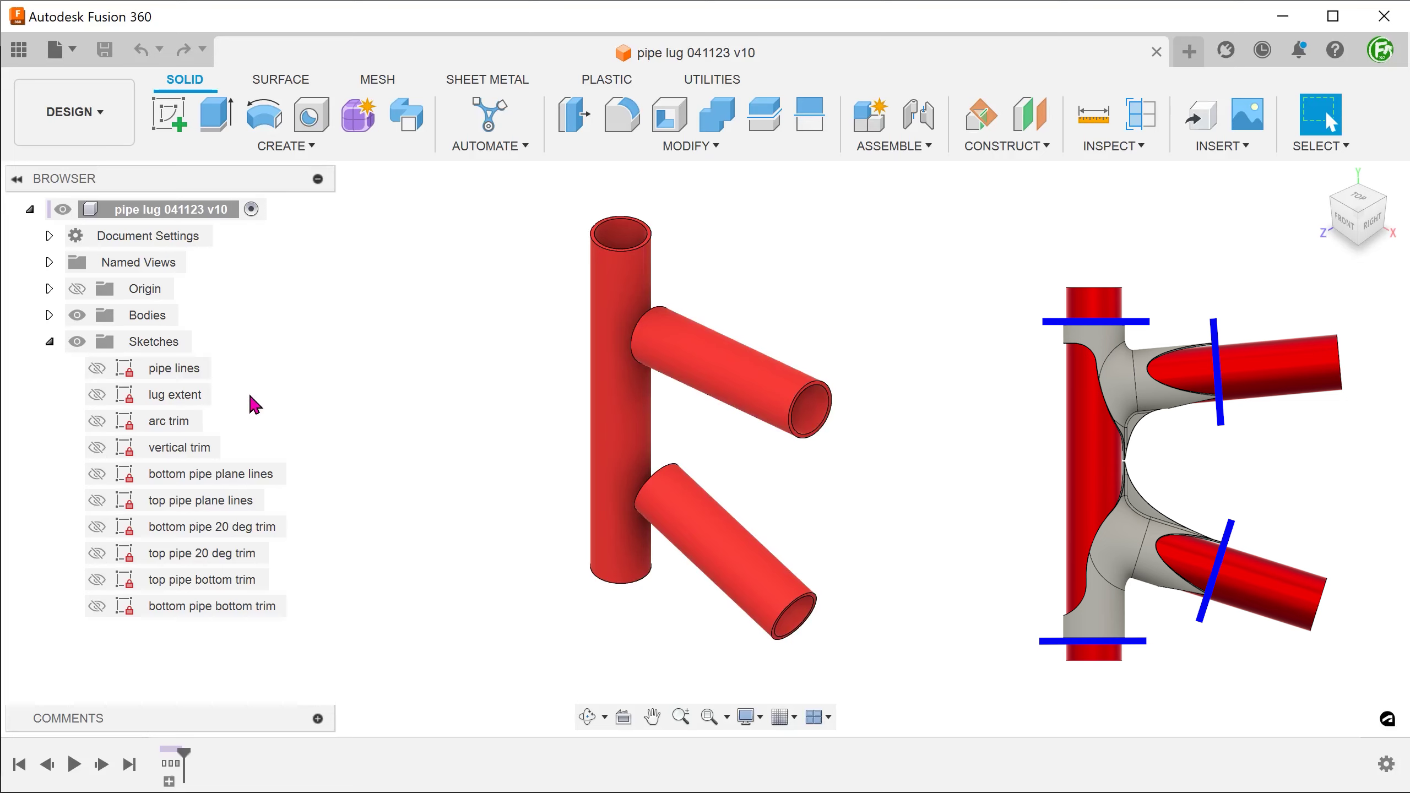
Step: Show the "lug extent" sketch and check its connected outline across the pipes from the front
click(96, 395)
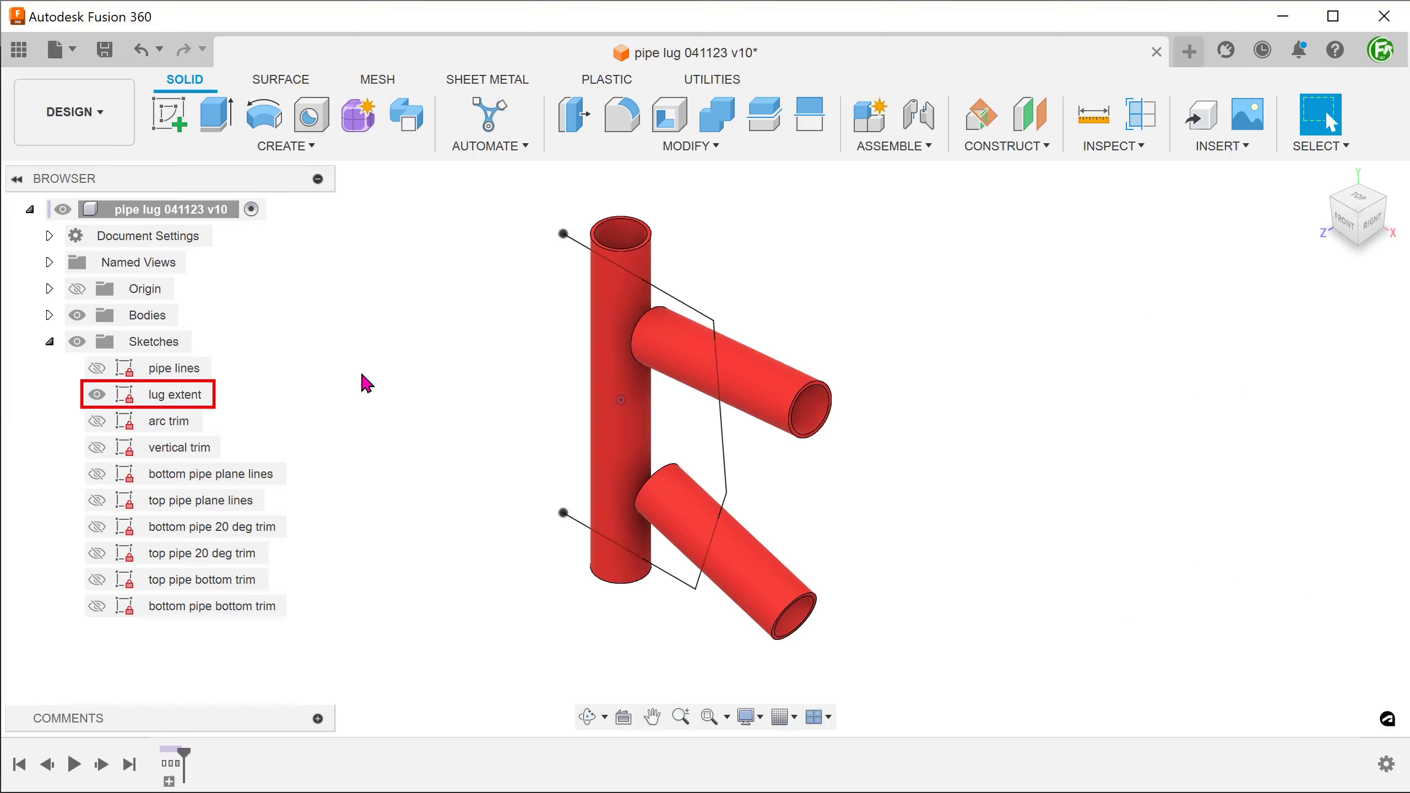
click(1354, 226)
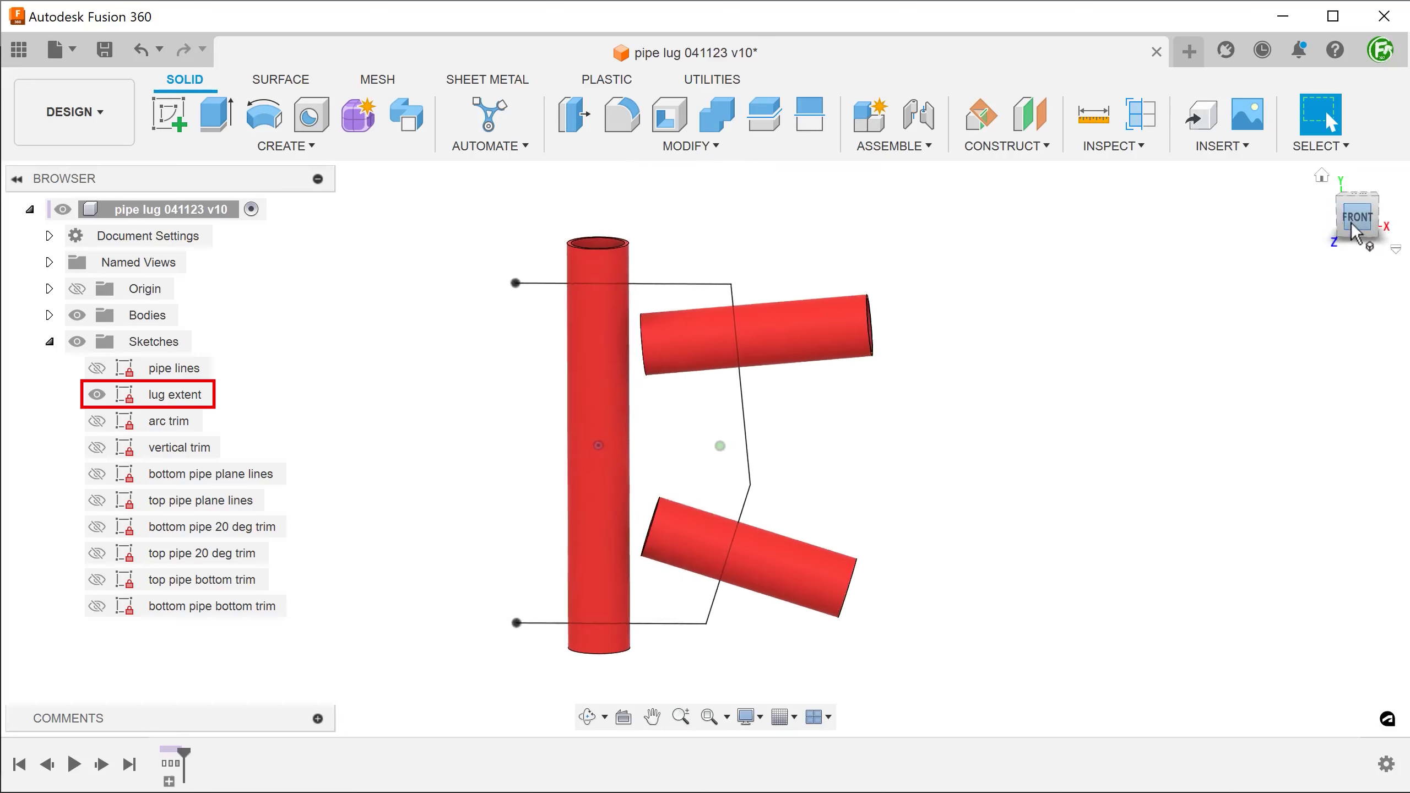
double_click(688, 293)
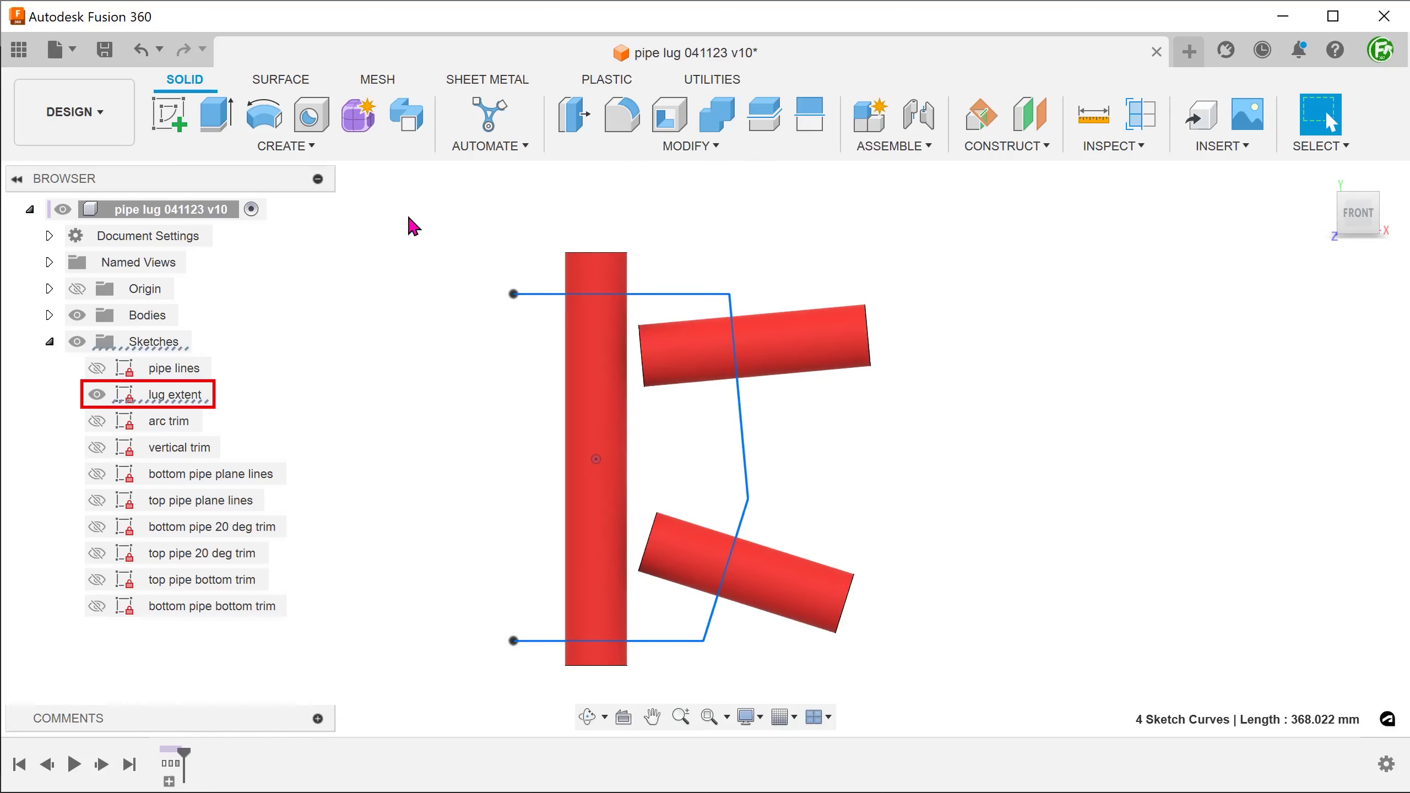
click(414, 227)
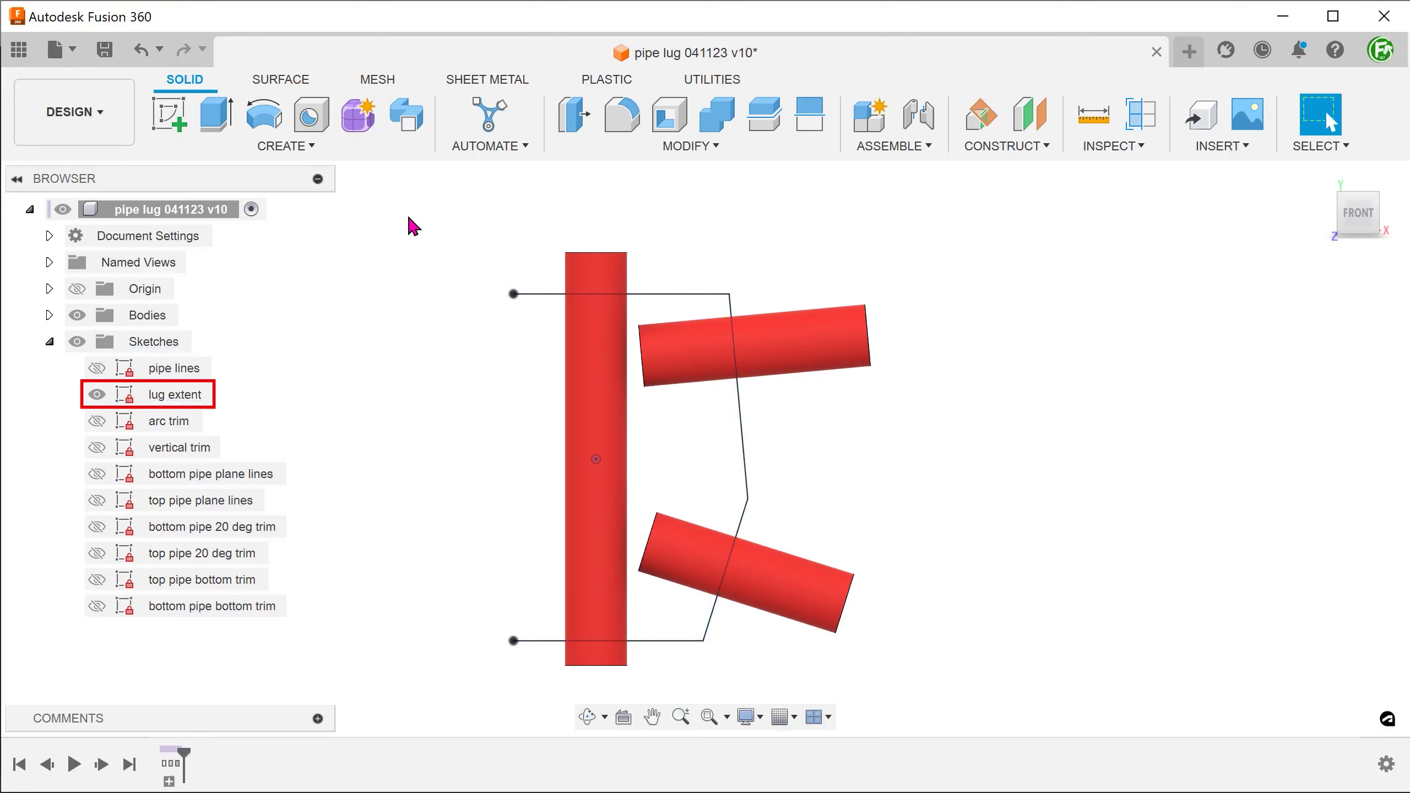
Step: Split the outer faces of the vertical, top and bottom pipes with Split Face, using the "lug extent" sketch outline as the splitting tool
click(647, 147)
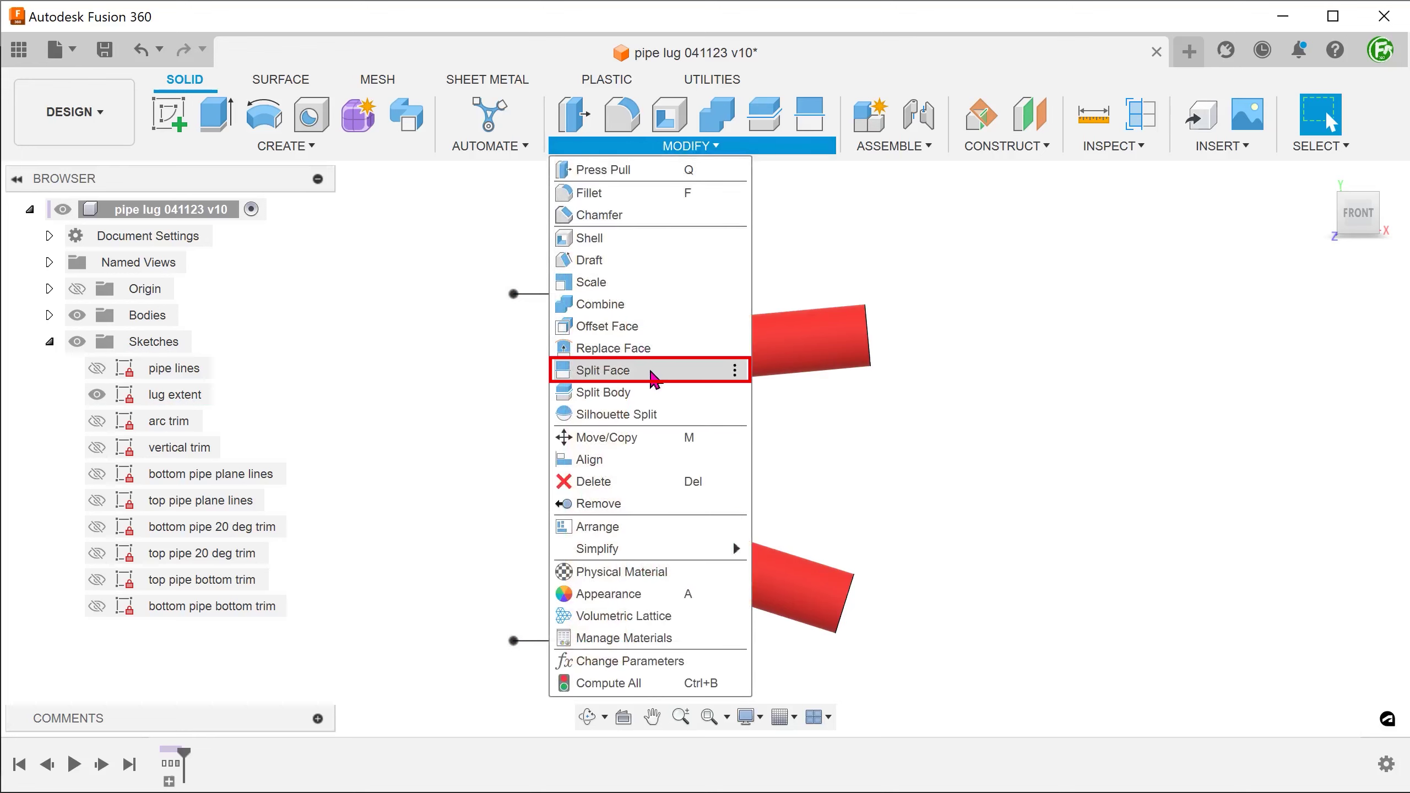
click(651, 373)
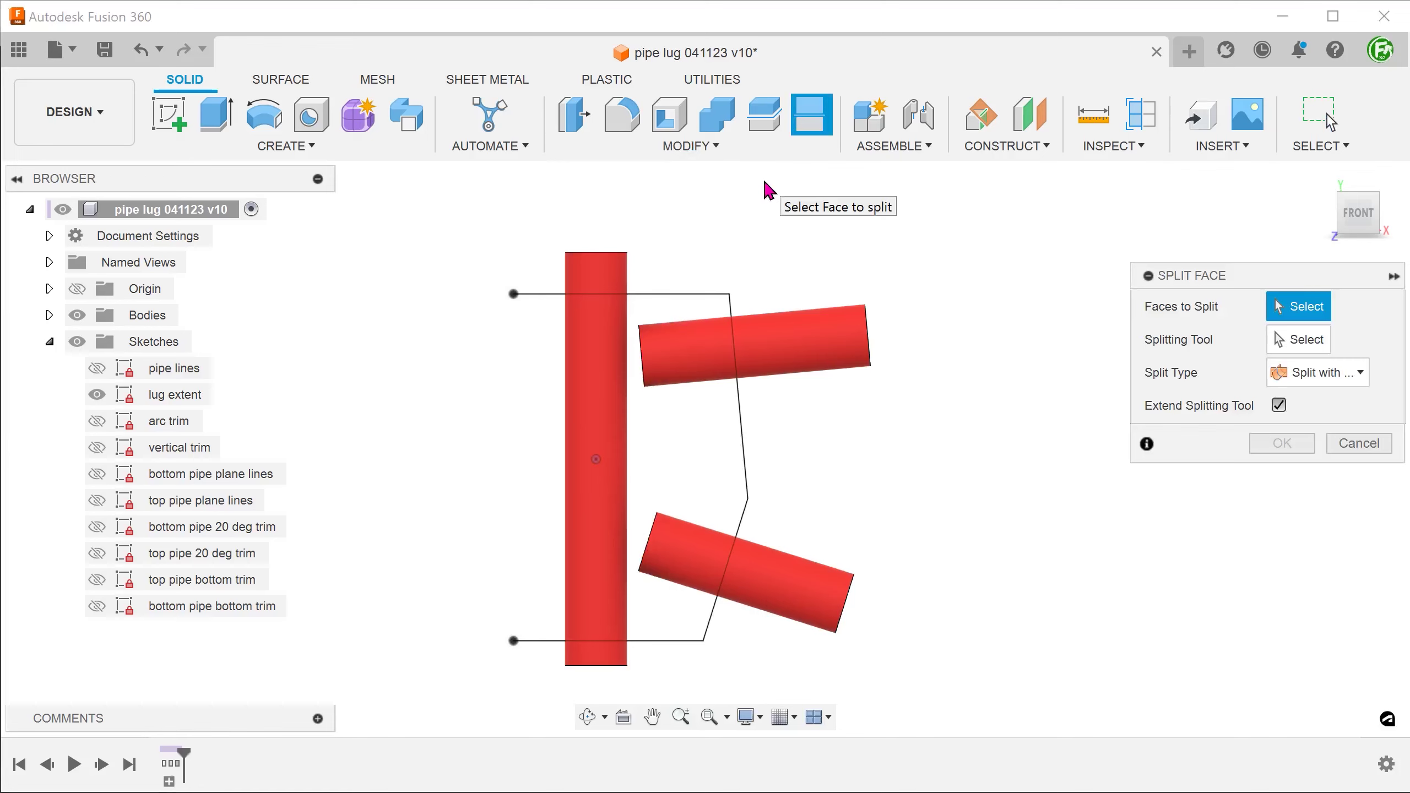
shift+middle_drag(943, 289, 972, 445)
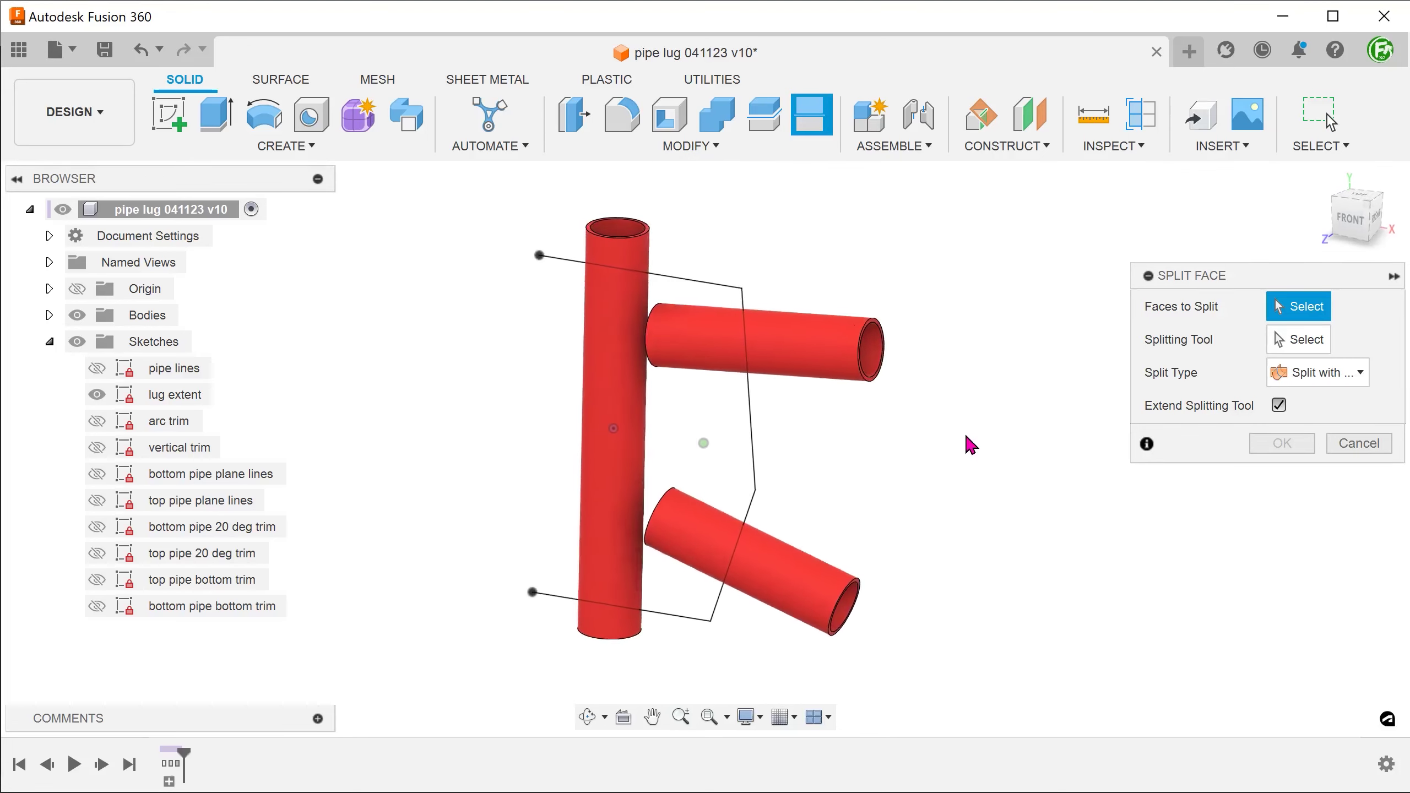
click(806, 371)
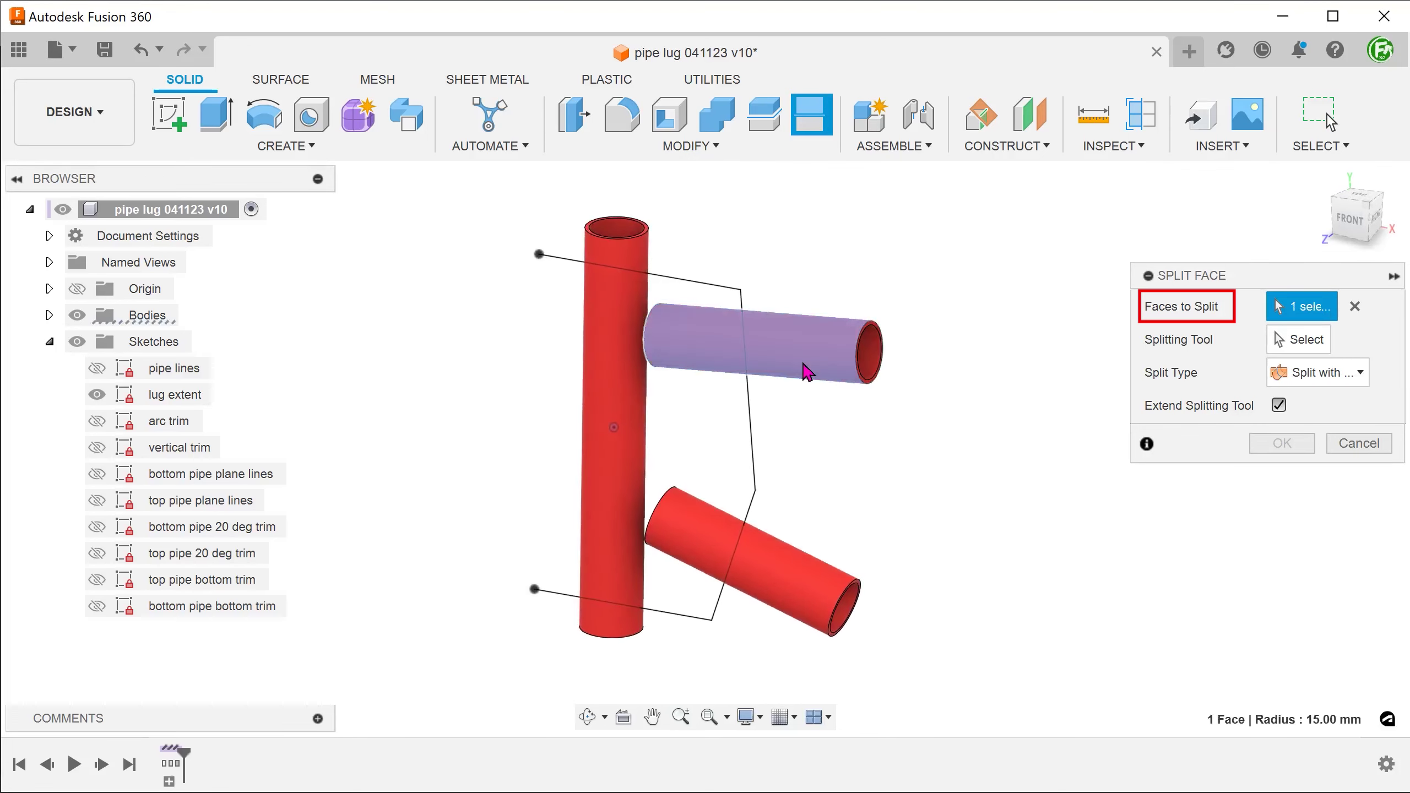
click(801, 591)
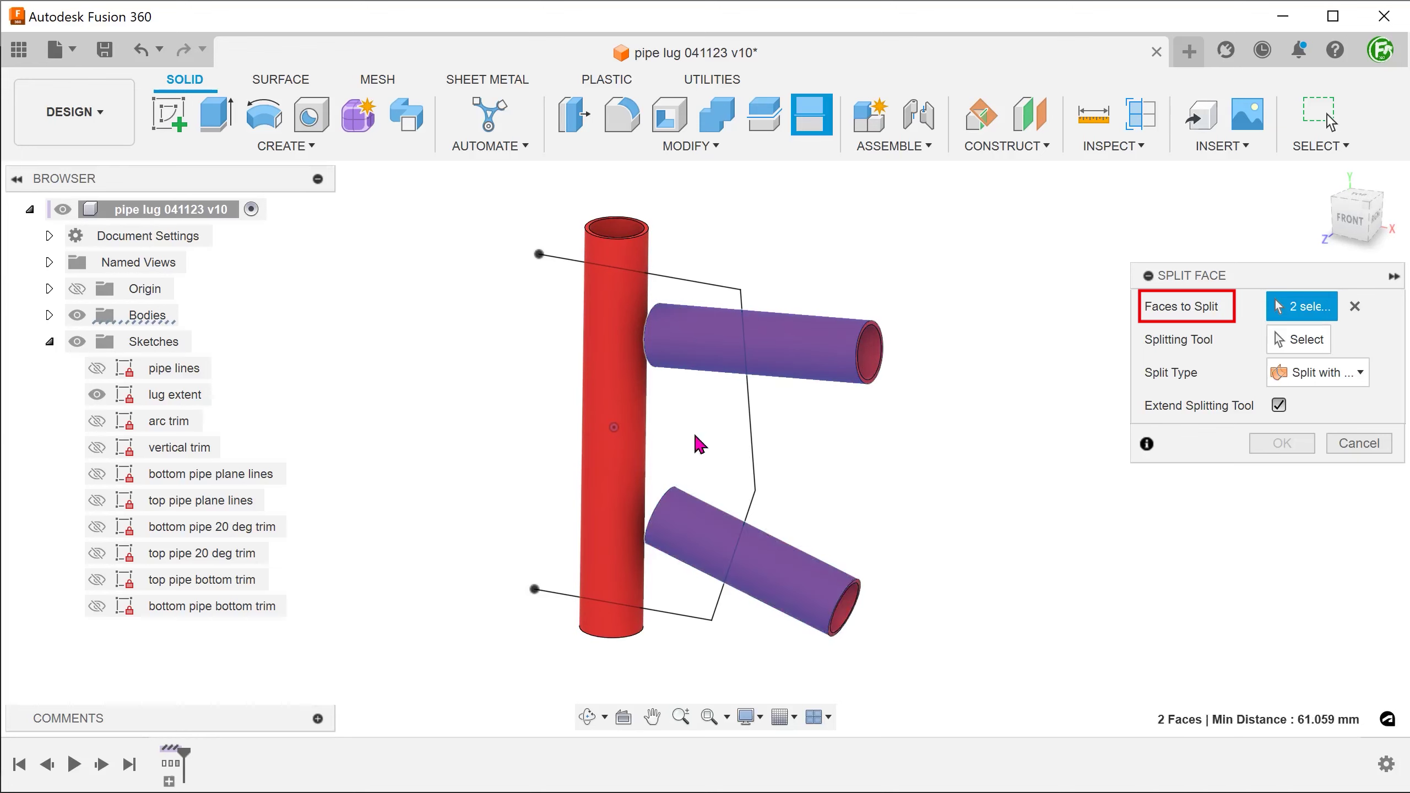
click(637, 436)
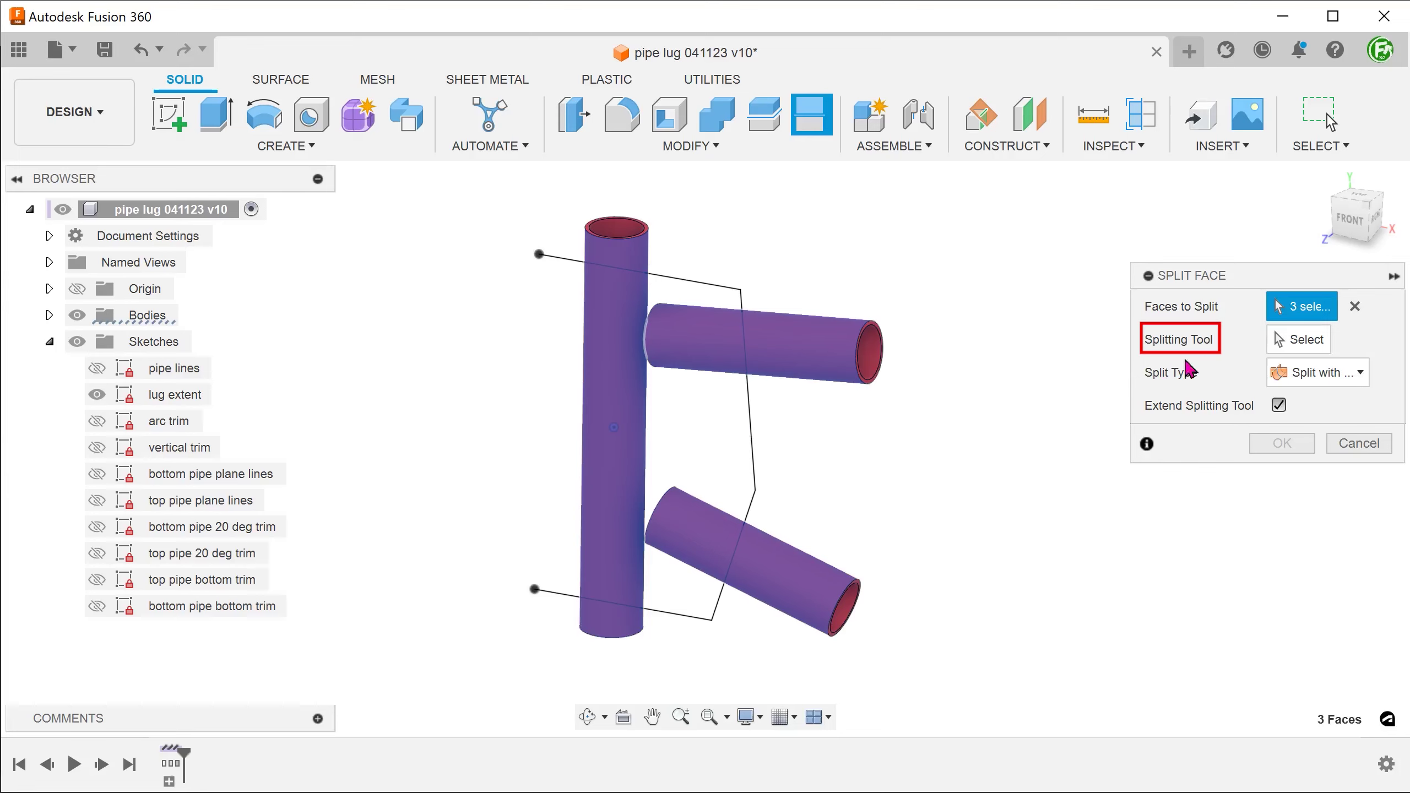
click(1299, 348)
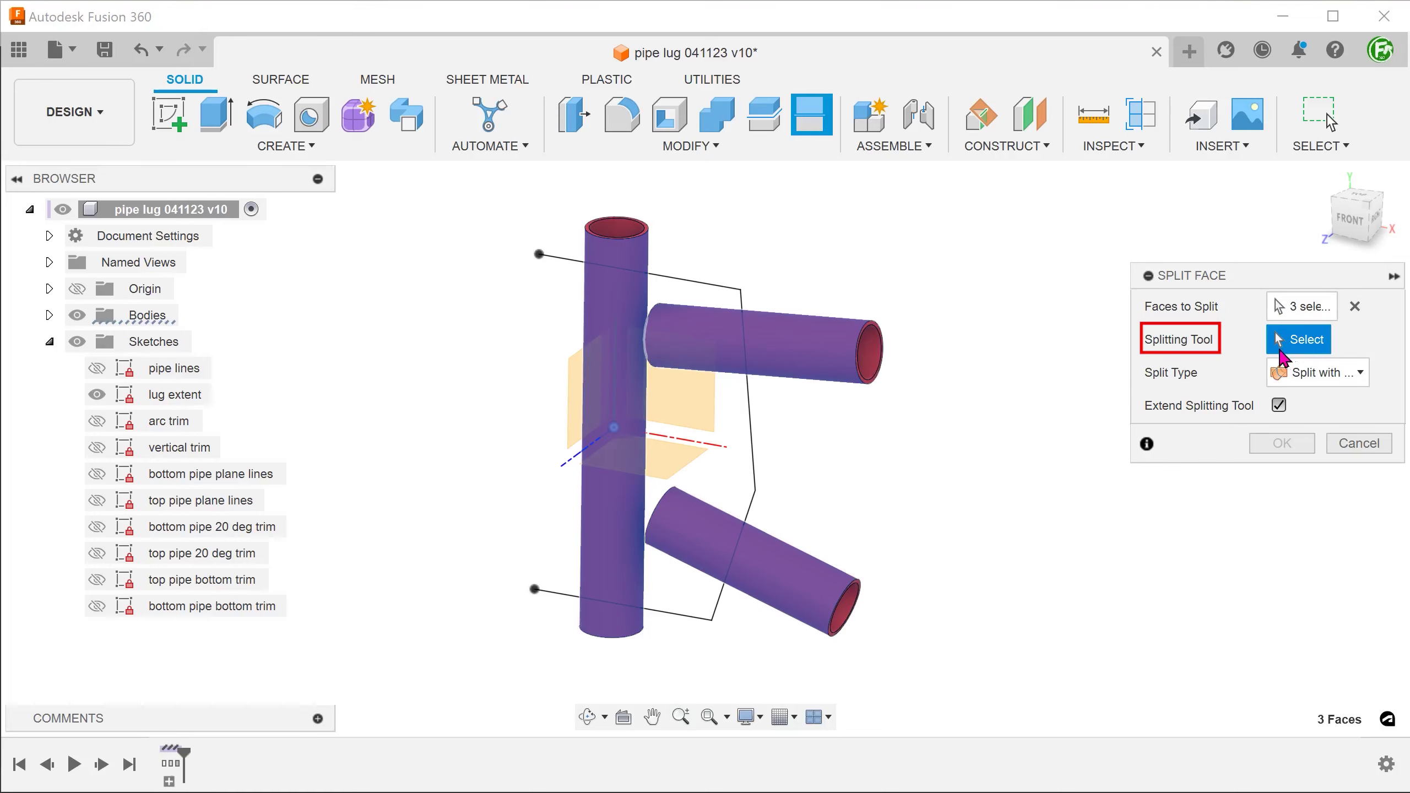
click(756, 459)
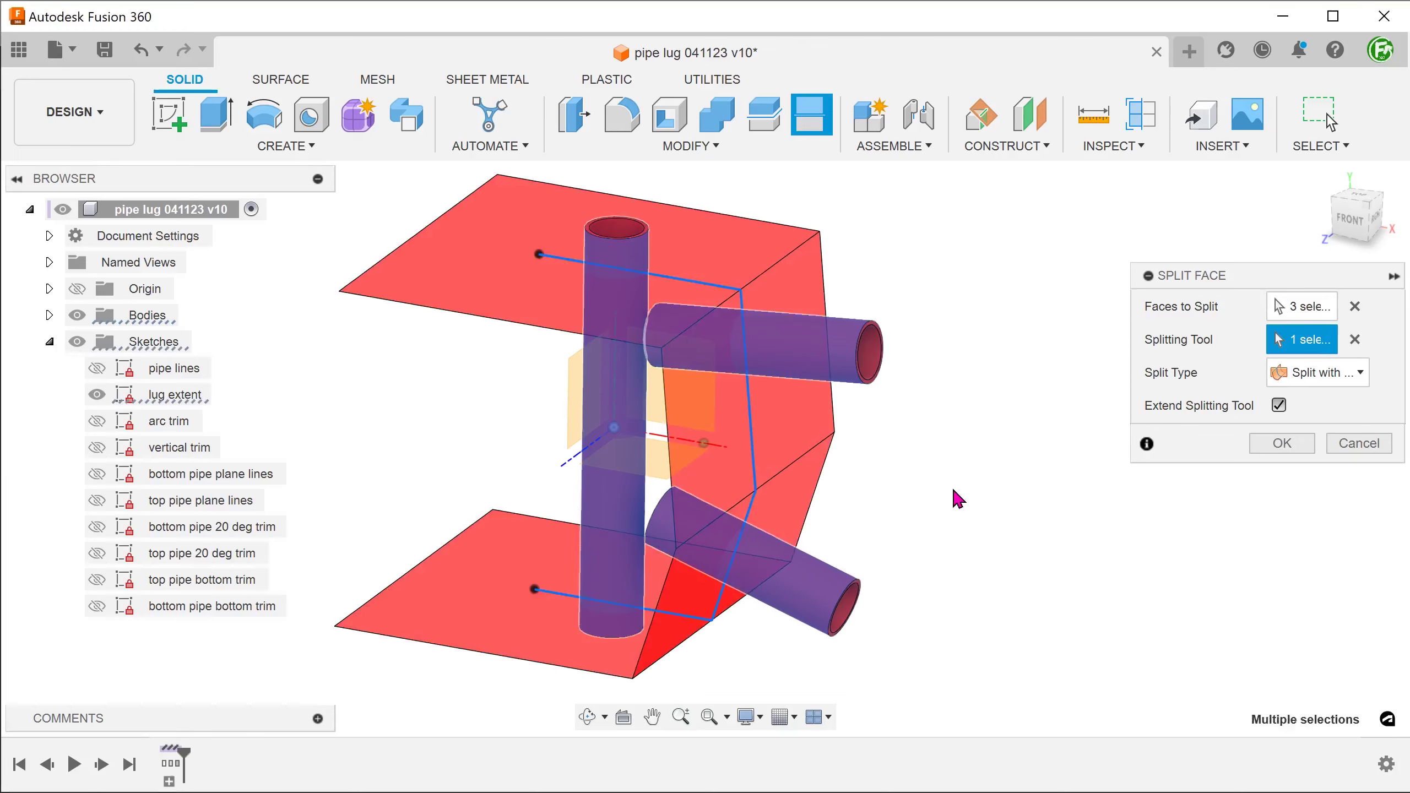
shift+middle_drag(954, 494, 983, 501)
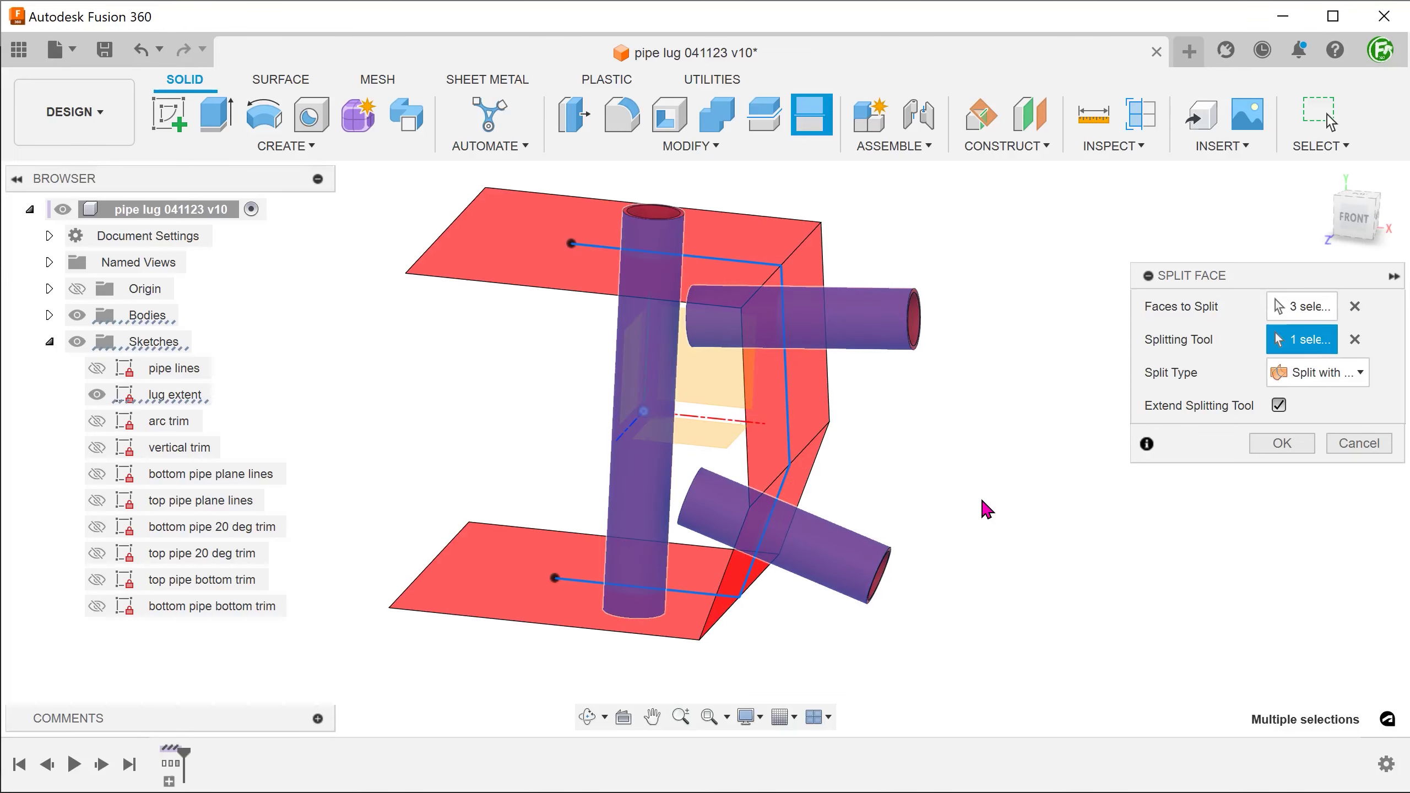
click(1280, 443)
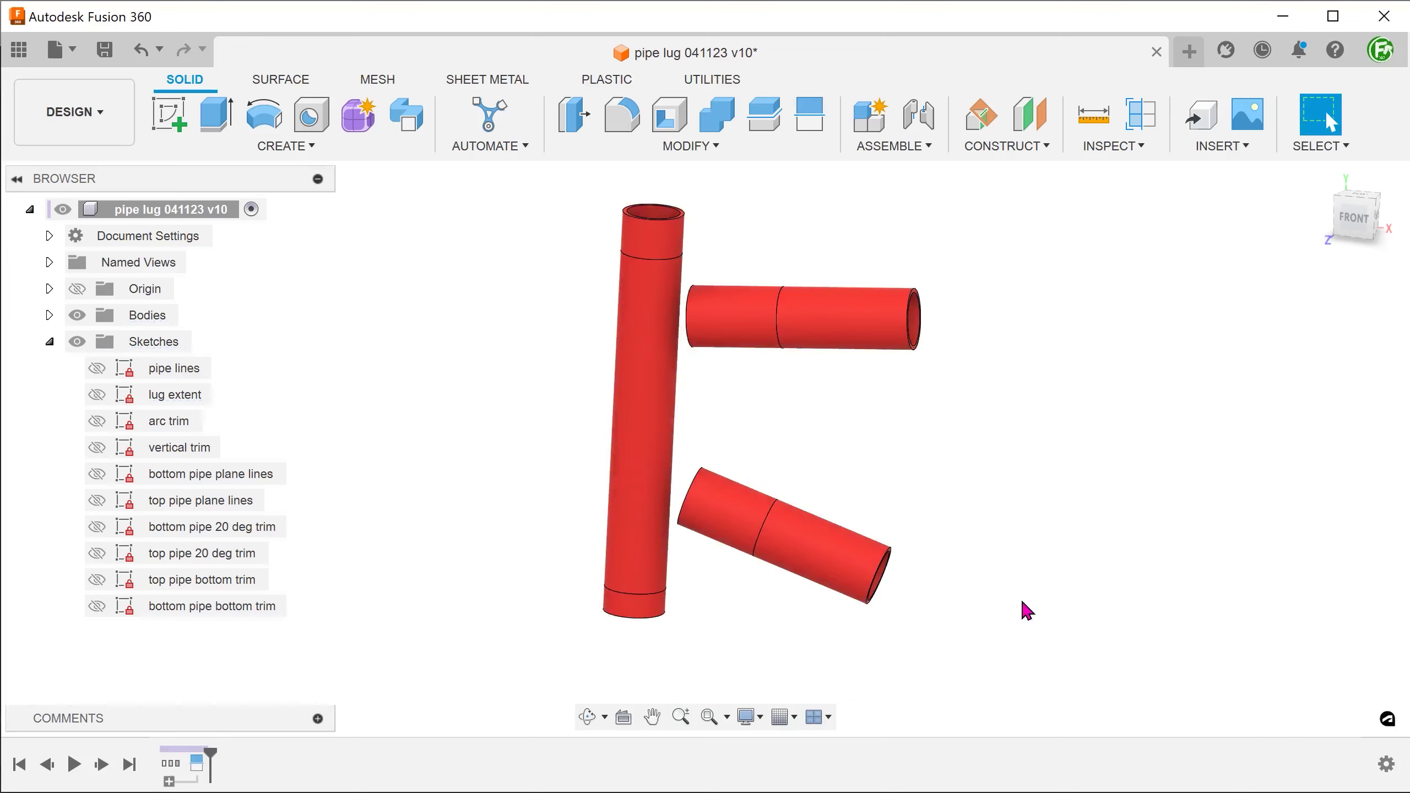
Step: Examine the separated outer face sections of the vertical, top and bottom pipes
click(624, 371)
shift+middle_drag(488, 384, 494, 422)
click(761, 355)
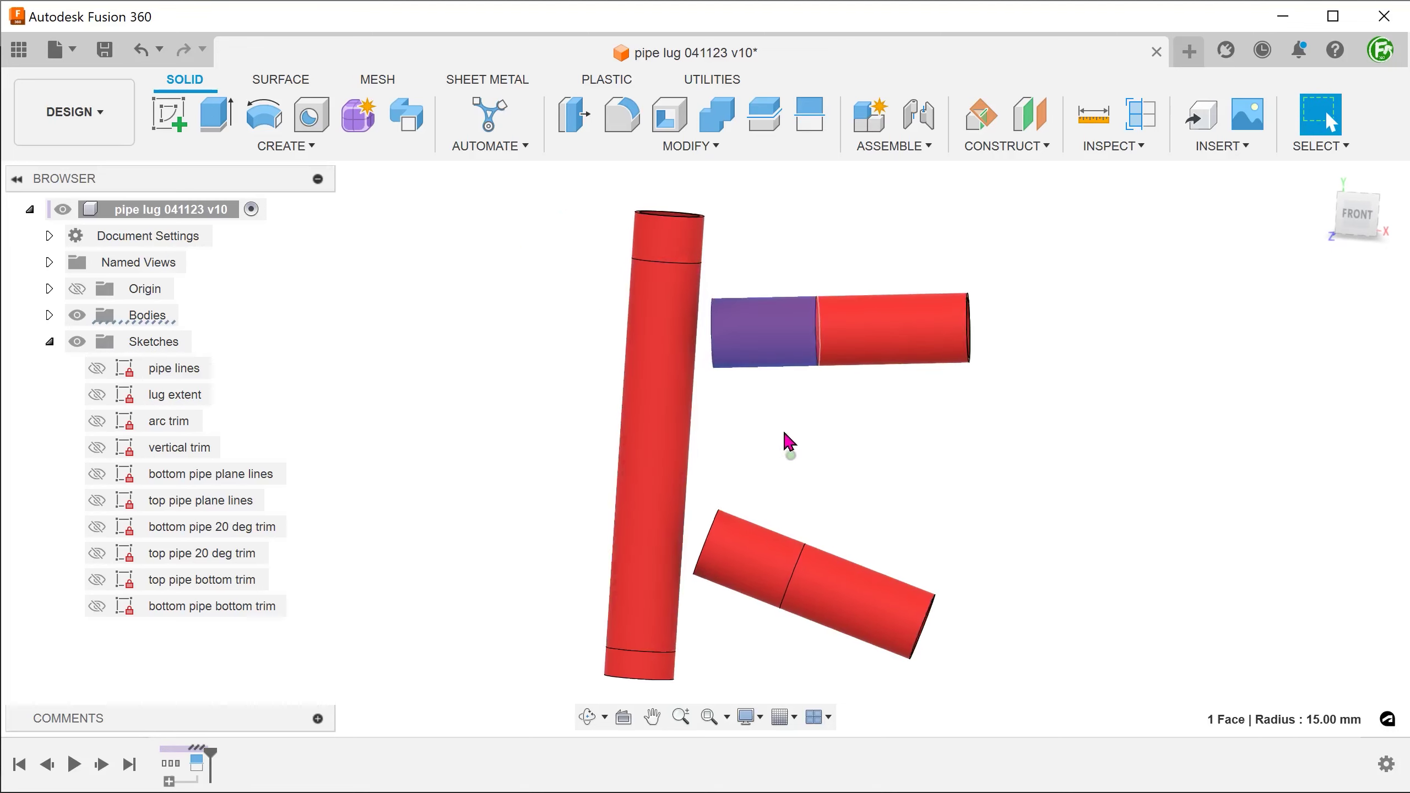
click(752, 580)
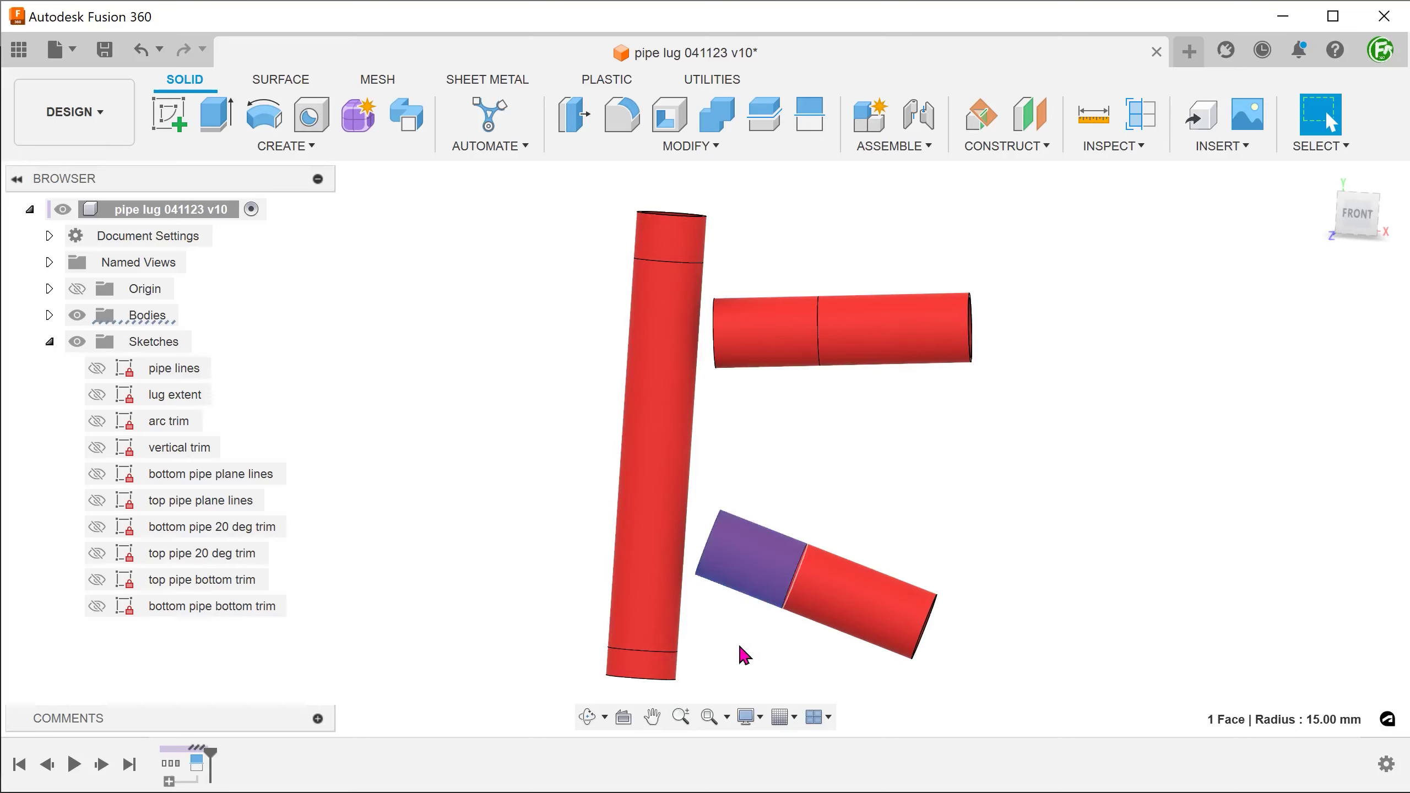
click(740, 647)
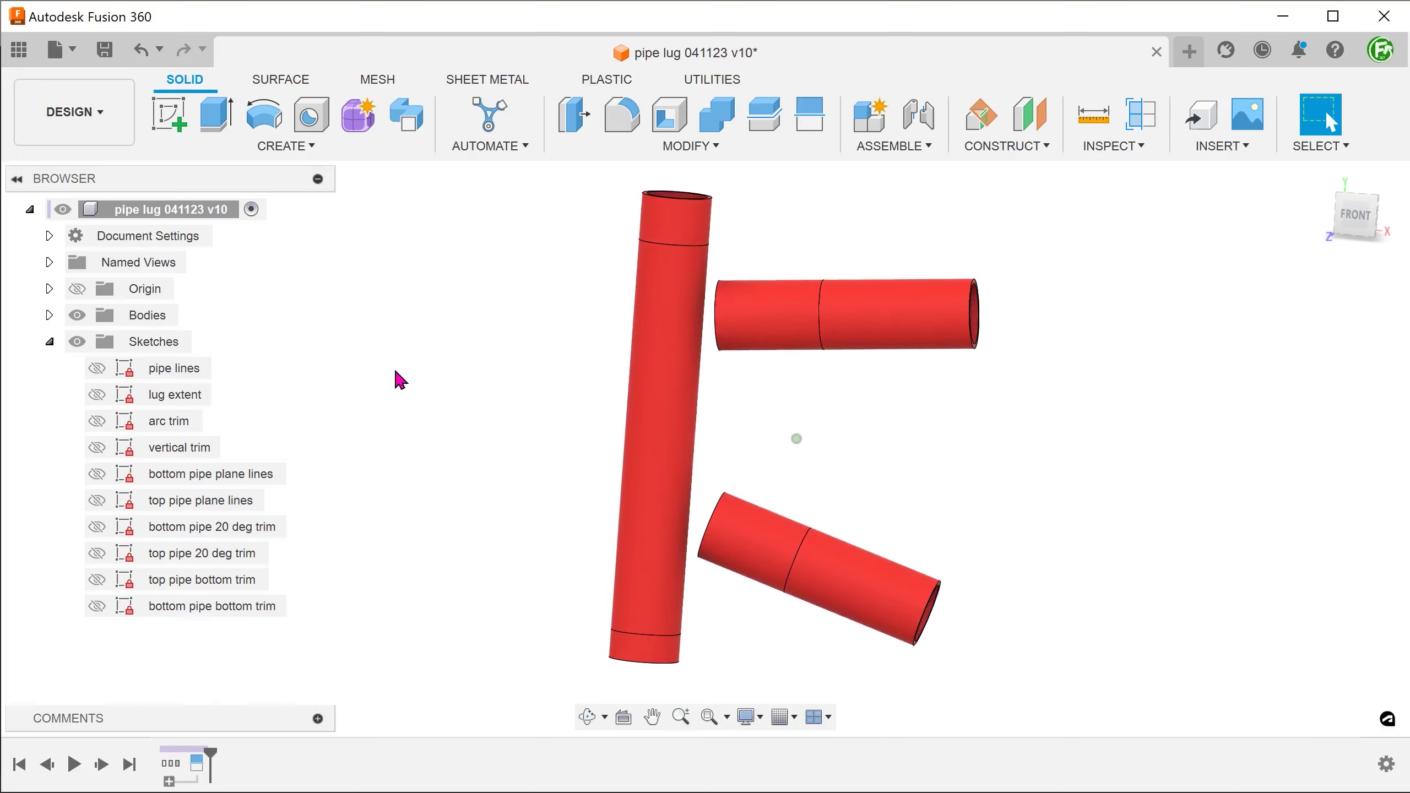
Step: Offset the three outer pipe faces inside the lug extent by 0.5 mm as surface bodies, with chain selection turned off
key(Home)
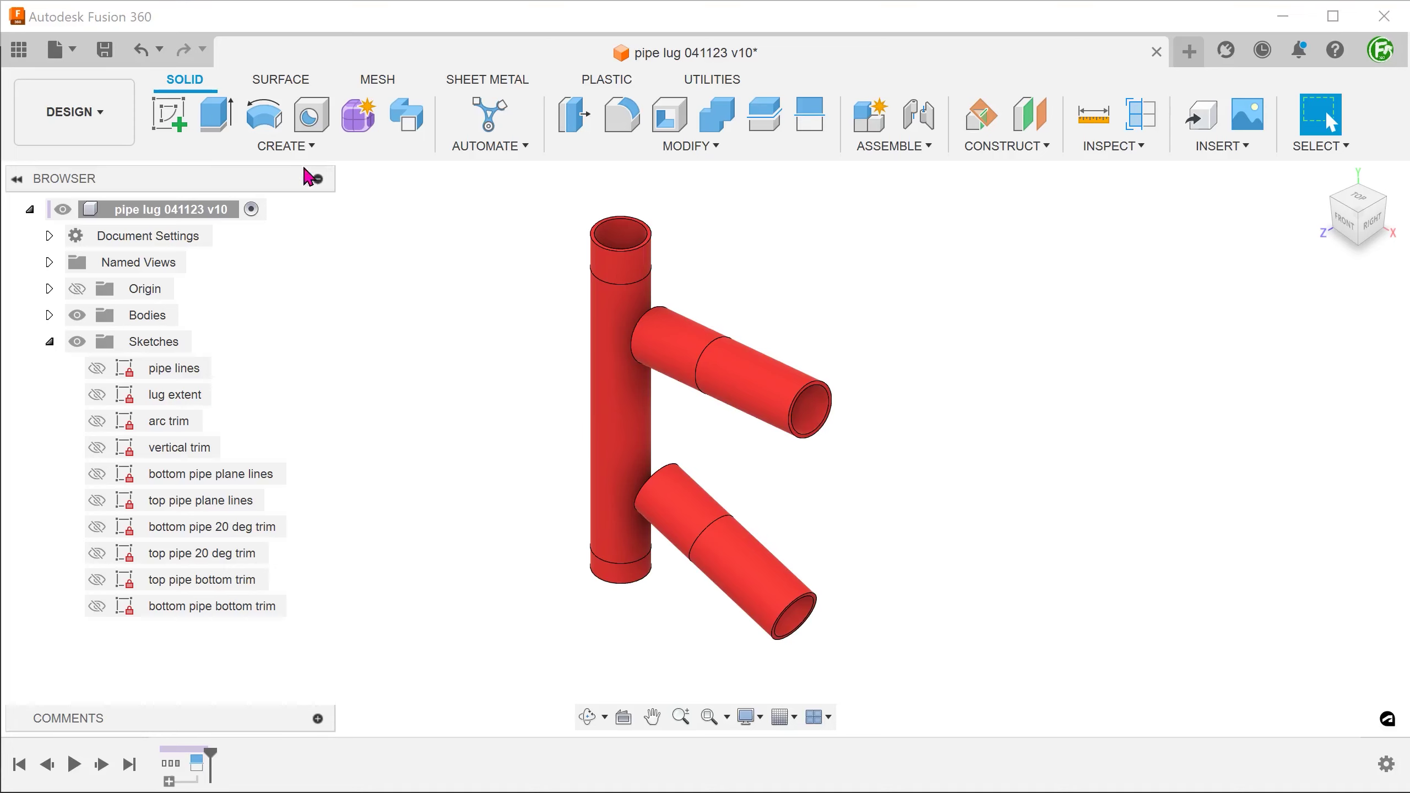
click(280, 84)
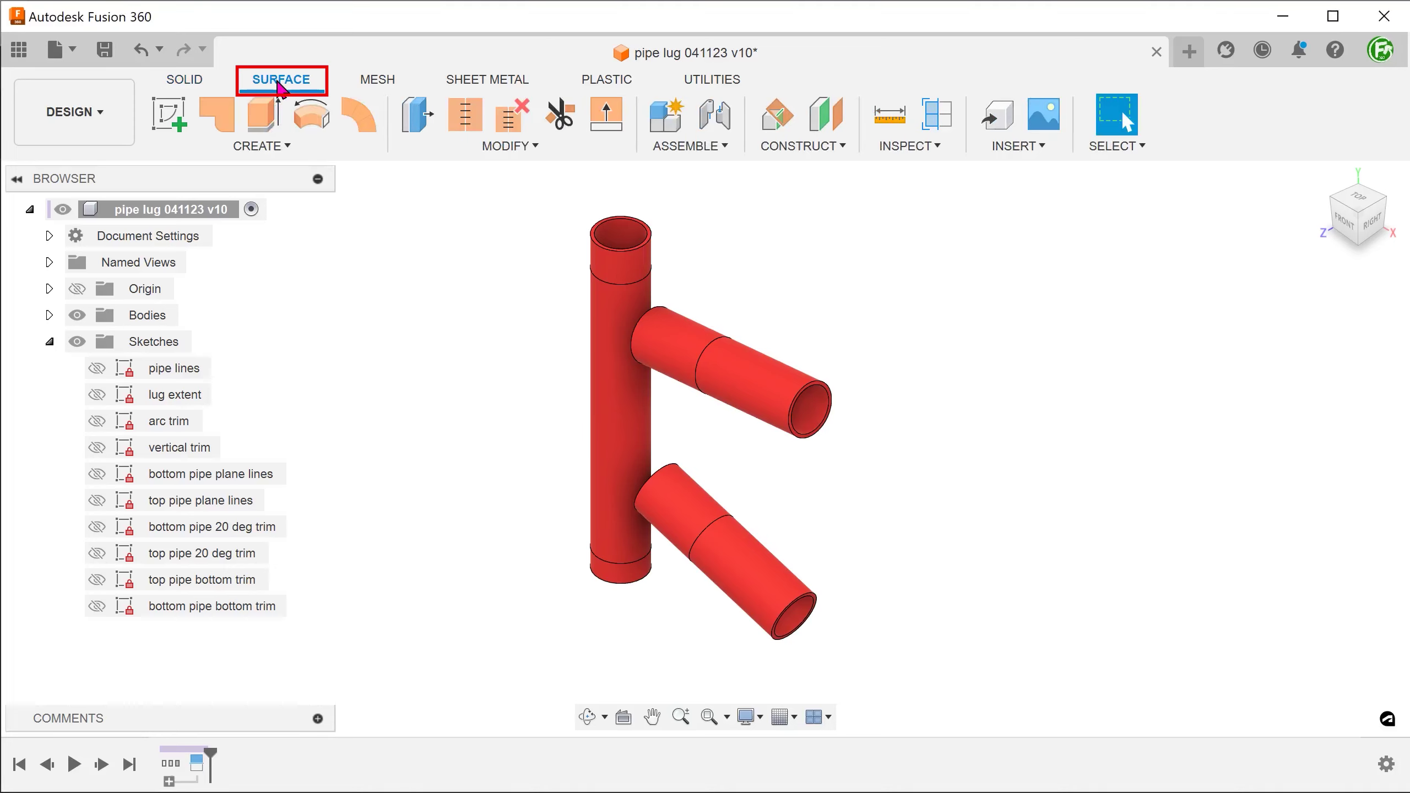
click(289, 145)
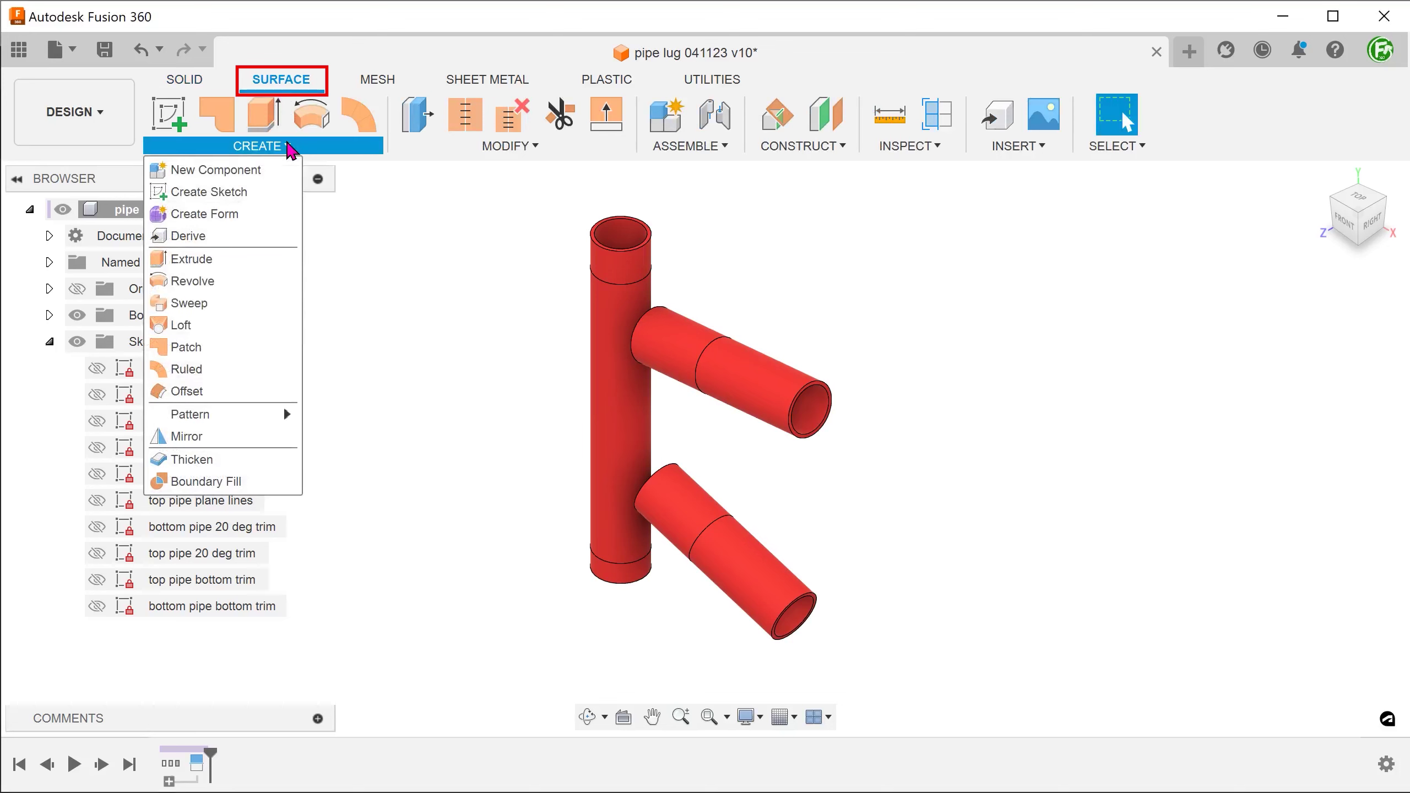
click(246, 399)
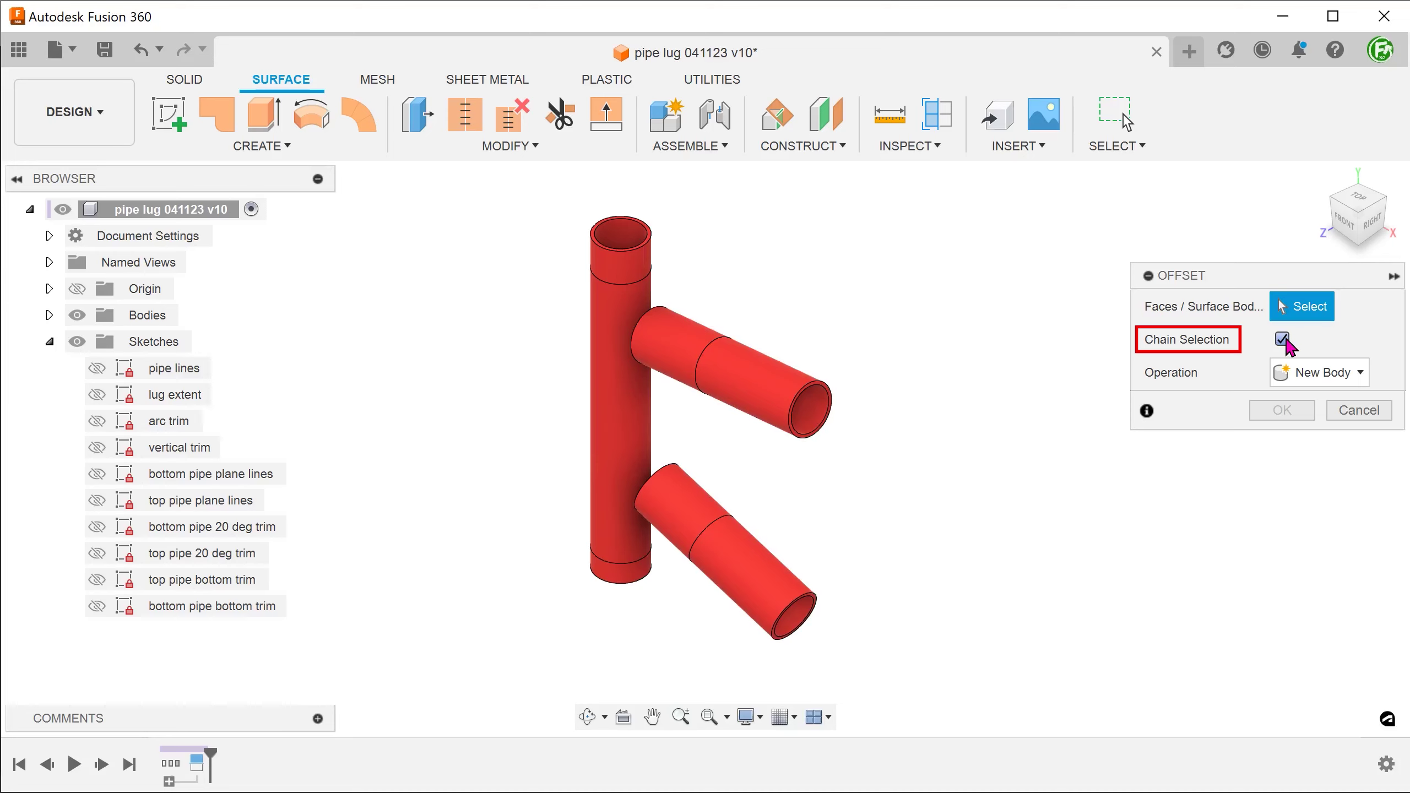
click(1282, 340)
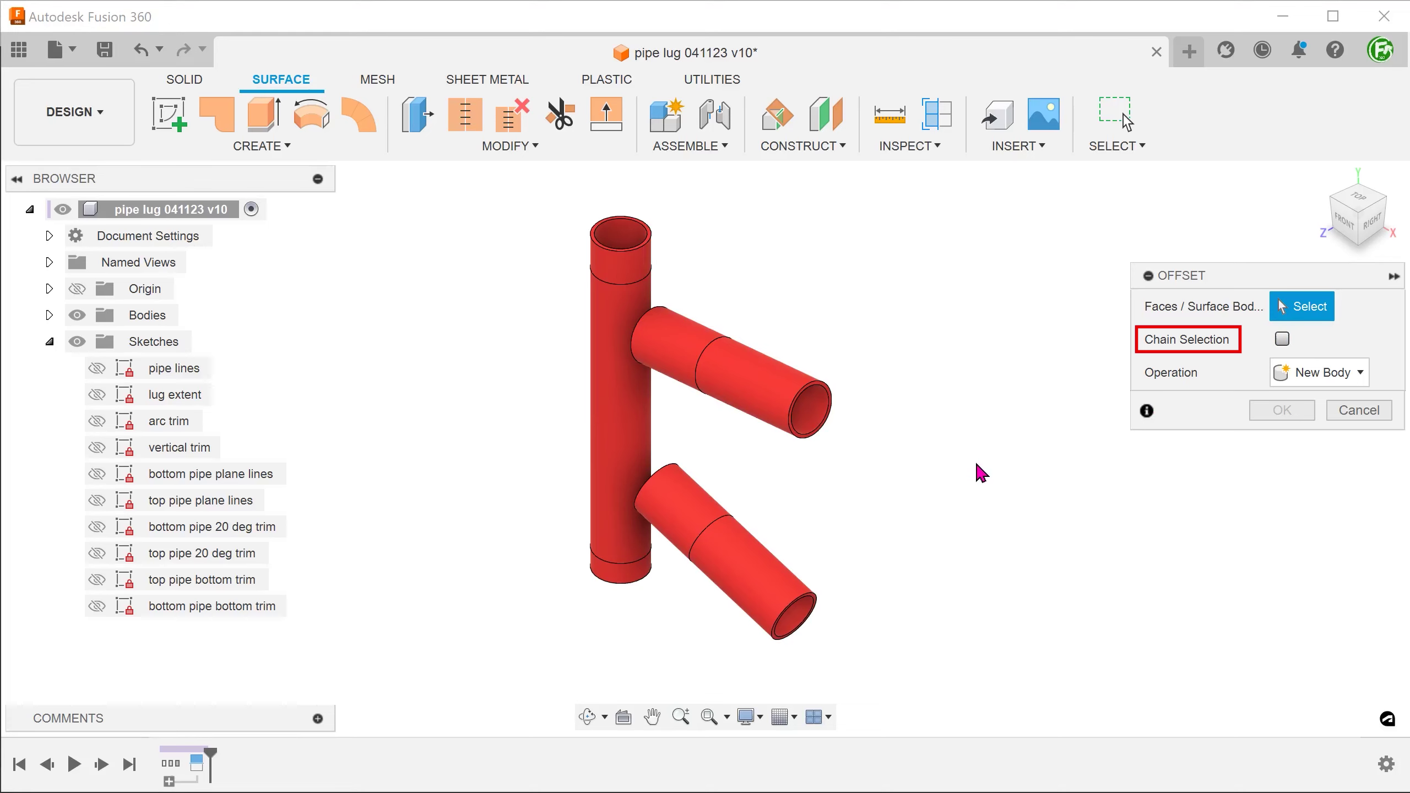
shift+middle_drag(982, 473, 815, 460)
click(715, 367)
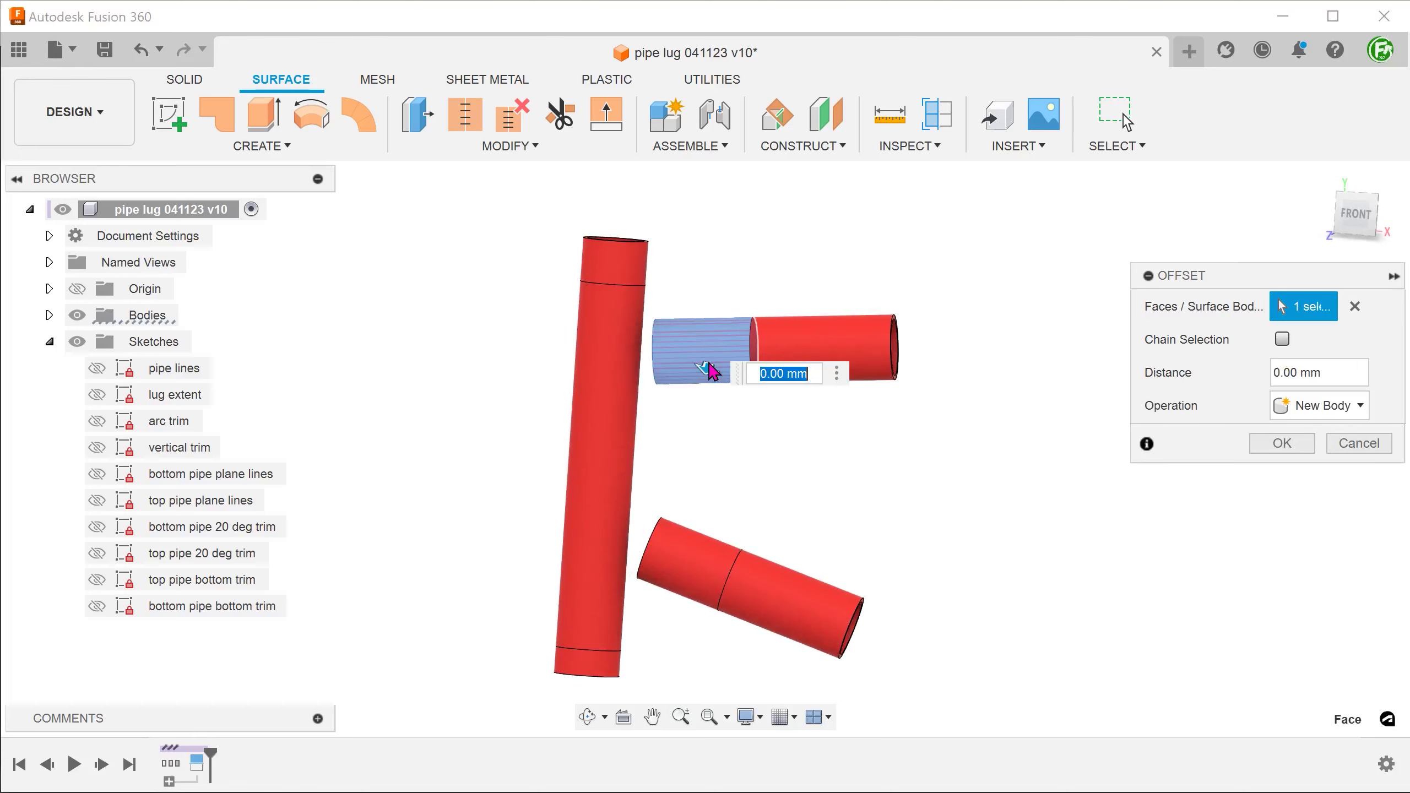
click(696, 548)
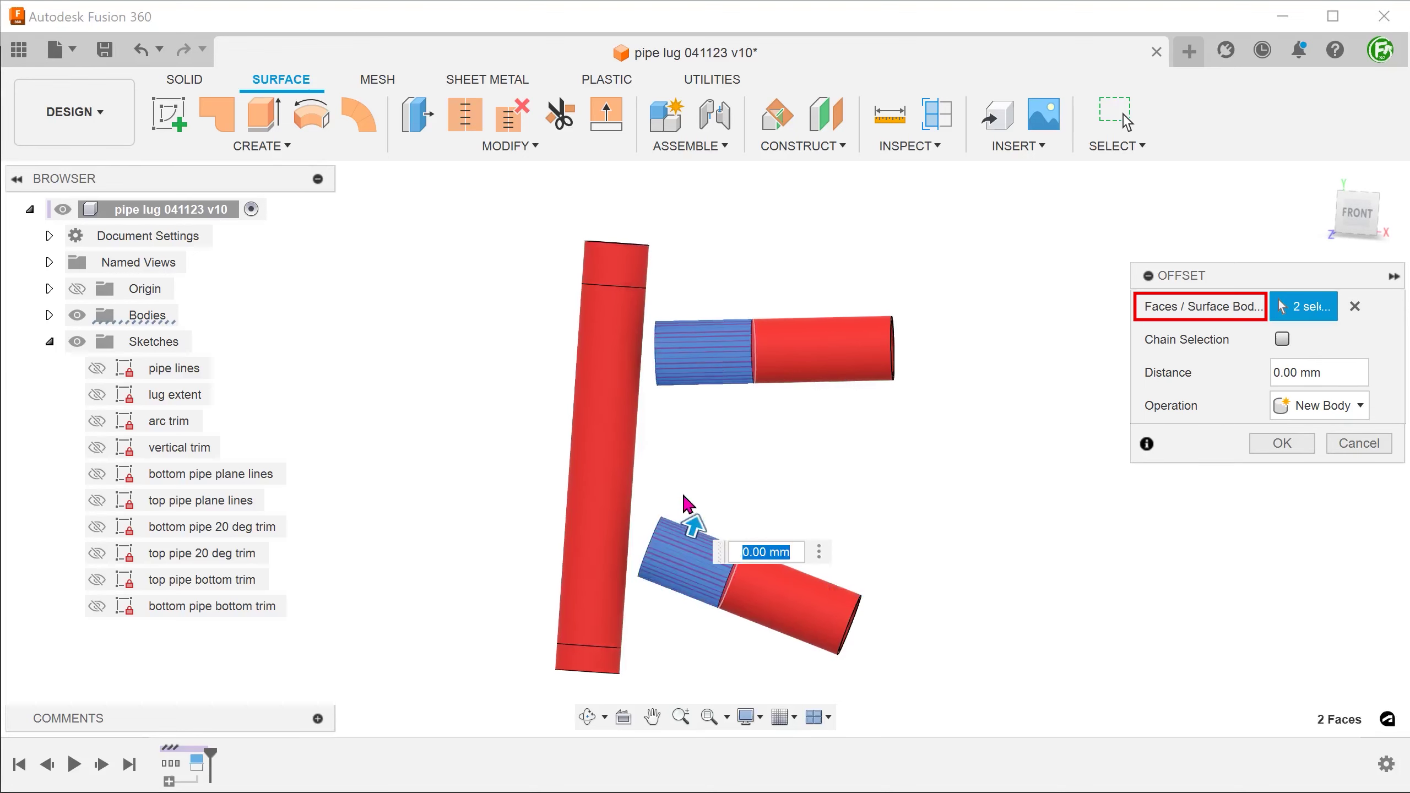
click(608, 451)
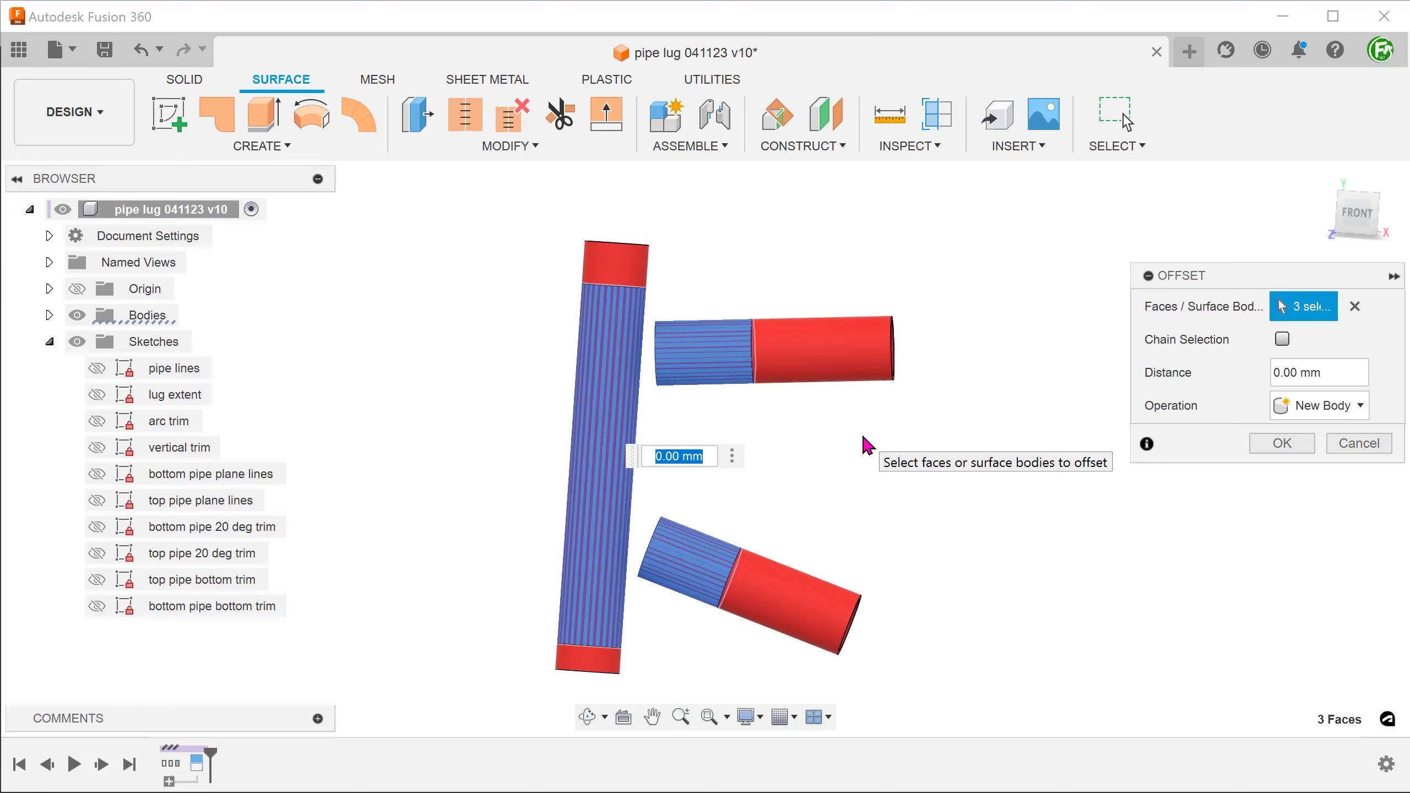
text(0)
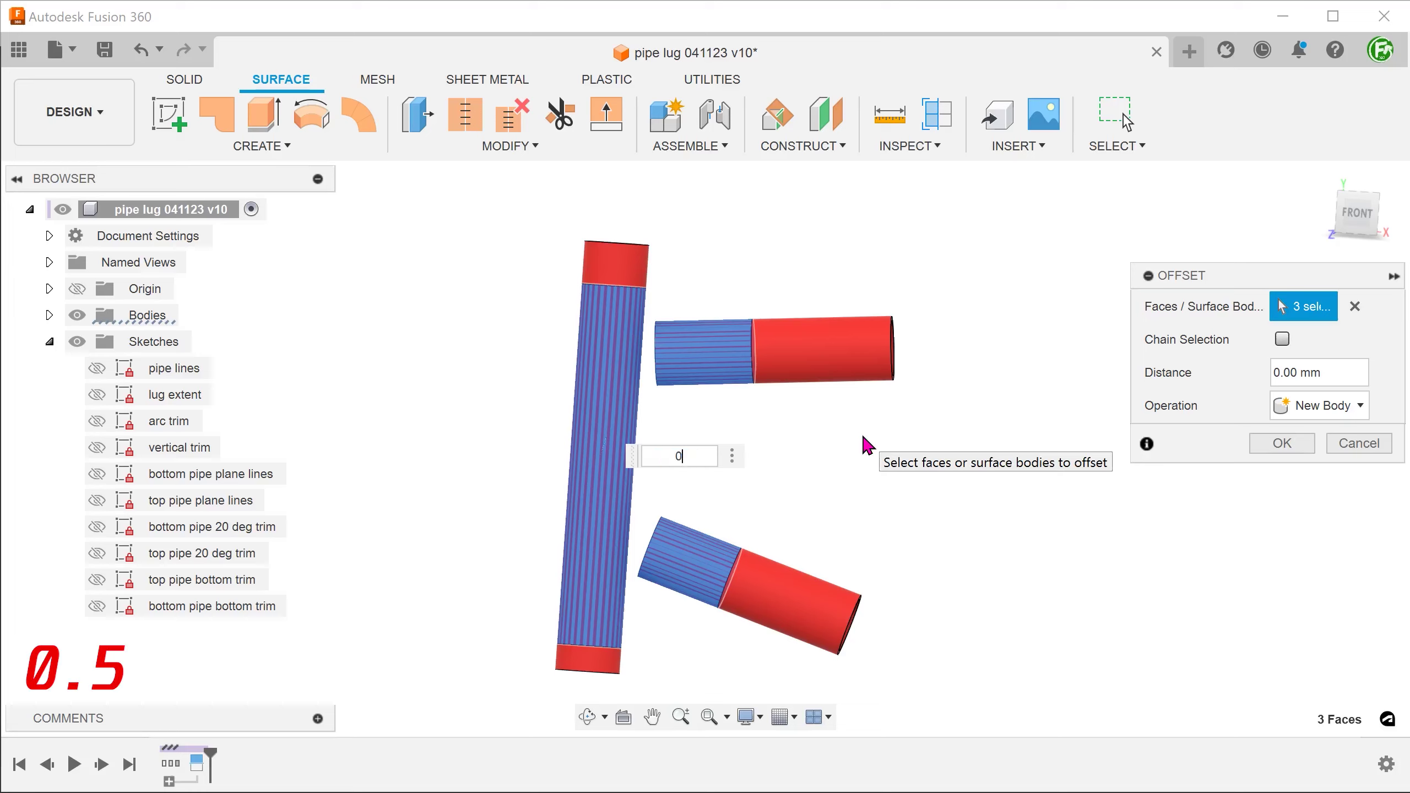
text(.5)
key(Return)
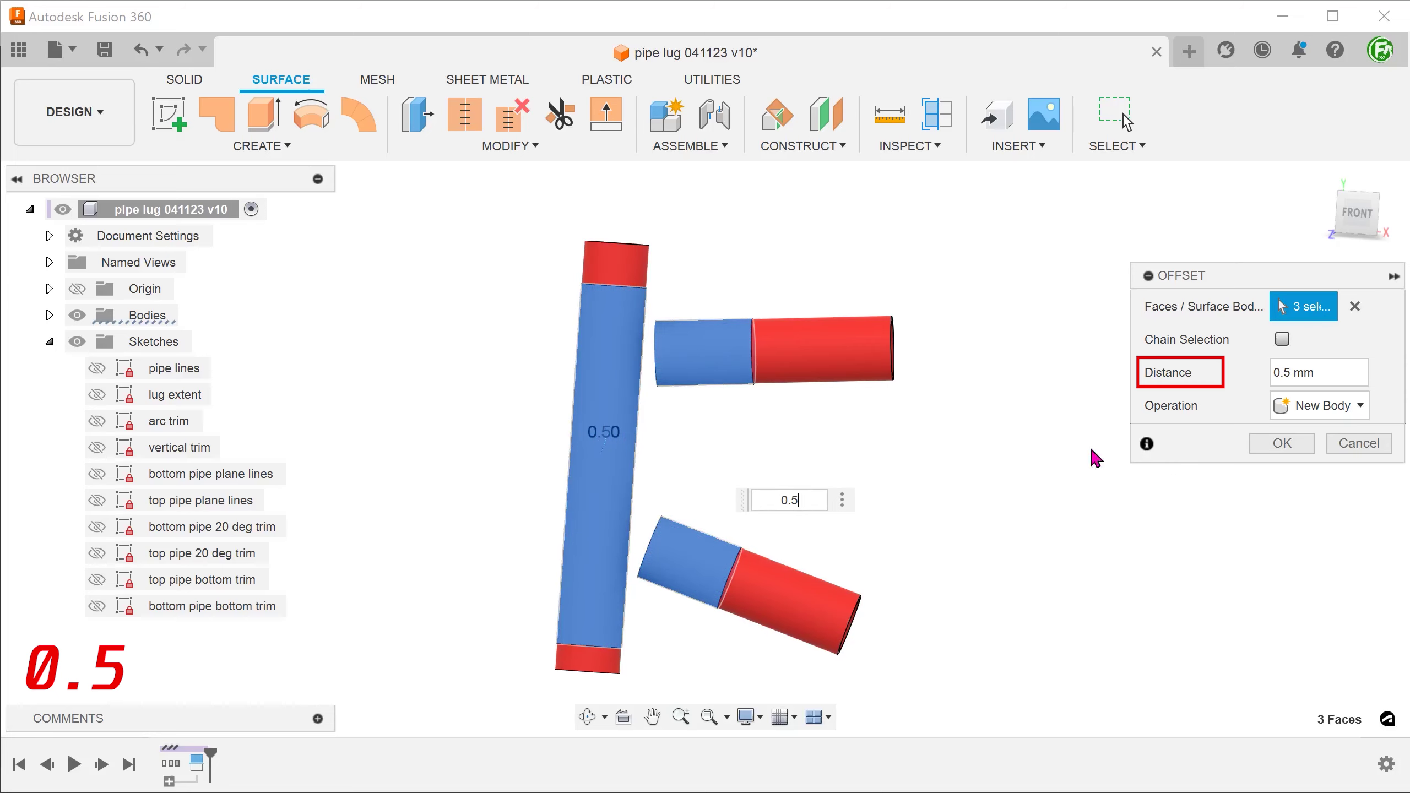
click(1282, 443)
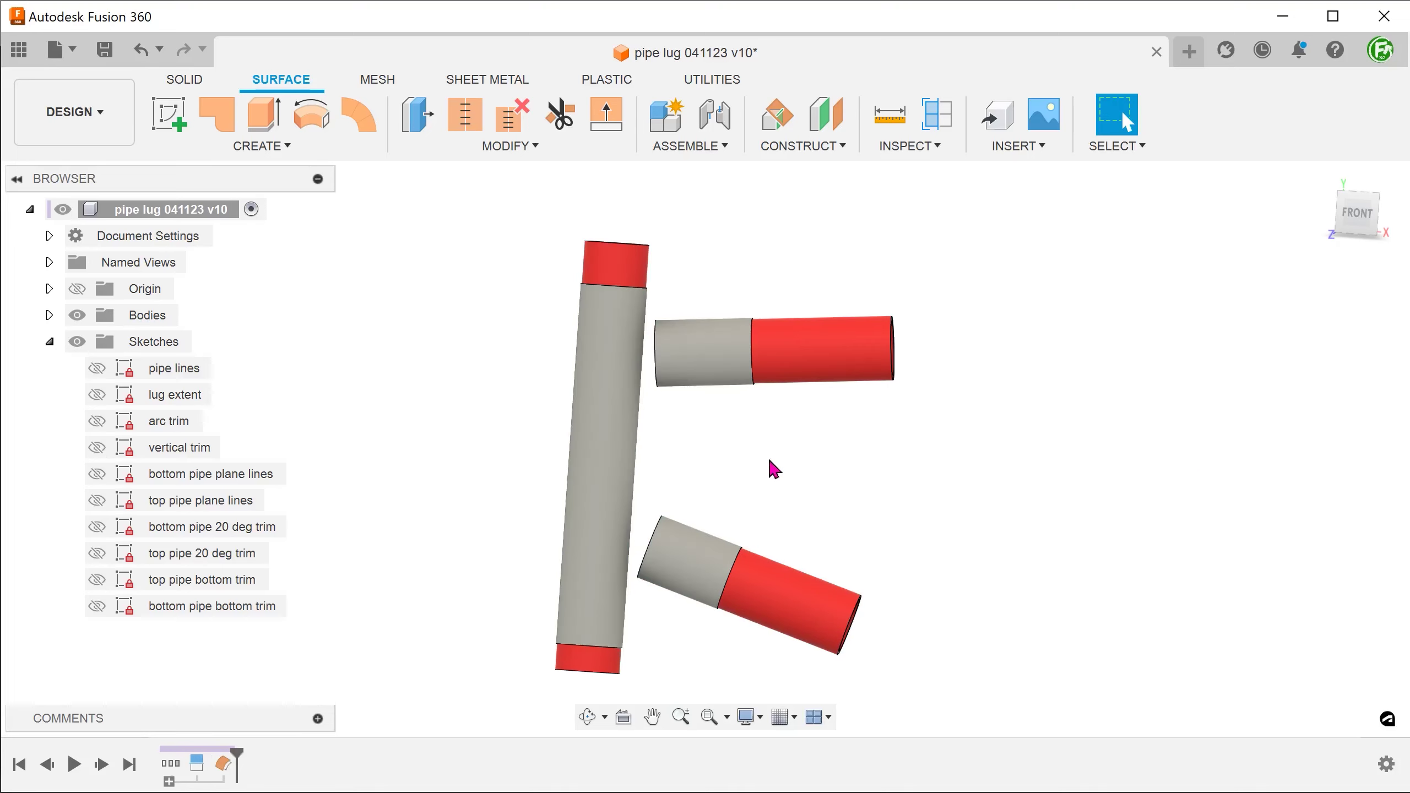
Step: Hide the "vertical pipe", "top pipe" and "bottom pipe" bodies, leaving only the offset surfaces shown
scroll(776, 471, up, 5)
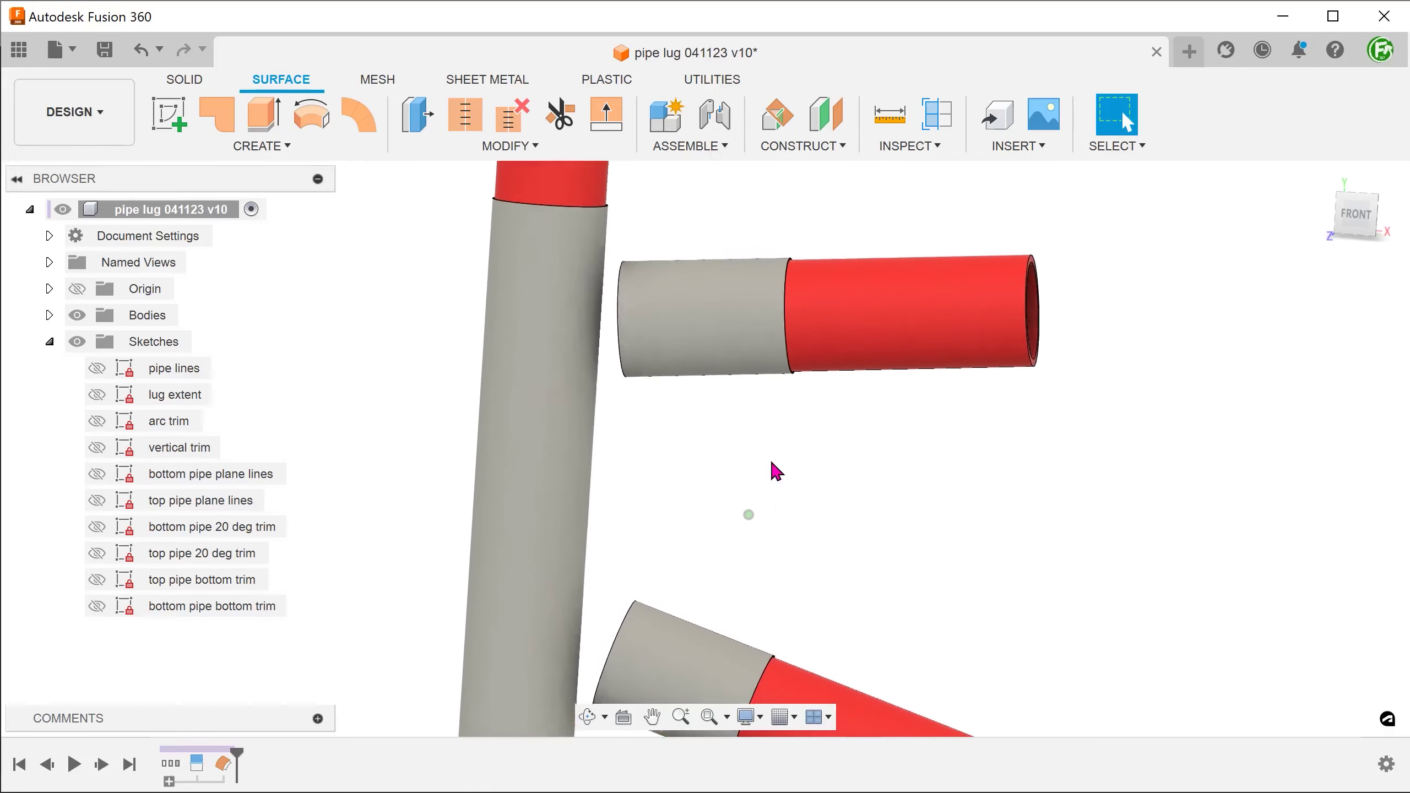
shift+middle_drag(773, 464, 787, 588)
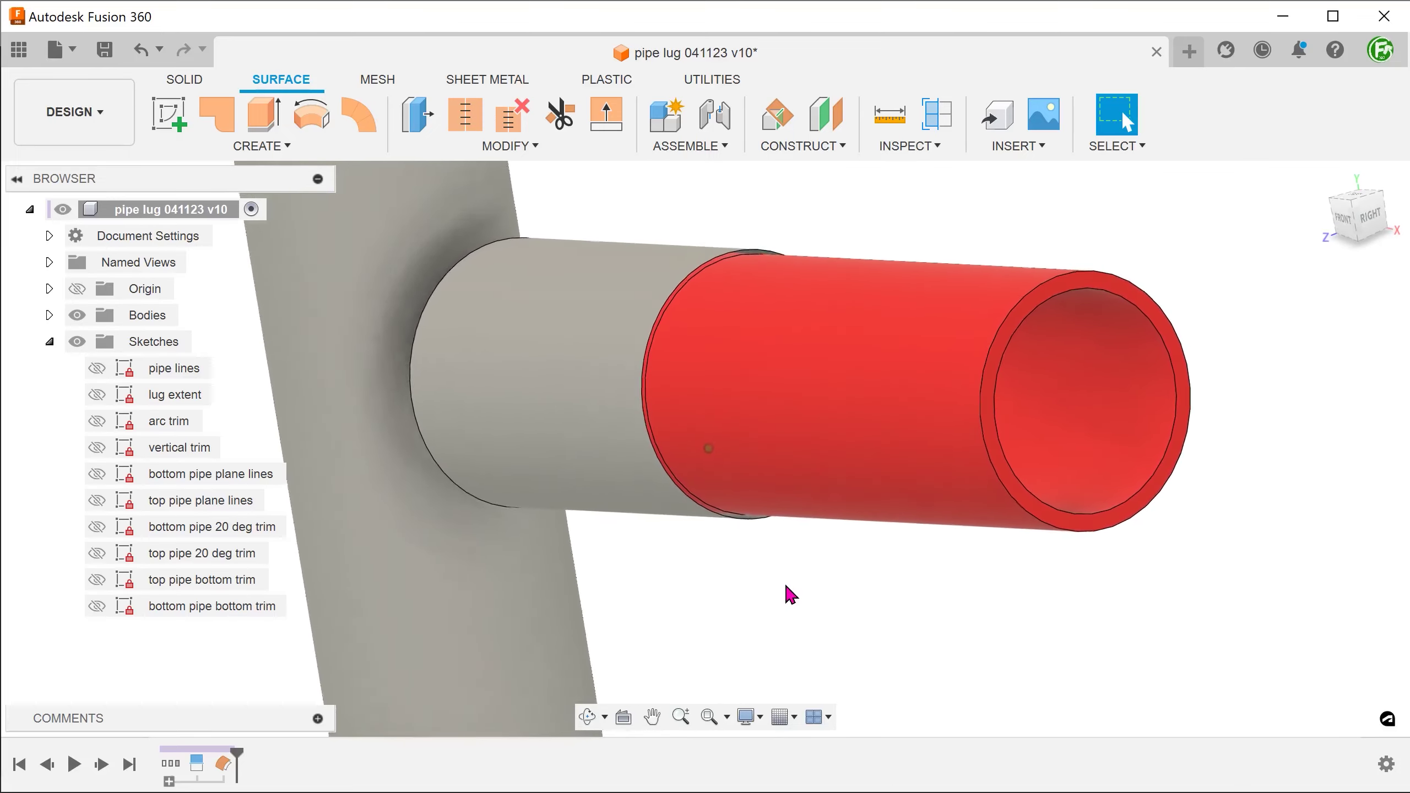
scroll(790, 594, down, 5)
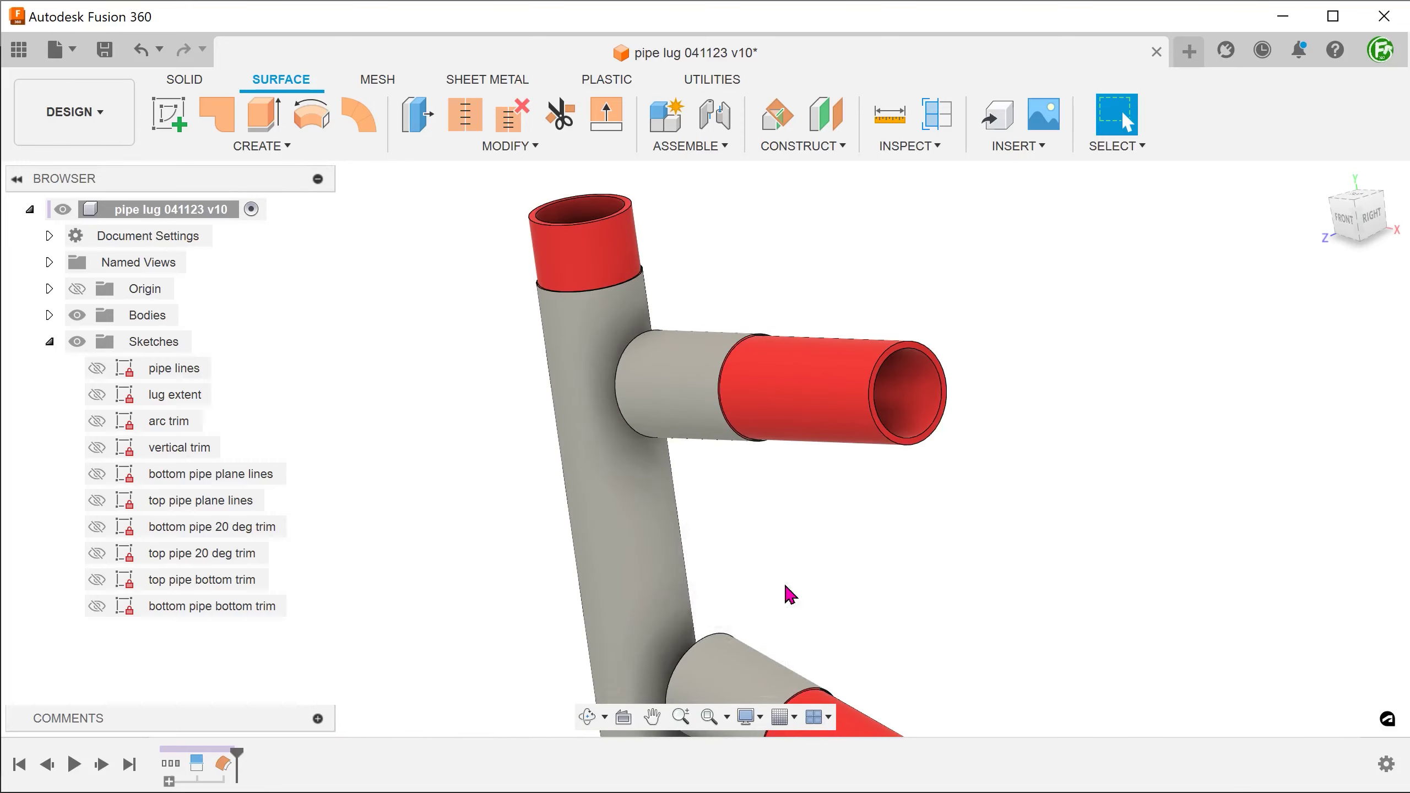
click(1322, 178)
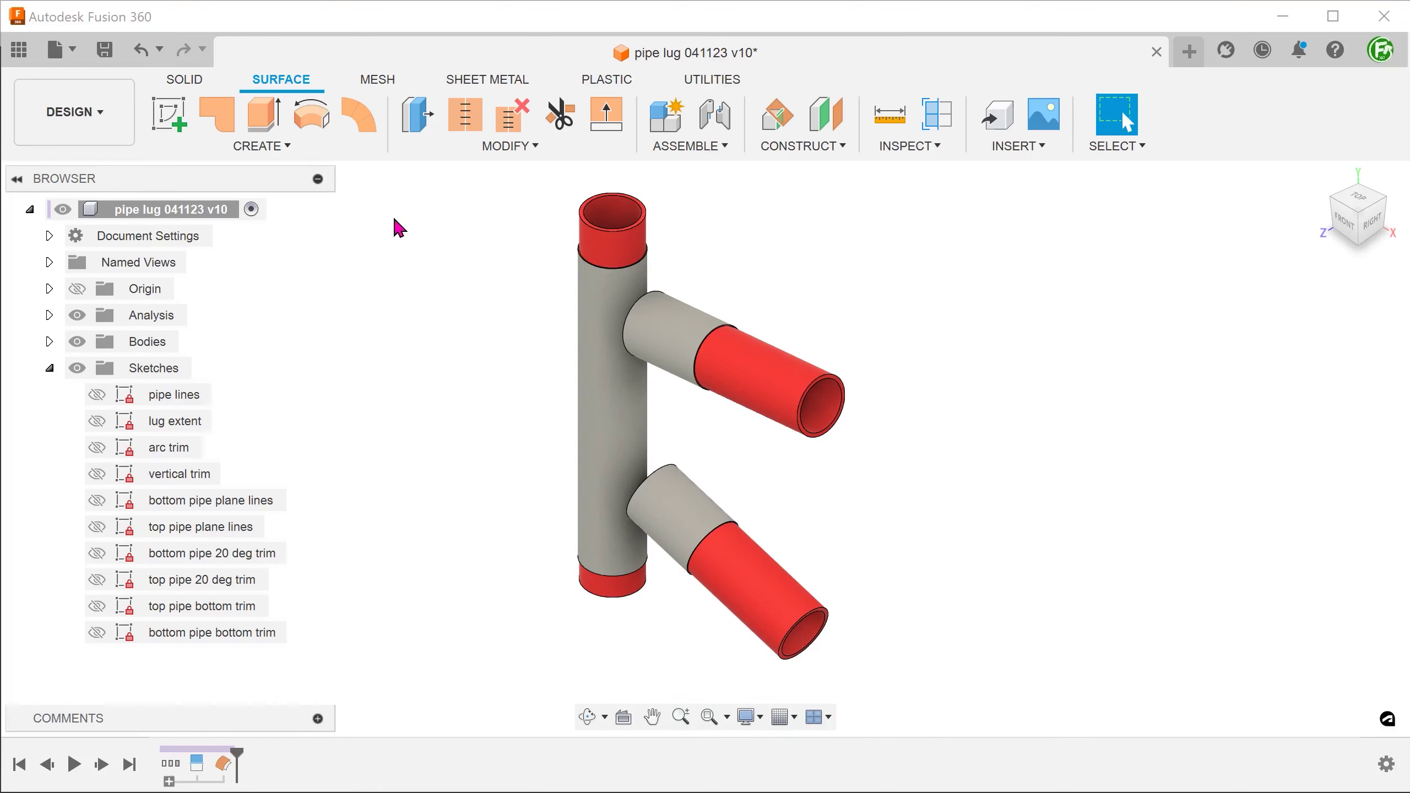
click(49, 341)
click(99, 399)
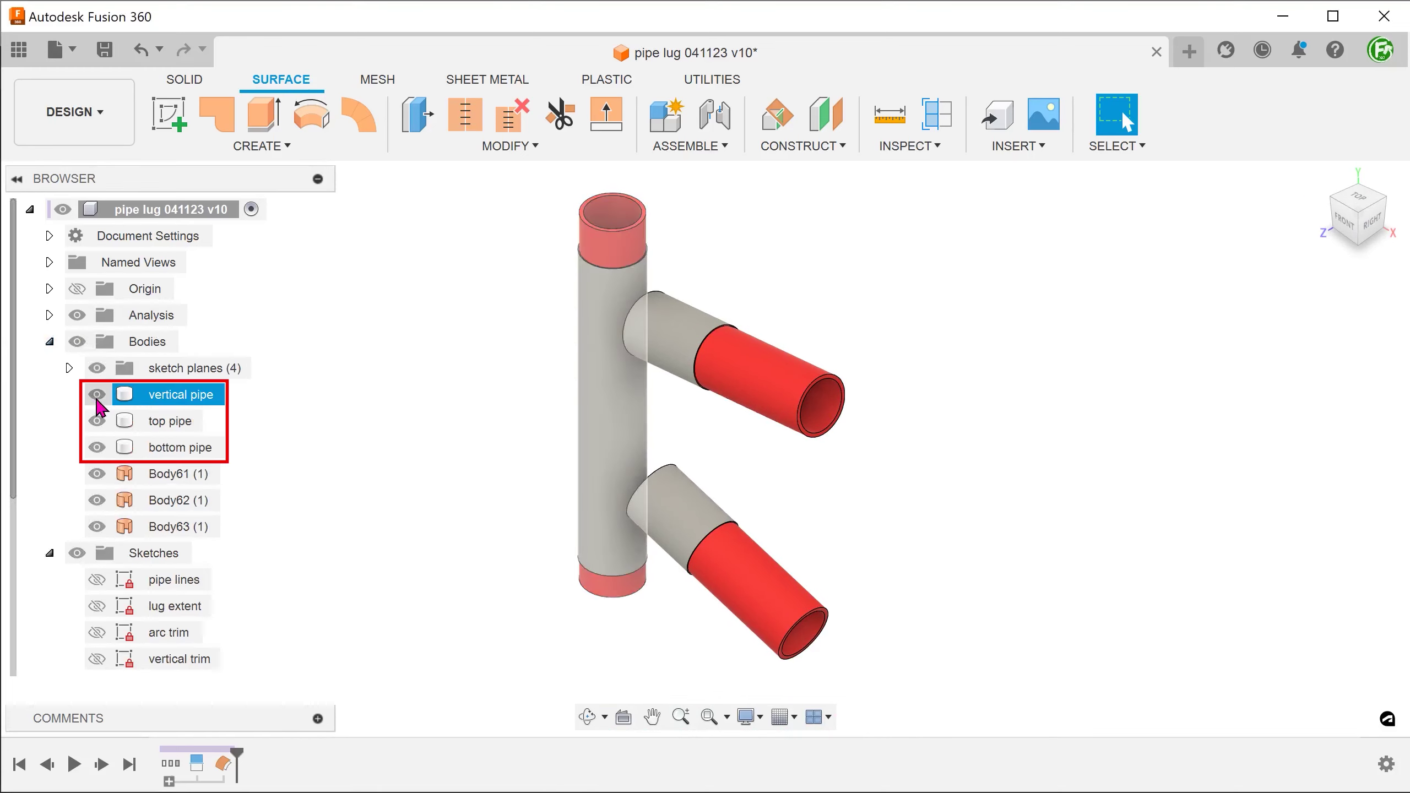
click(96, 394)
click(96, 421)
click(97, 448)
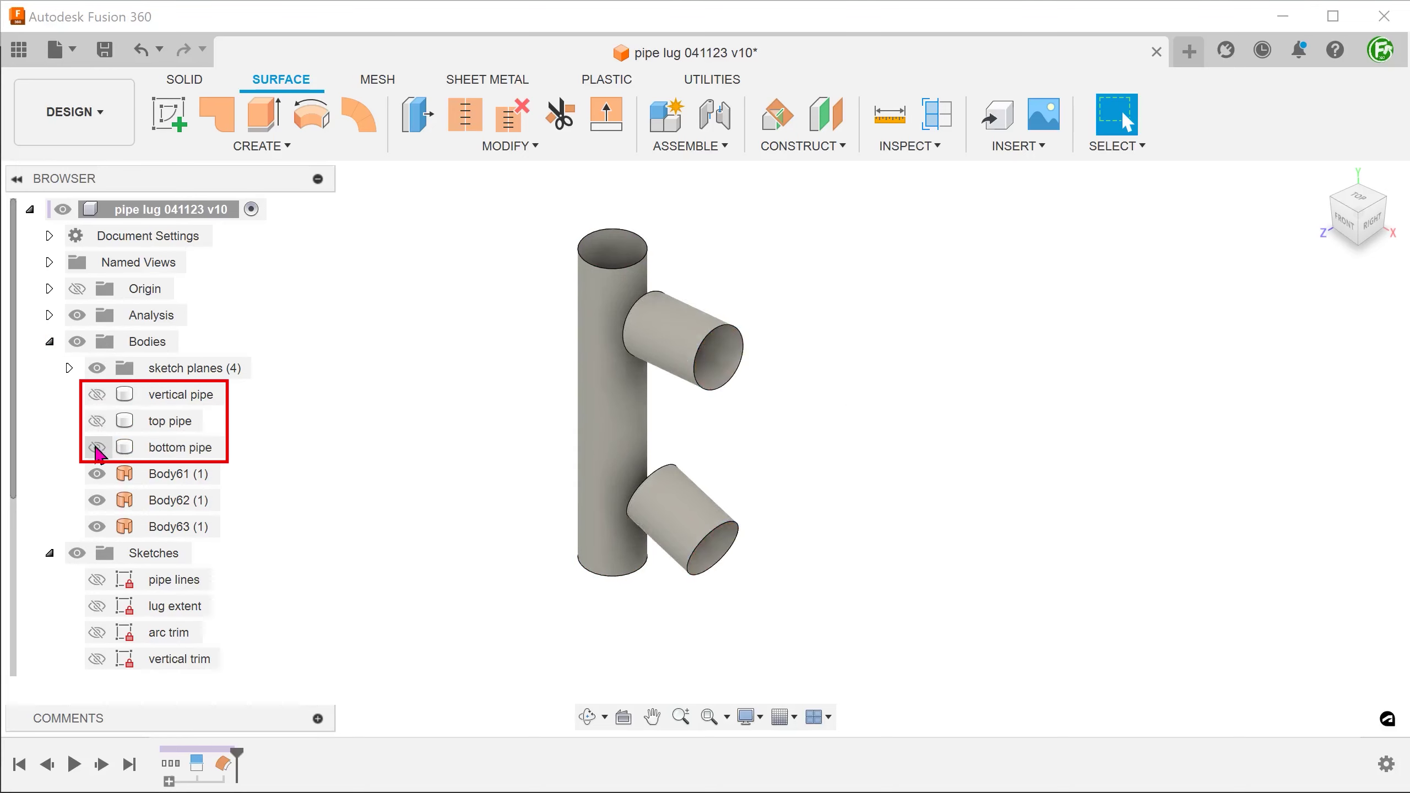
click(49, 341)
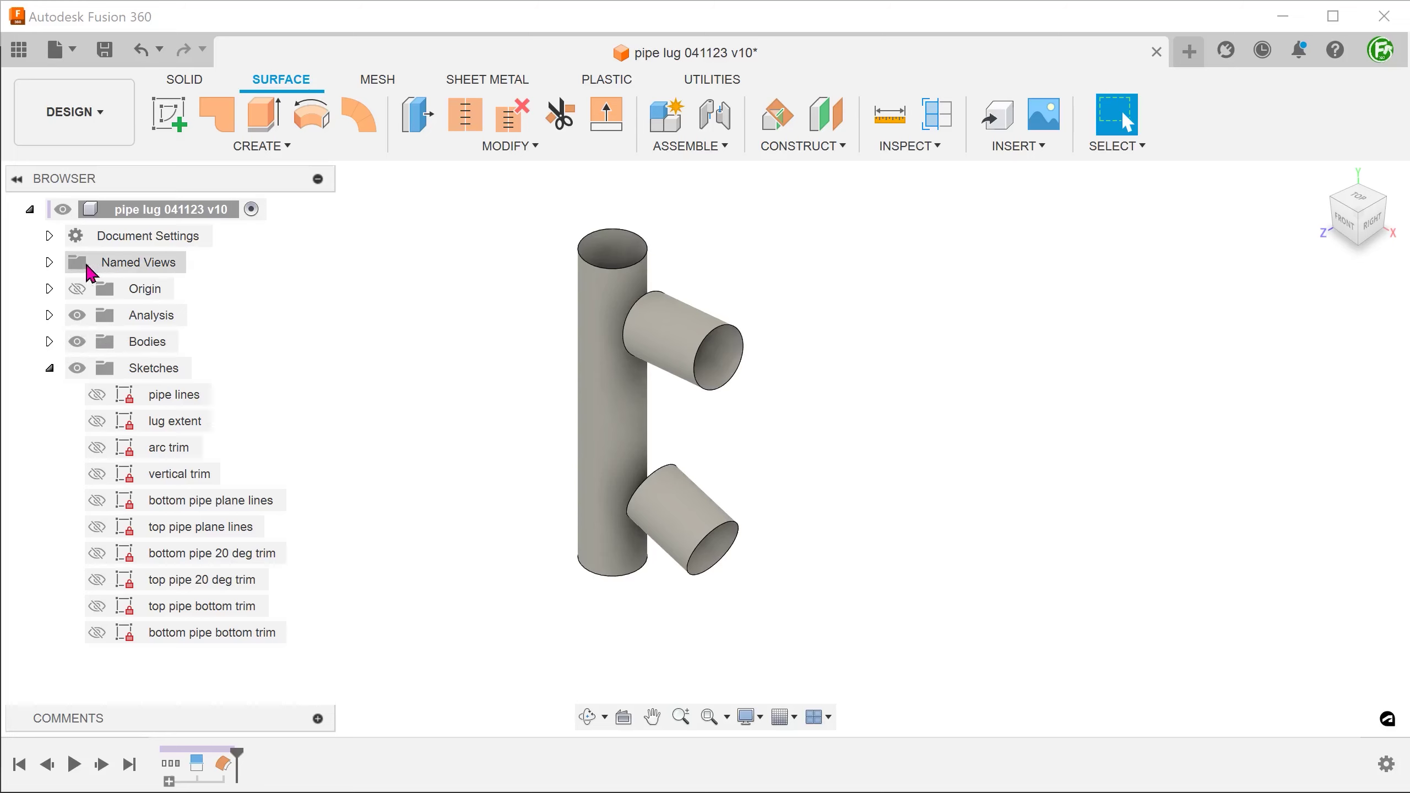
Step: Display the "arc trim" sketch over the offset surfaces in the front view and check its connected curves
click(49, 262)
double_click(108, 311)
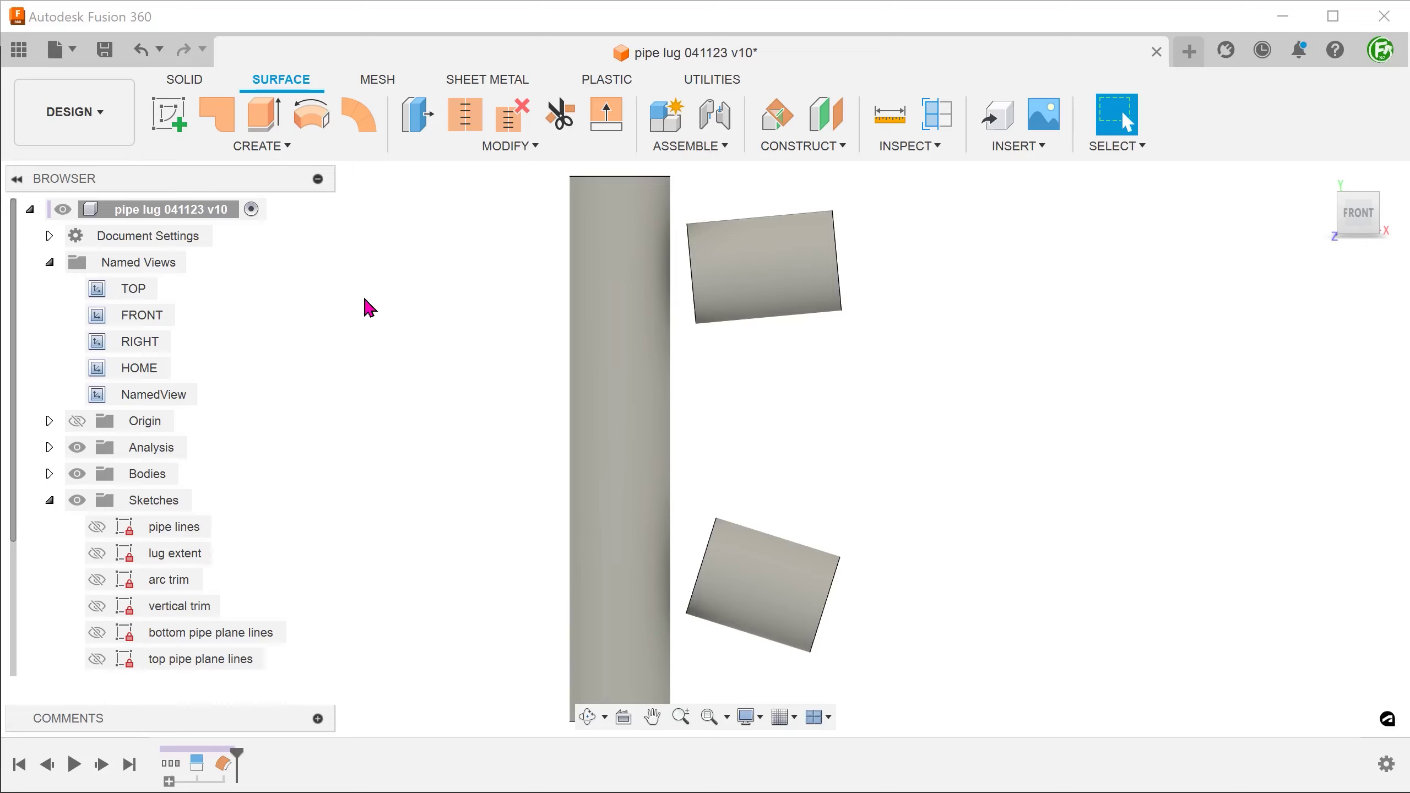
click(100, 578)
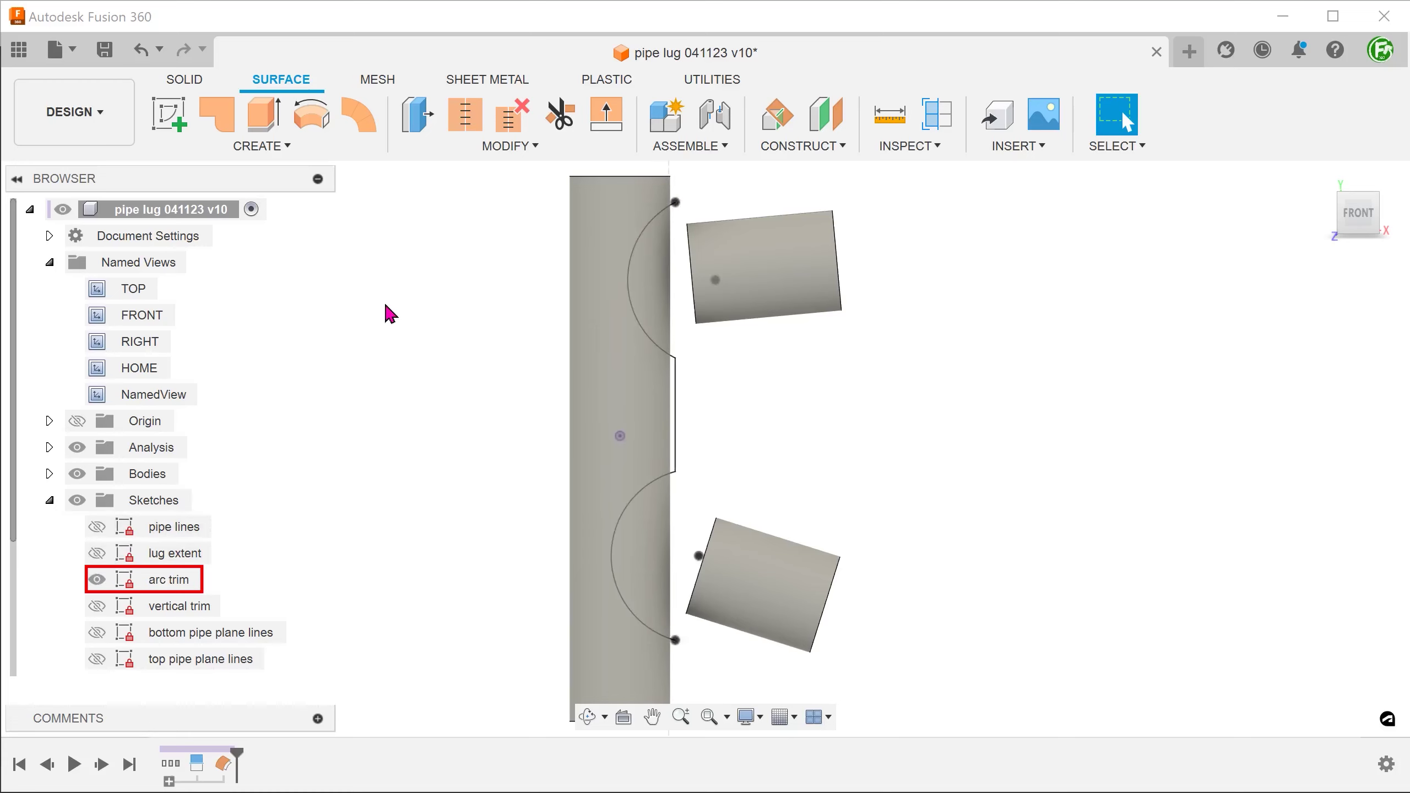
double_click(639, 240)
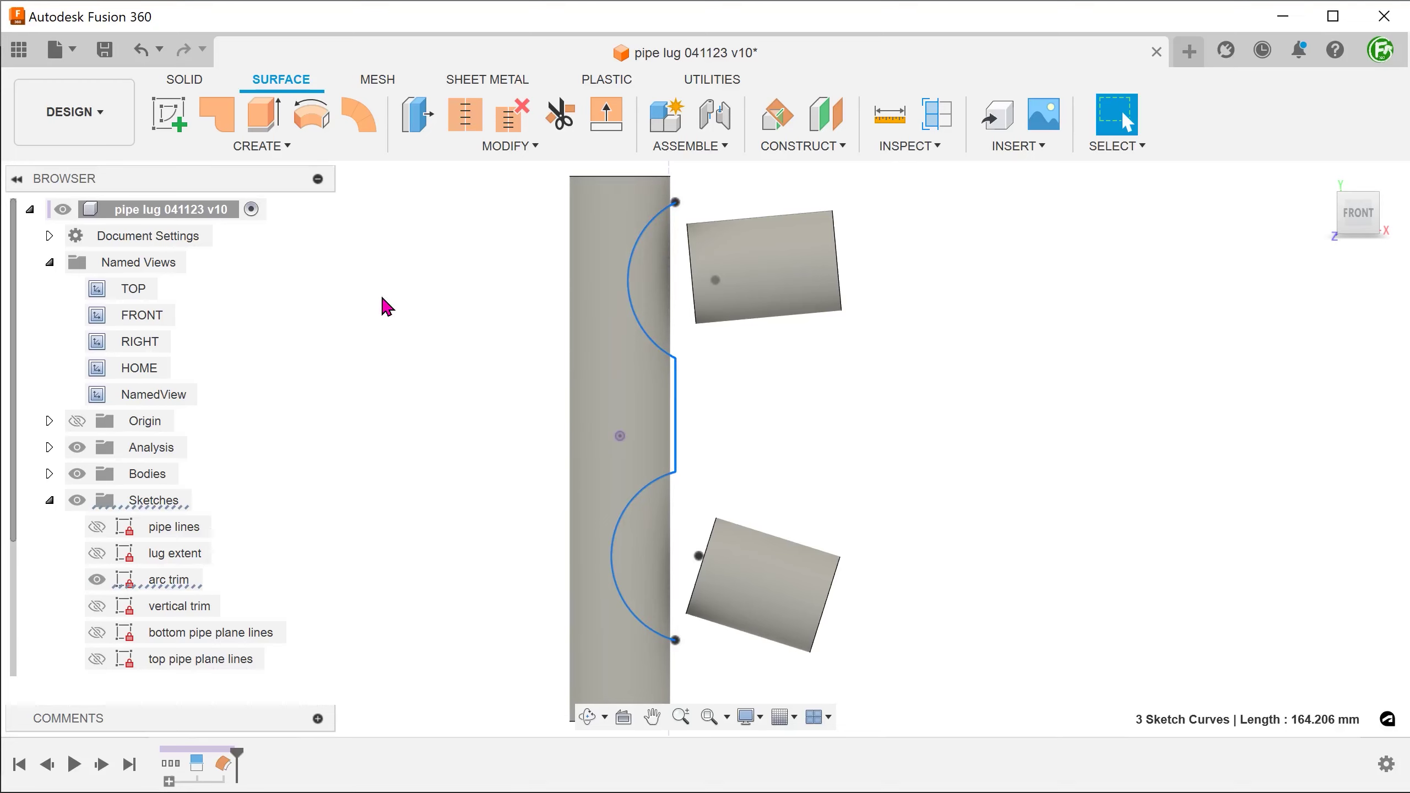
key(Escape)
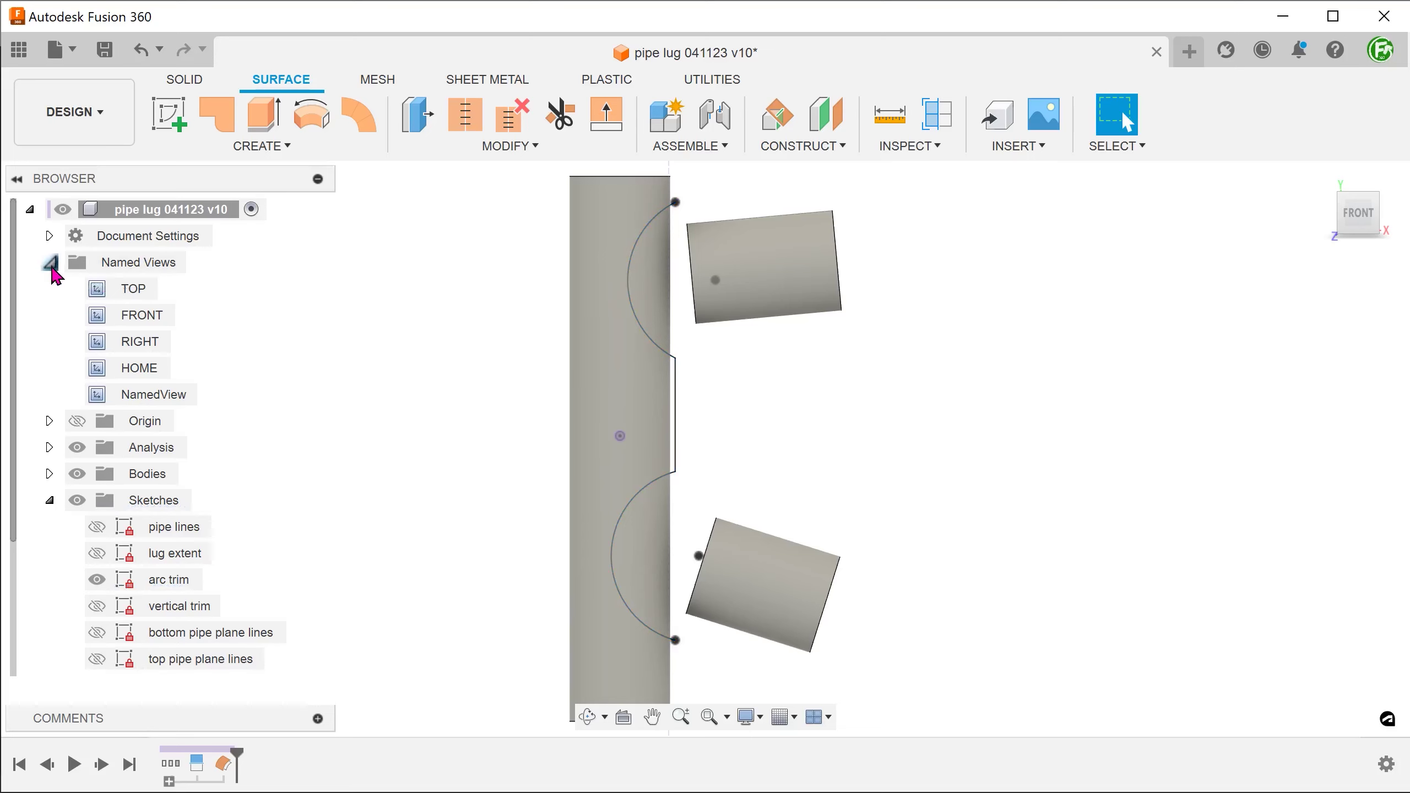
click(49, 262)
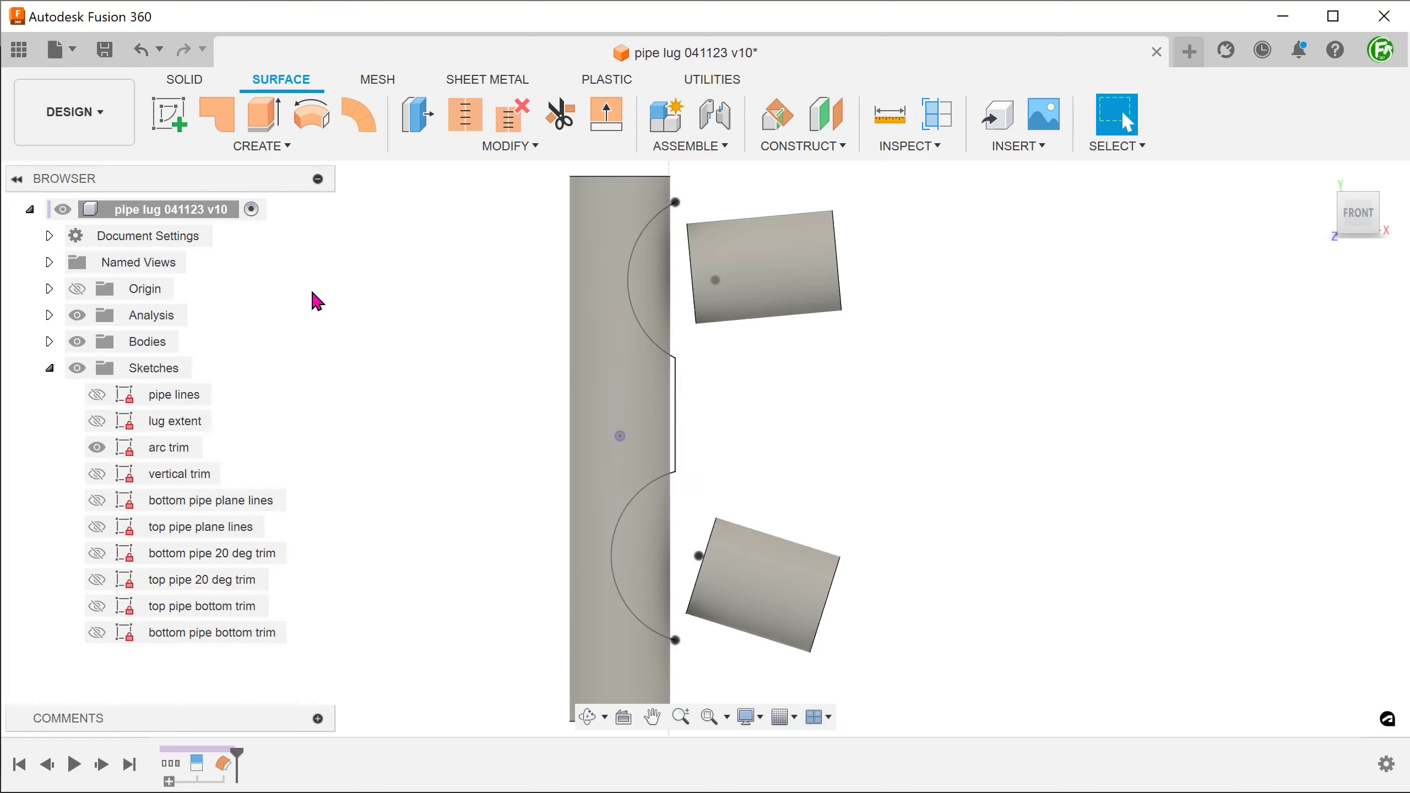
Step: Trim the vertical pipe surface with the "arc trim" curves, removing the two areas inside the arcs, and hide the sketch
click(432, 150)
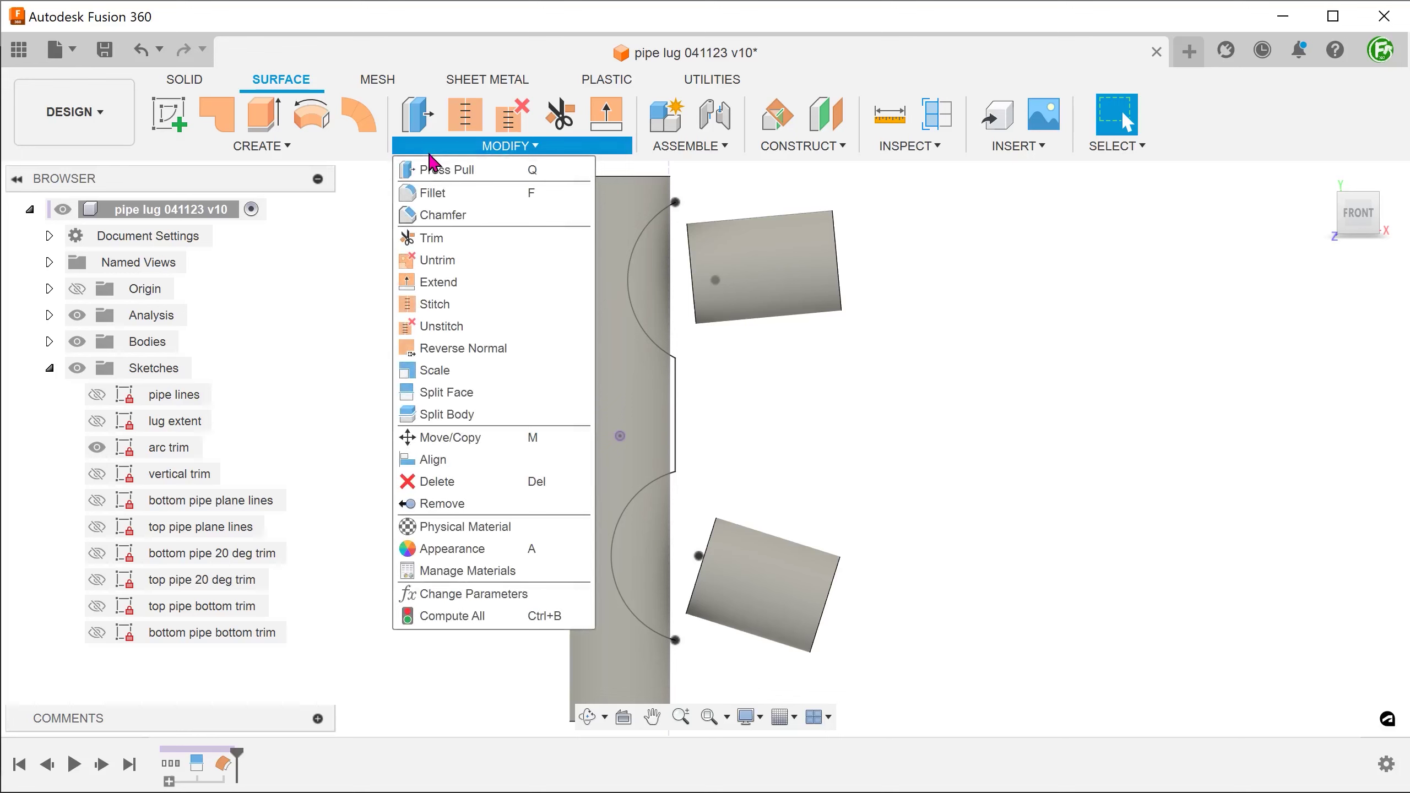
click(468, 240)
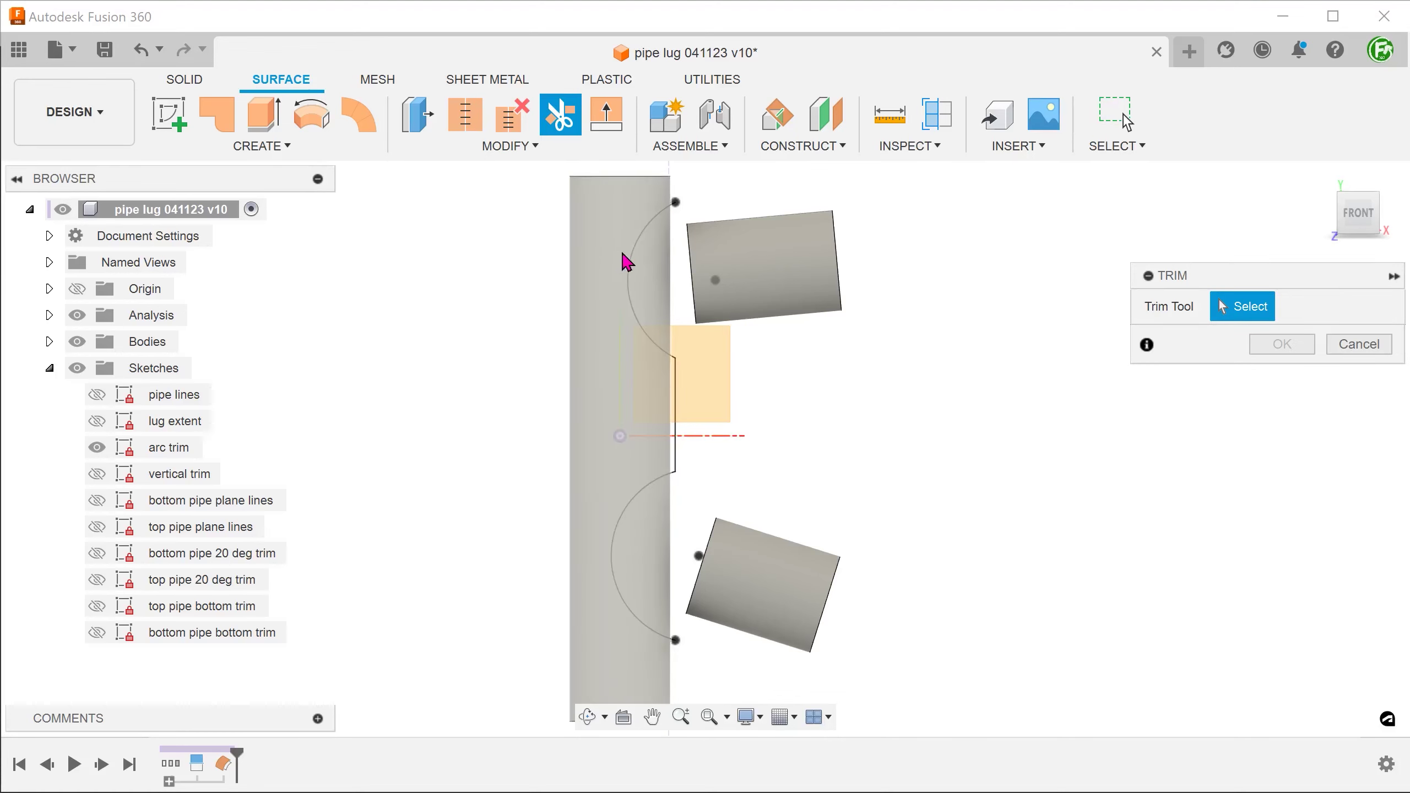
click(629, 269)
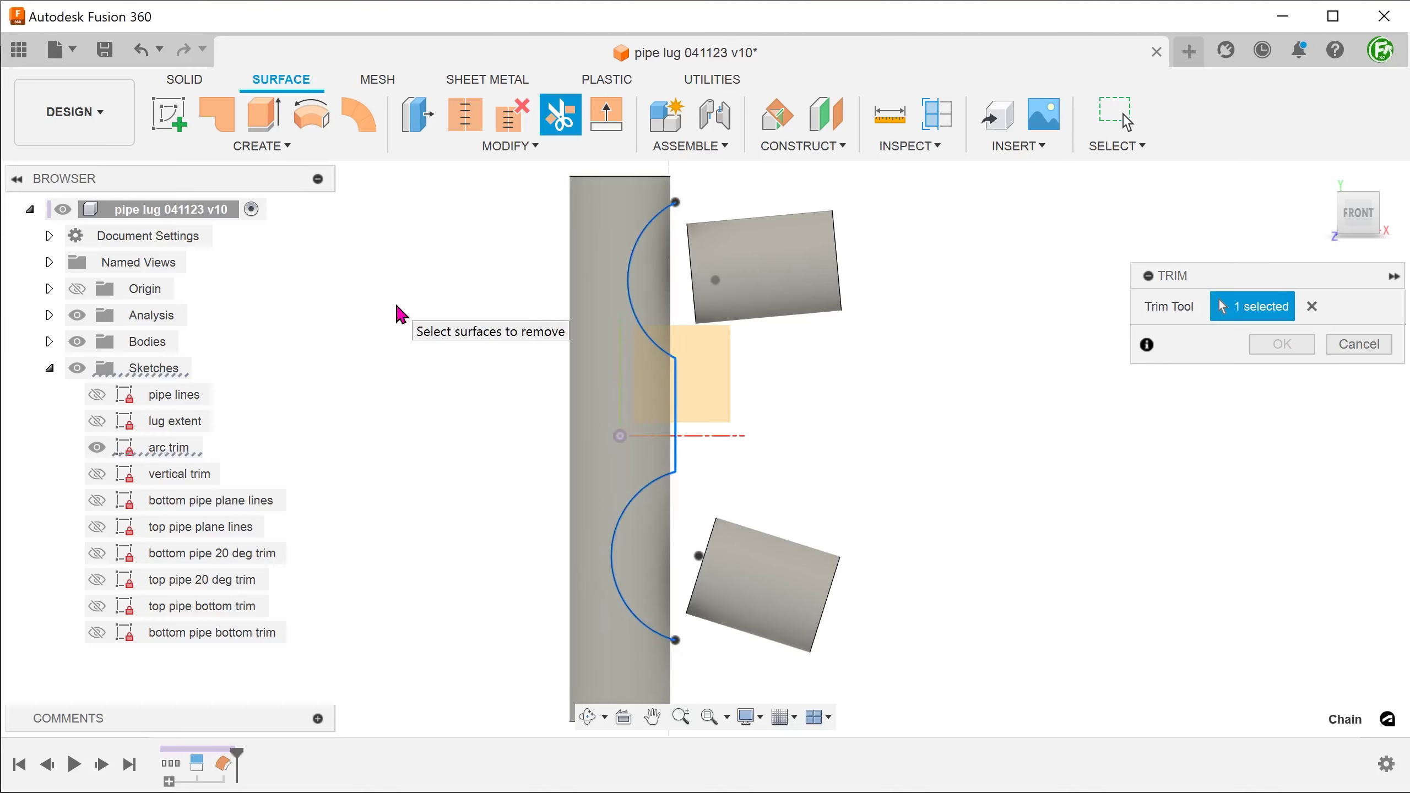
shift+middle_drag(396, 305, 406, 314)
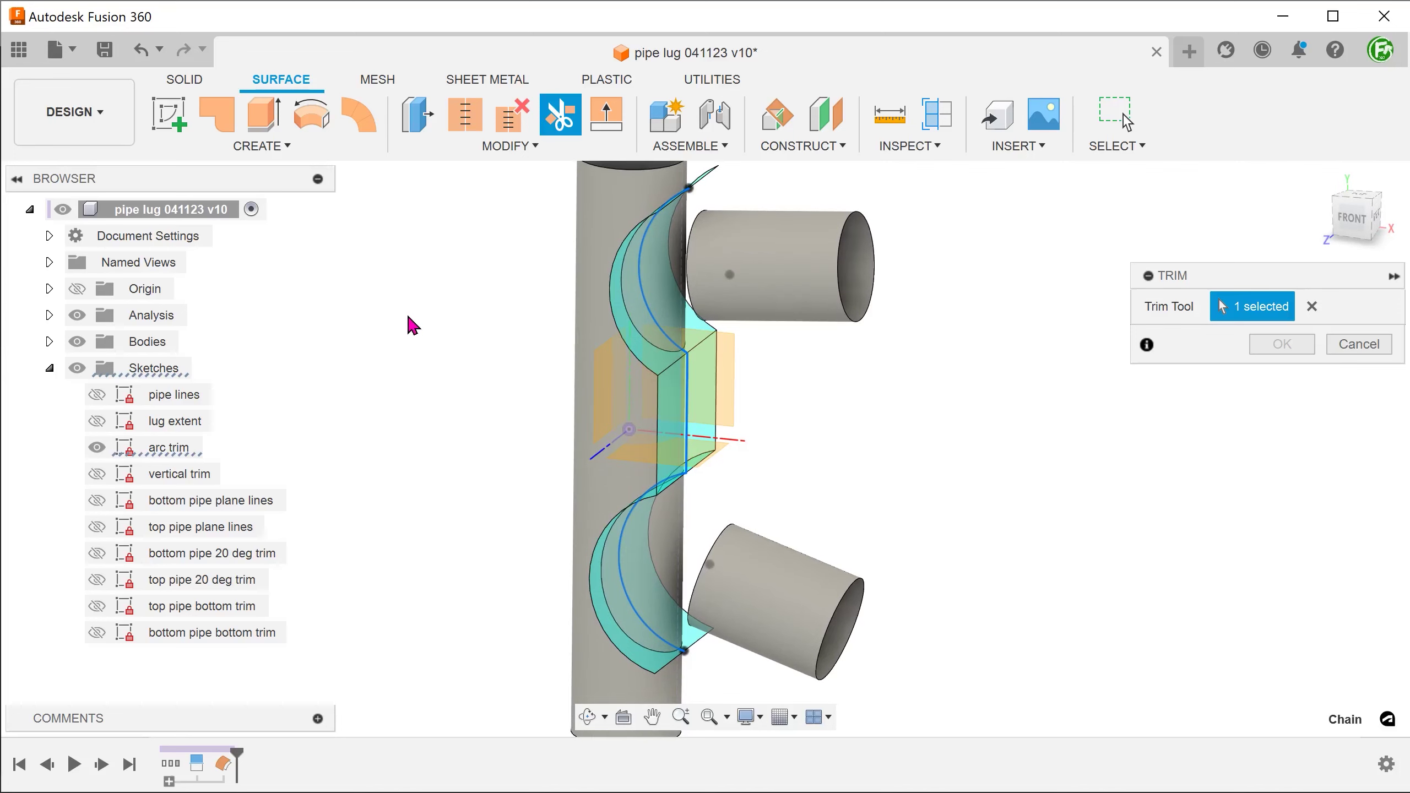
click(644, 294)
shift+middle_drag(644, 294, 690, 525)
click(653, 546)
shift+middle_drag(463, 519, 411, 513)
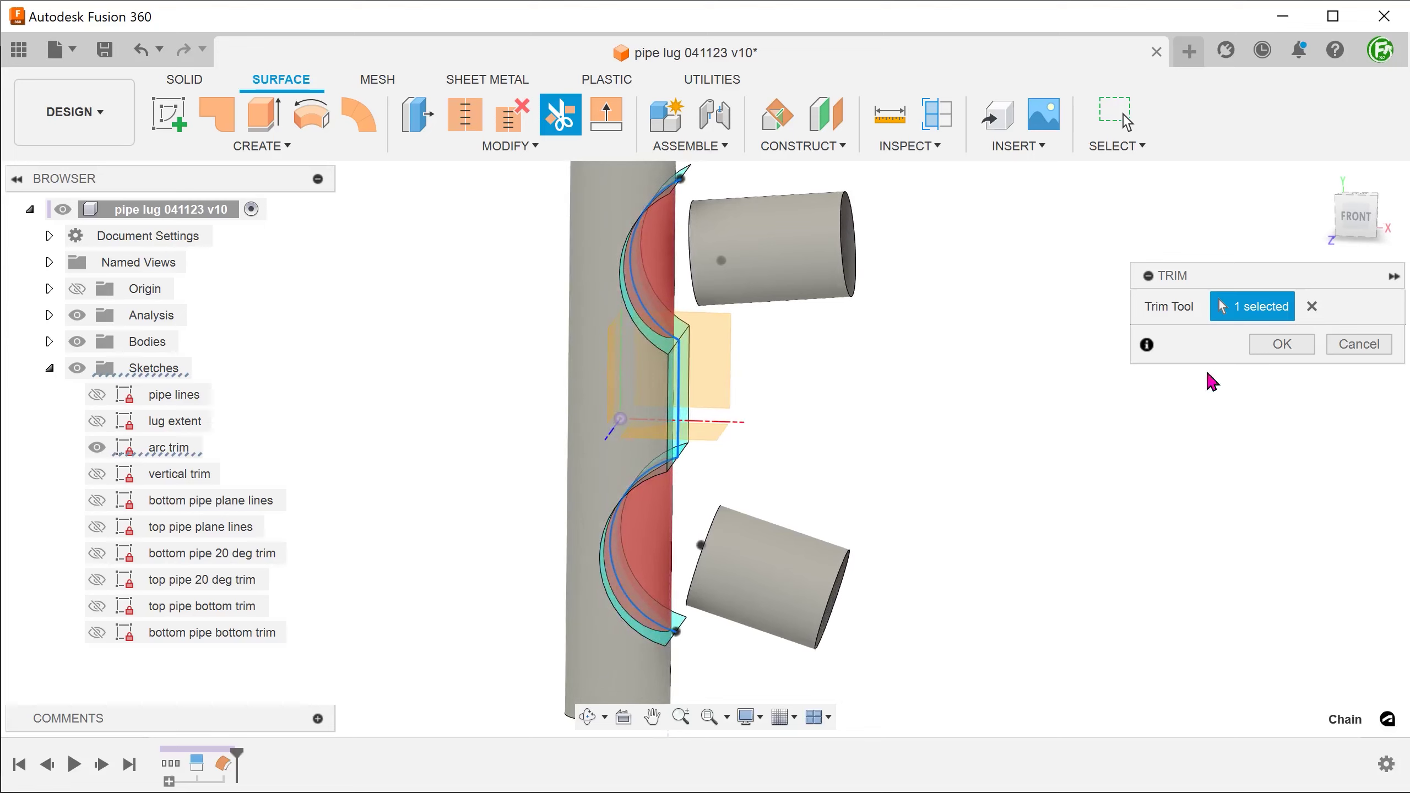
click(1280, 345)
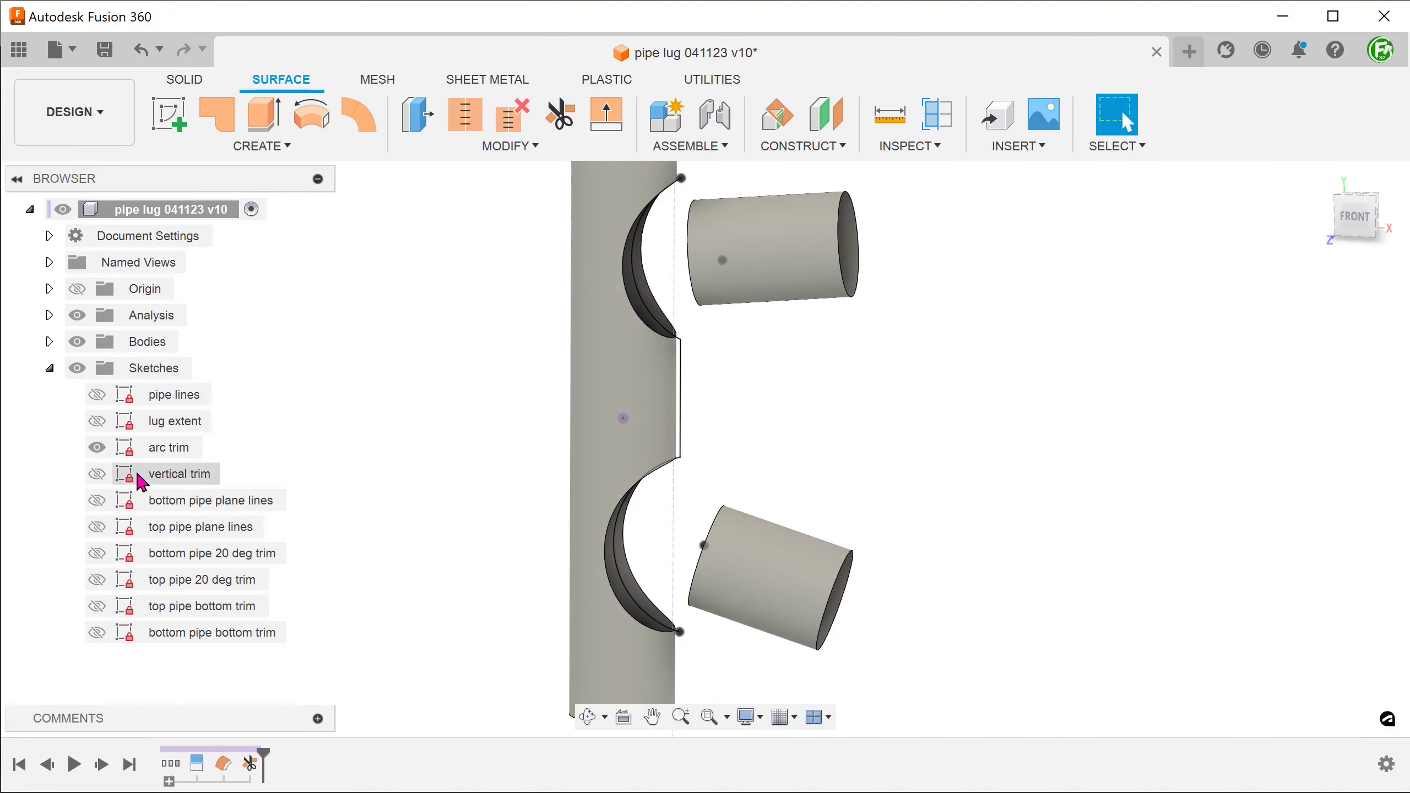
click(96, 447)
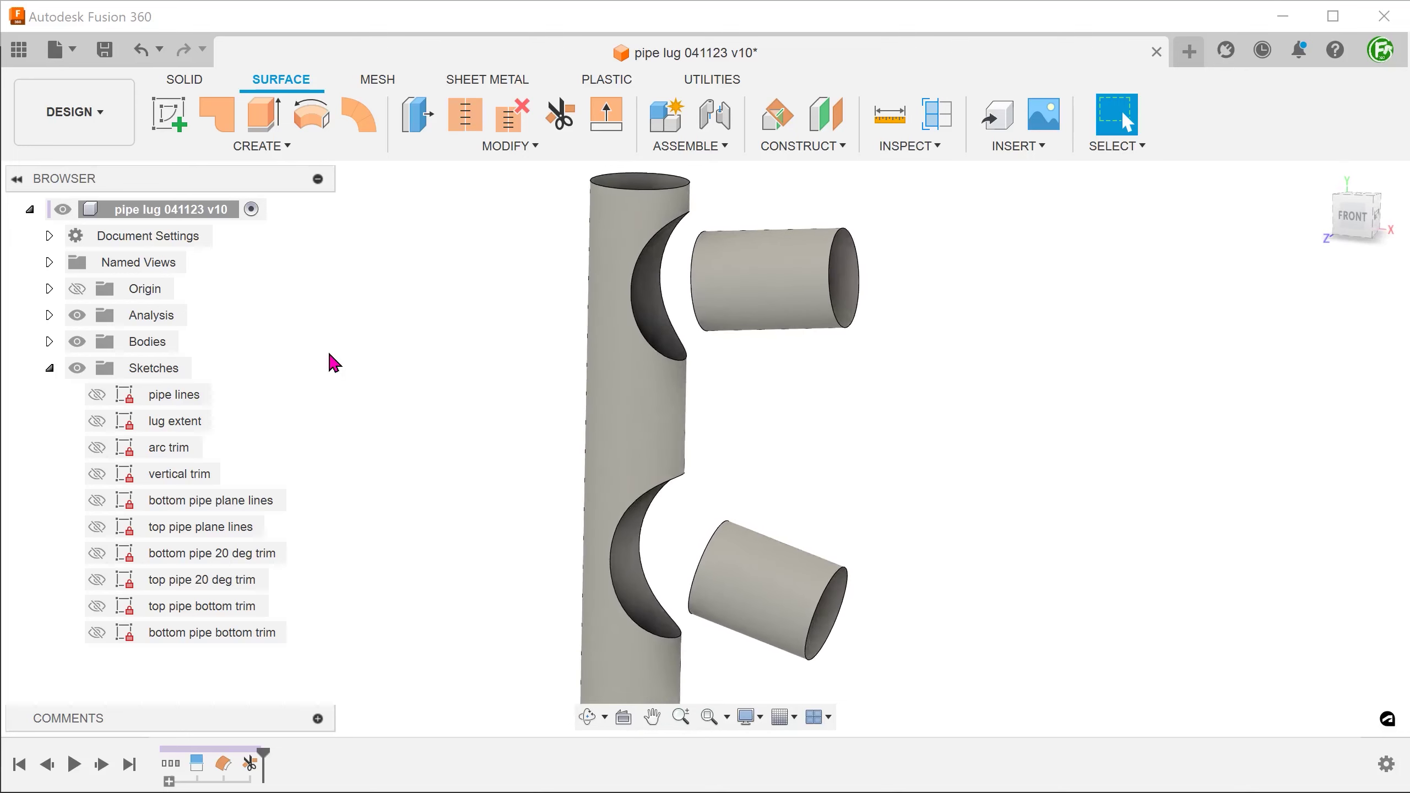
Step: Start a surface loft from the top pipe surface's inner edge to the upper opening in the vertical surface
click(50, 263)
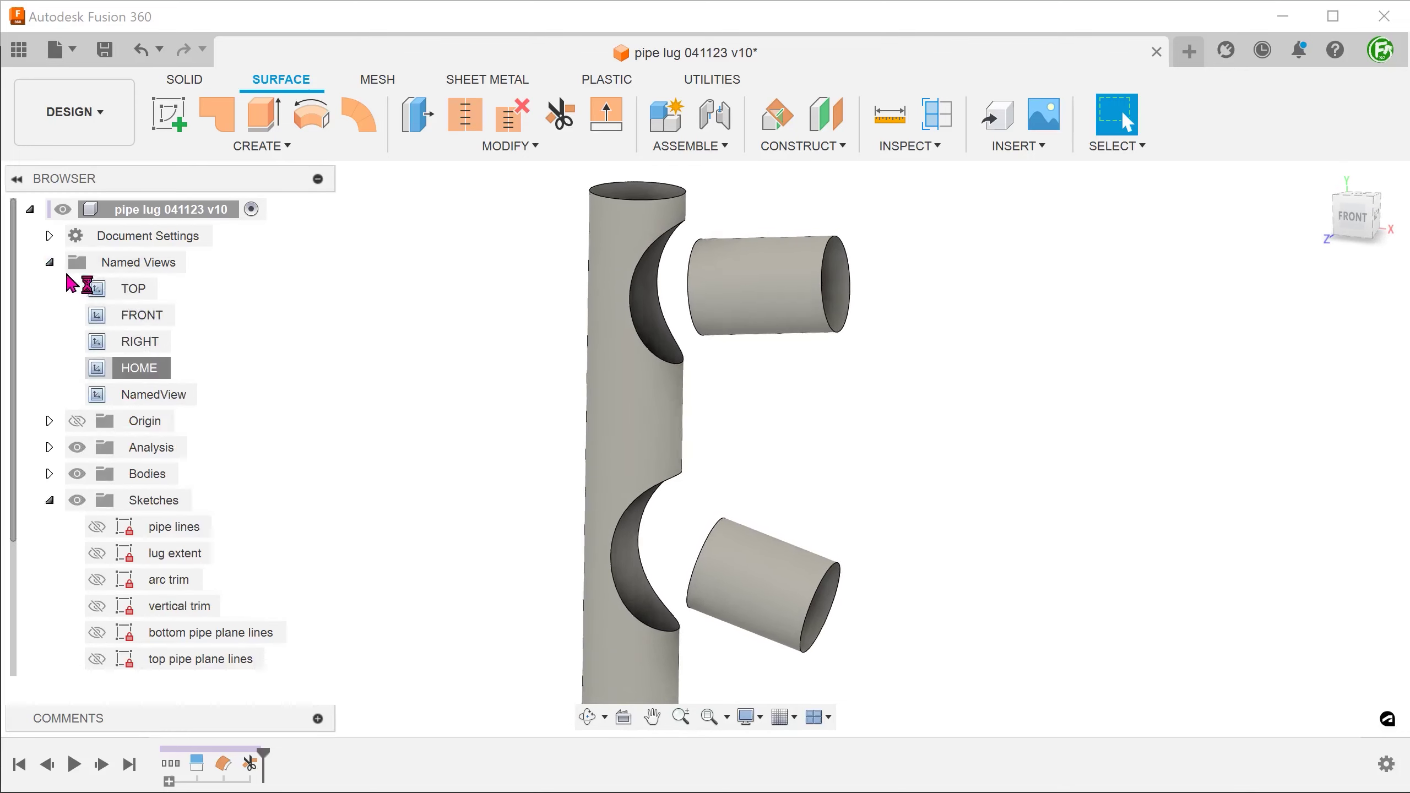
click(49, 262)
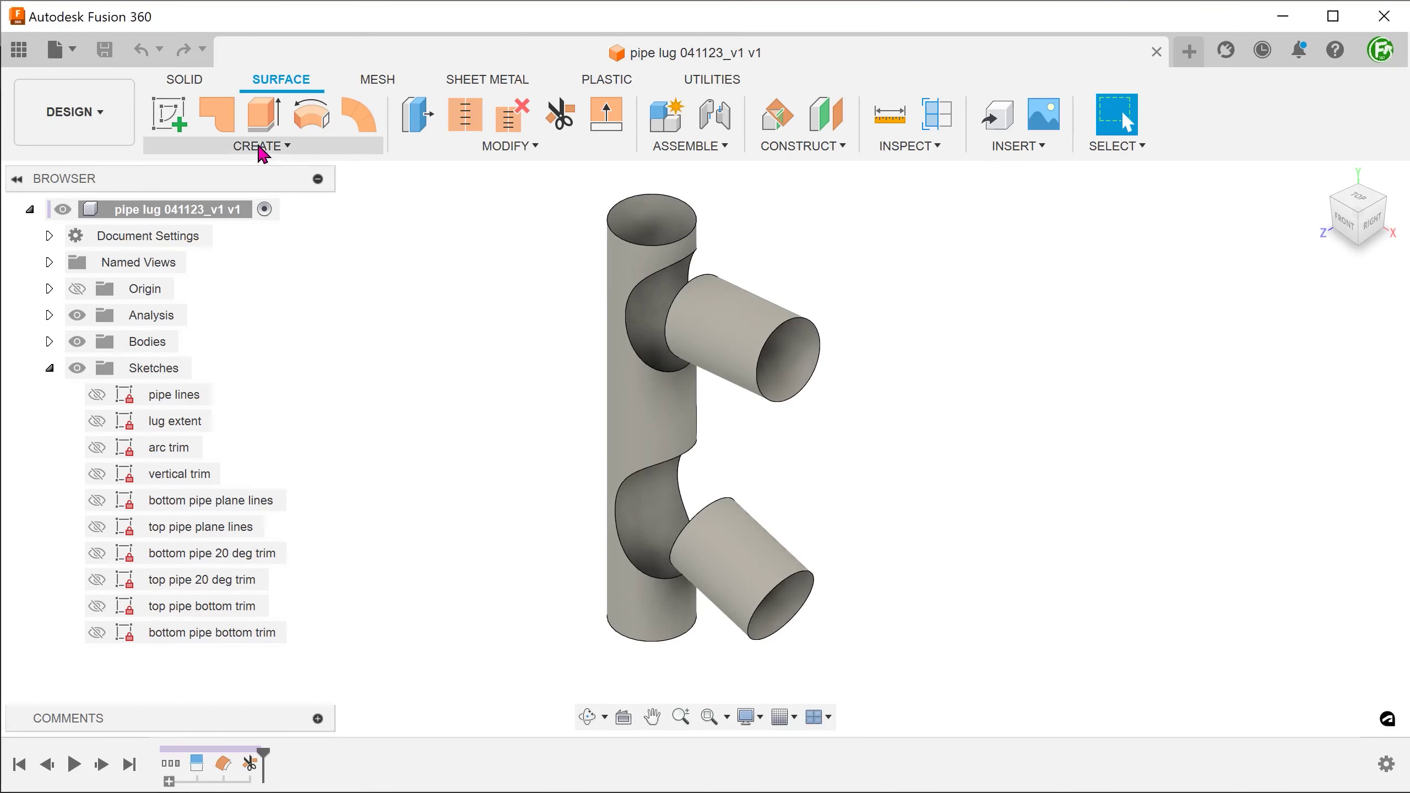
click(261, 145)
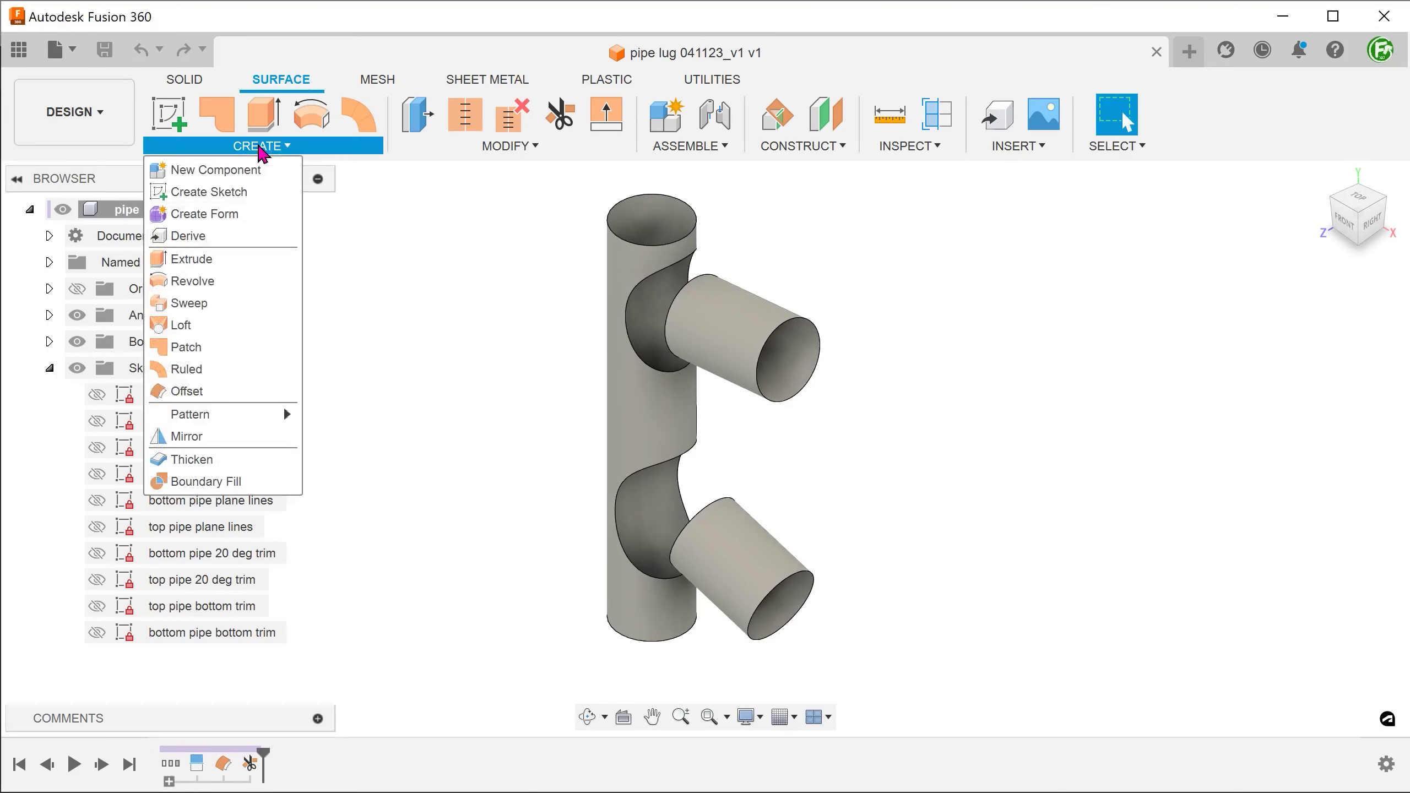
click(242, 325)
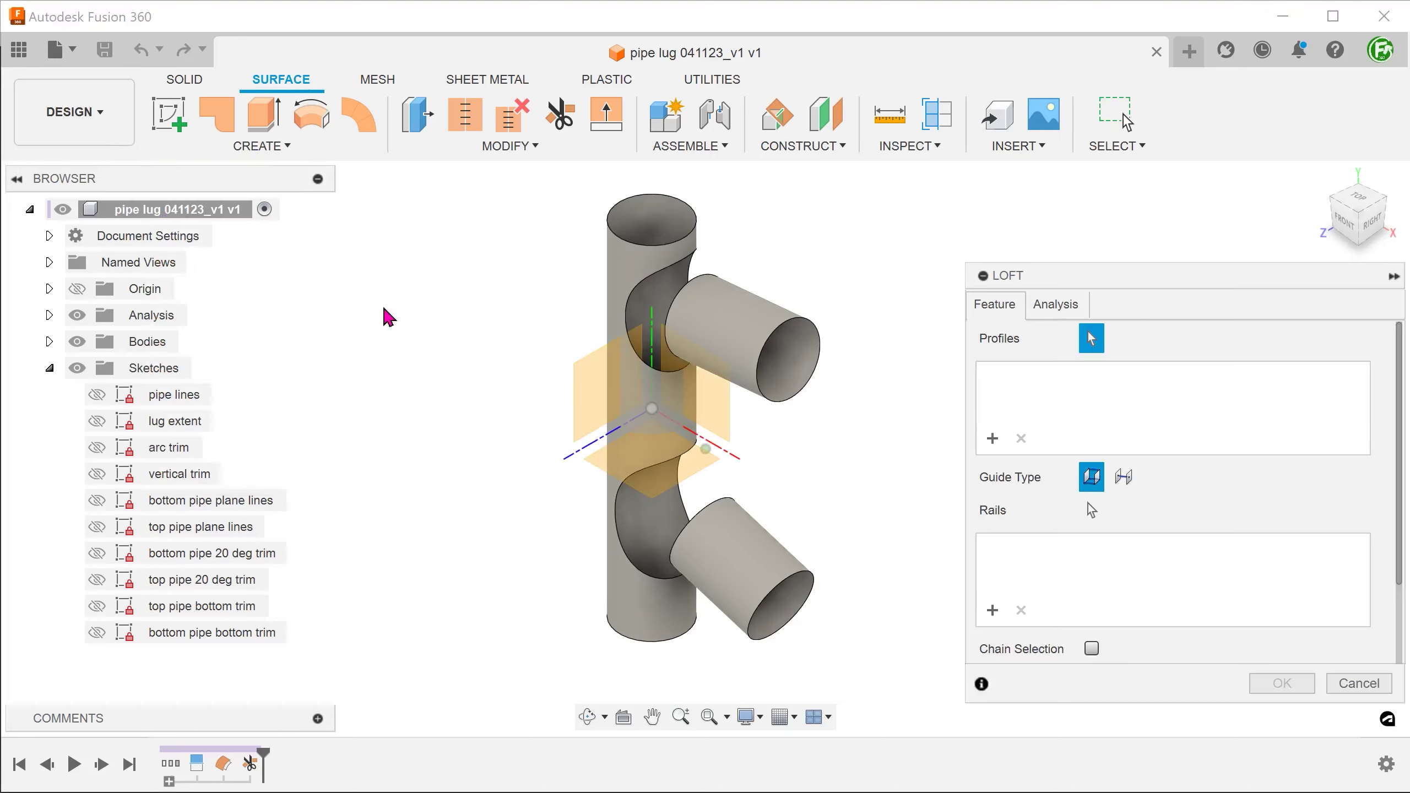
scroll(389, 318, up, 5)
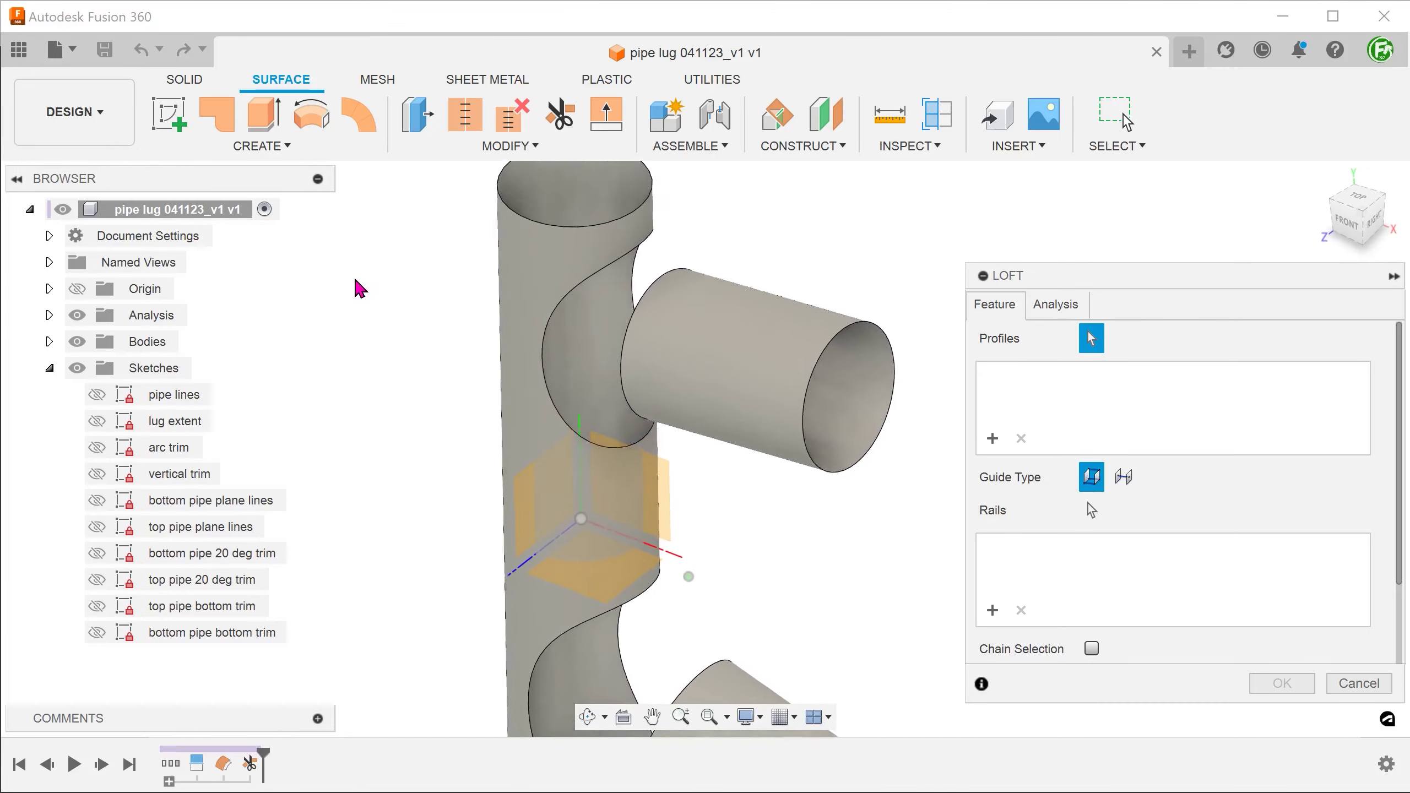
shift+middle_drag(355, 279, 319, 301)
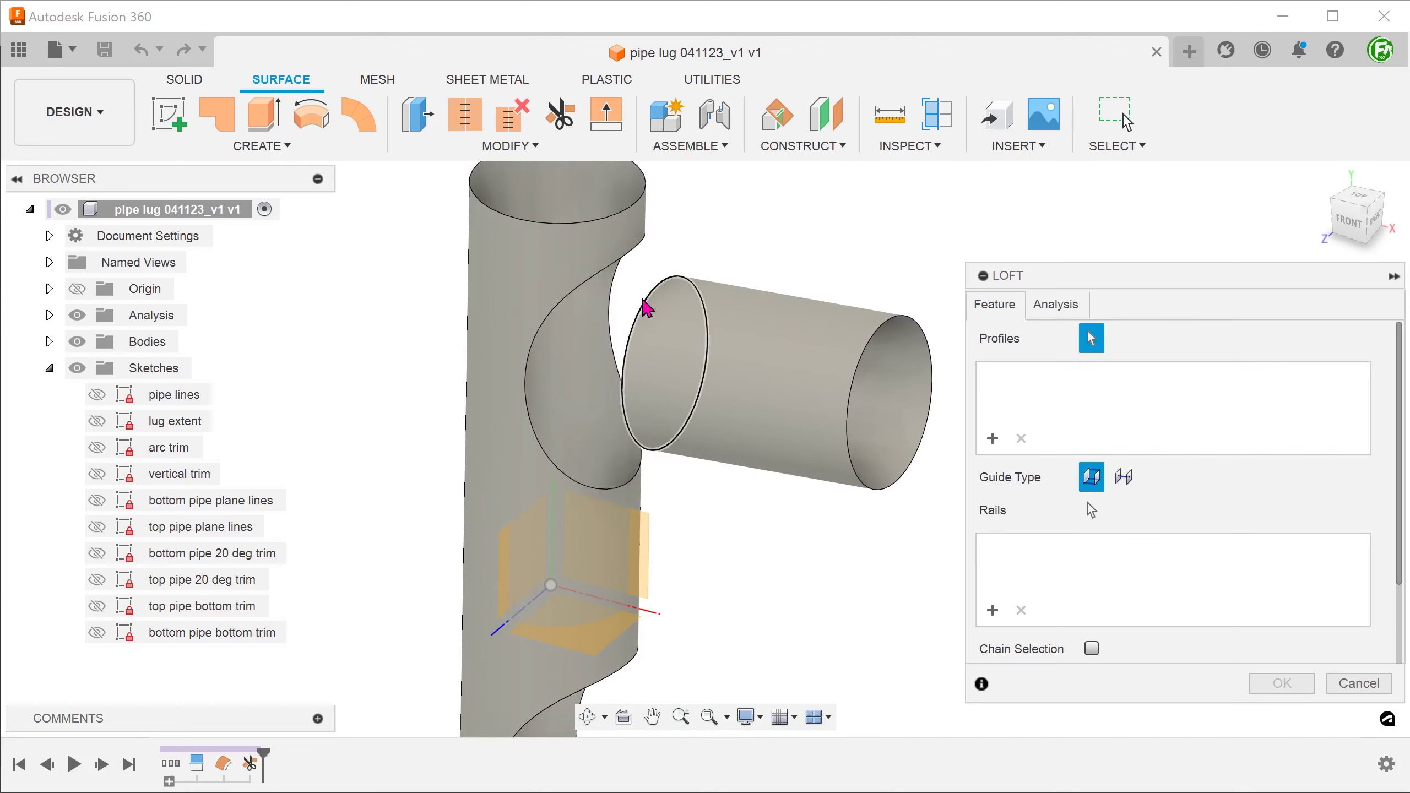
click(645, 306)
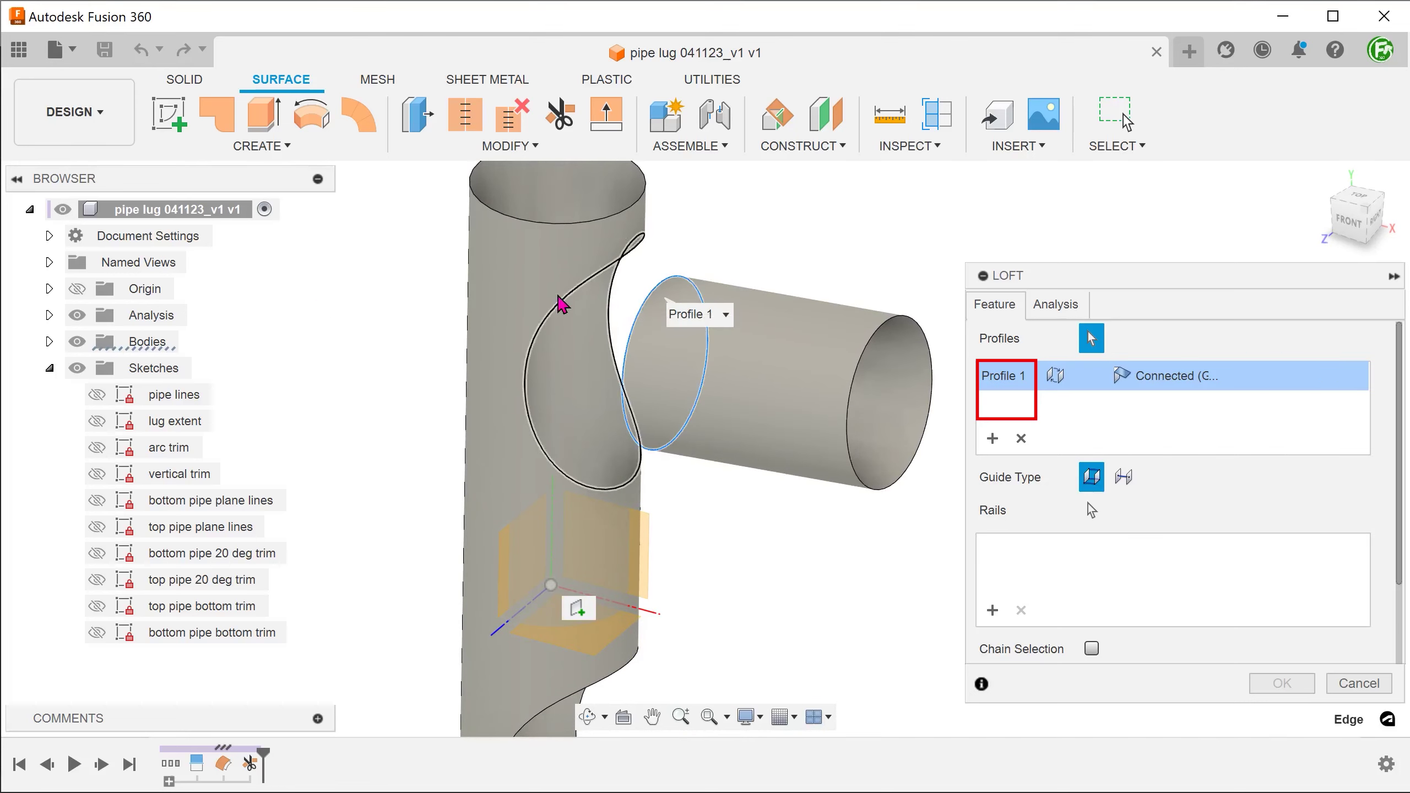
click(554, 306)
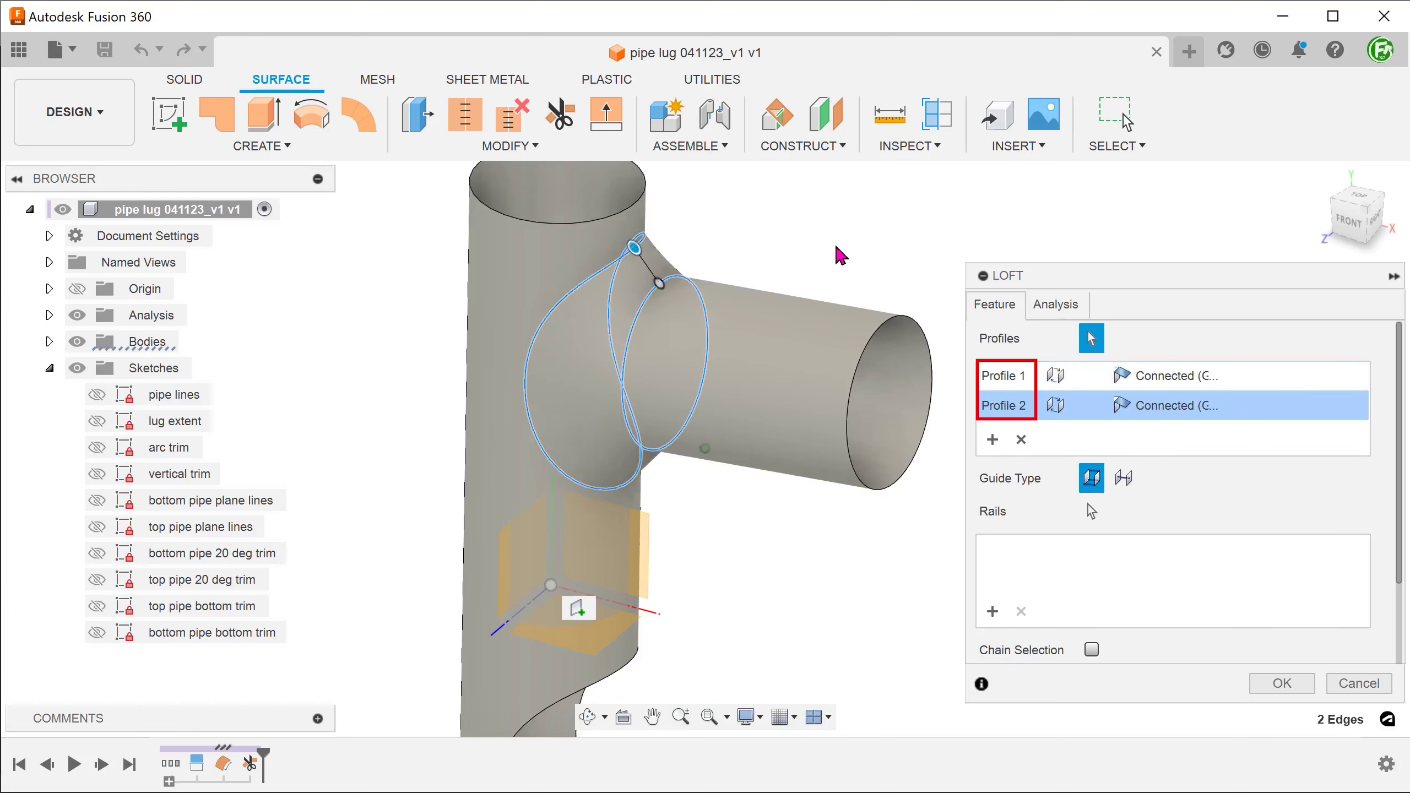
shift+middle_drag(836, 246, 853, 248)
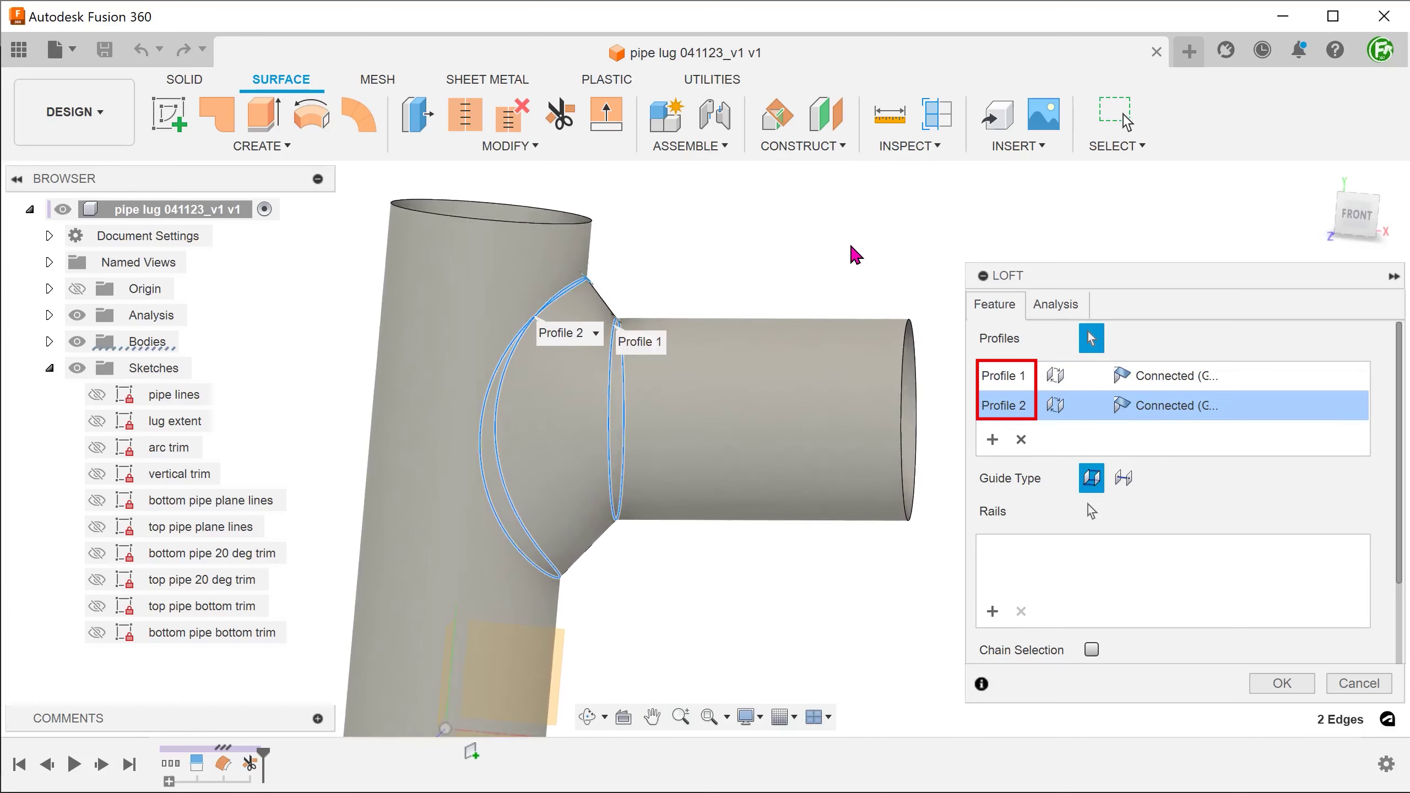
Step: Set both profiles of the upper loft to Tangent (G1) continuity and create the surface
click(1214, 377)
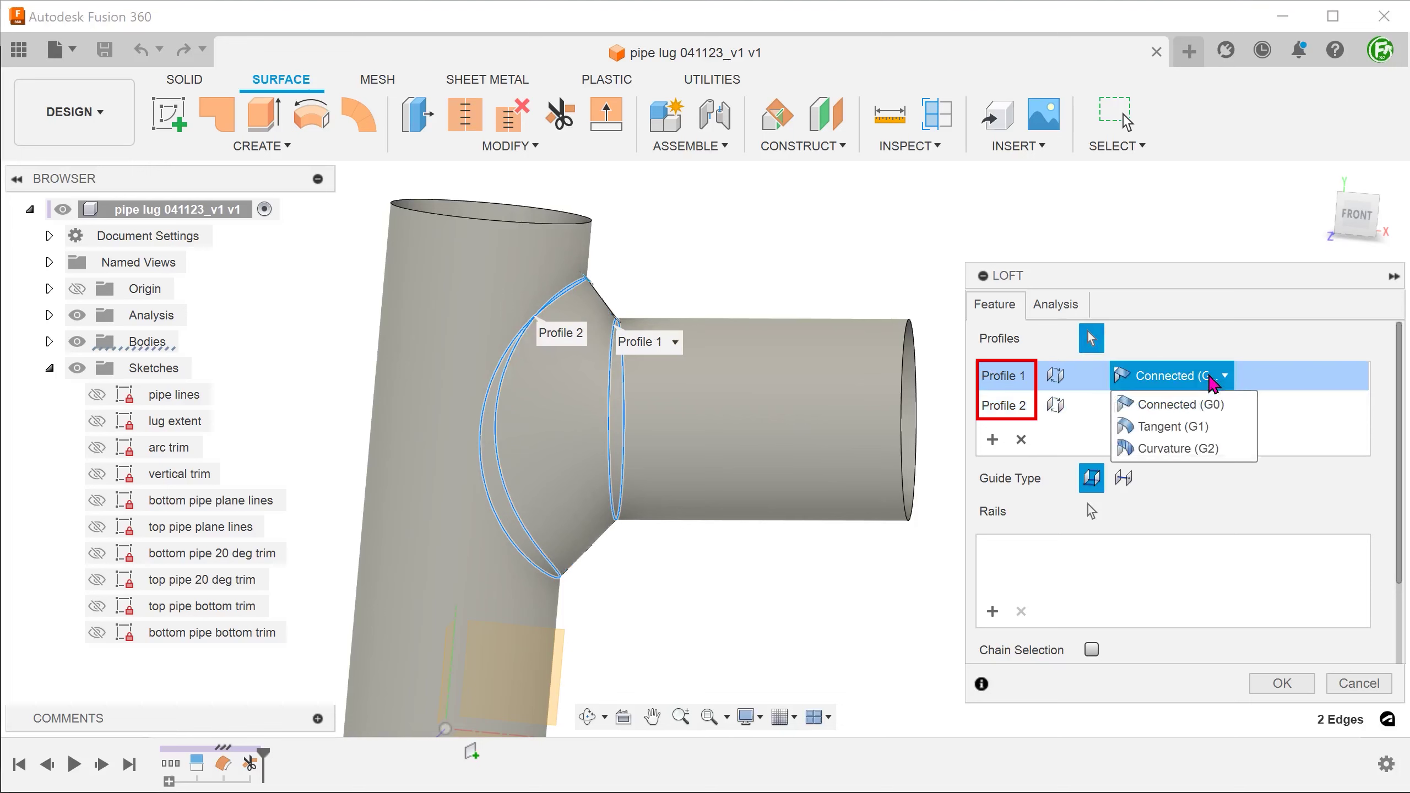
click(1222, 426)
click(1173, 411)
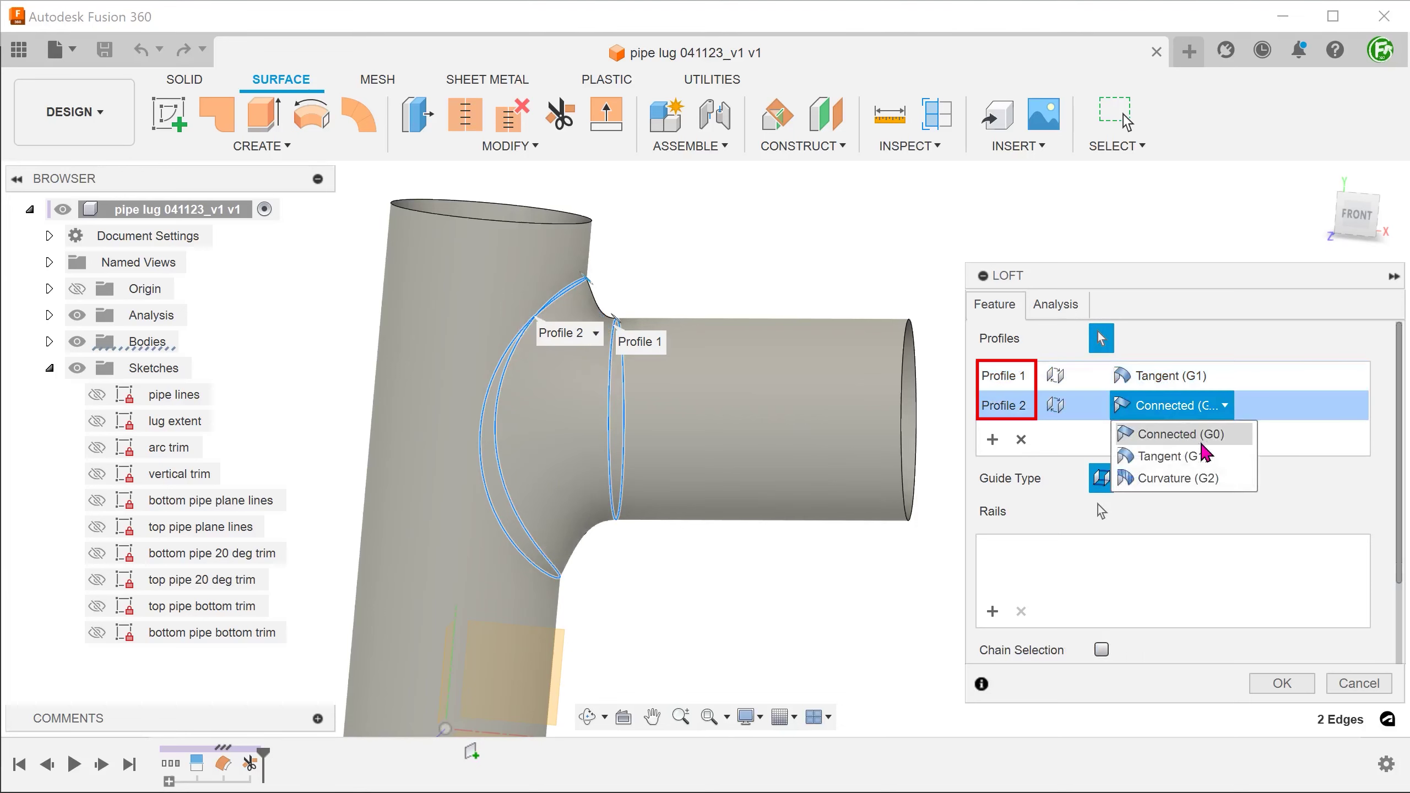
click(1183, 457)
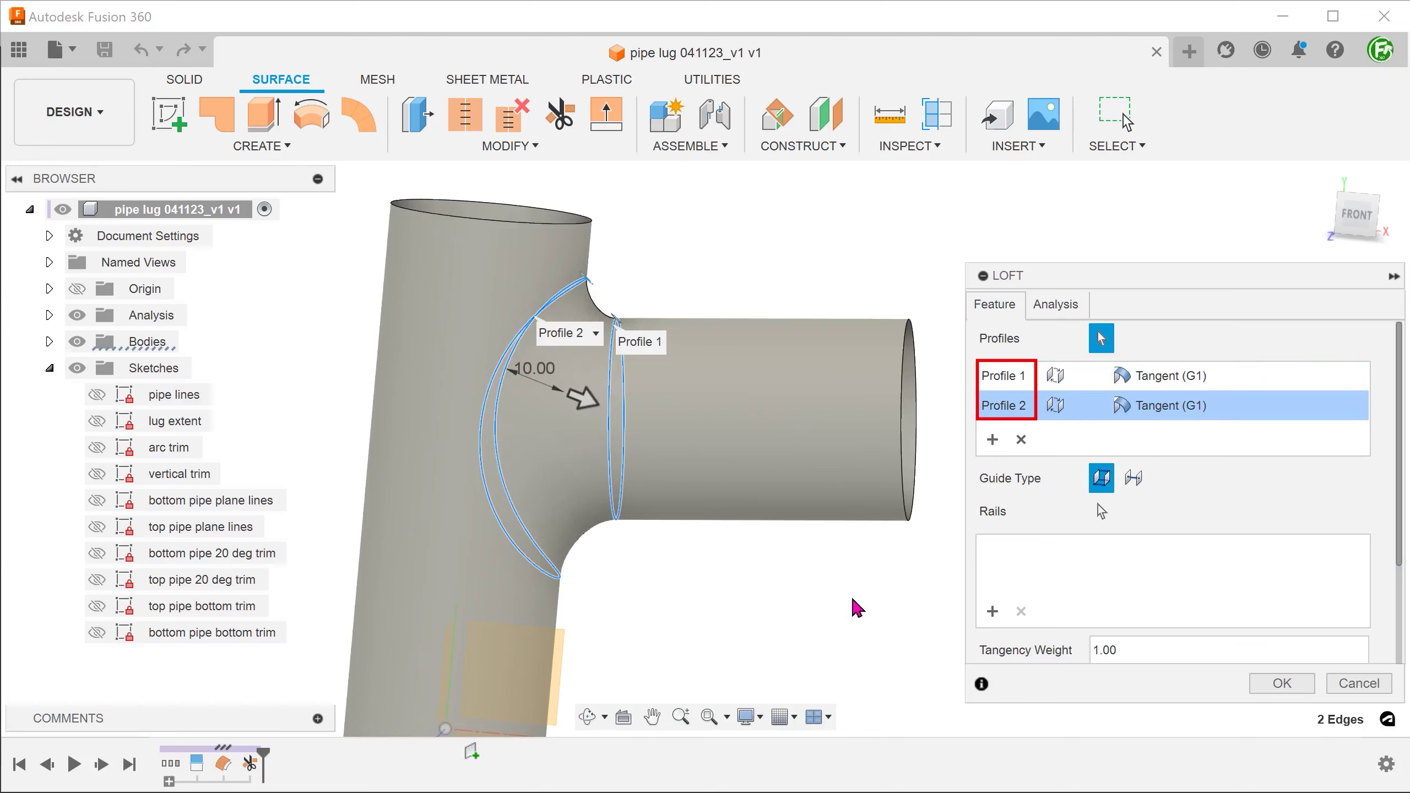
shift+middle_drag(850, 602, 849, 601)
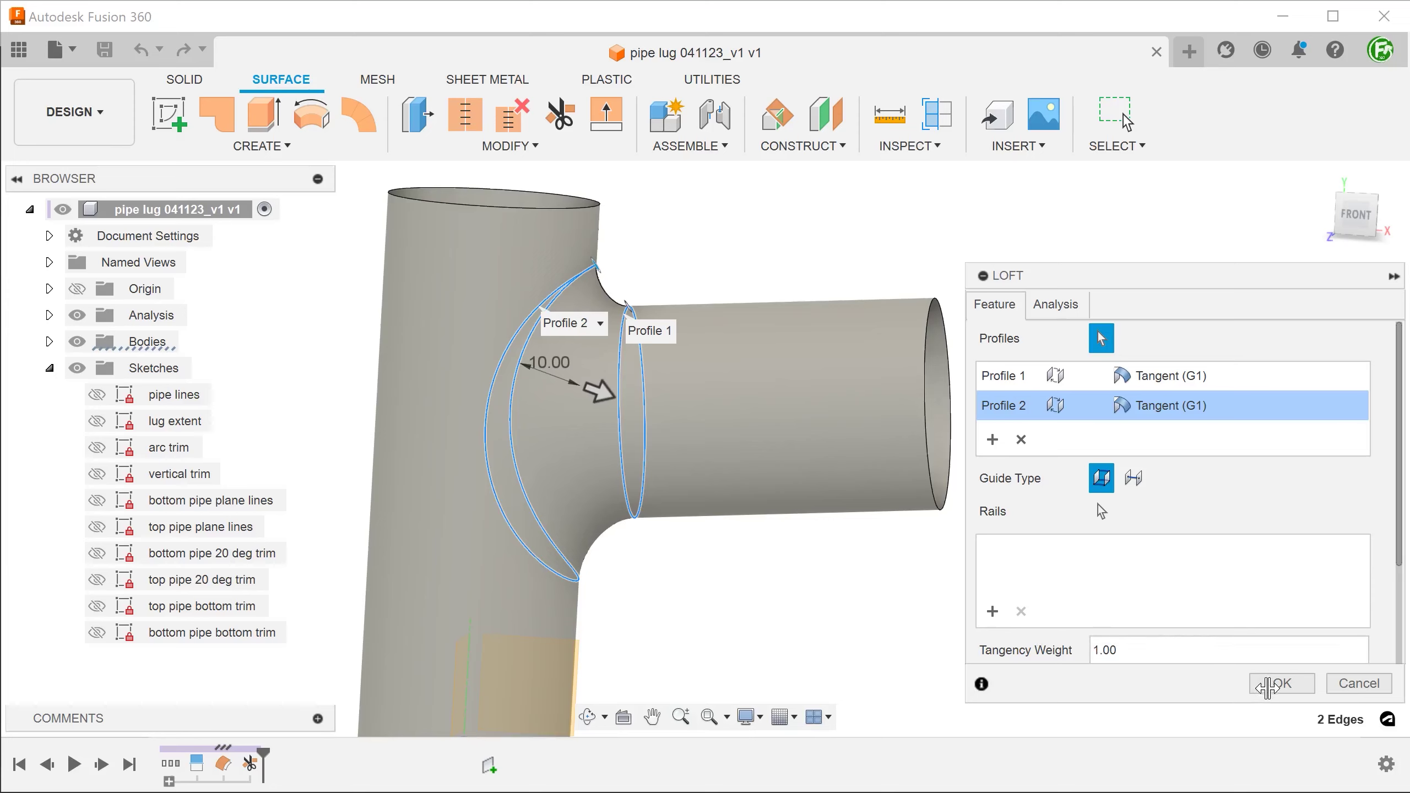
click(1277, 683)
shift+middle_drag(914, 646, 976, 625)
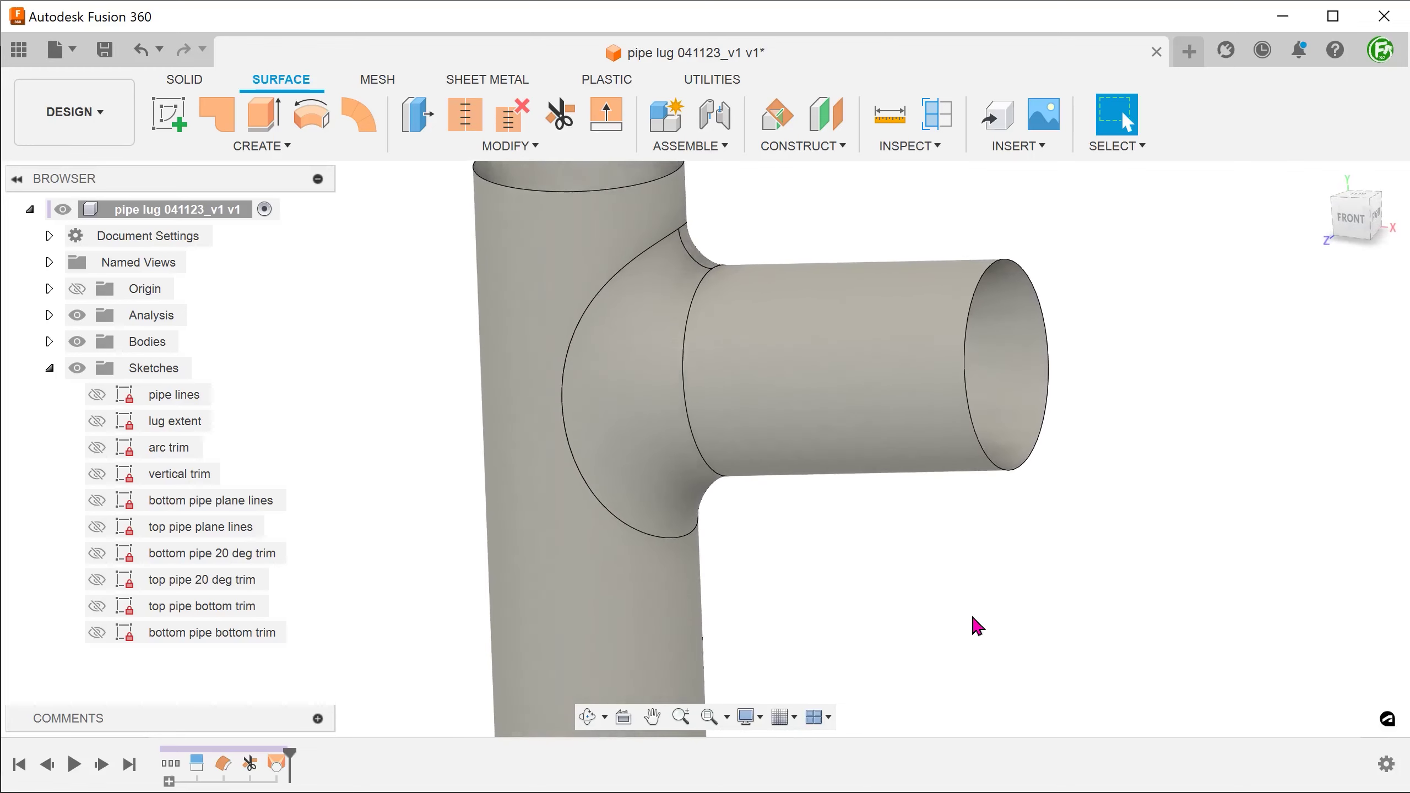
Step: Loft a surface from the bottom pipe surface's inner edge to the lower opening in the vertical surface, with both profiles Tangent (G1)
click(1322, 176)
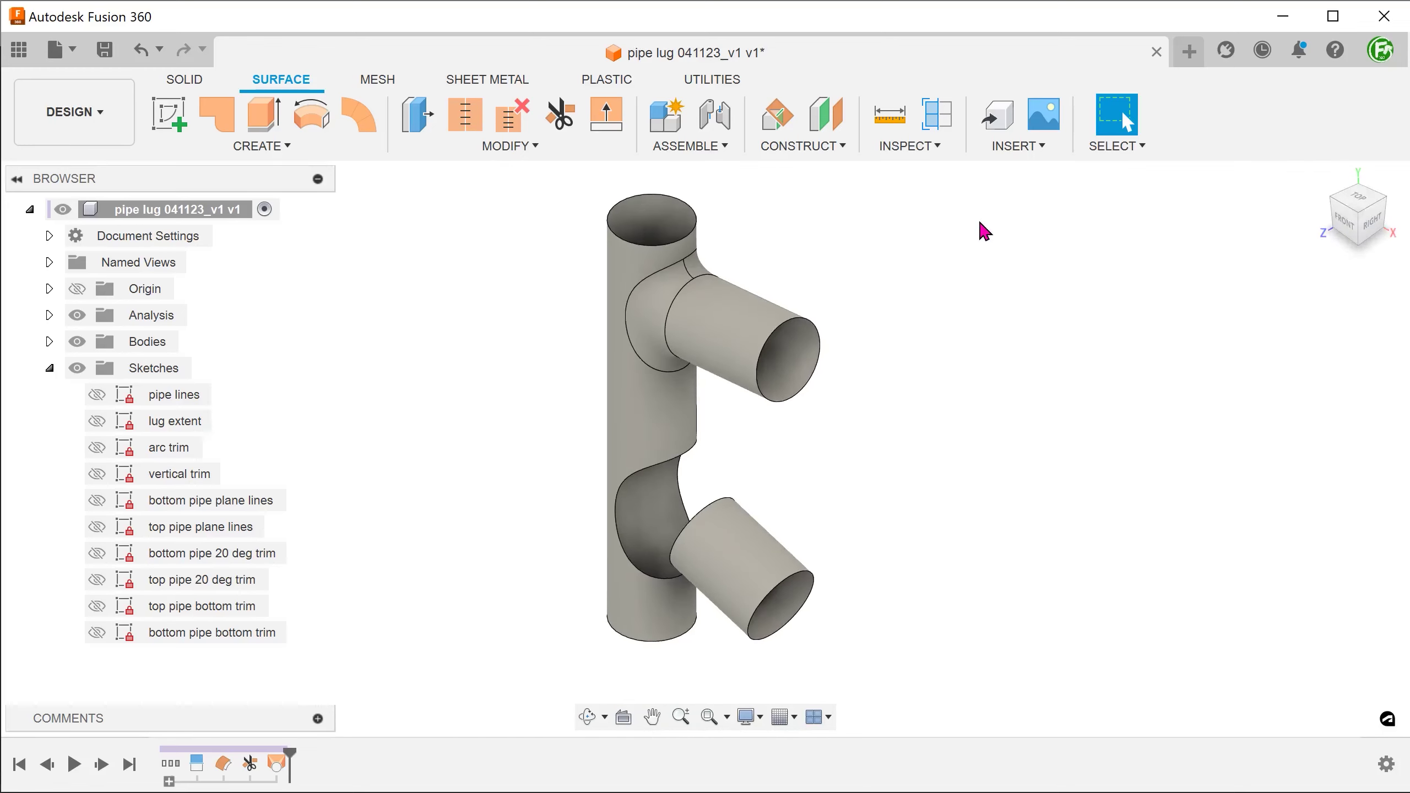
right_click(999, 265)
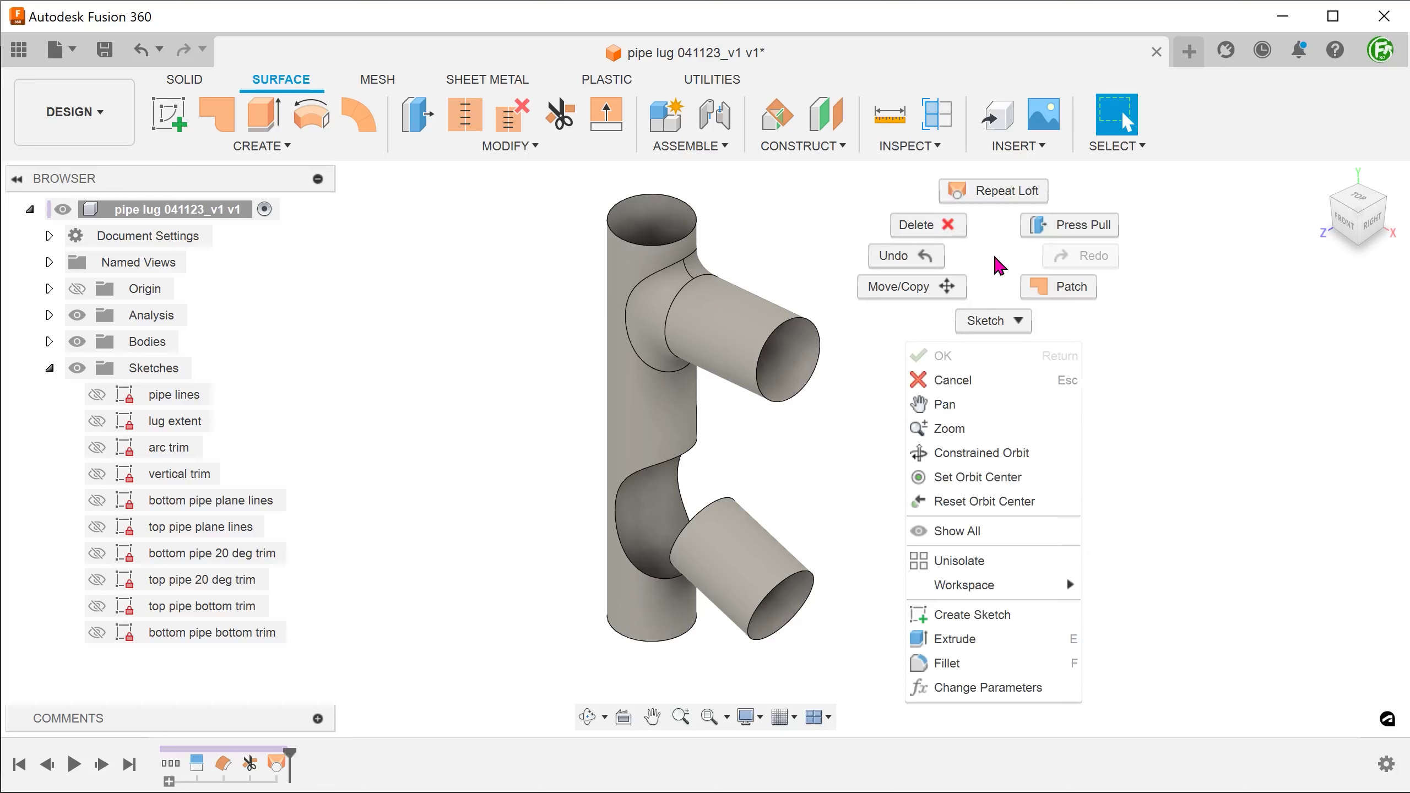
click(1006, 194)
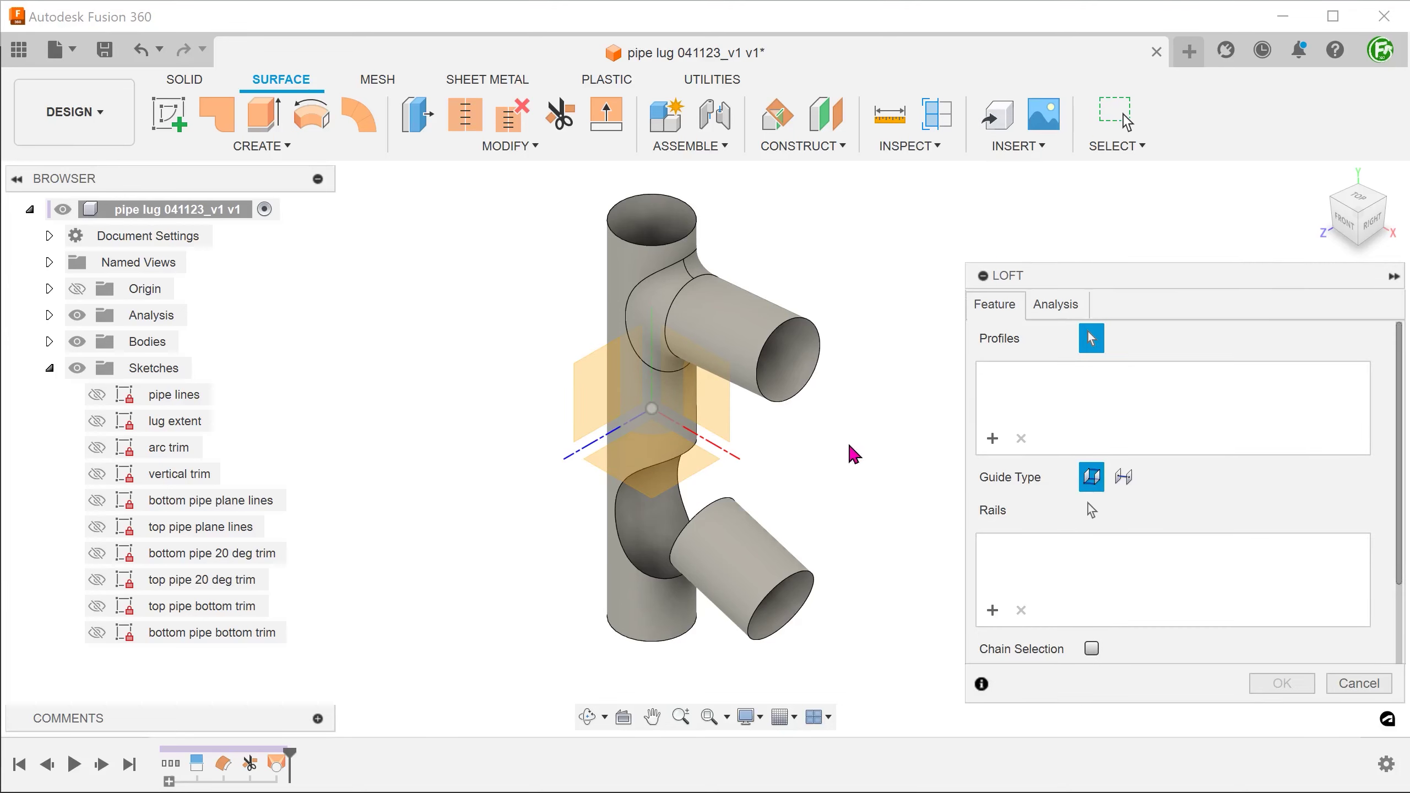
scroll(825, 469, up, 3)
click(666, 493)
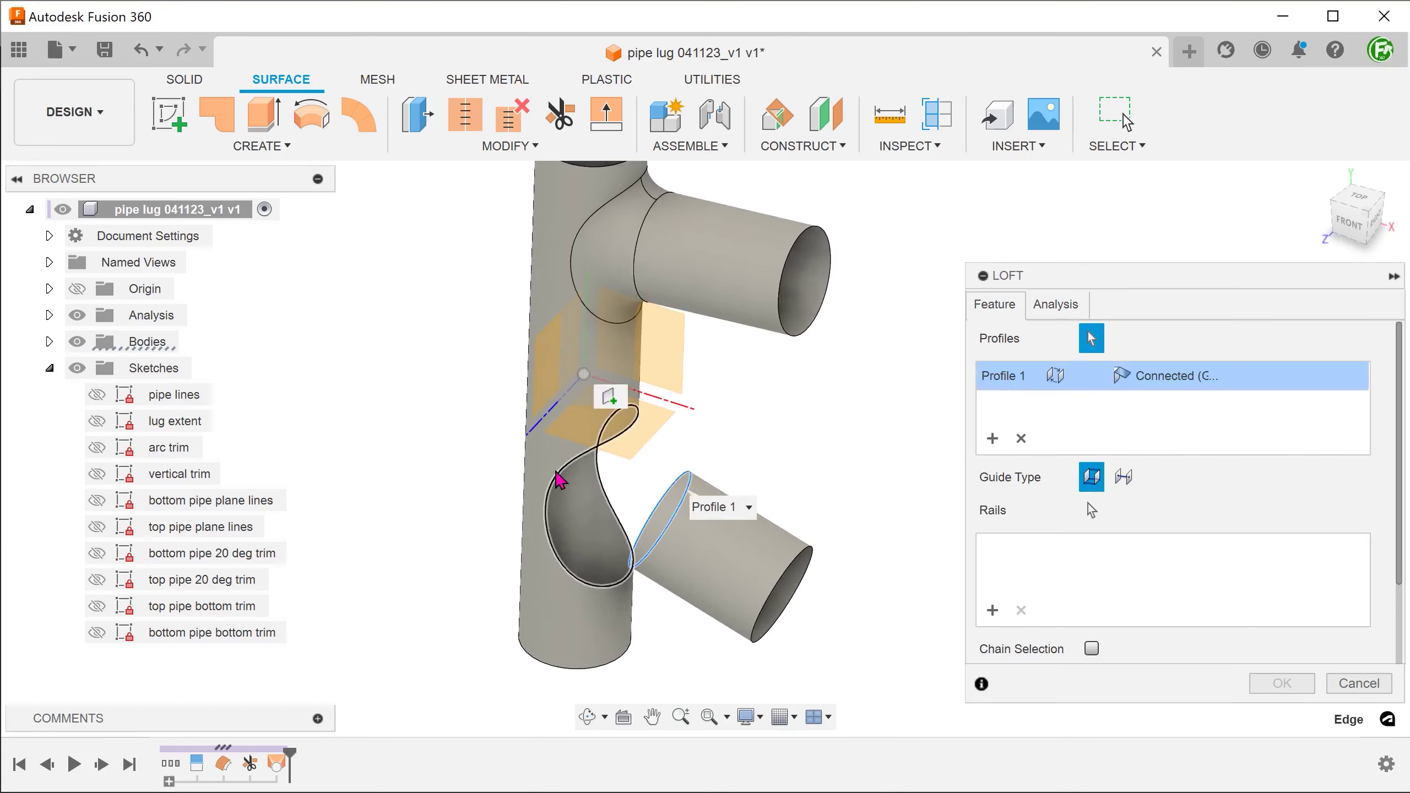
click(557, 475)
click(1193, 376)
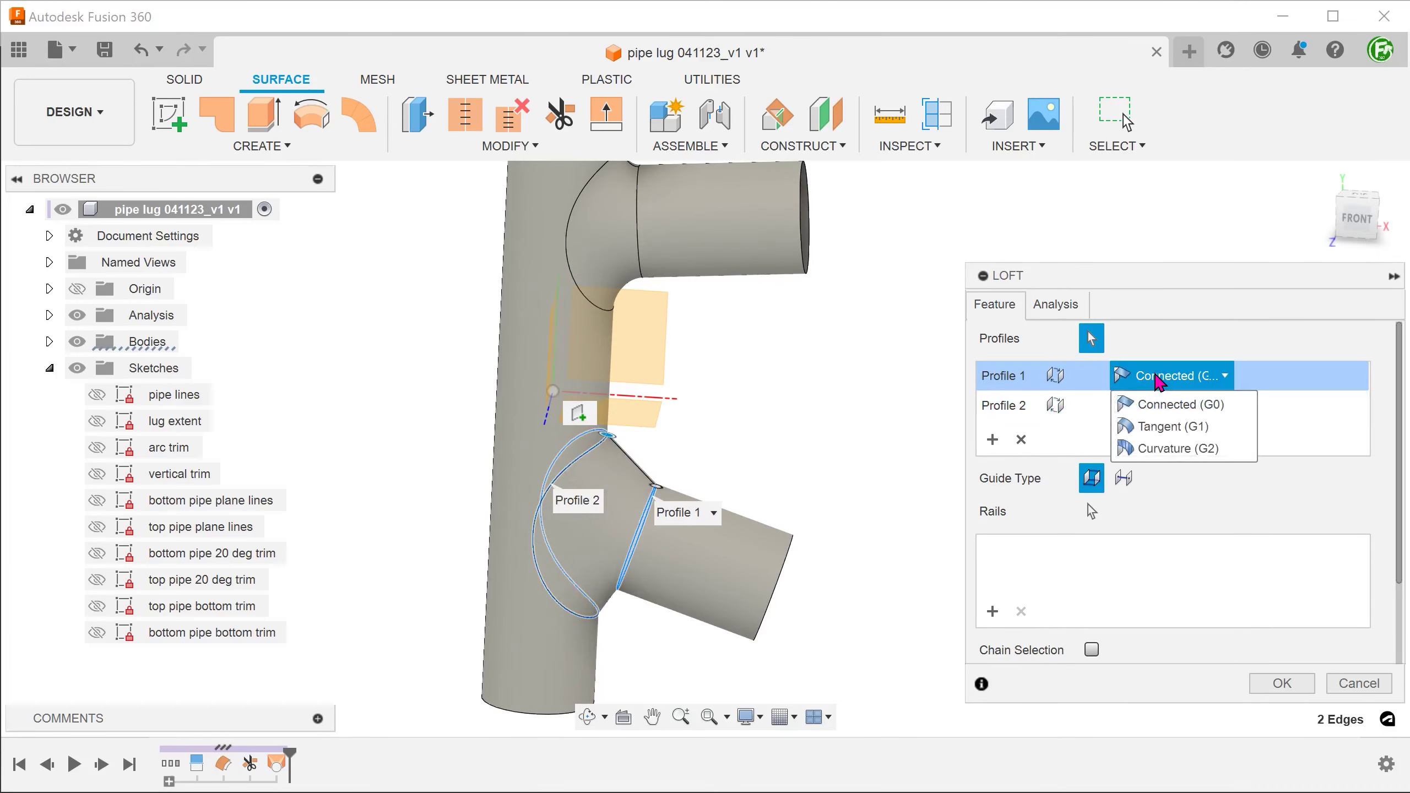
click(1202, 430)
click(1200, 406)
click(1200, 457)
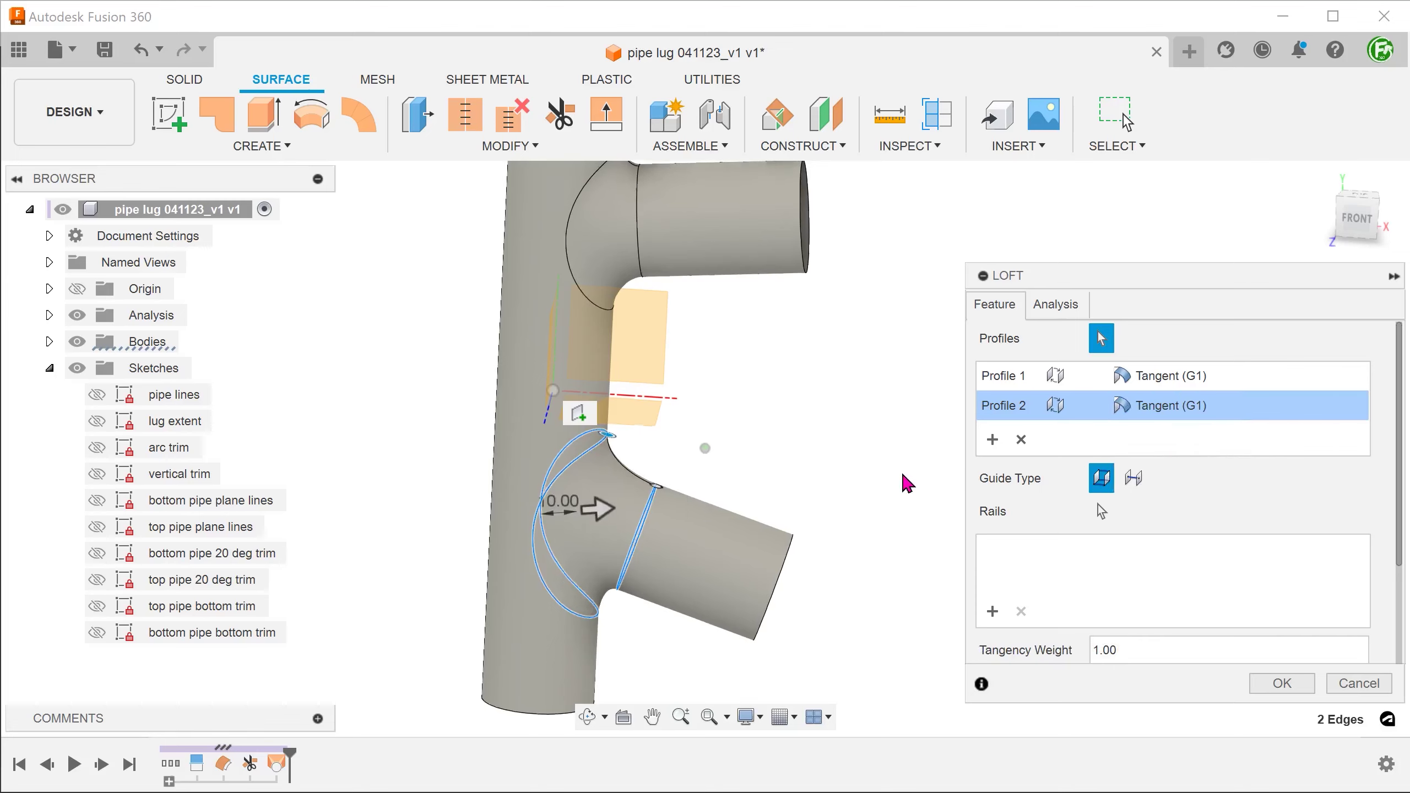
click(1254, 686)
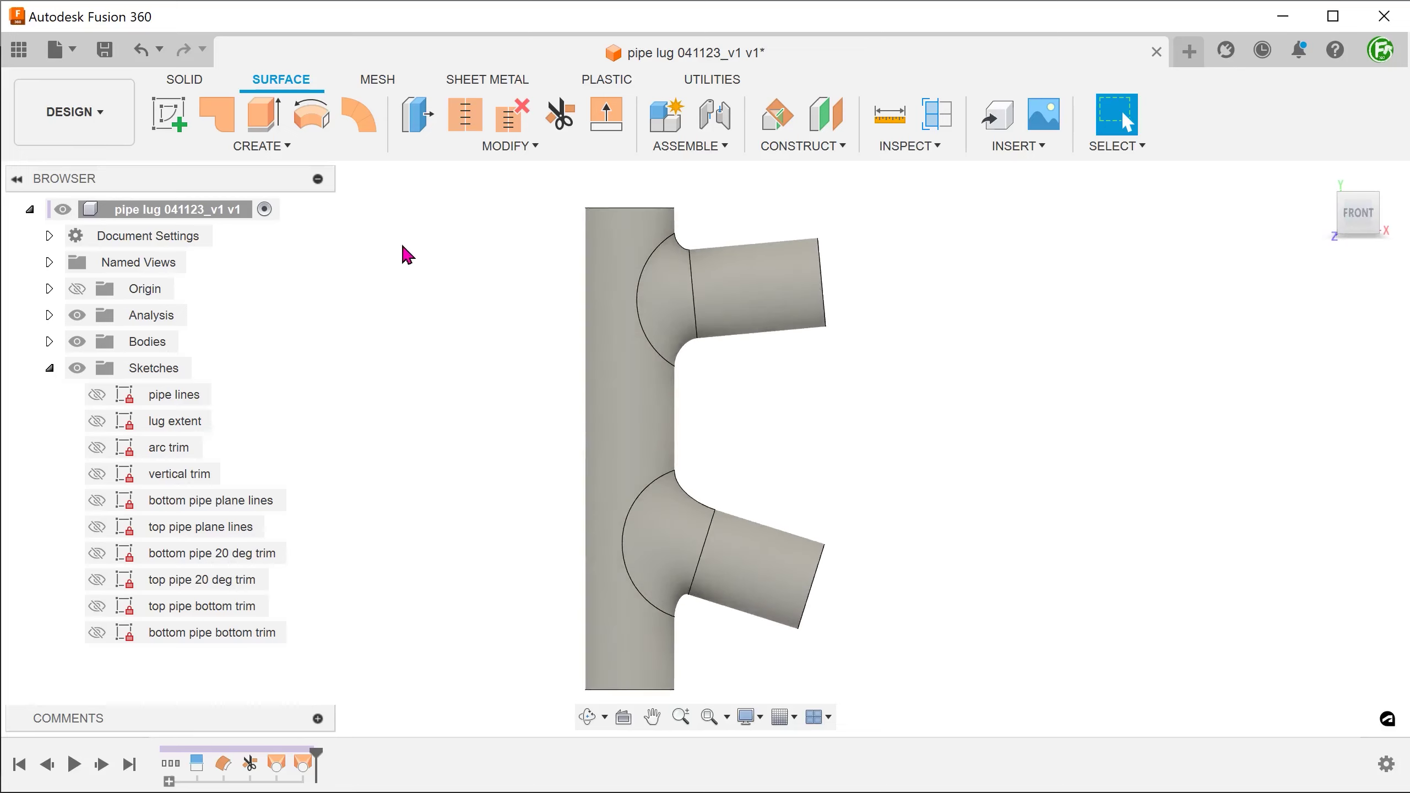
Step: Show the "vertical trim" sketch, start a trim with its curve chain and mark the vertical pipe surface's area behind the curve for removal
click(97, 474)
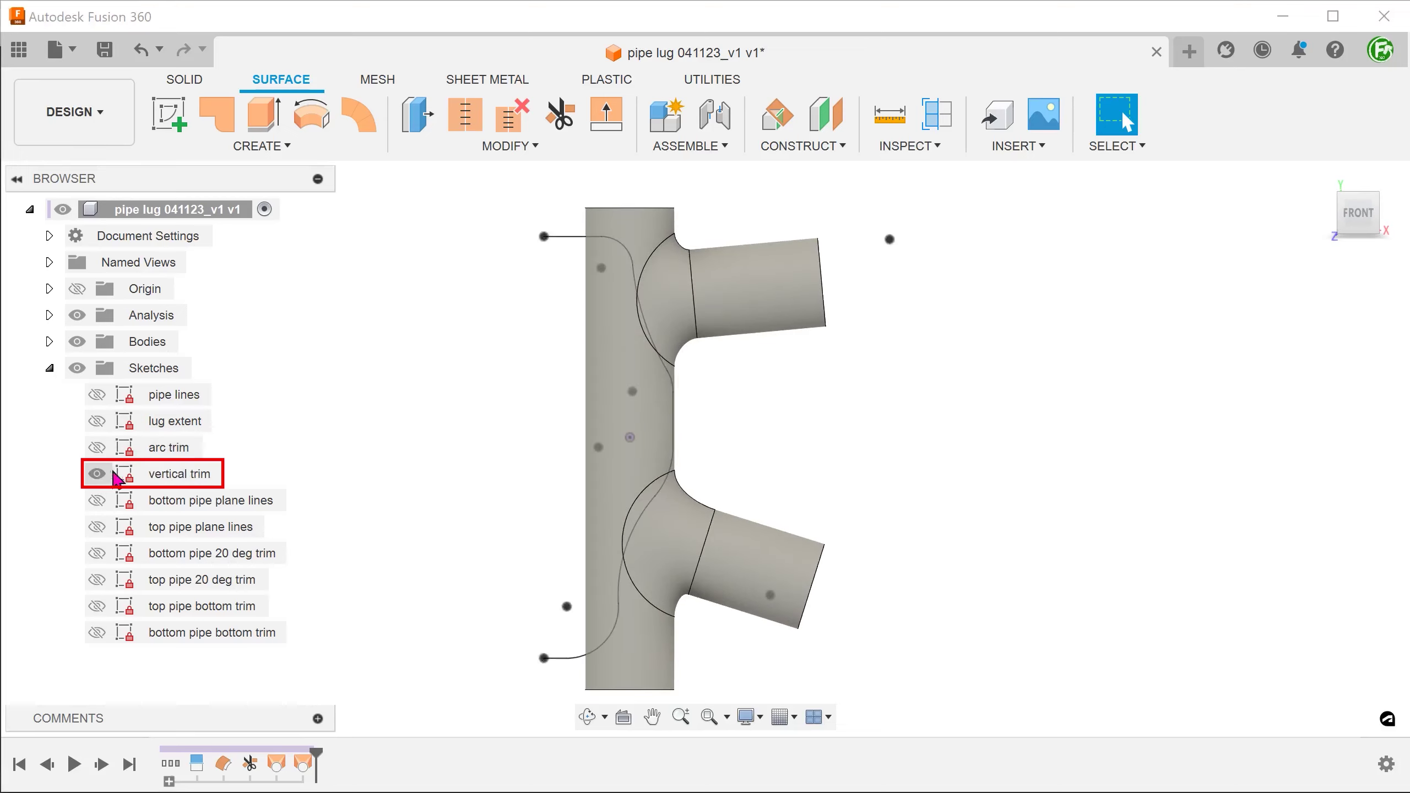
double_click(560, 237)
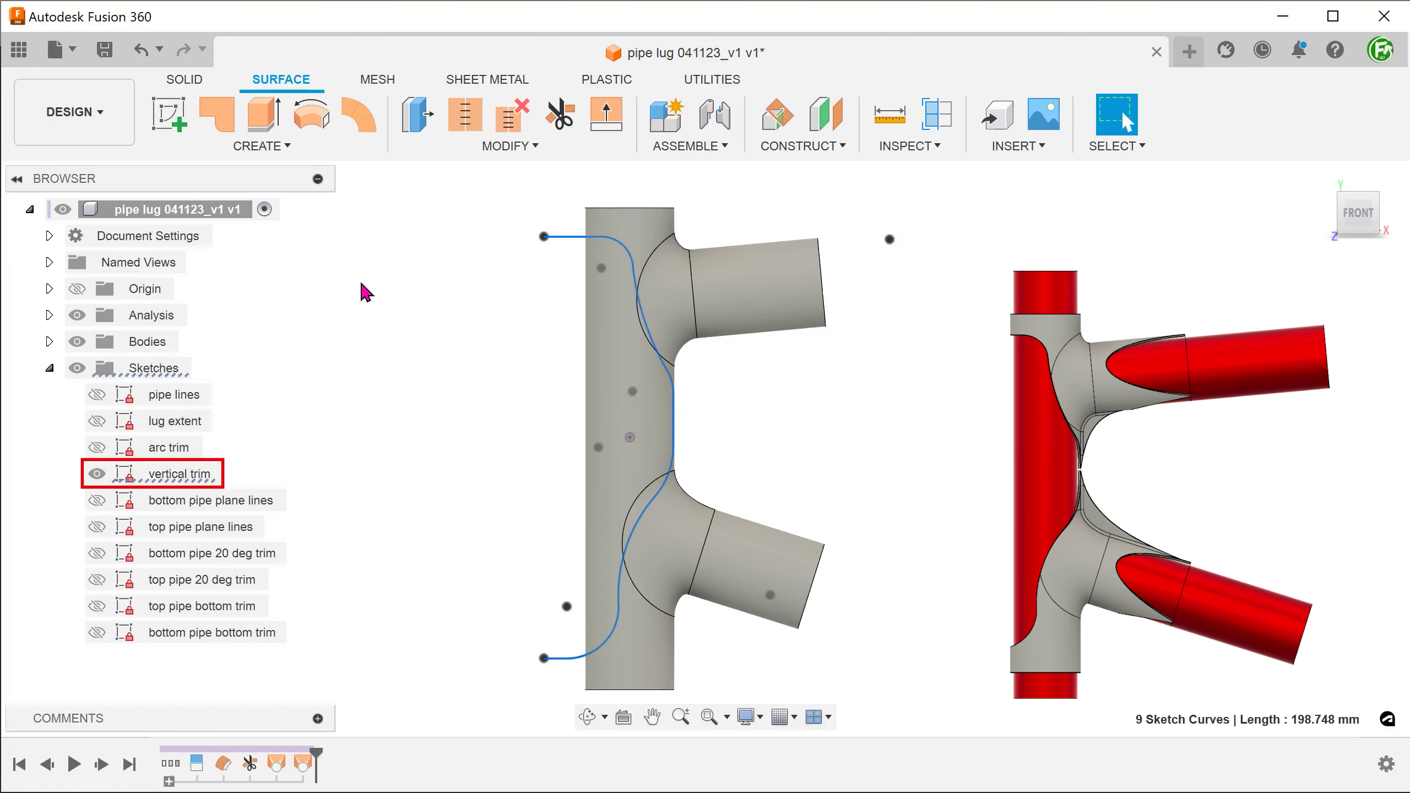
key(Escape)
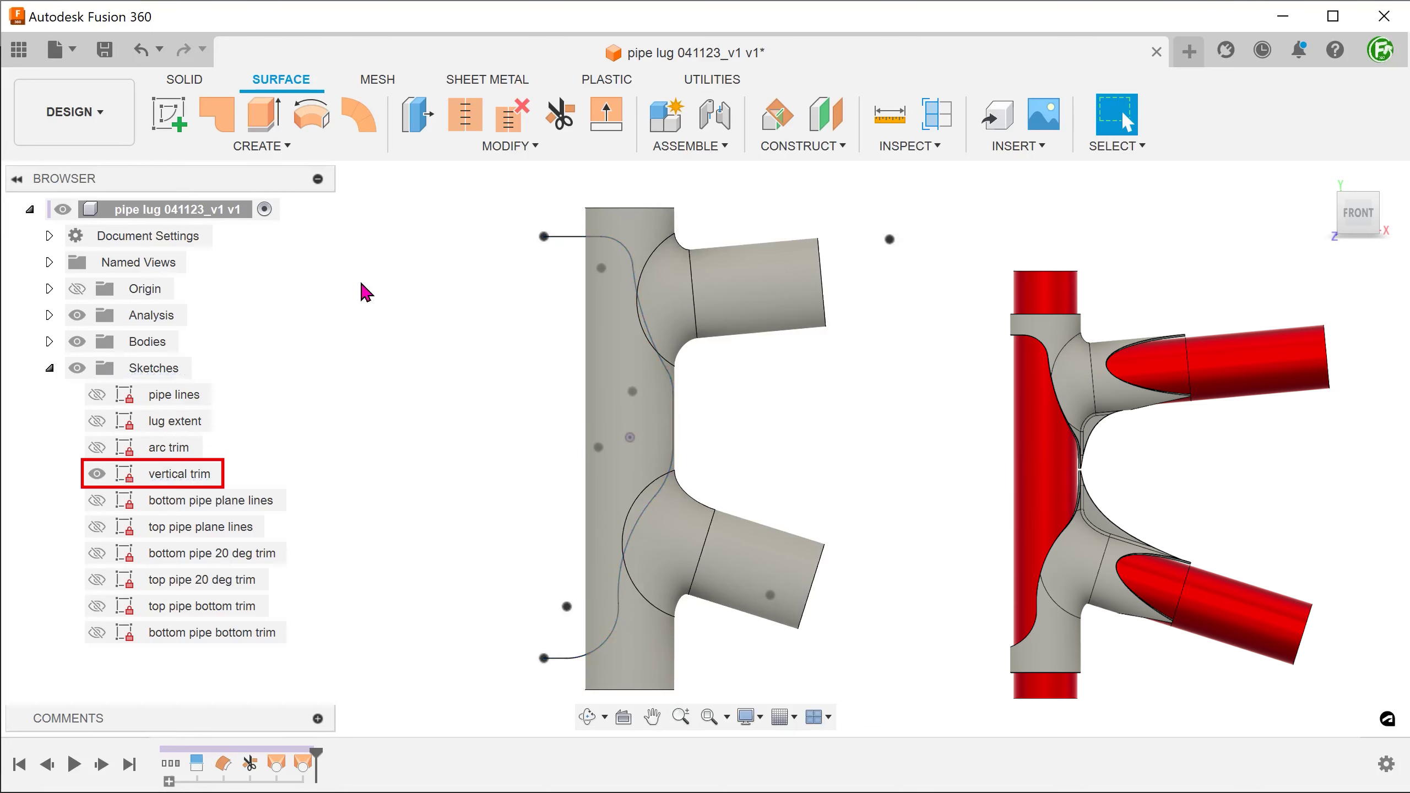
click(471, 147)
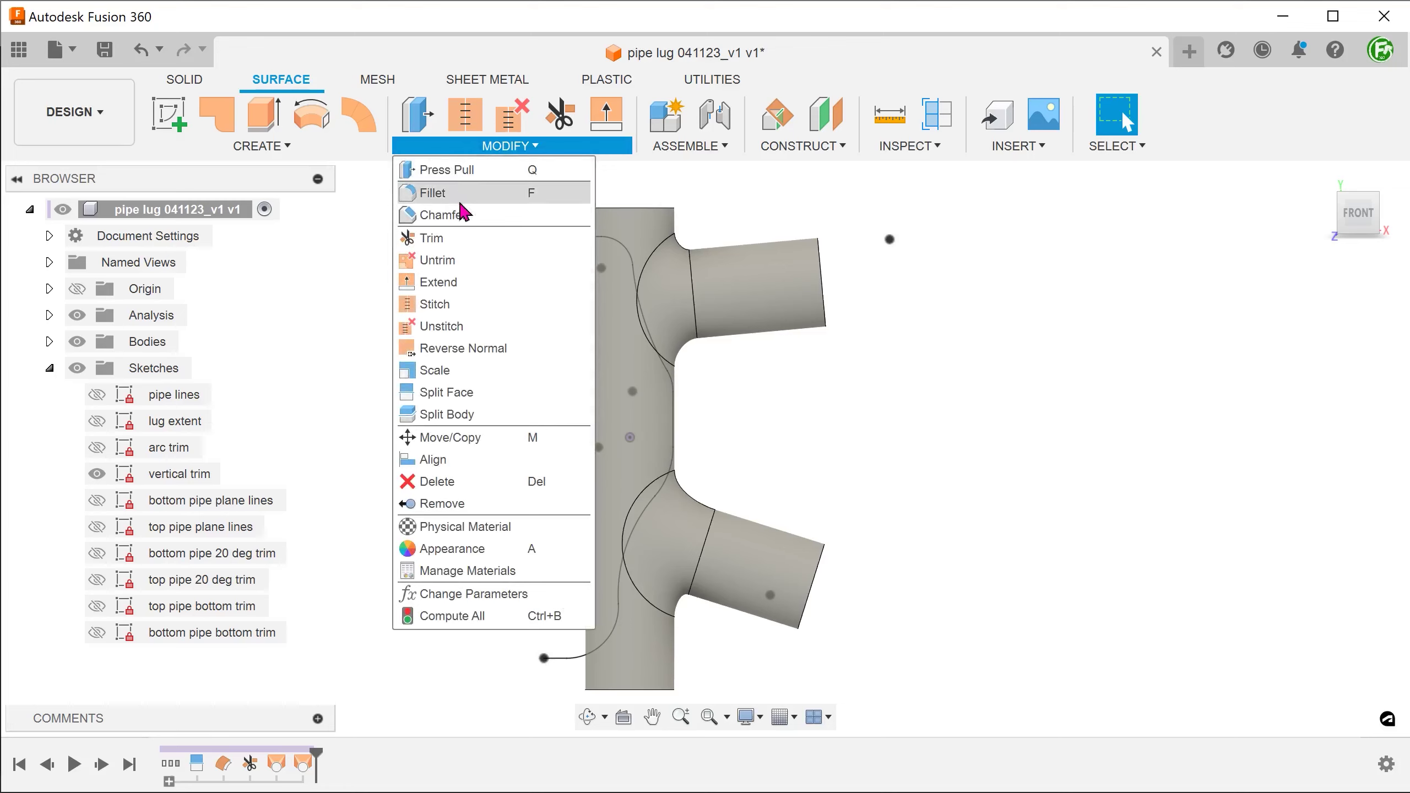
click(462, 242)
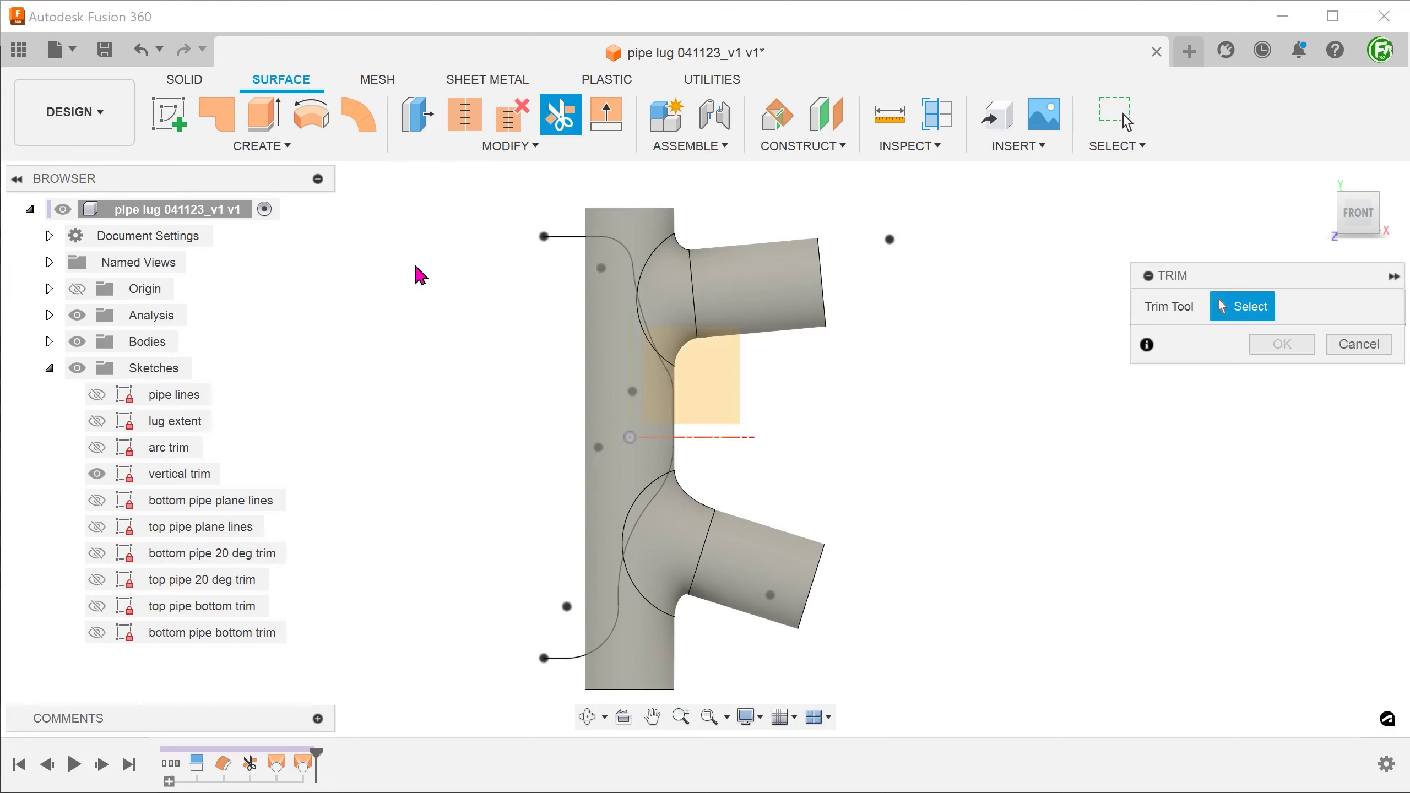
click(566, 237)
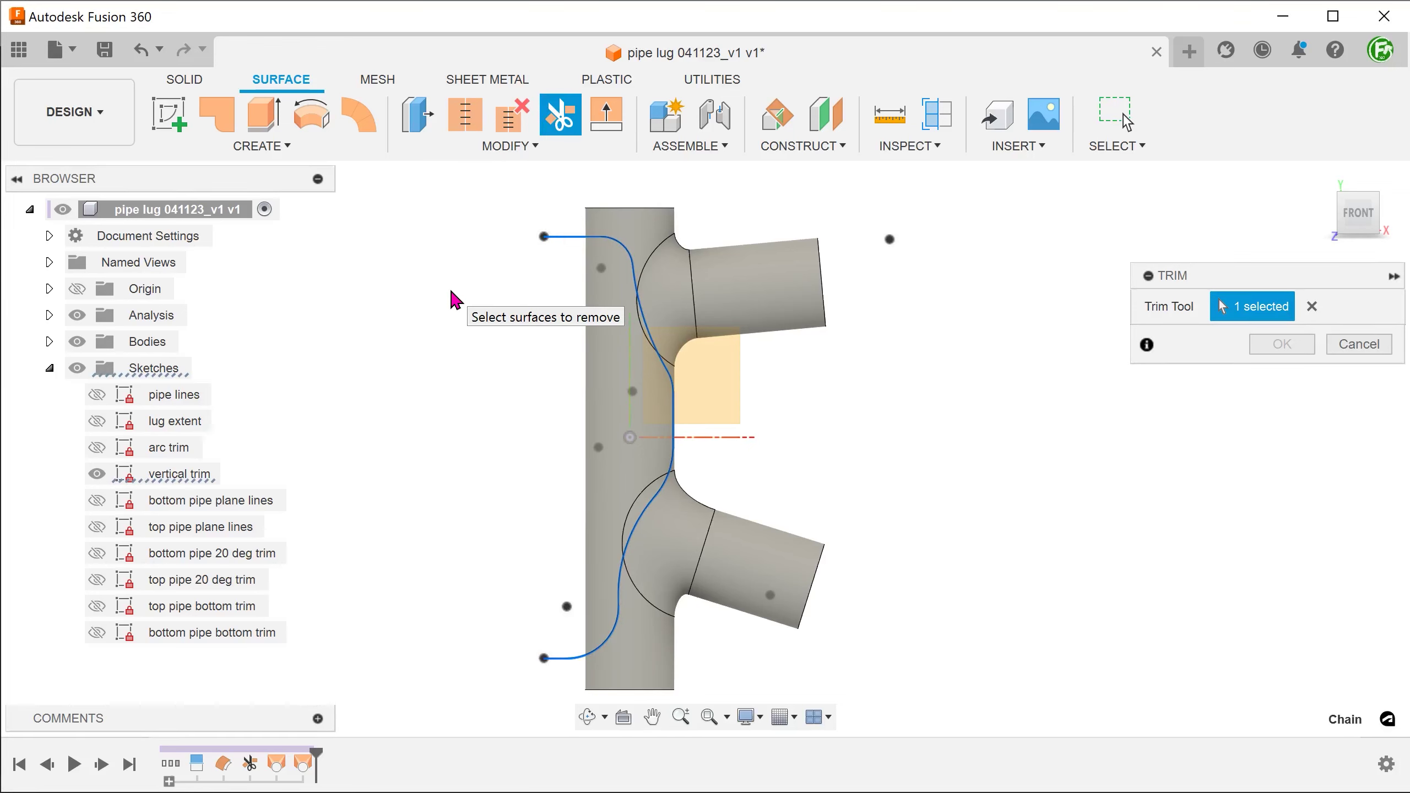
click(610, 367)
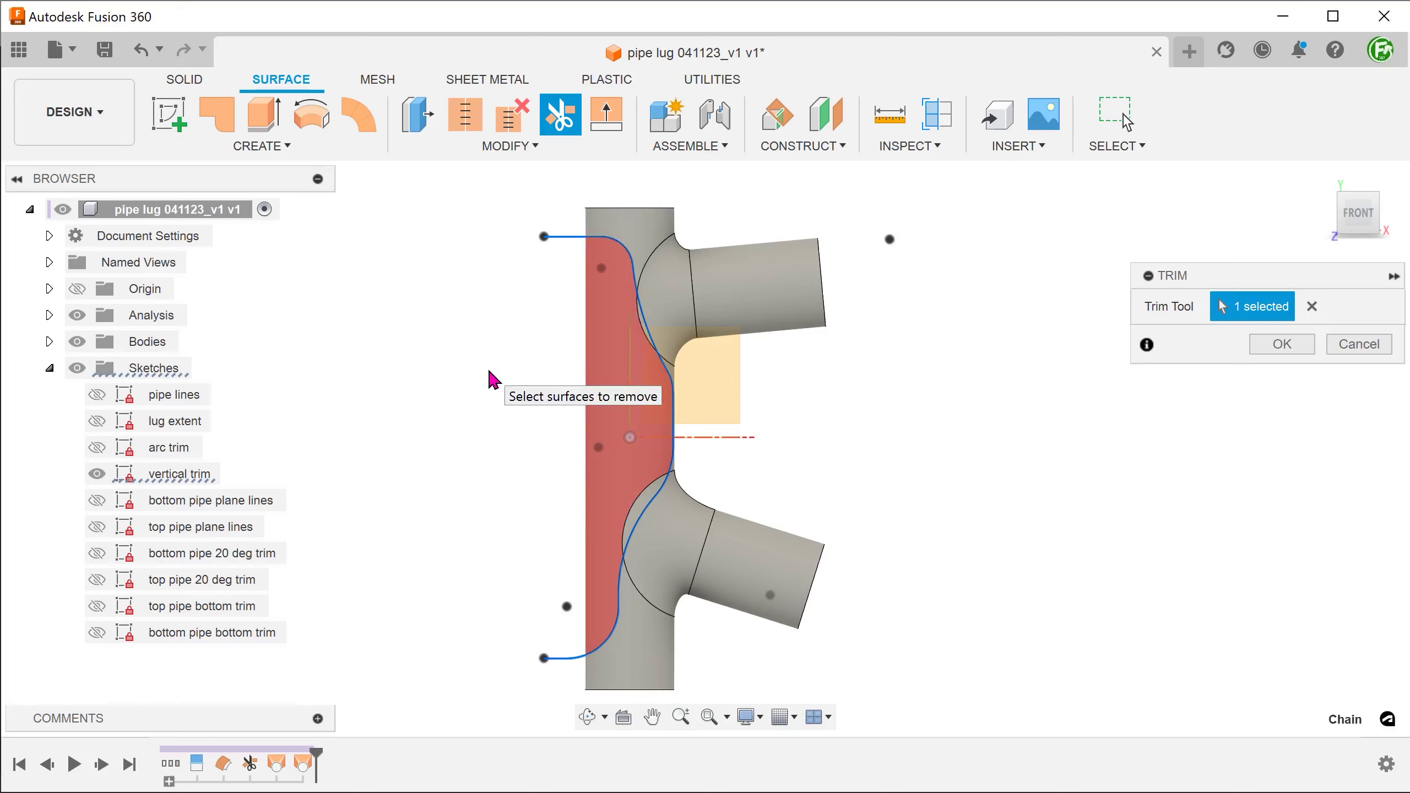
Step: Include the loft surface slivers beyond the "vertical trim" curve in the removal, checking front and back, complete the trim and hide the sketch
scroll(457, 412, up, 4)
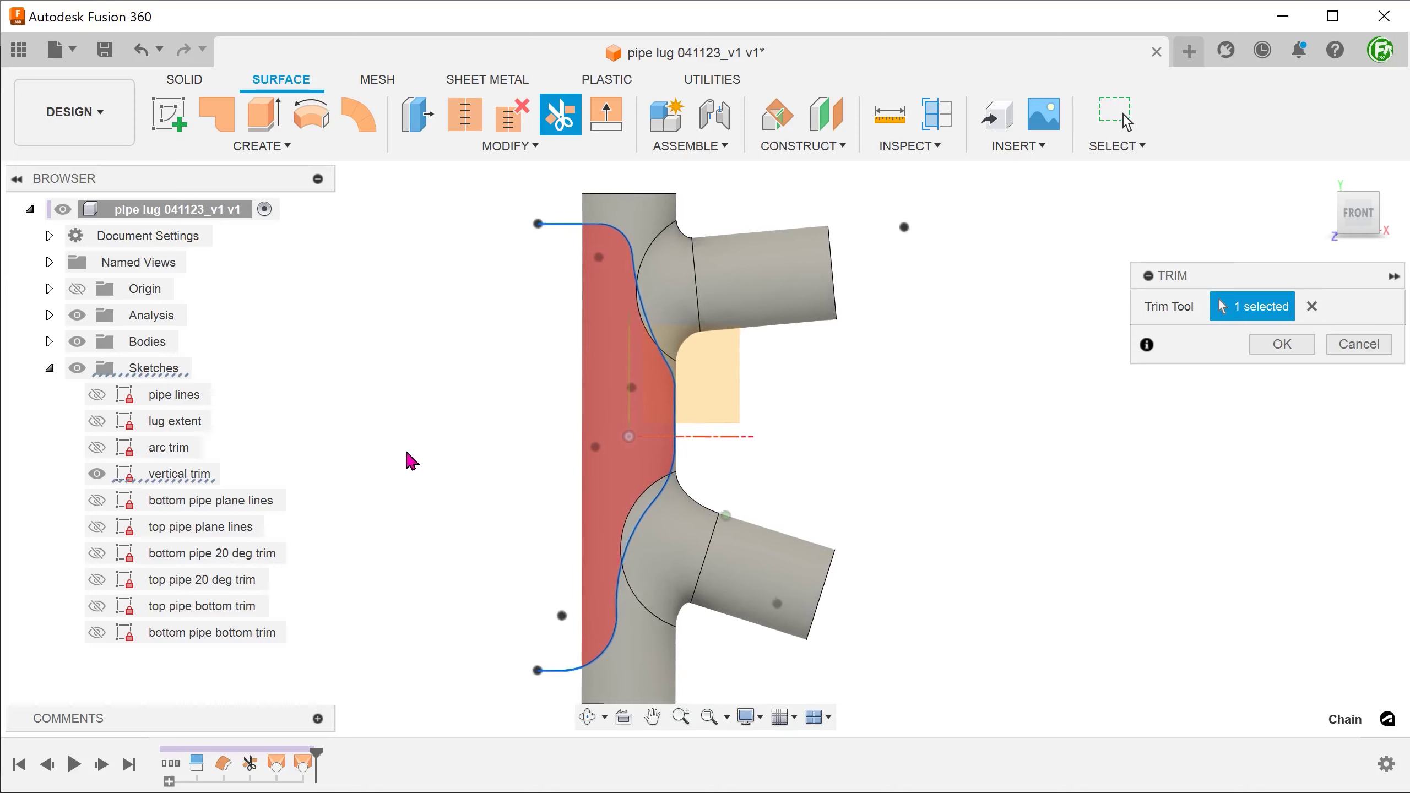
scroll(410, 503, up, 2)
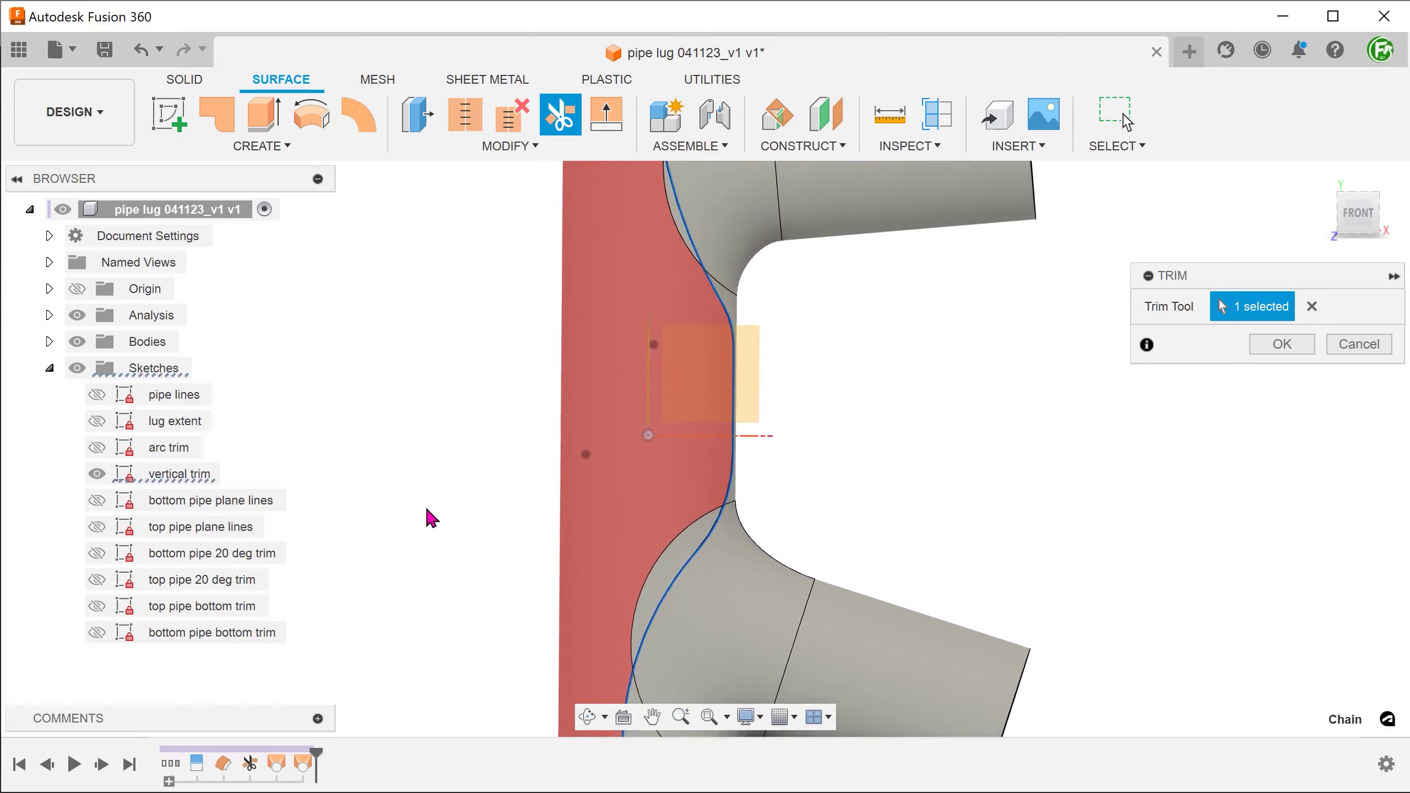
click(668, 565)
scroll(455, 416, up, 3)
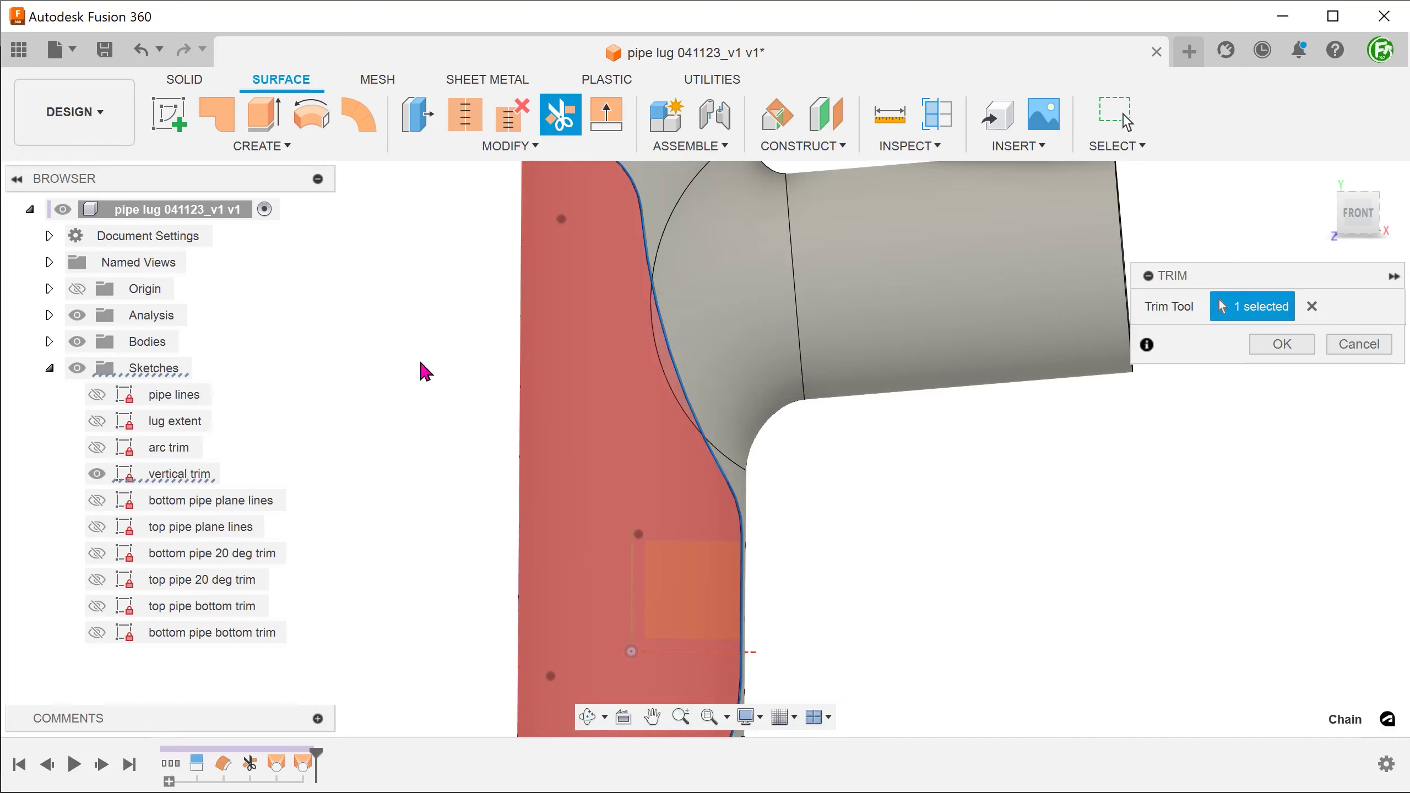
scroll(420, 364, down, 3)
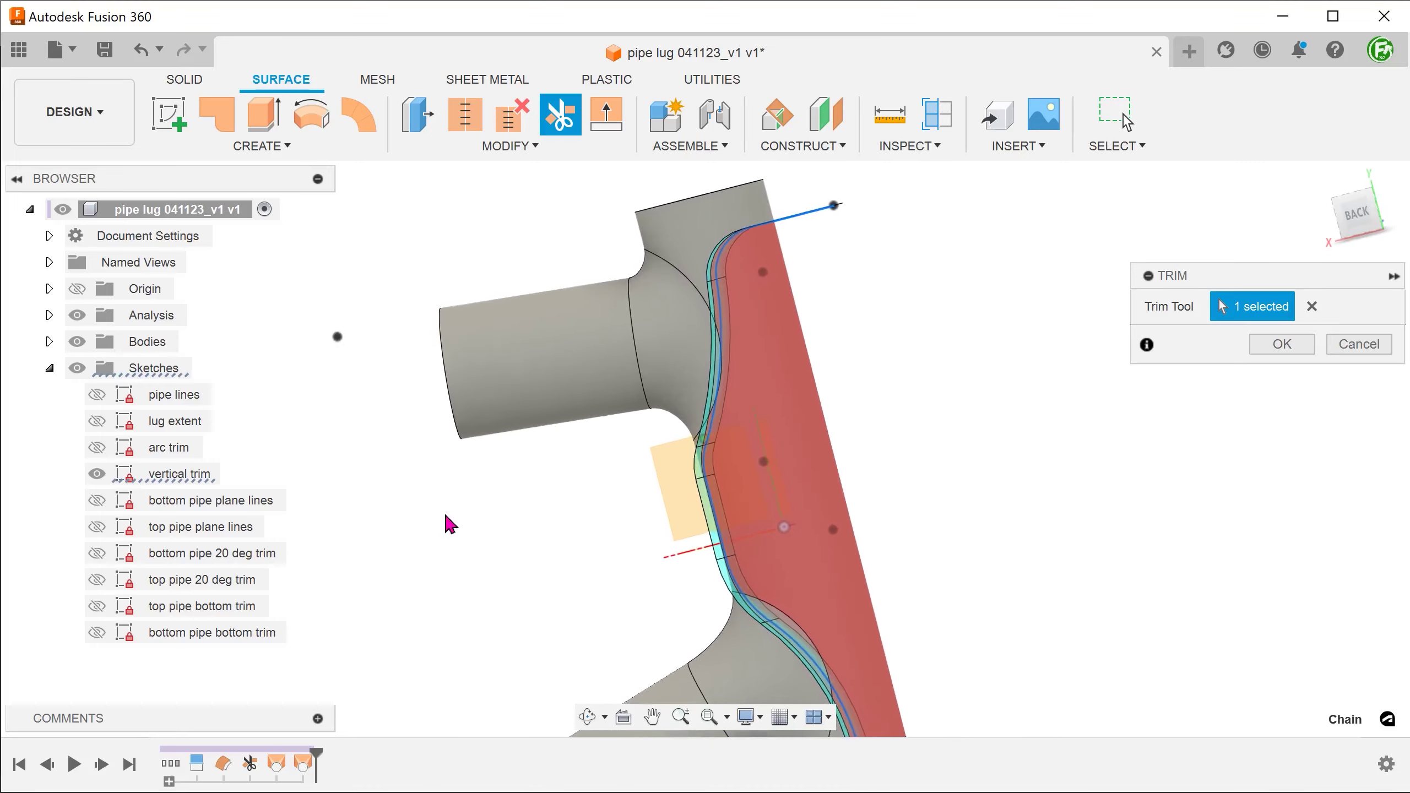
scroll(626, 502, up, 2)
scroll(722, 378, up, 2)
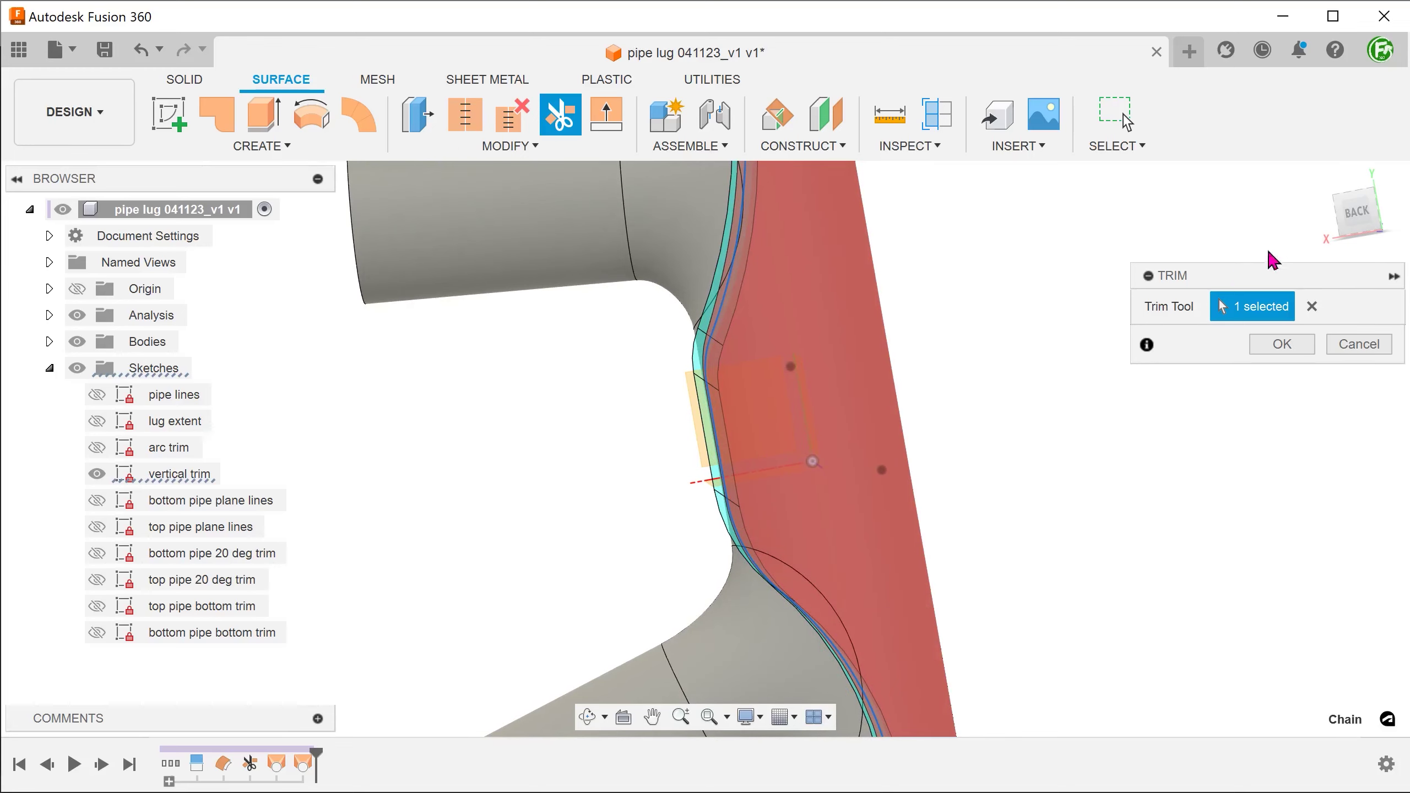
click(1361, 214)
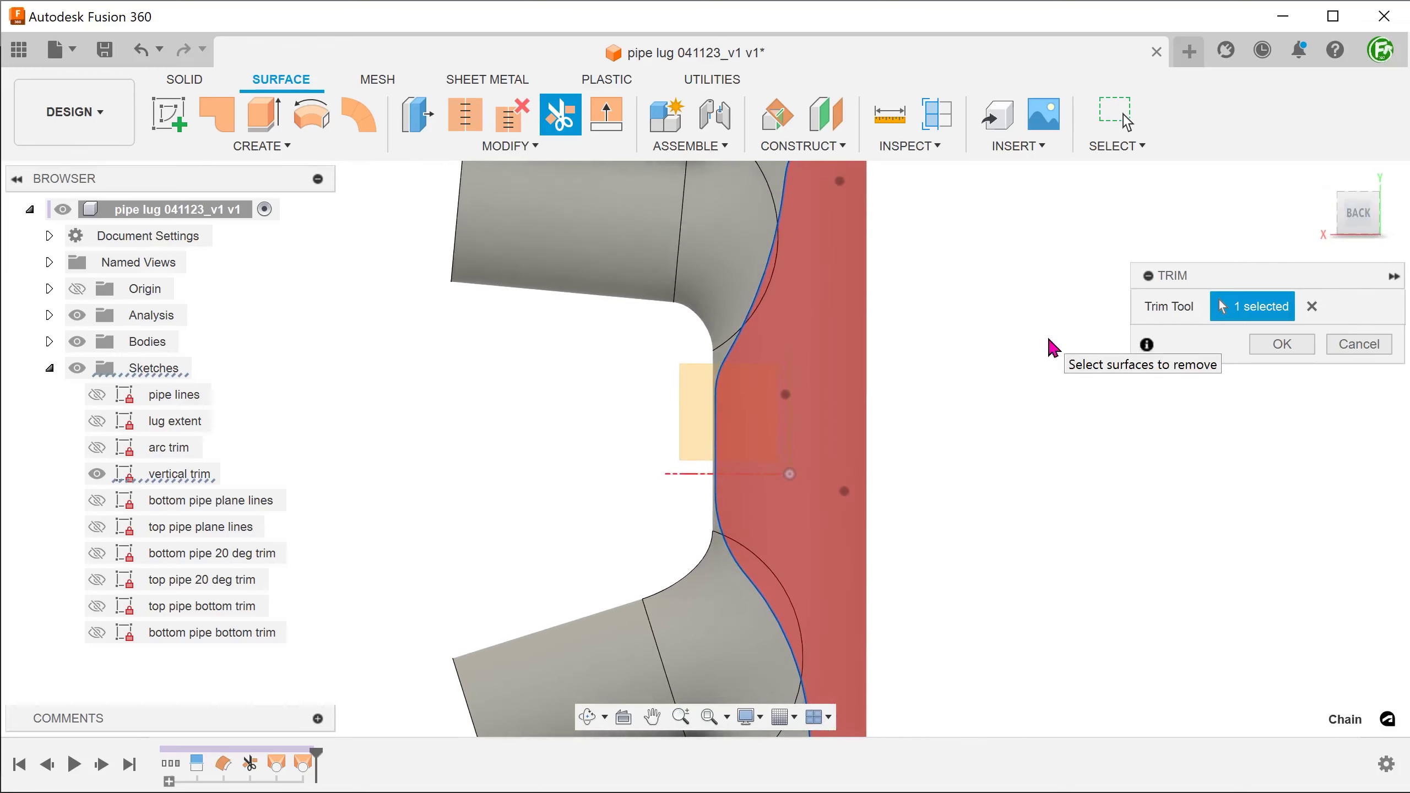
click(1280, 344)
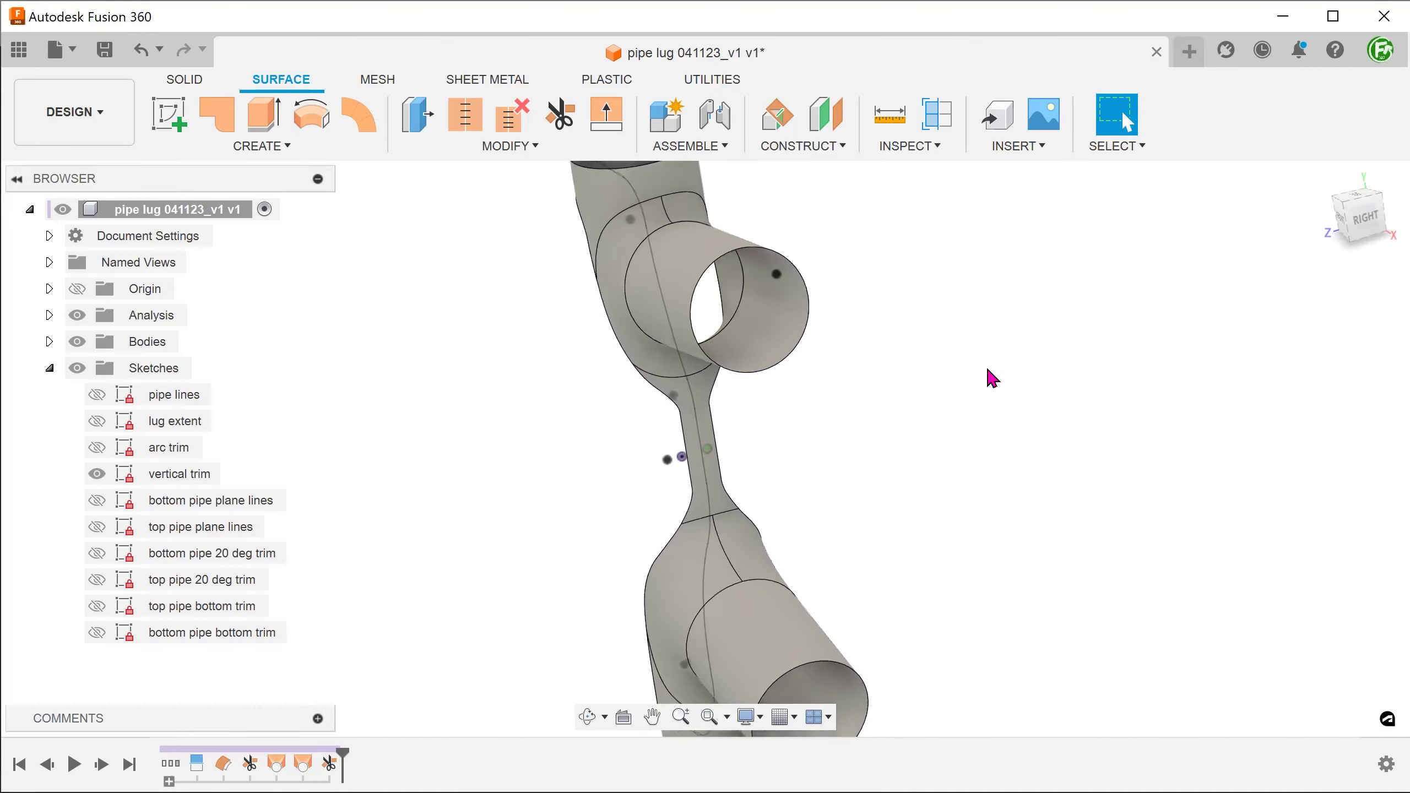
click(97, 474)
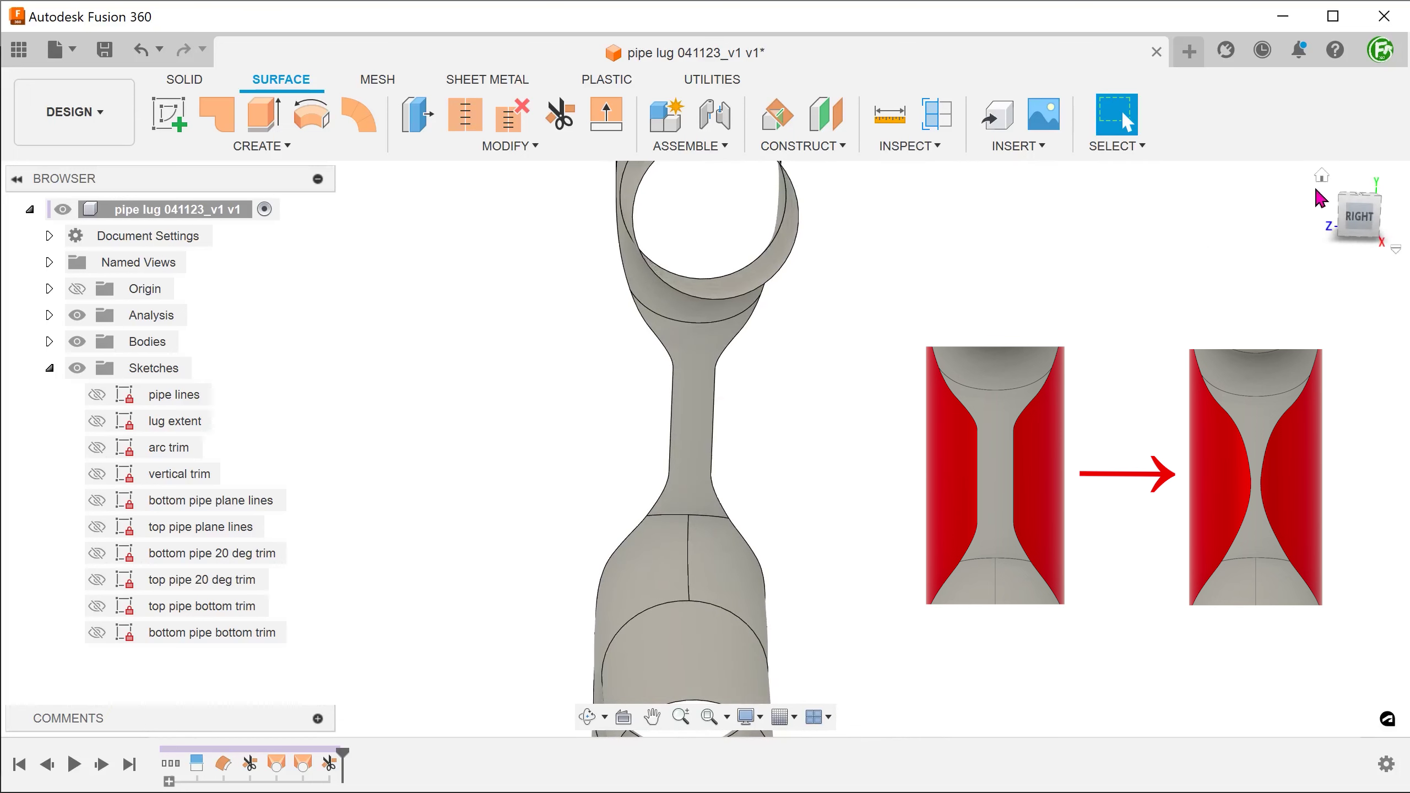
Step: Show the "bottom pipe 20 deg trim" and "top pipe 20 deg trim" sketches and examine their elliptical profiles against the two angled pipes
click(1322, 176)
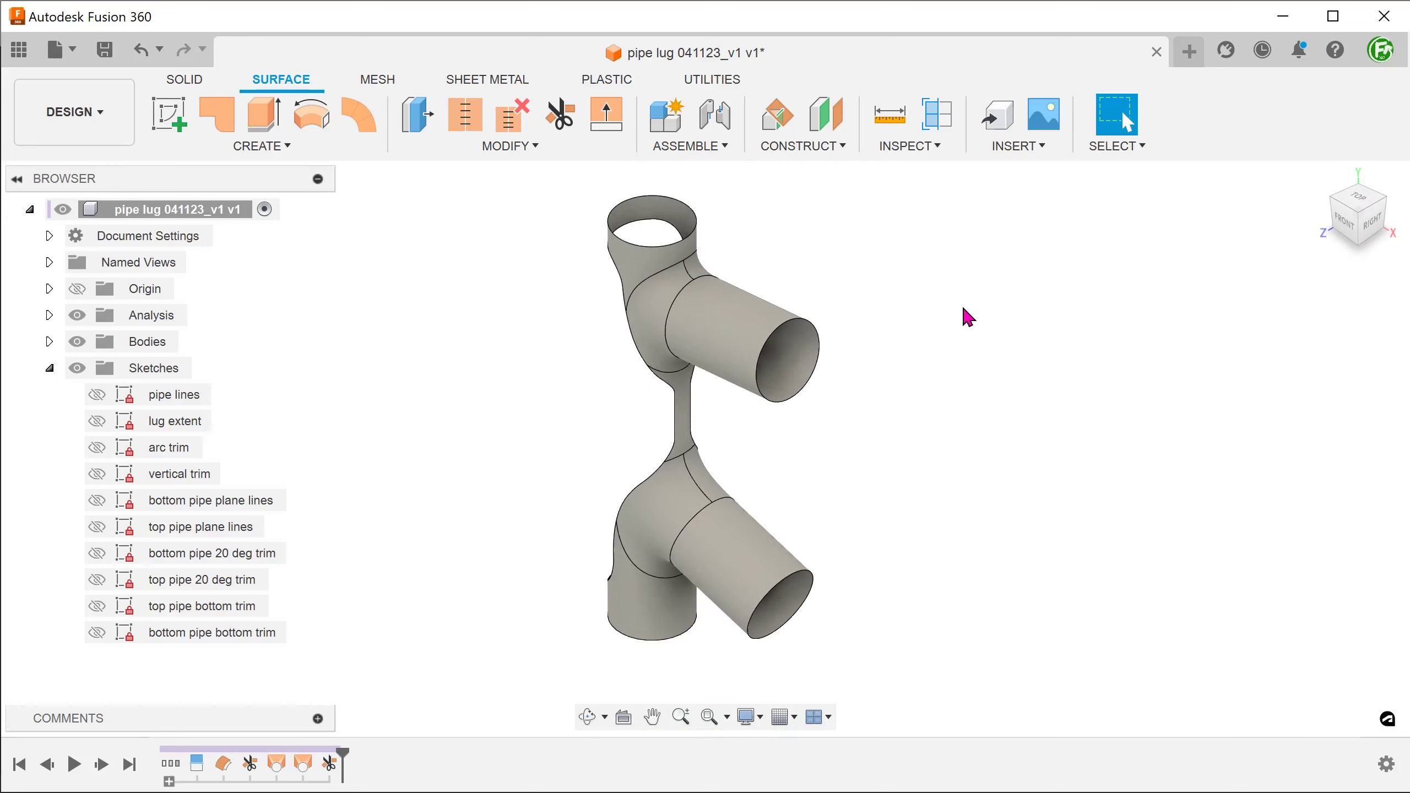
click(736, 325)
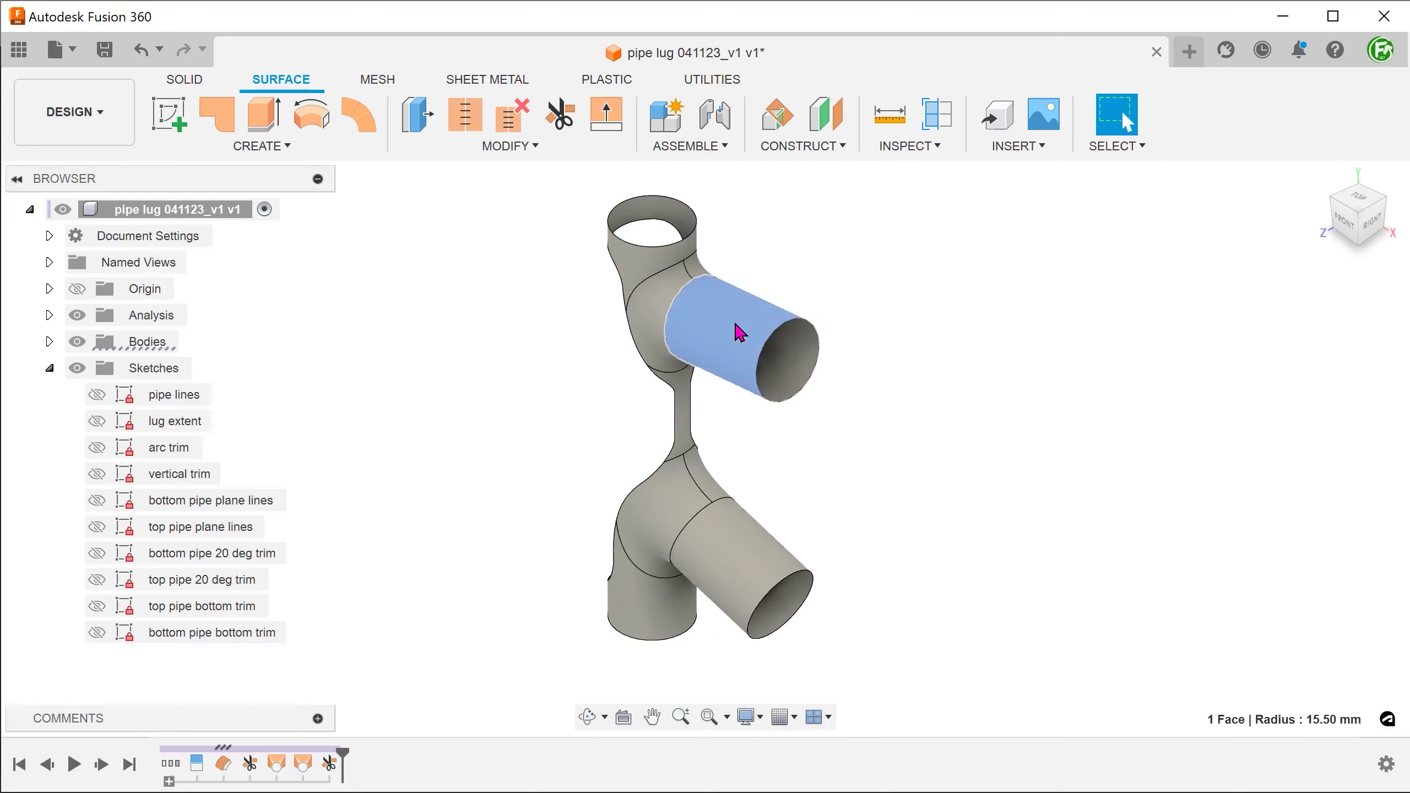
click(750, 531)
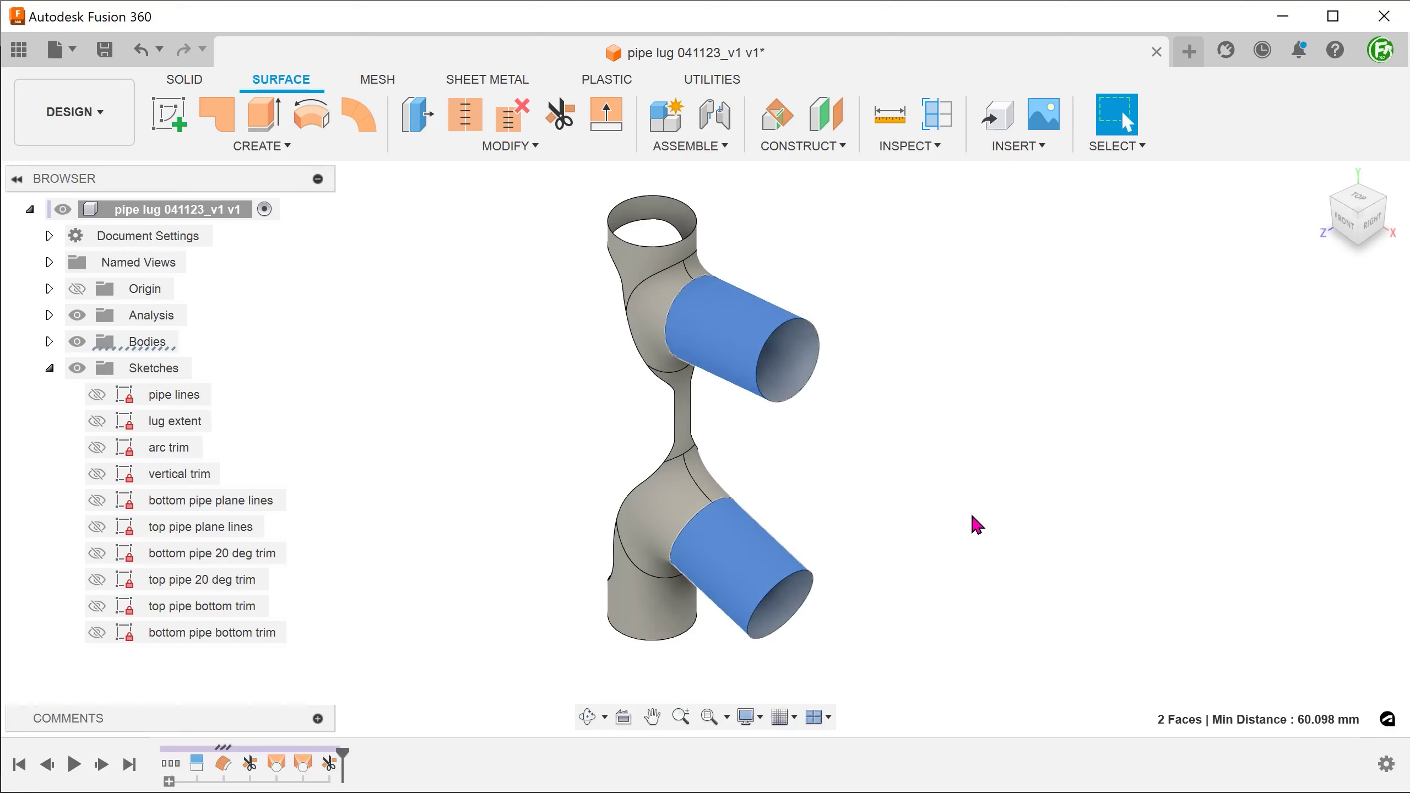
click(858, 631)
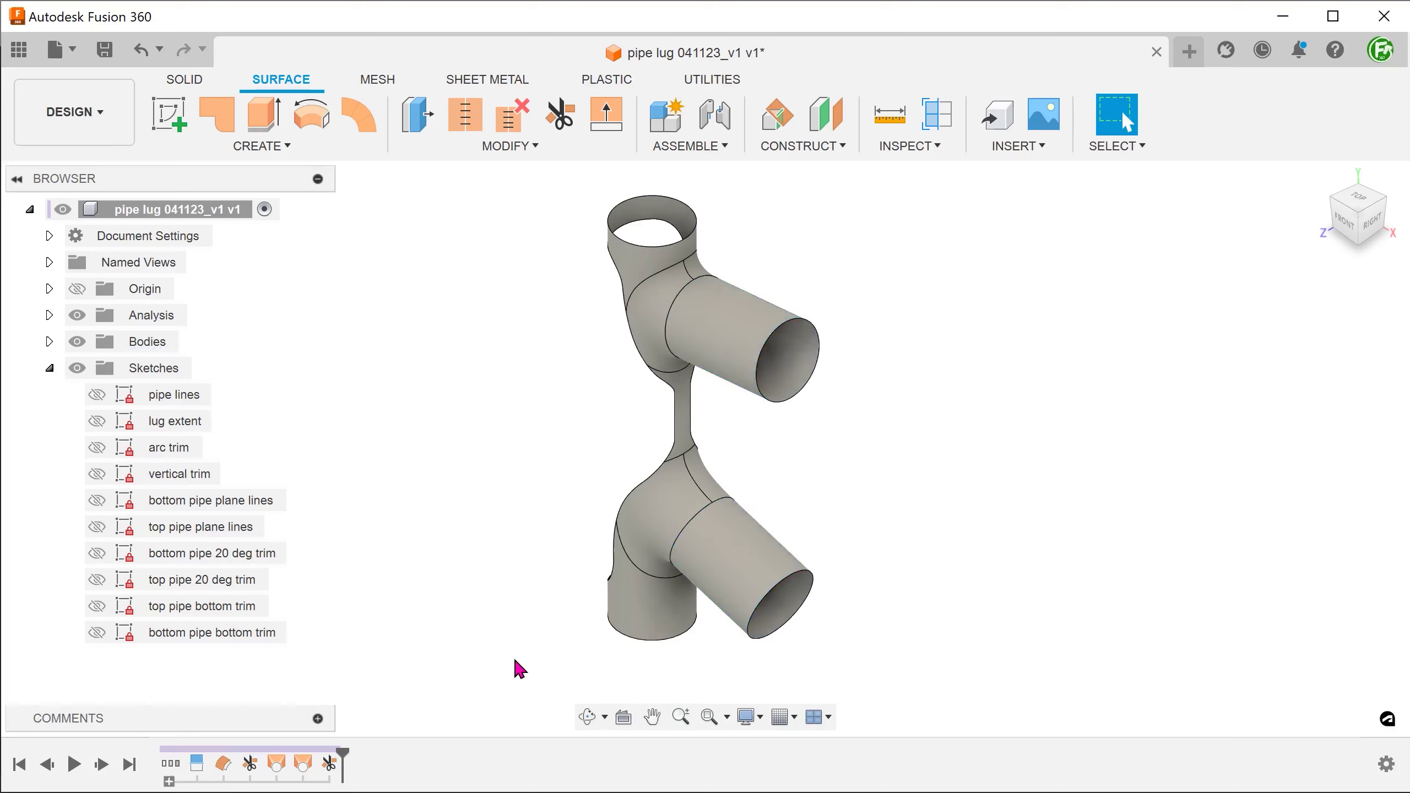
click(96, 552)
click(97, 579)
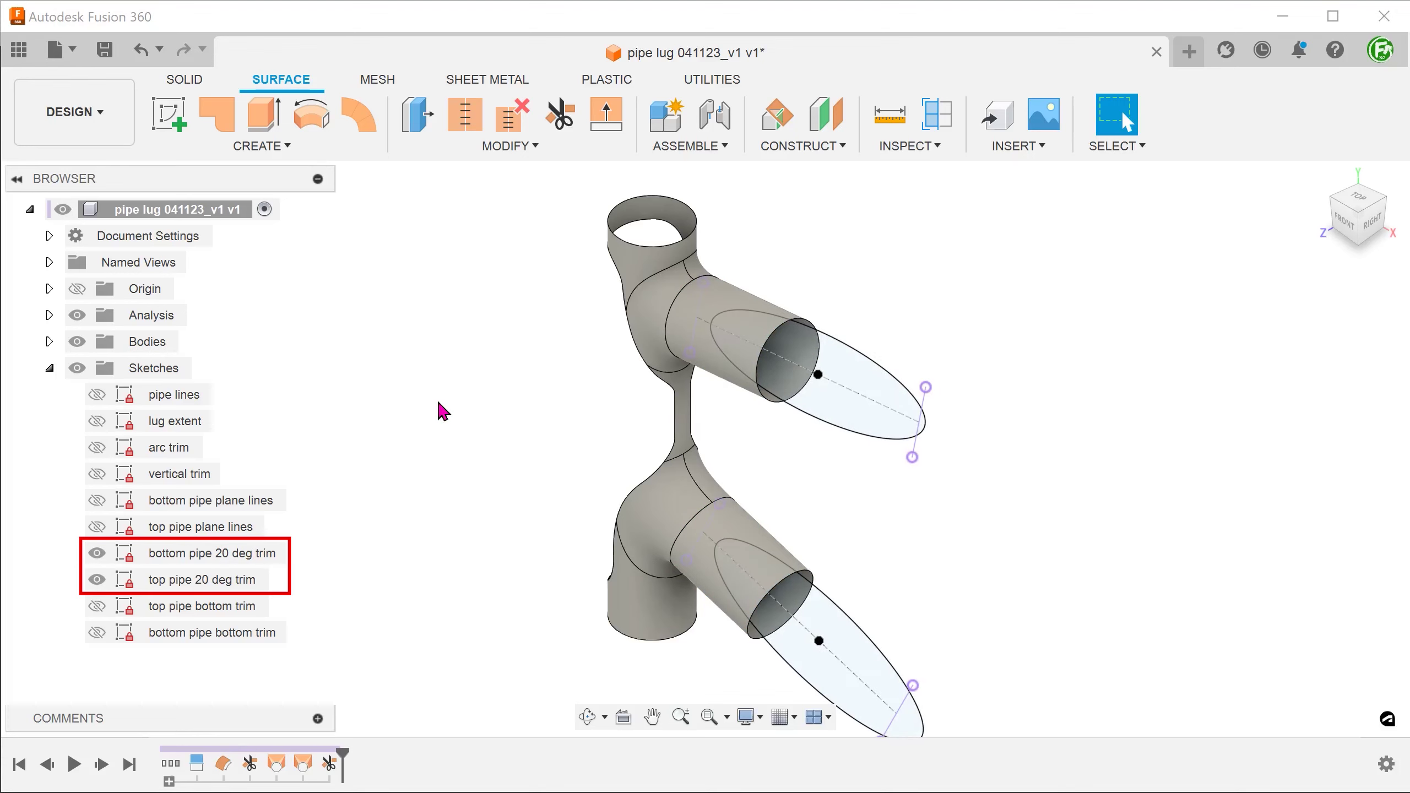
click(844, 425)
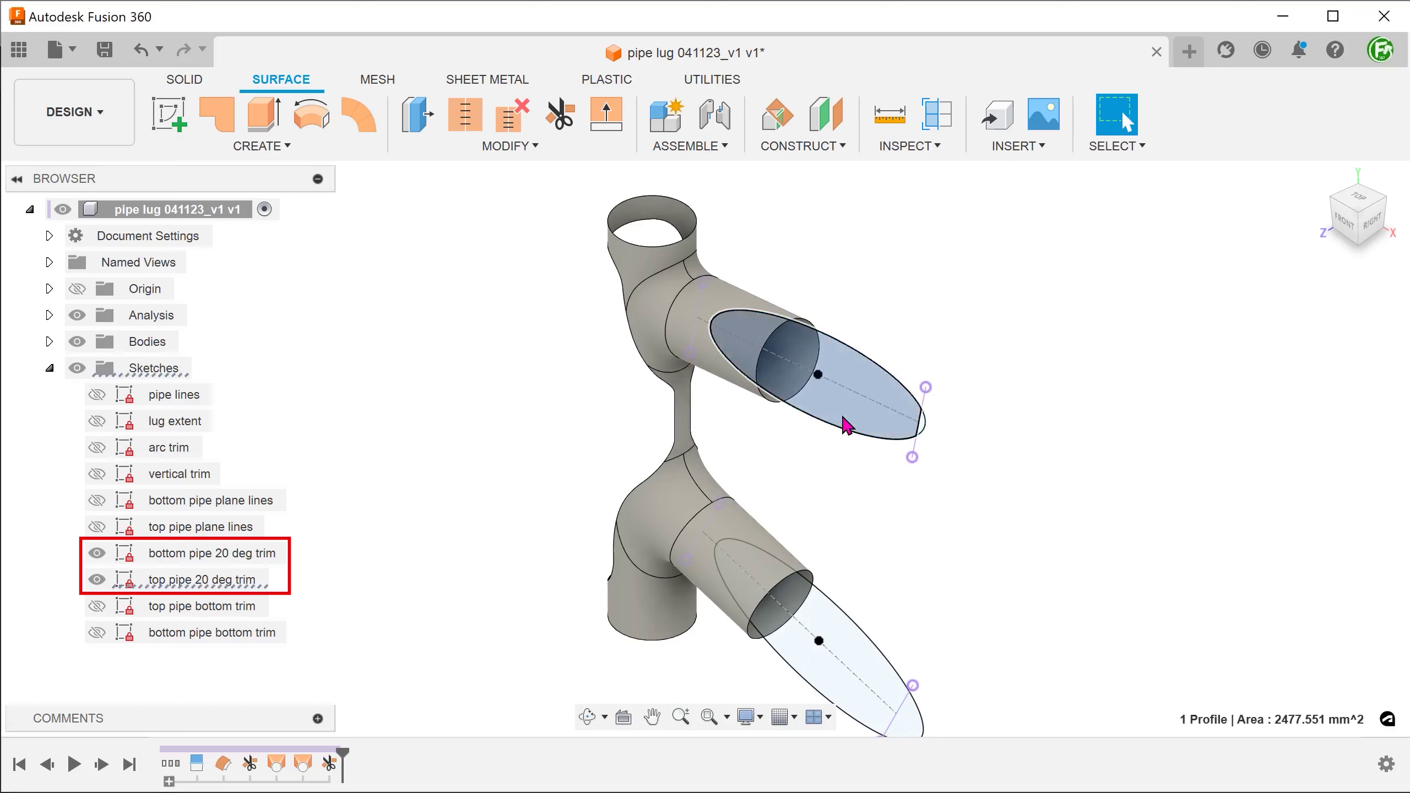
shift+middle_drag(887, 505, 899, 483)
click(851, 601)
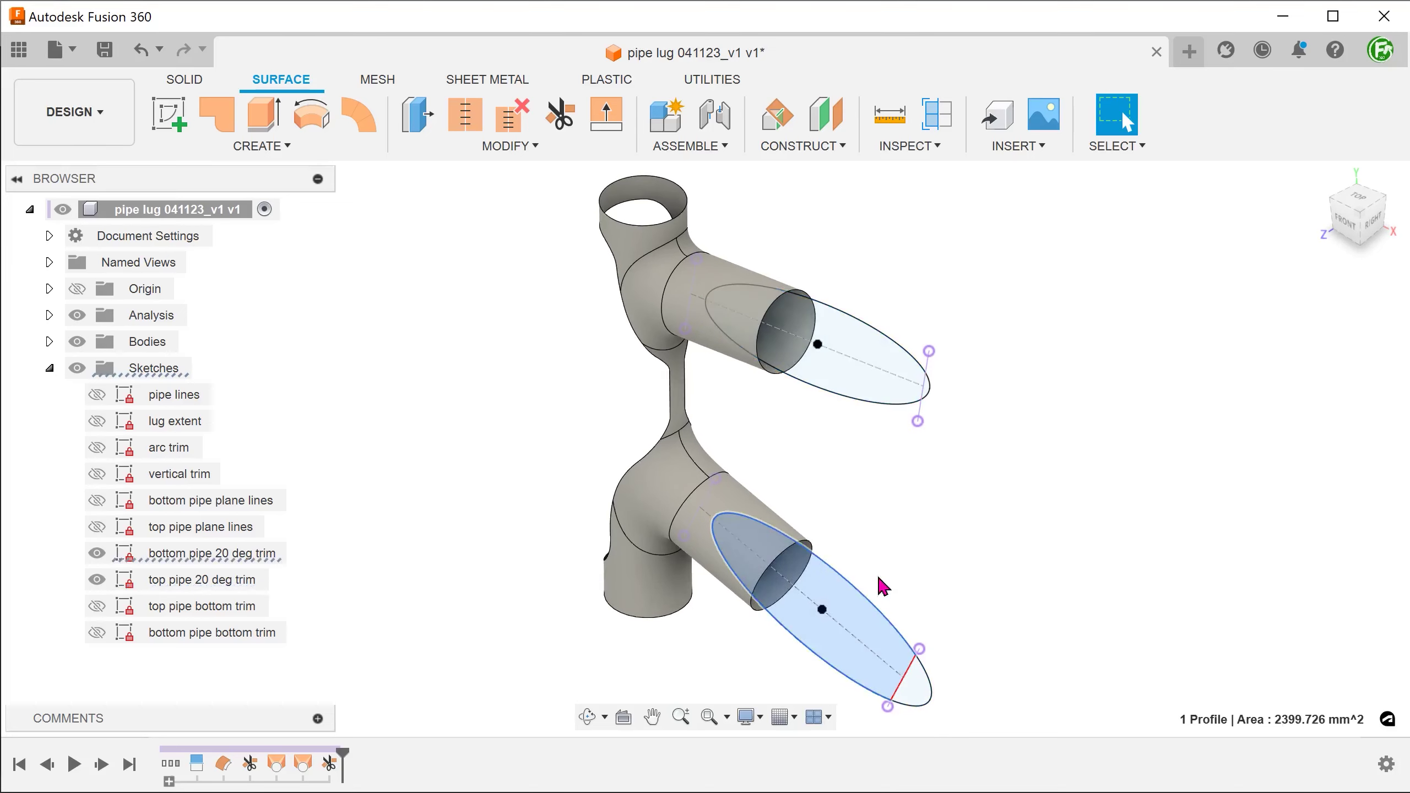
click(973, 498)
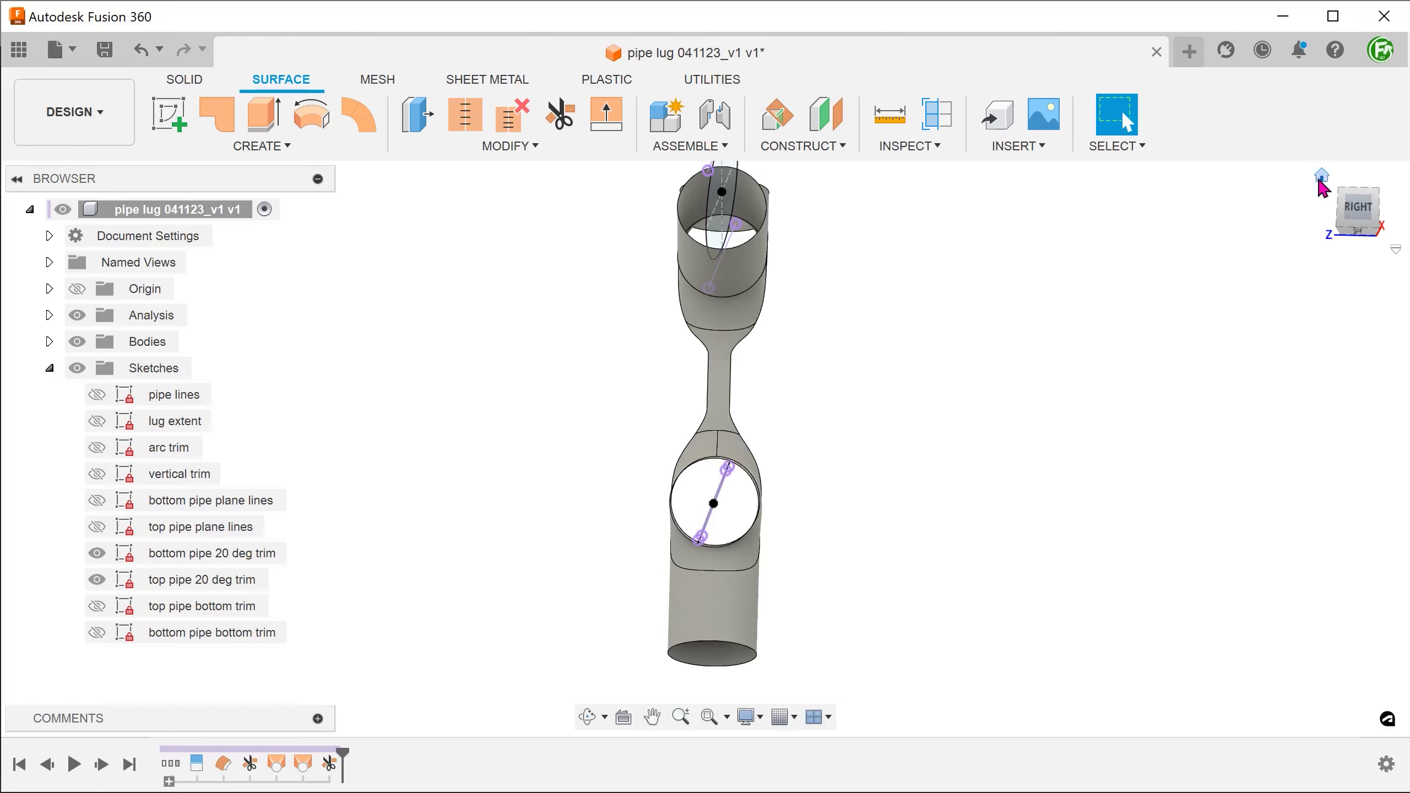
click(1321, 178)
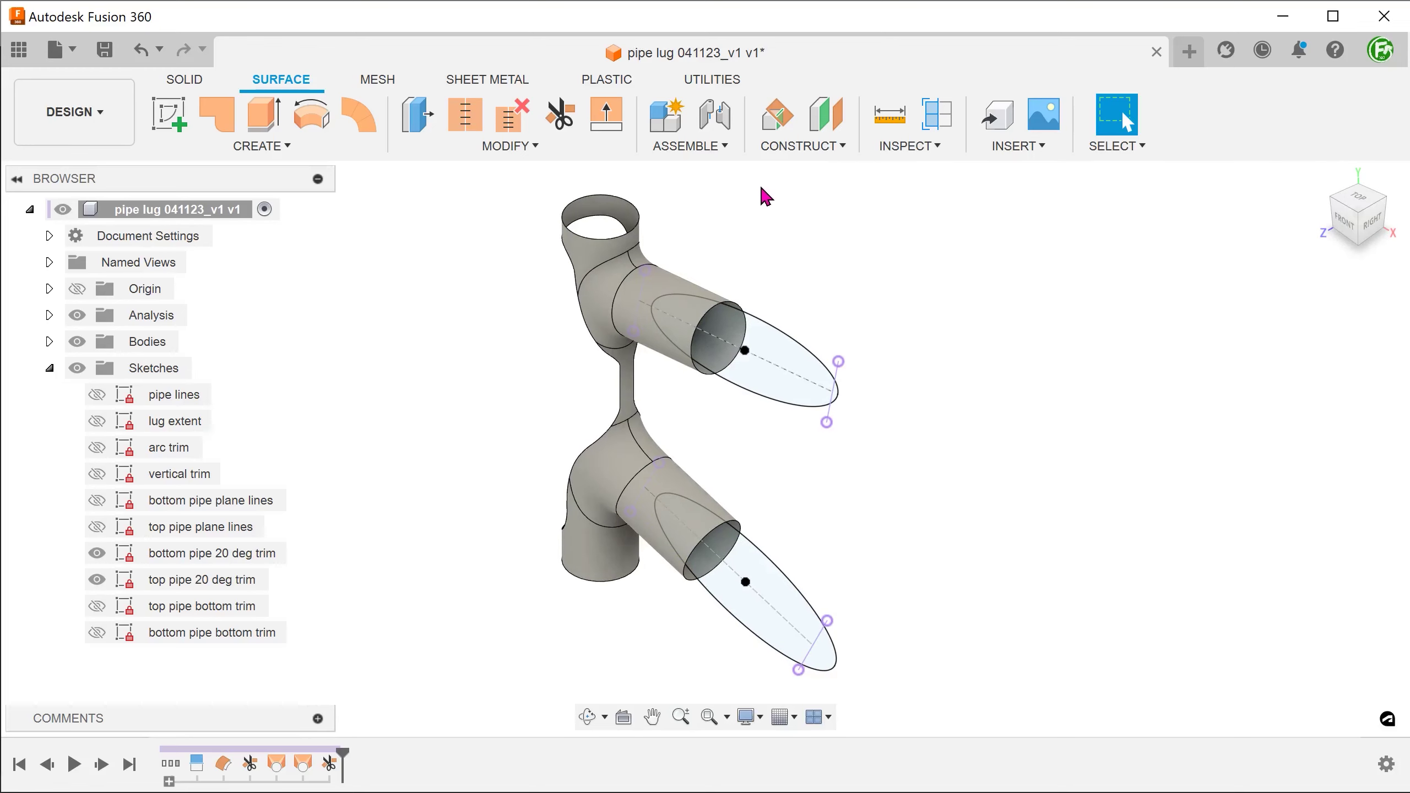
Step: Trim the top pipe surface with the "top pipe 20 deg trim" ellipse, removing the area inside the curve
click(504, 150)
click(456, 234)
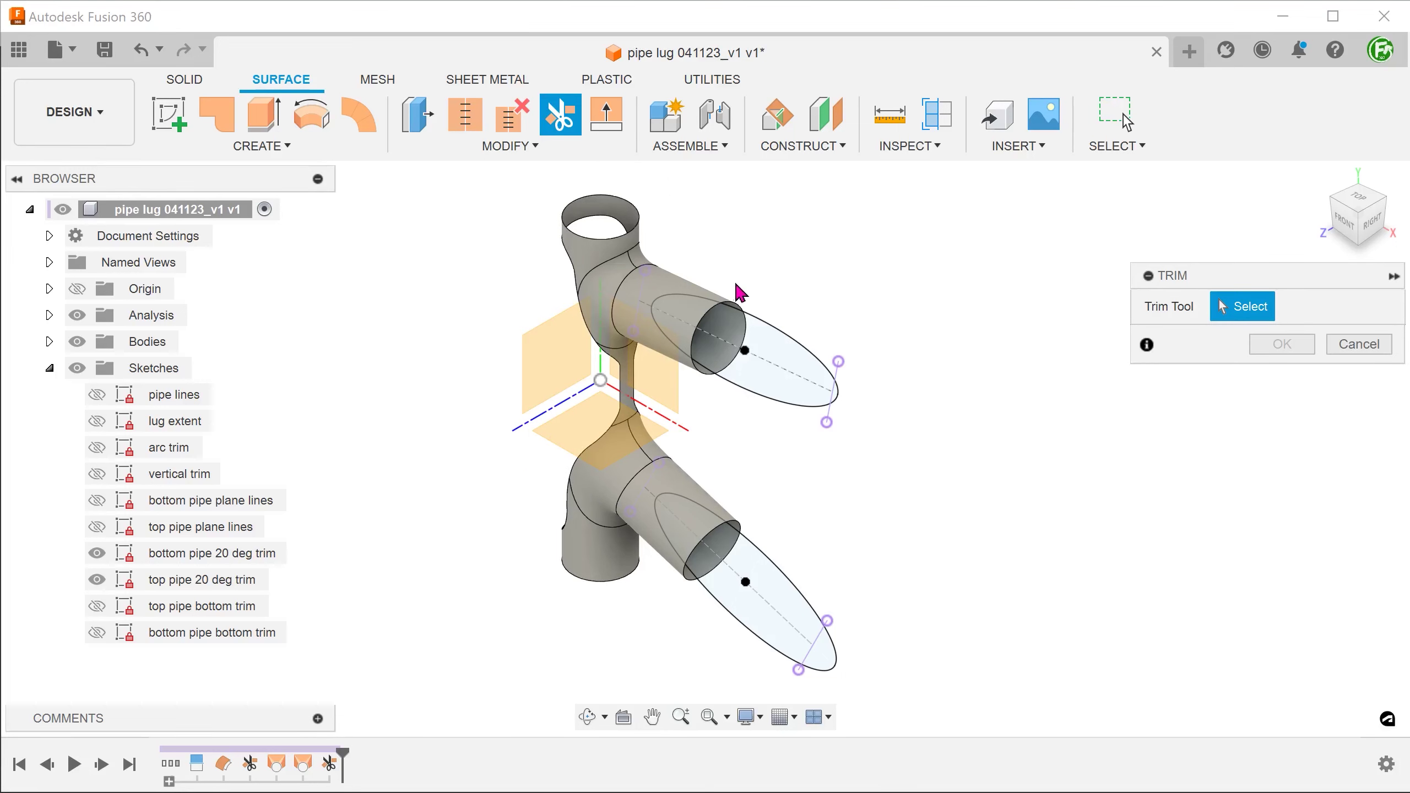
click(776, 331)
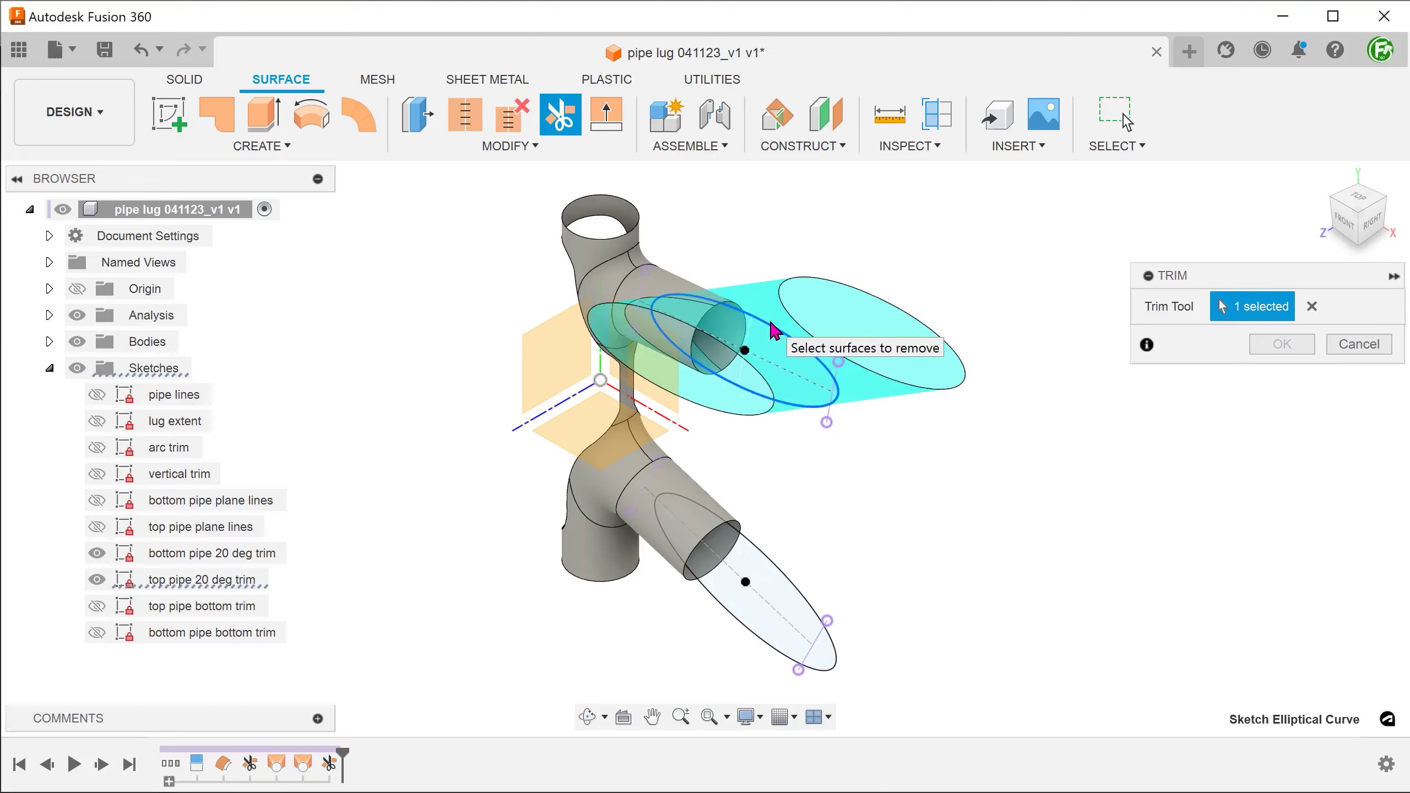
scroll(866, 461, up, 3)
shift+middle_drag(878, 475, 783, 447)
click(716, 299)
click(1272, 346)
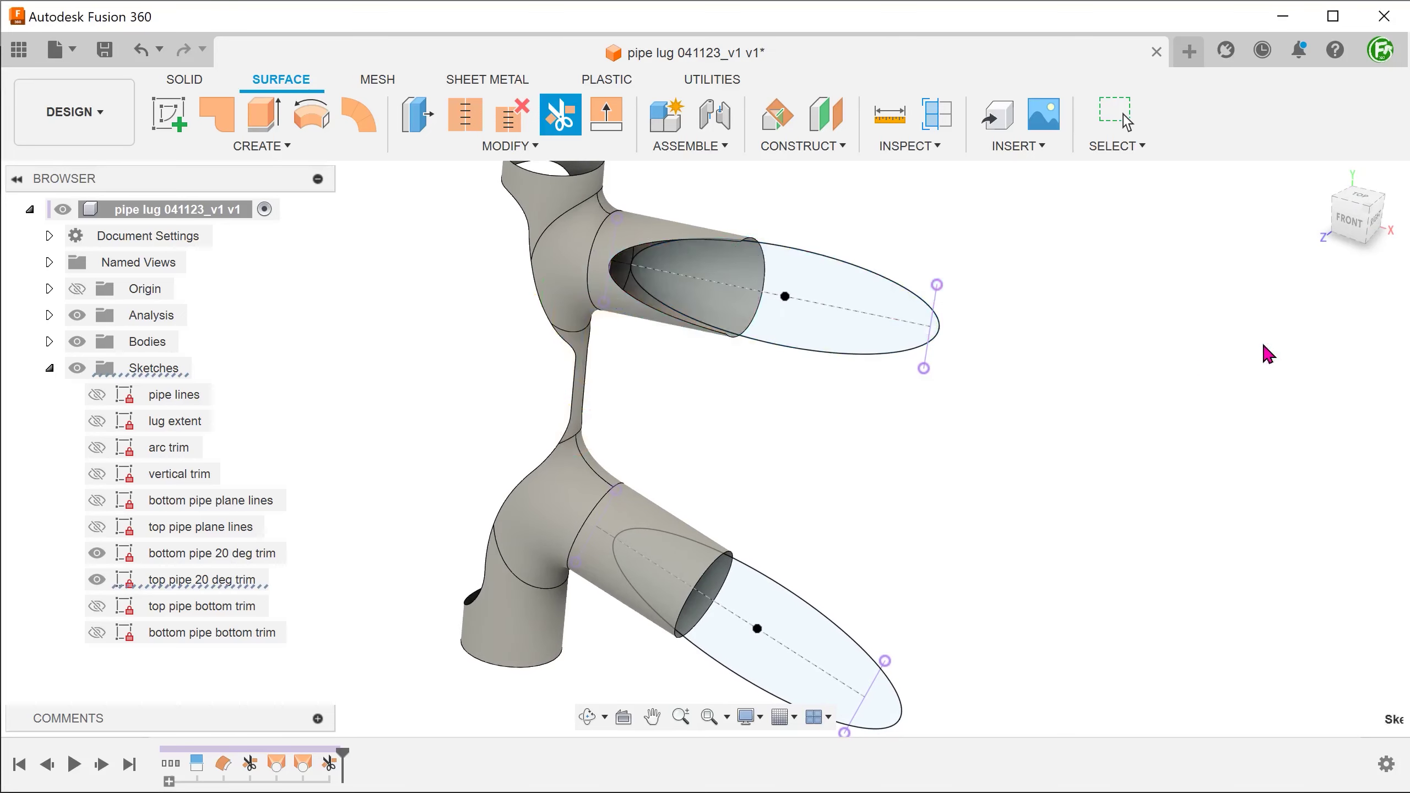
Step: Trim the bottom pipe surface with the "bottom pipe 20 deg trim" ellipse, removing the area inside it, and hide both 20 deg trim sketches
shift+middle_drag(882, 432, 790, 441)
right_click(790, 441)
click(795, 273)
middle_drag(831, 544, 831, 489)
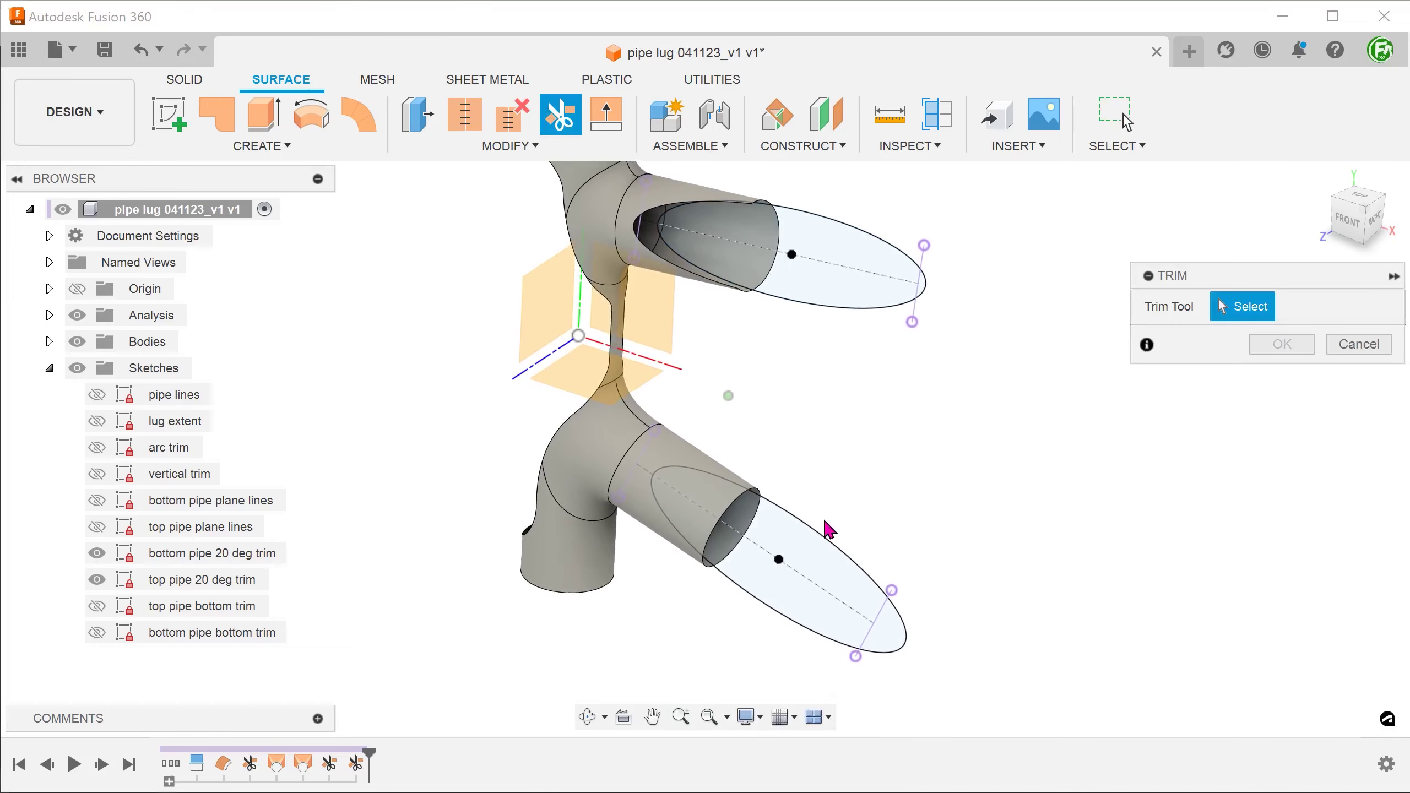
click(818, 529)
shift+middle_drag(562, 687, 649, 639)
click(698, 529)
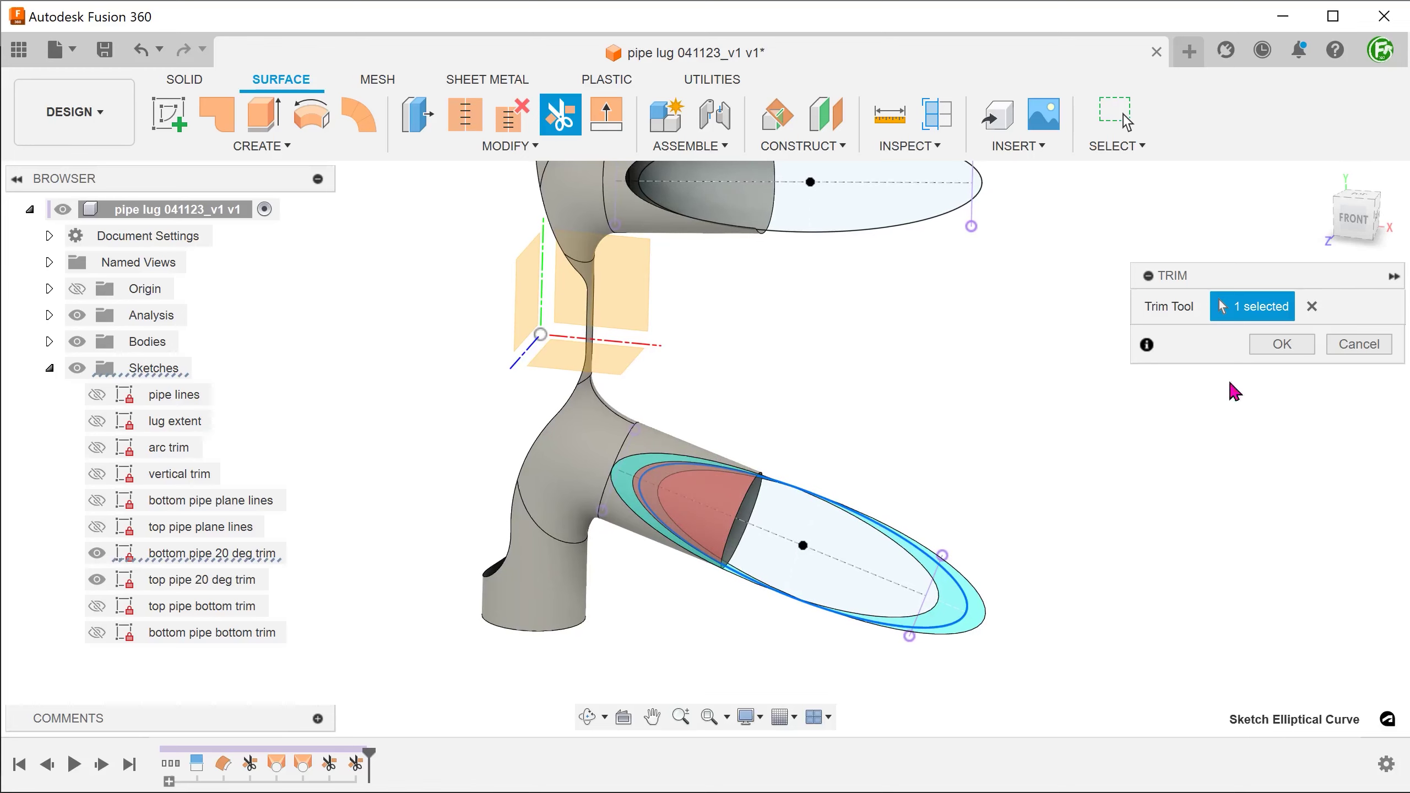
click(1277, 346)
click(96, 553)
click(97, 580)
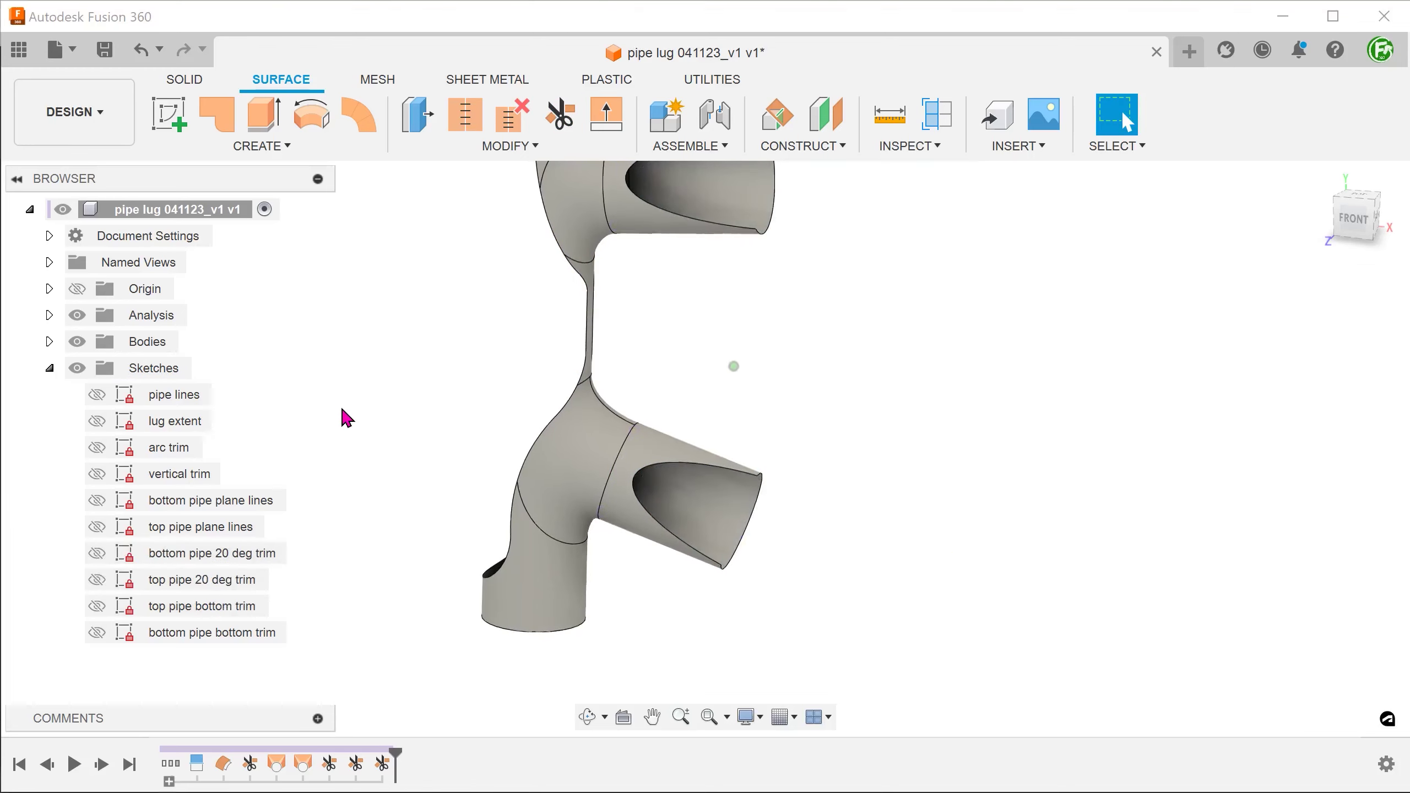
Step: Mirror the two 20 deg trim features across the front XY origin plane, with features as object type and Adjust compute type
mouse_move(340, 413)
shift+middle_down()
mouse_move(394, 360)
mouse_move(488, 213)
shift+middle_up()
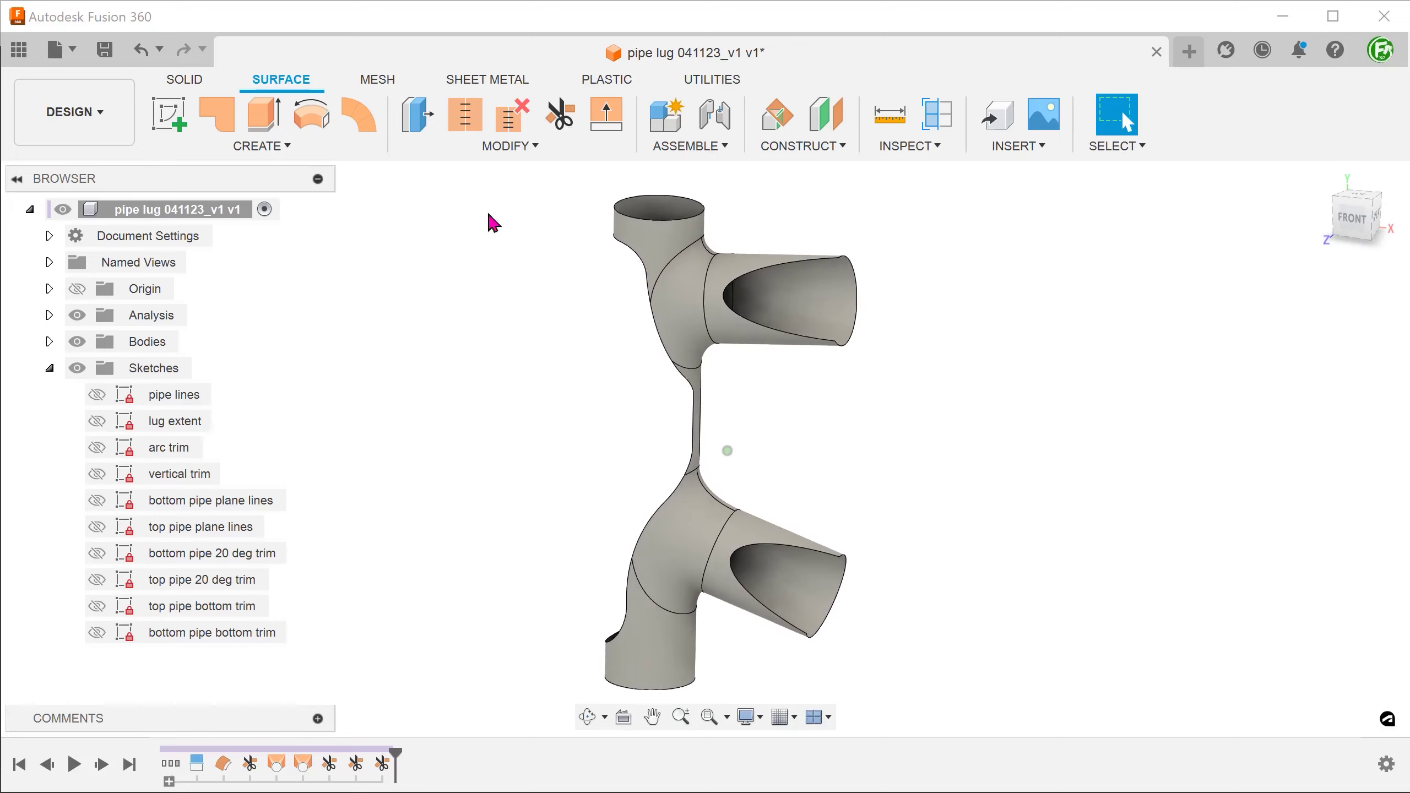
click(1301, 188)
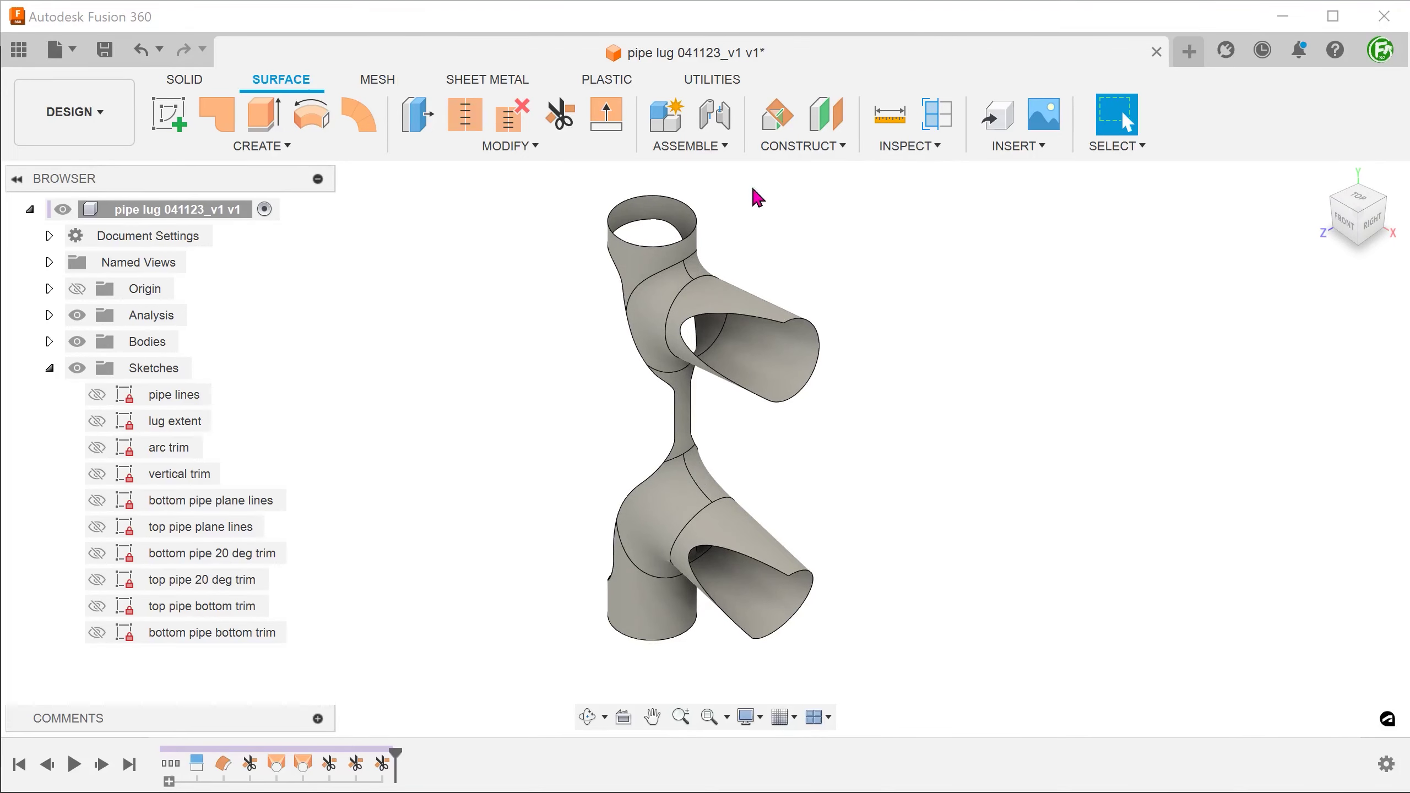
click(292, 147)
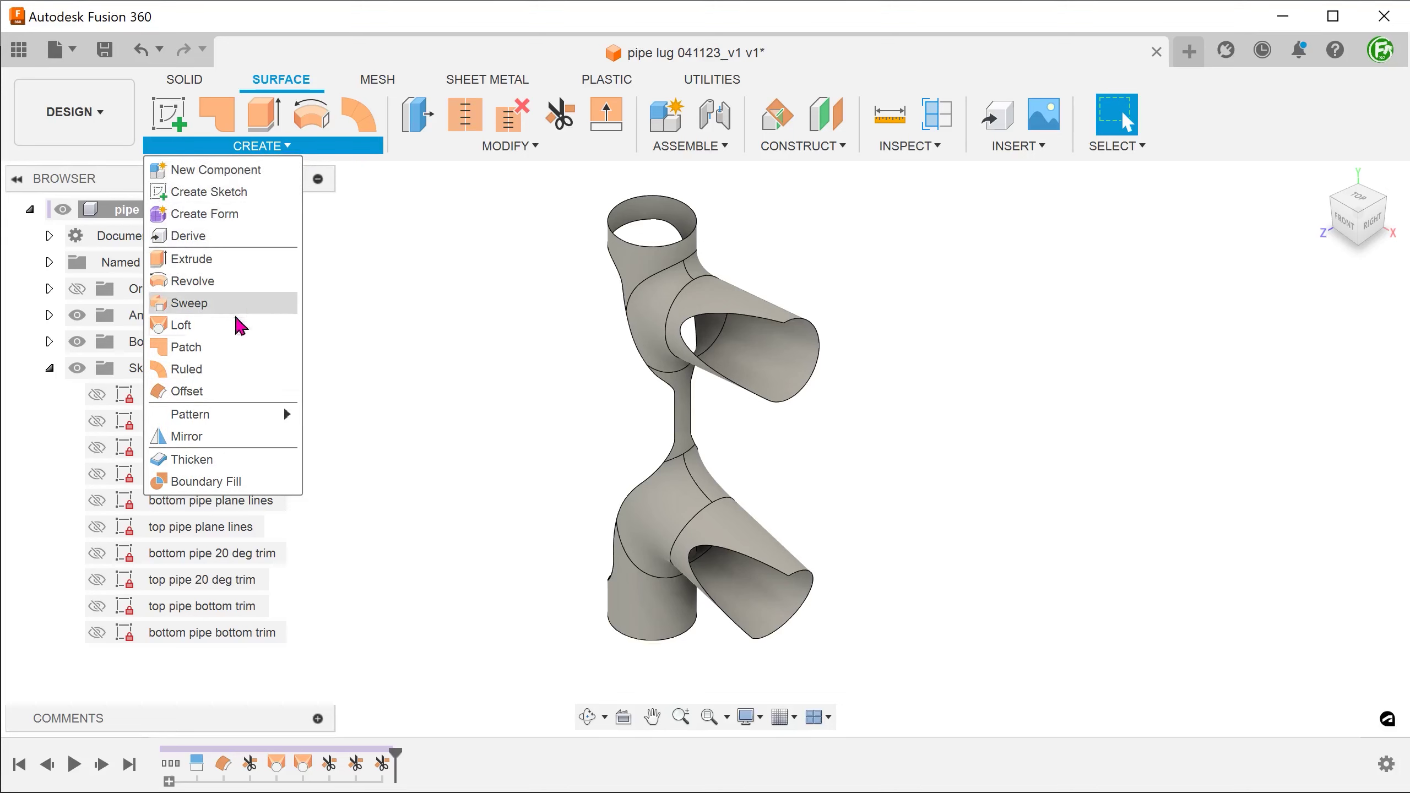
click(232, 438)
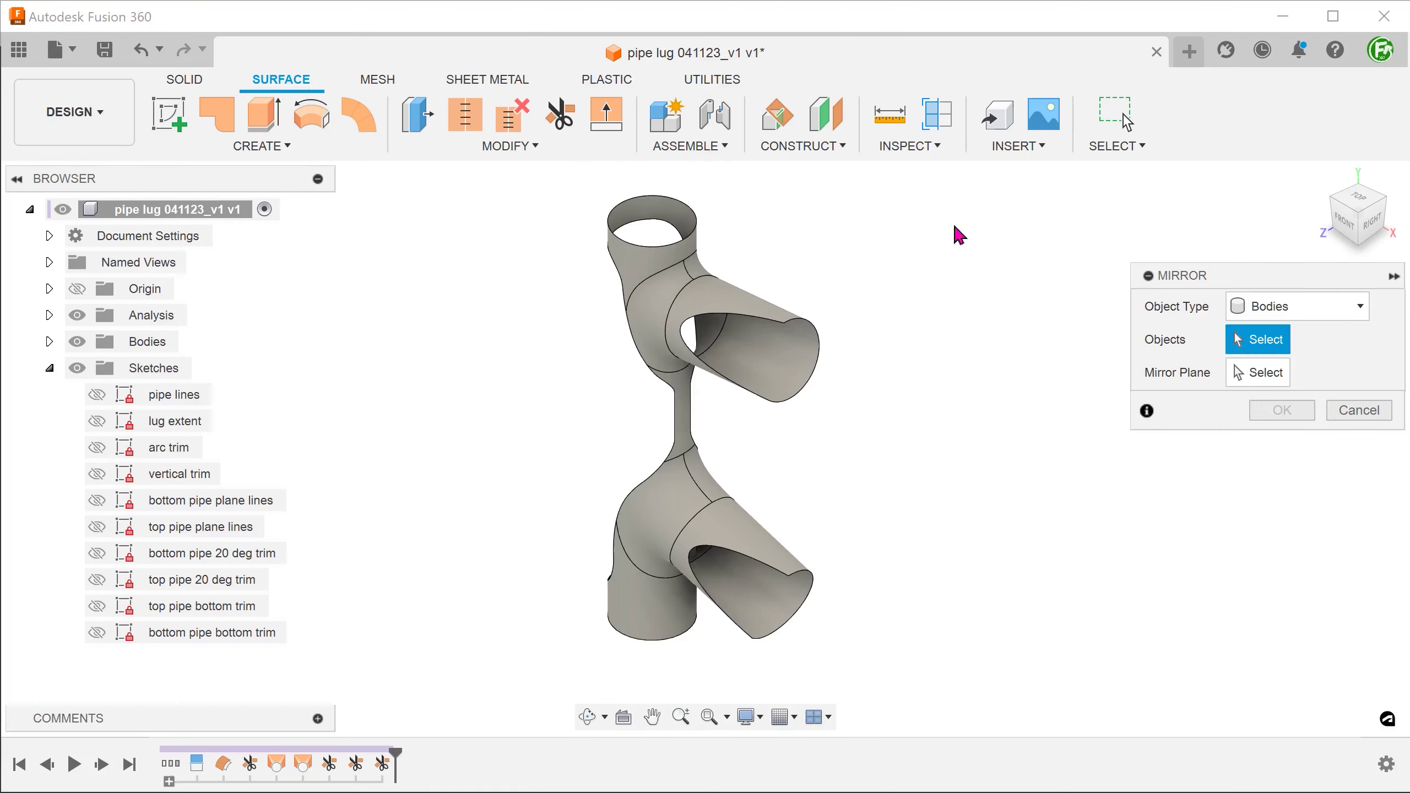
click(1321, 306)
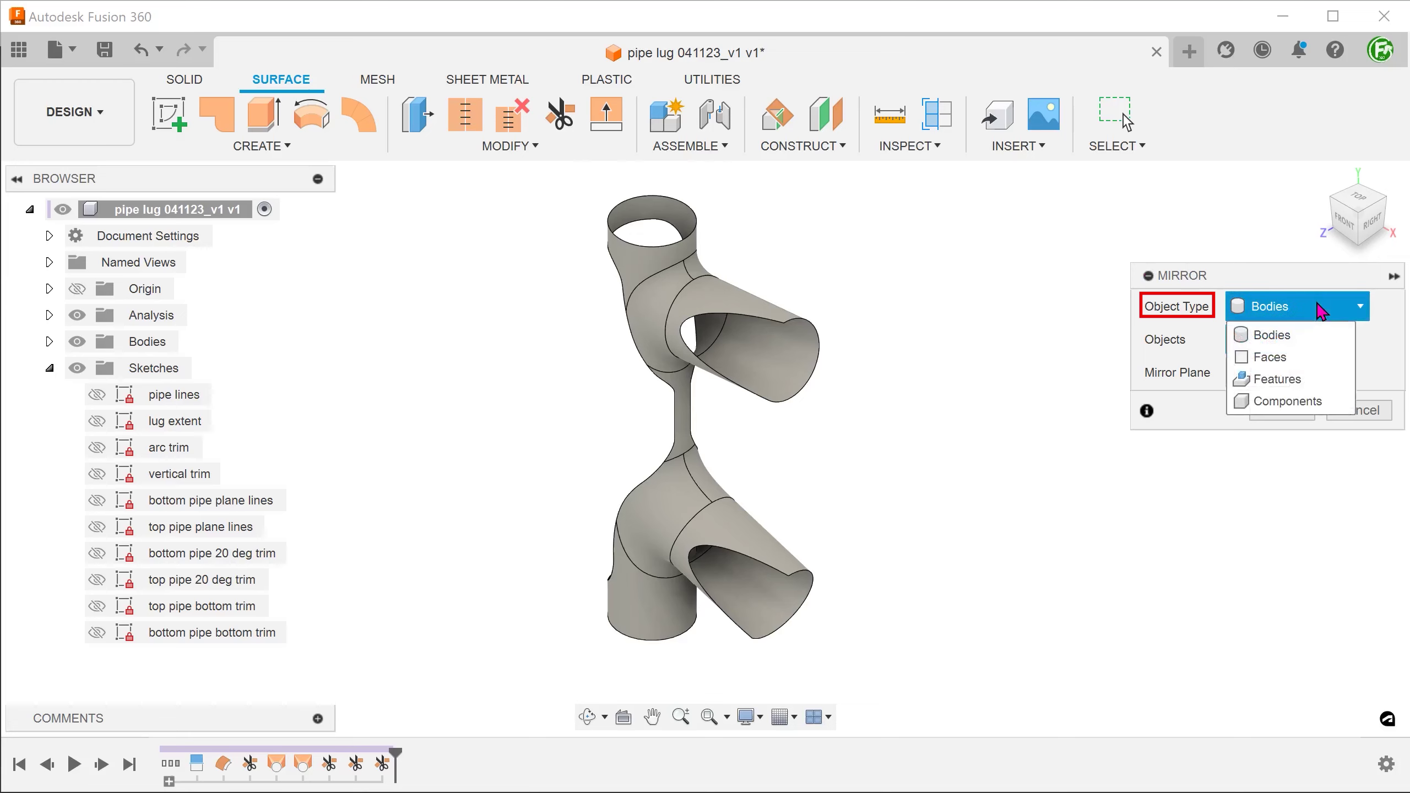
click(1339, 383)
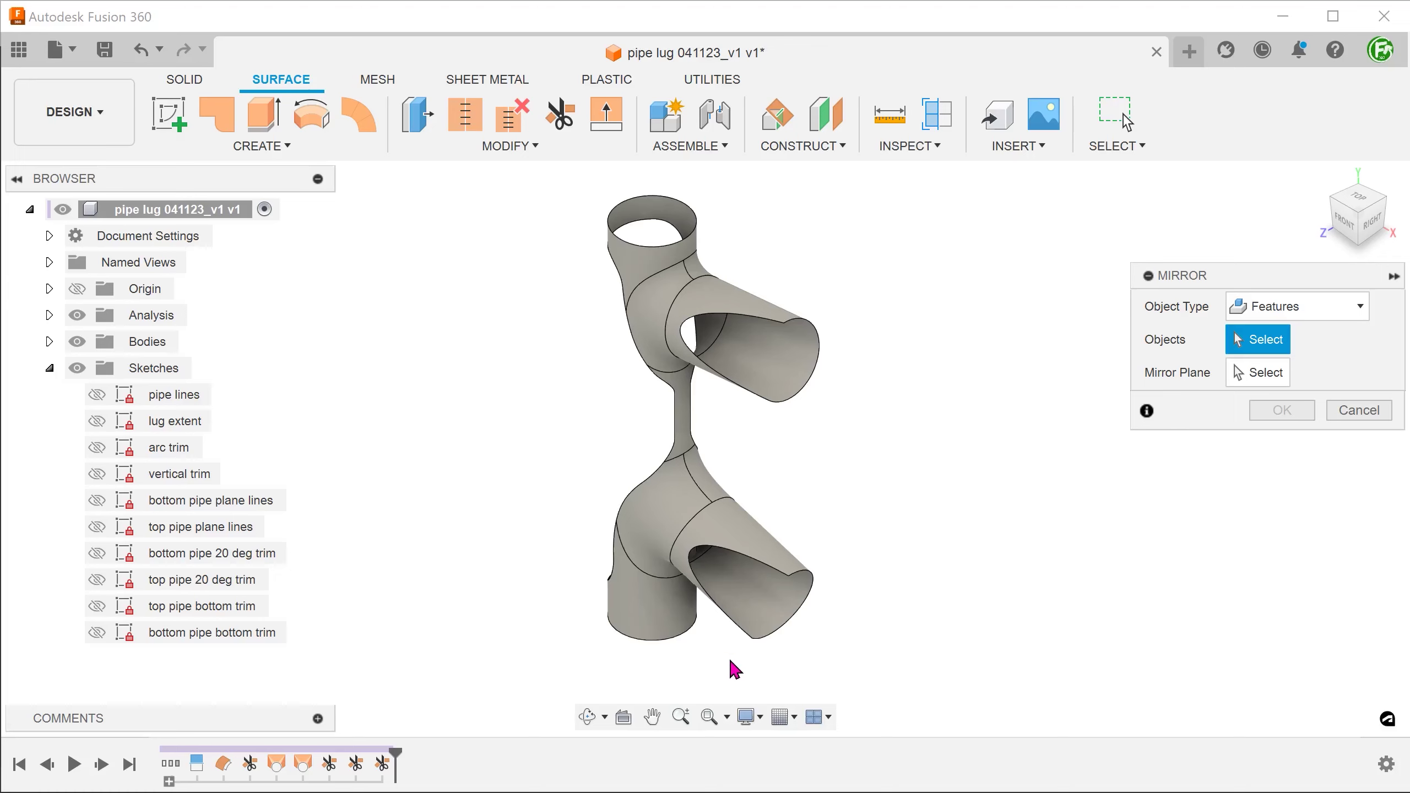
click(382, 765)
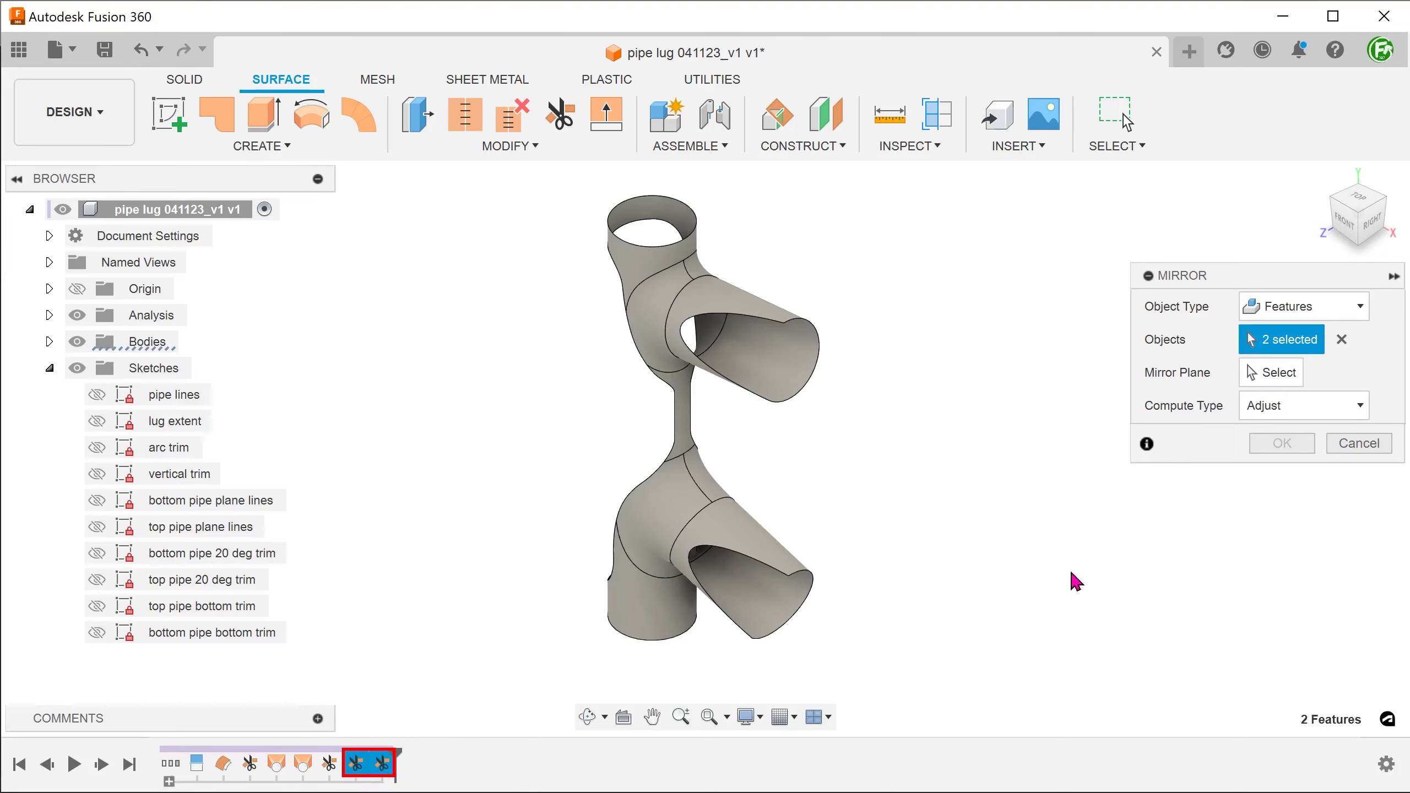
click(1259, 374)
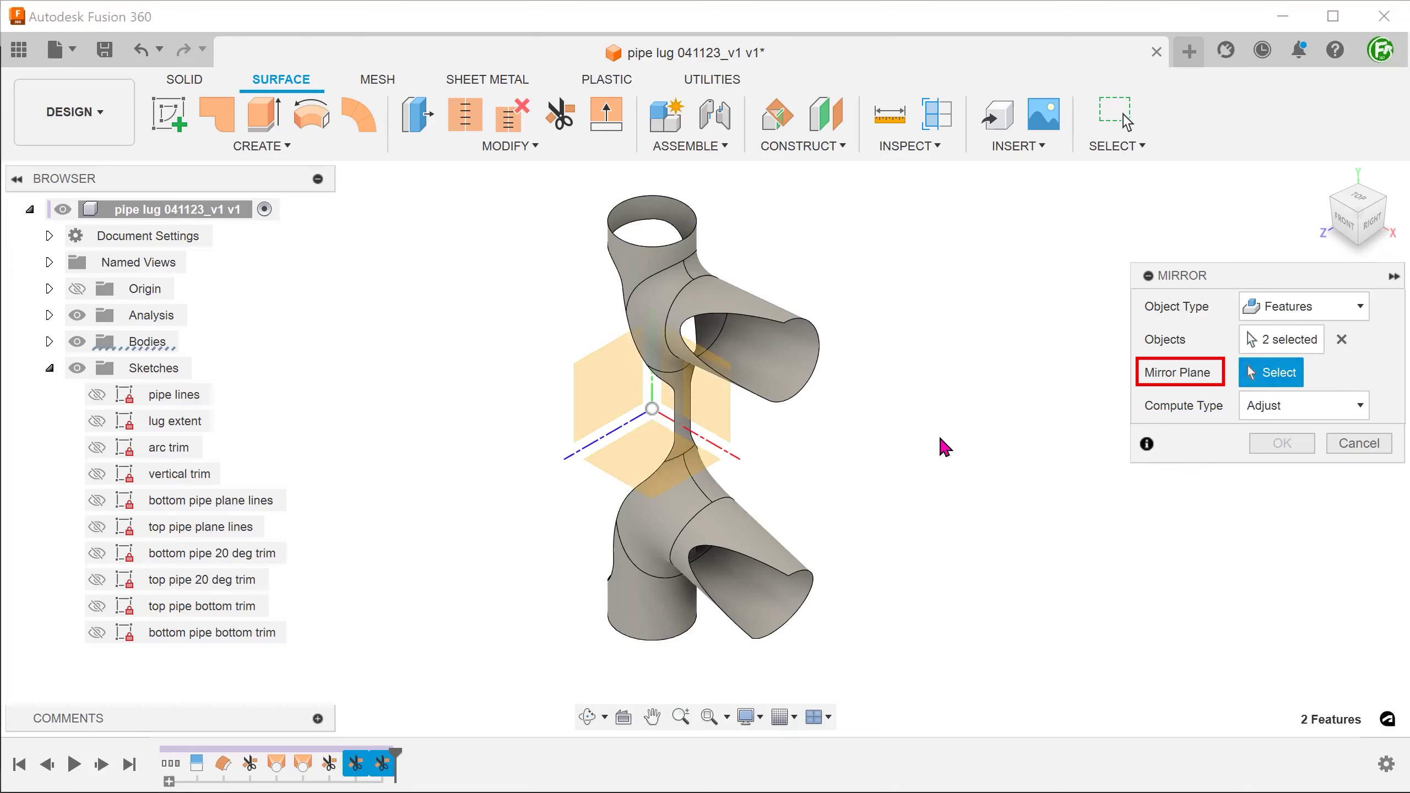
click(715, 404)
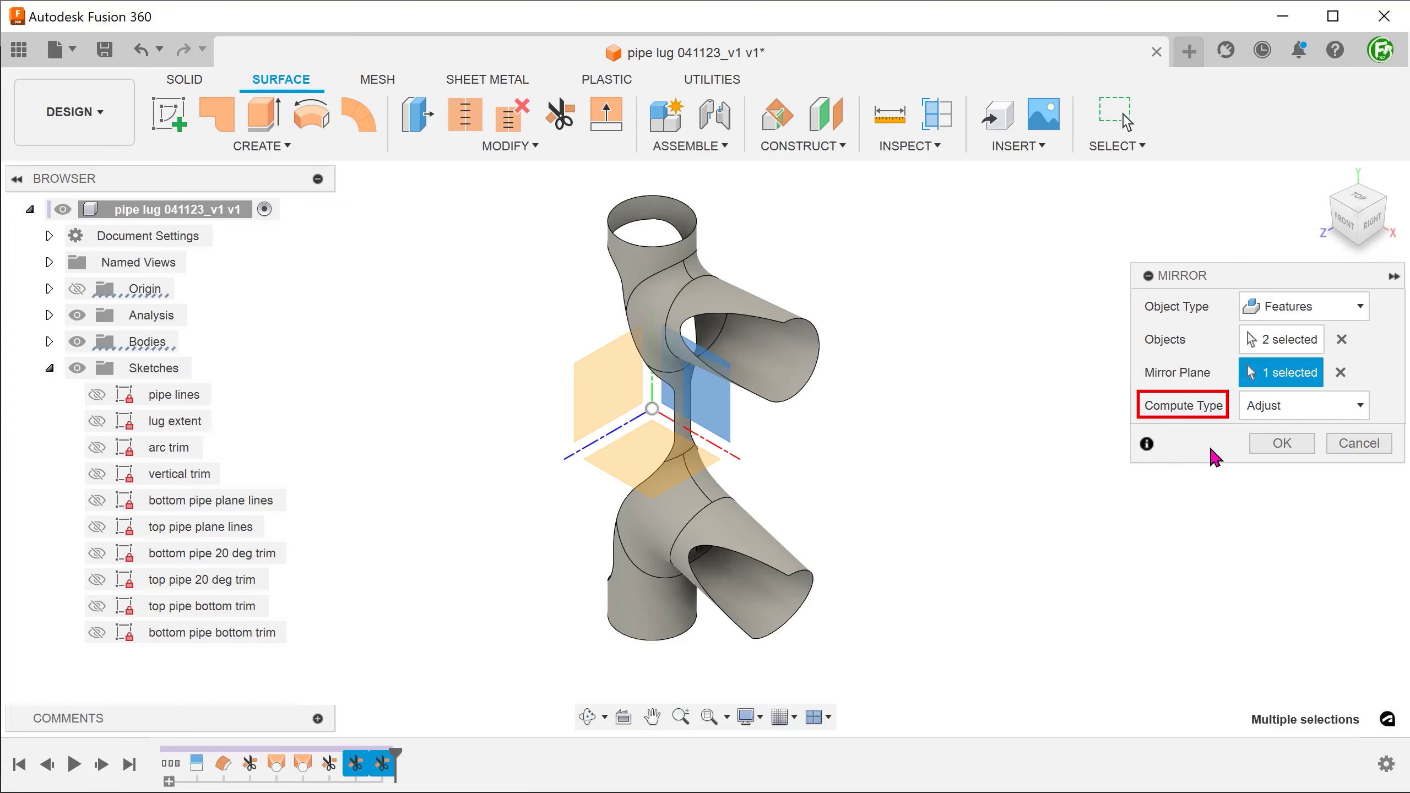
click(1271, 445)
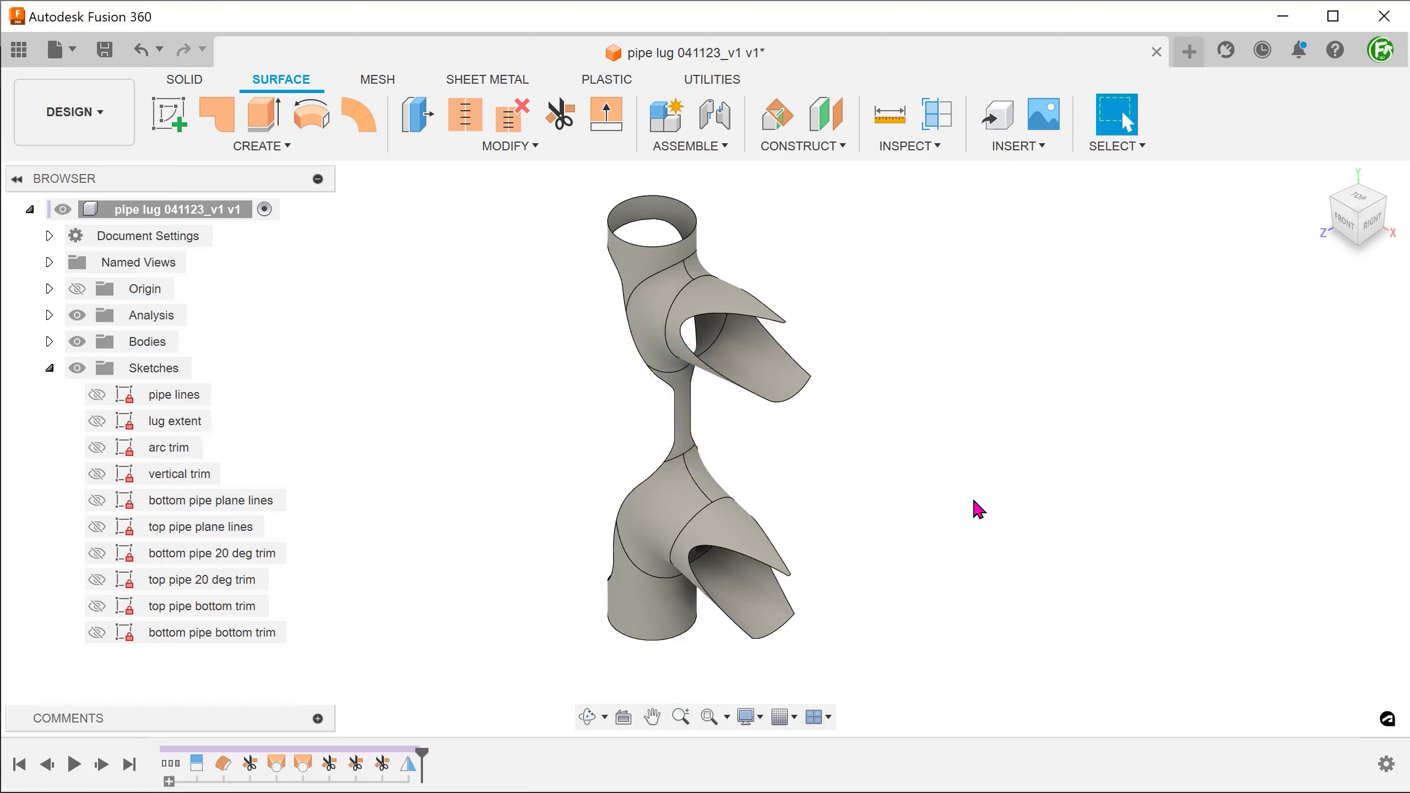
Step: Show the "top pipe bottom trim" and "bottom pipe bottom trim" sketches and examine their ellipses against the undersides of the angled pipes
shift+middle_drag(885, 452, 829, 422)
click(749, 378)
shift+middle_drag(1000, 485, 623, 695)
click(649, 638)
shift+middle_drag(1066, 606, 1064, 488)
click(1322, 176)
click(98, 607)
click(98, 634)
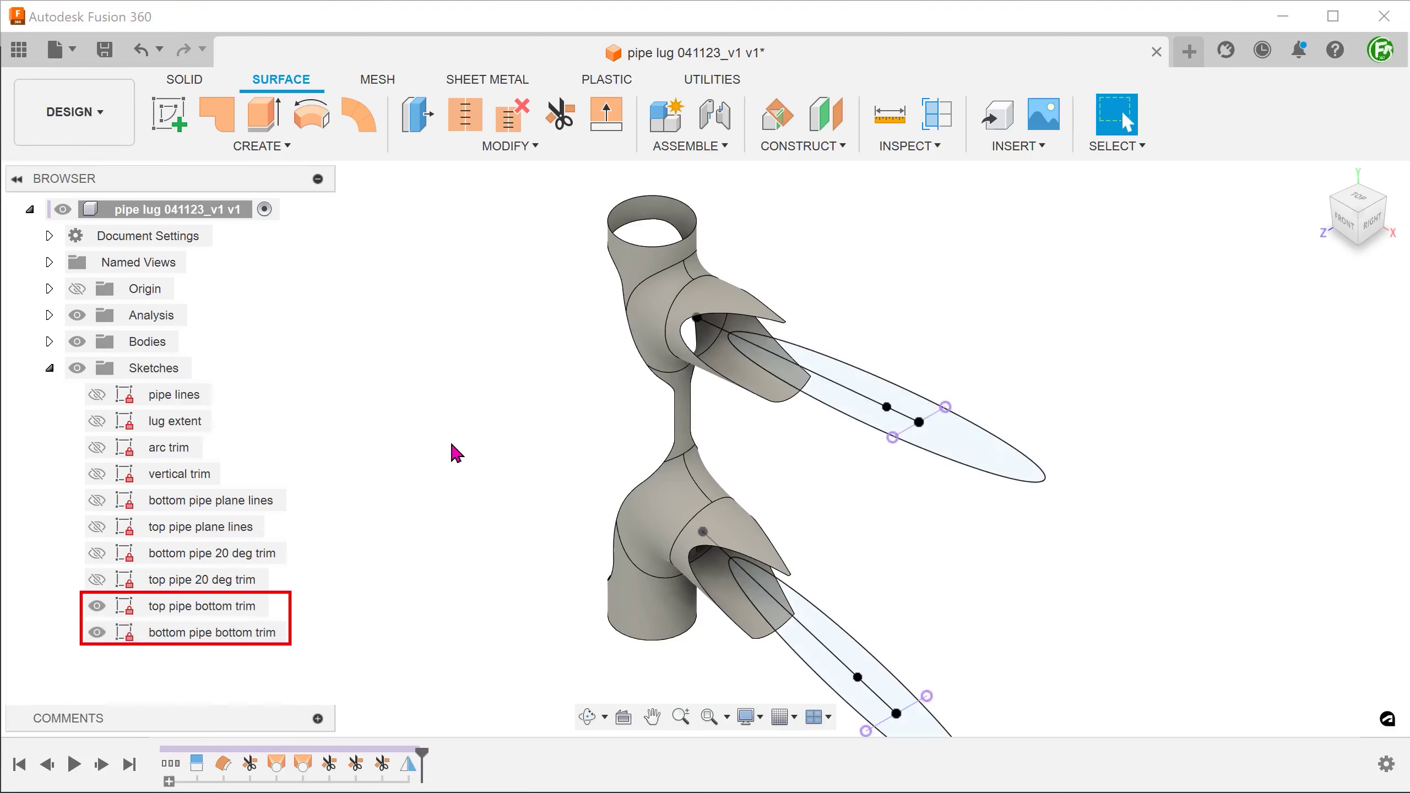
shift+middle_drag(444, 447, 428, 478)
click(772, 472)
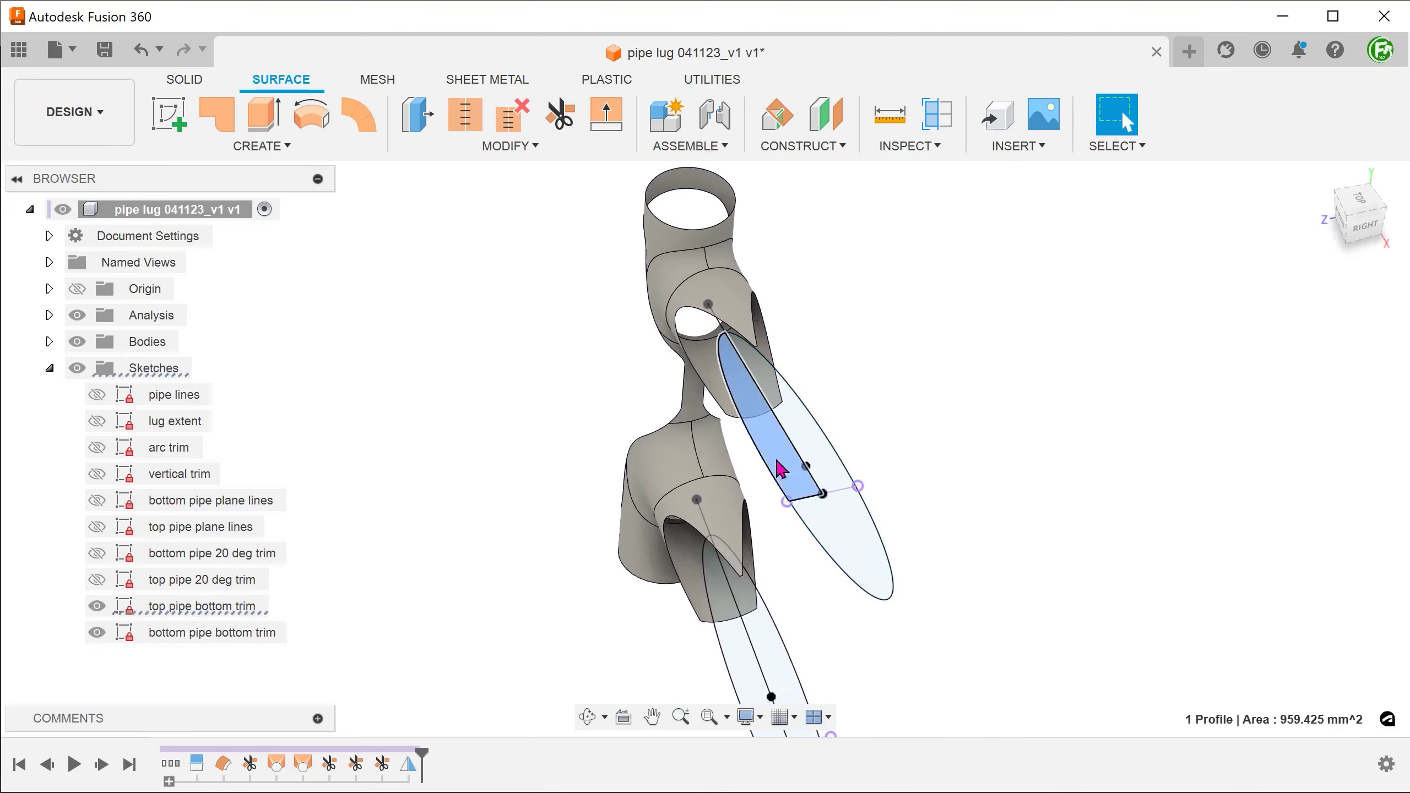
shift+middle_drag(803, 441, 798, 438)
click(794, 429)
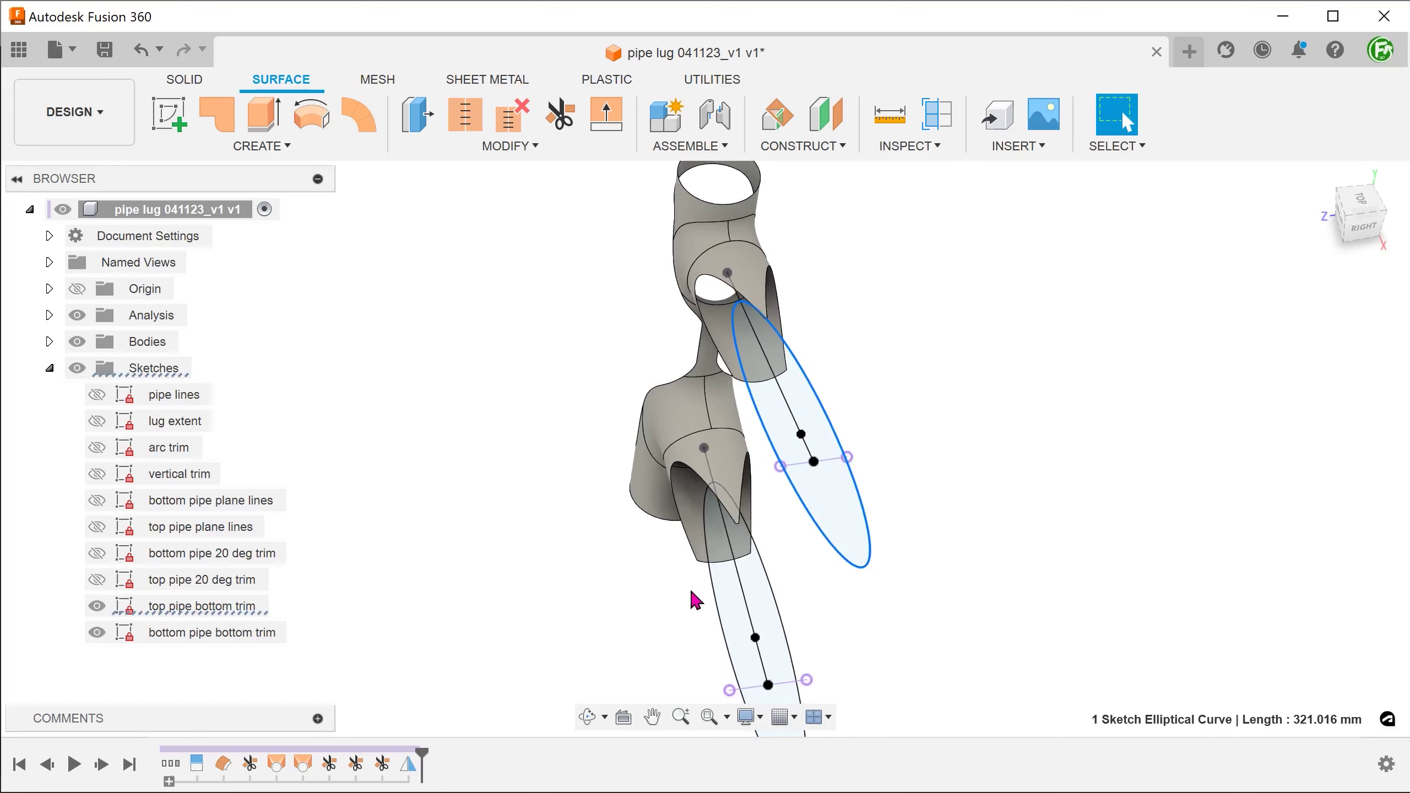
click(716, 594)
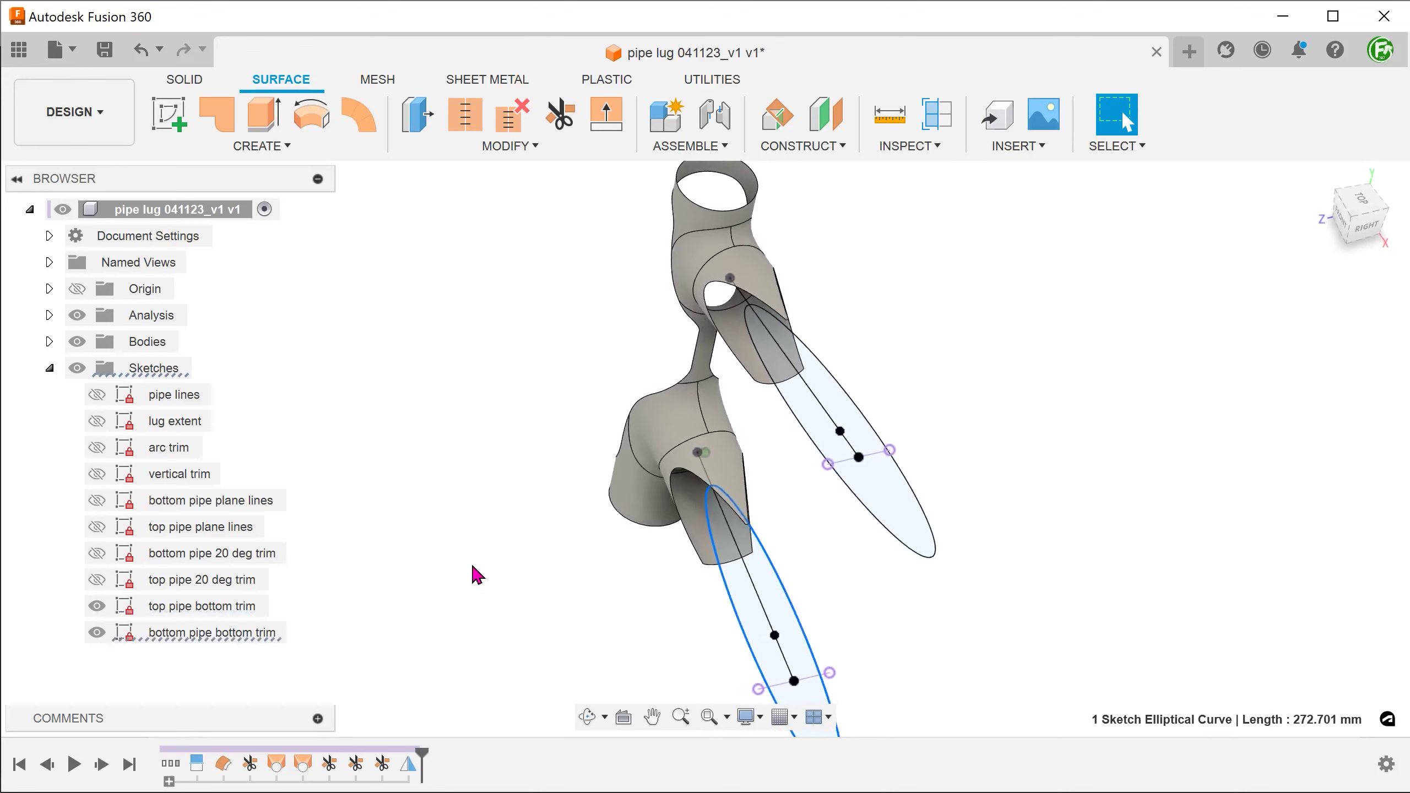
click(459, 536)
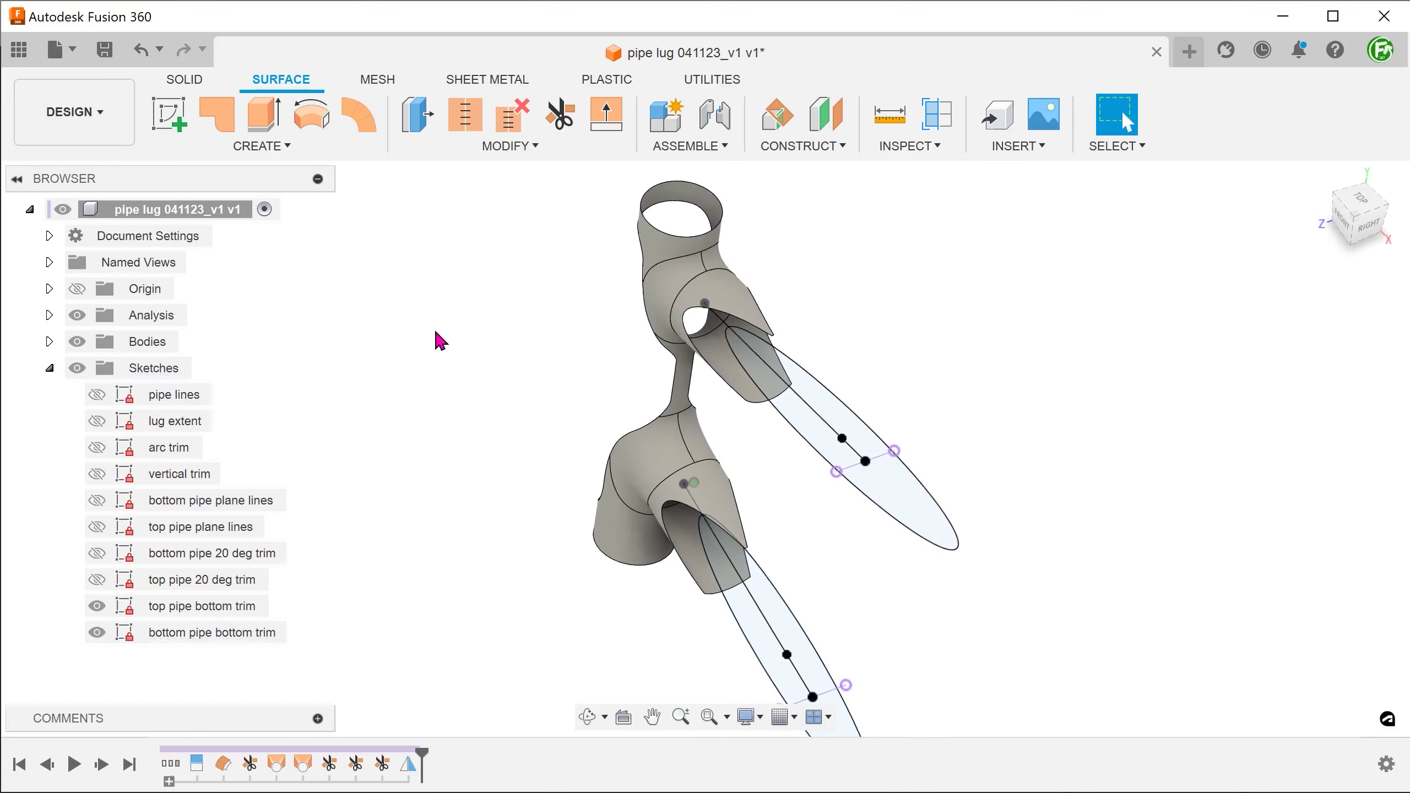
Step: Trim the underside of the top pipe surface with the "top pipe bottom trim" ellipse, removing the area inside it, and hide the sketch
click(509, 145)
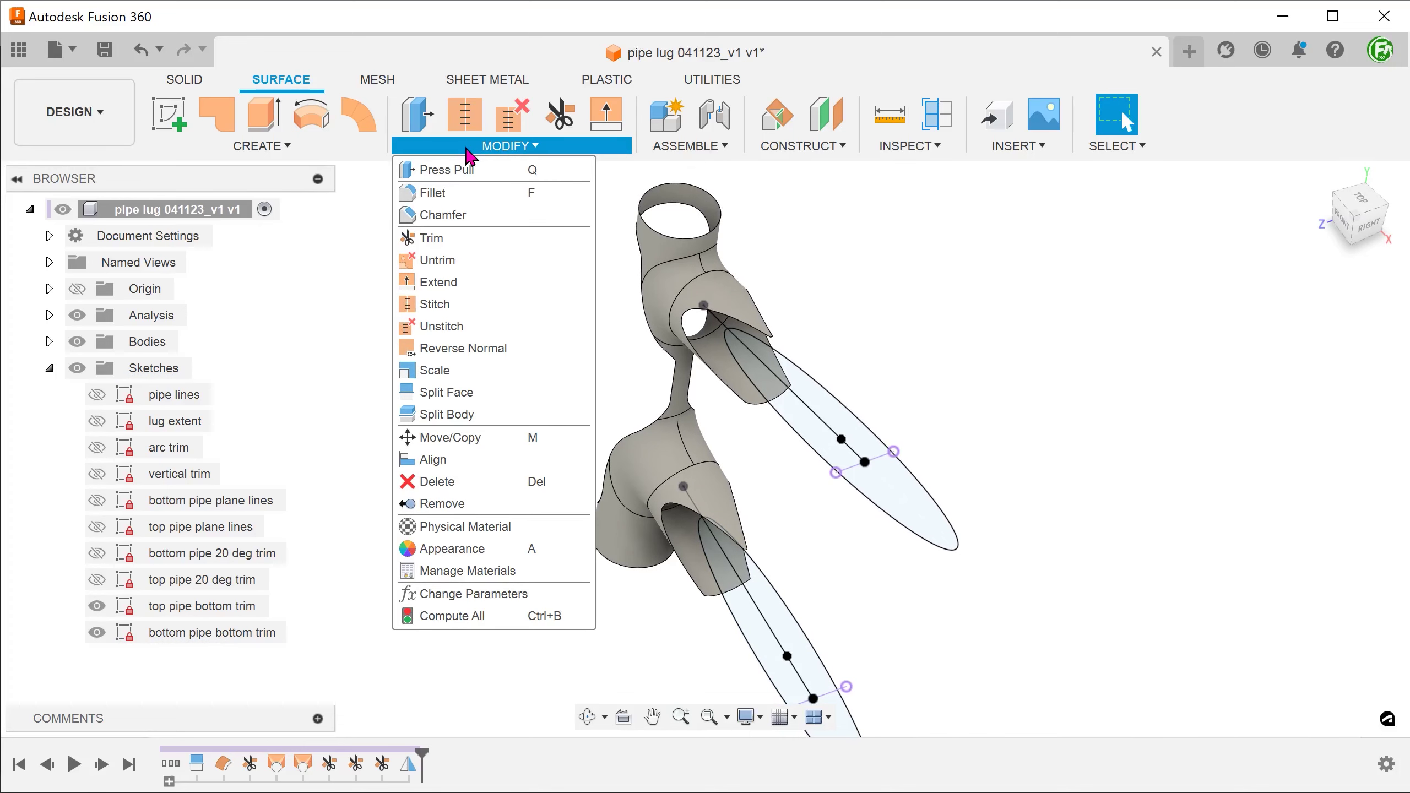
click(455, 241)
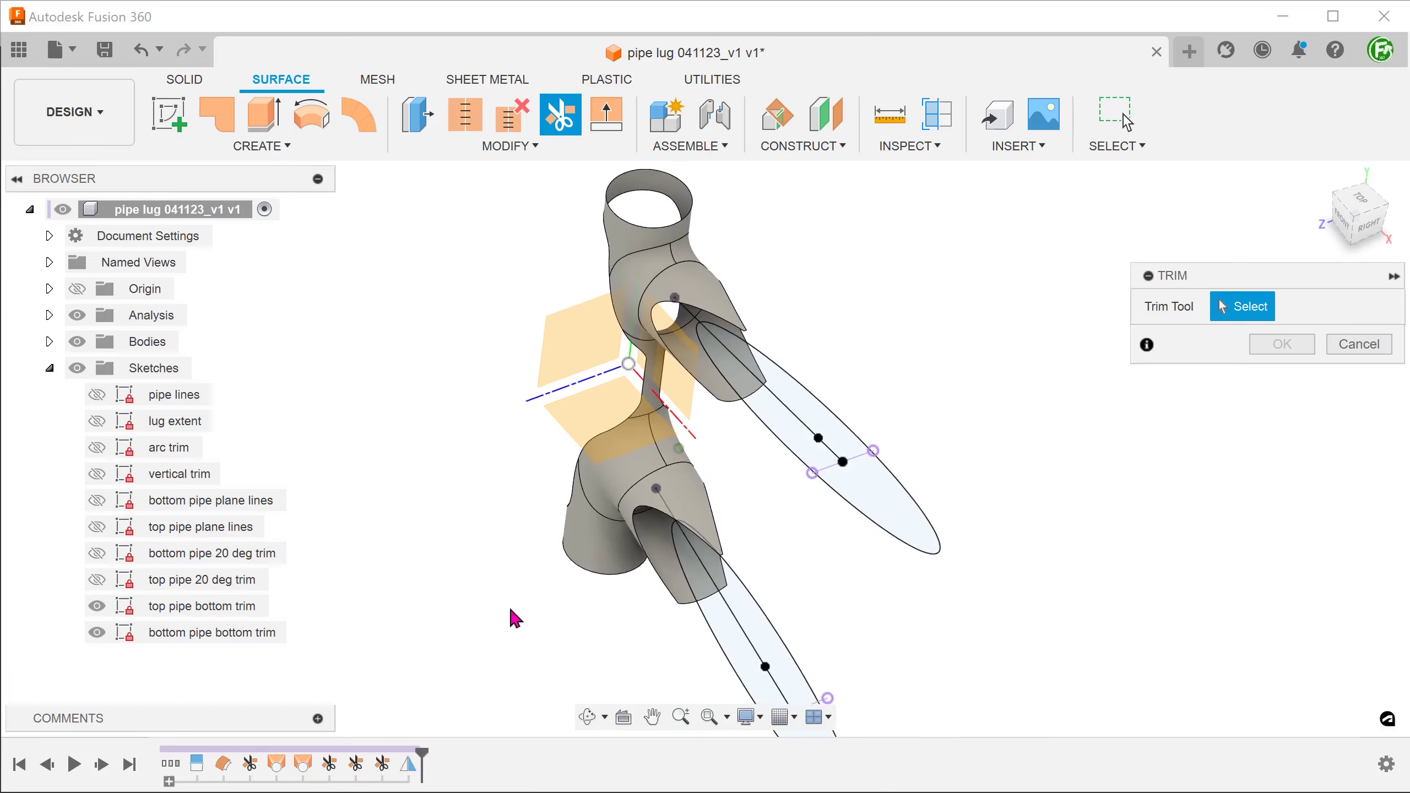
click(737, 442)
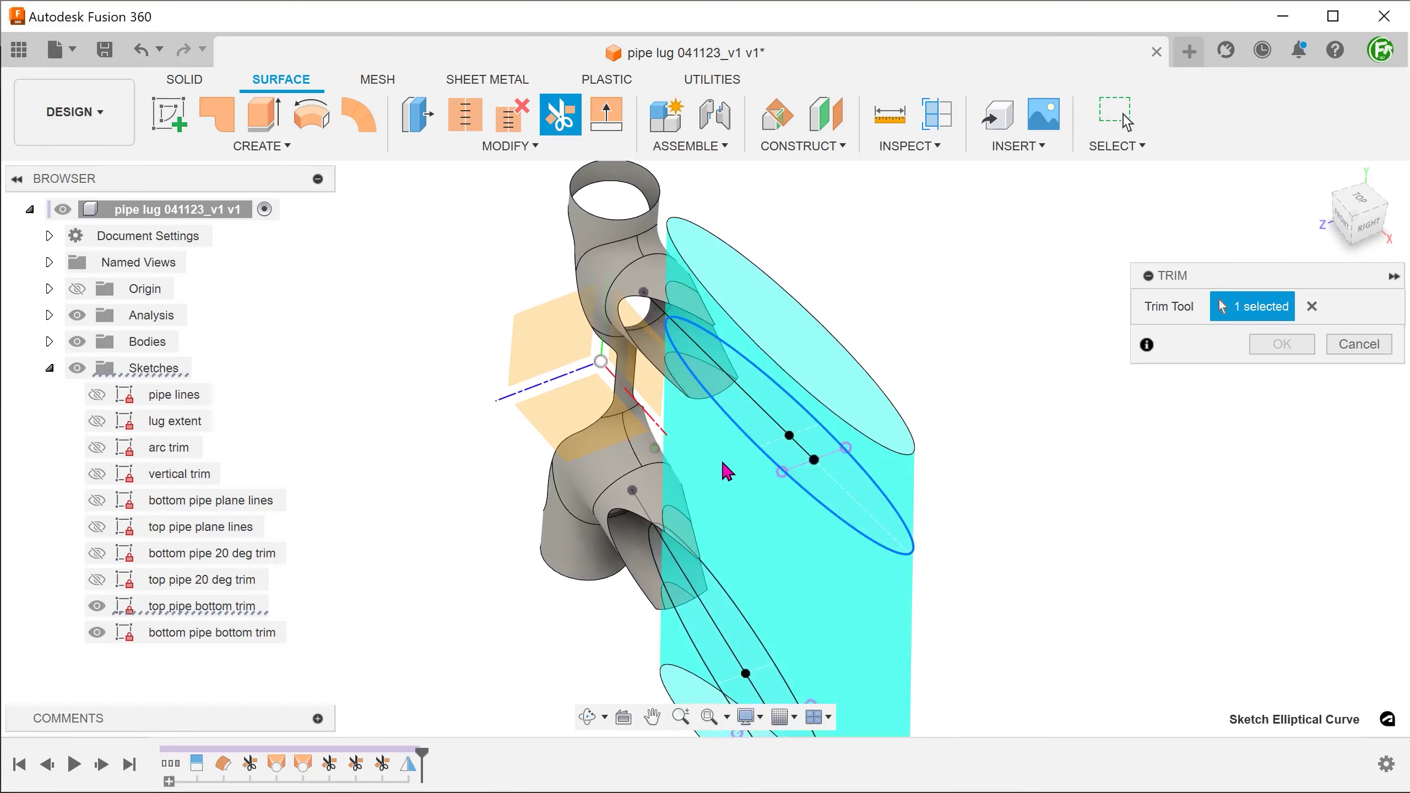
scroll(713, 465, up, 5)
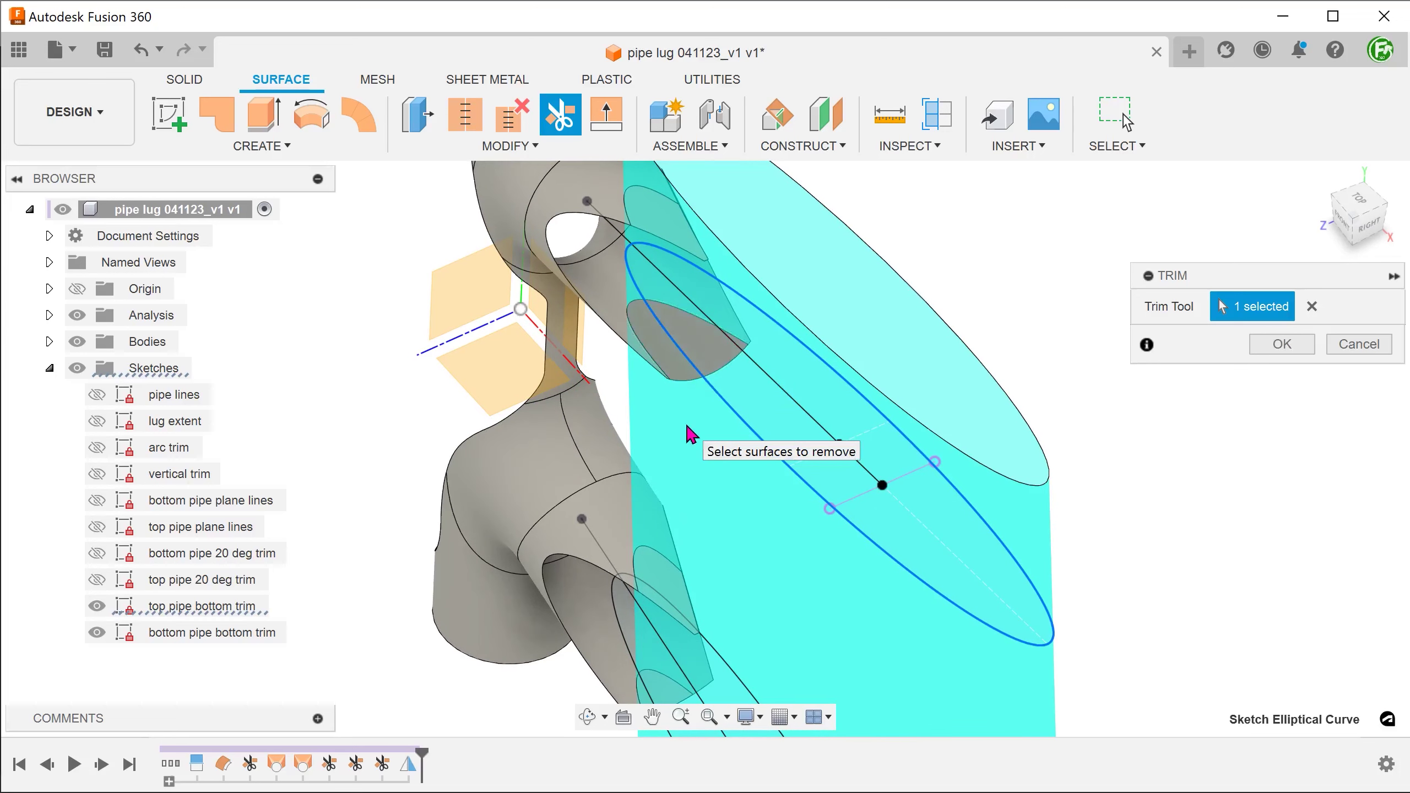
click(1256, 348)
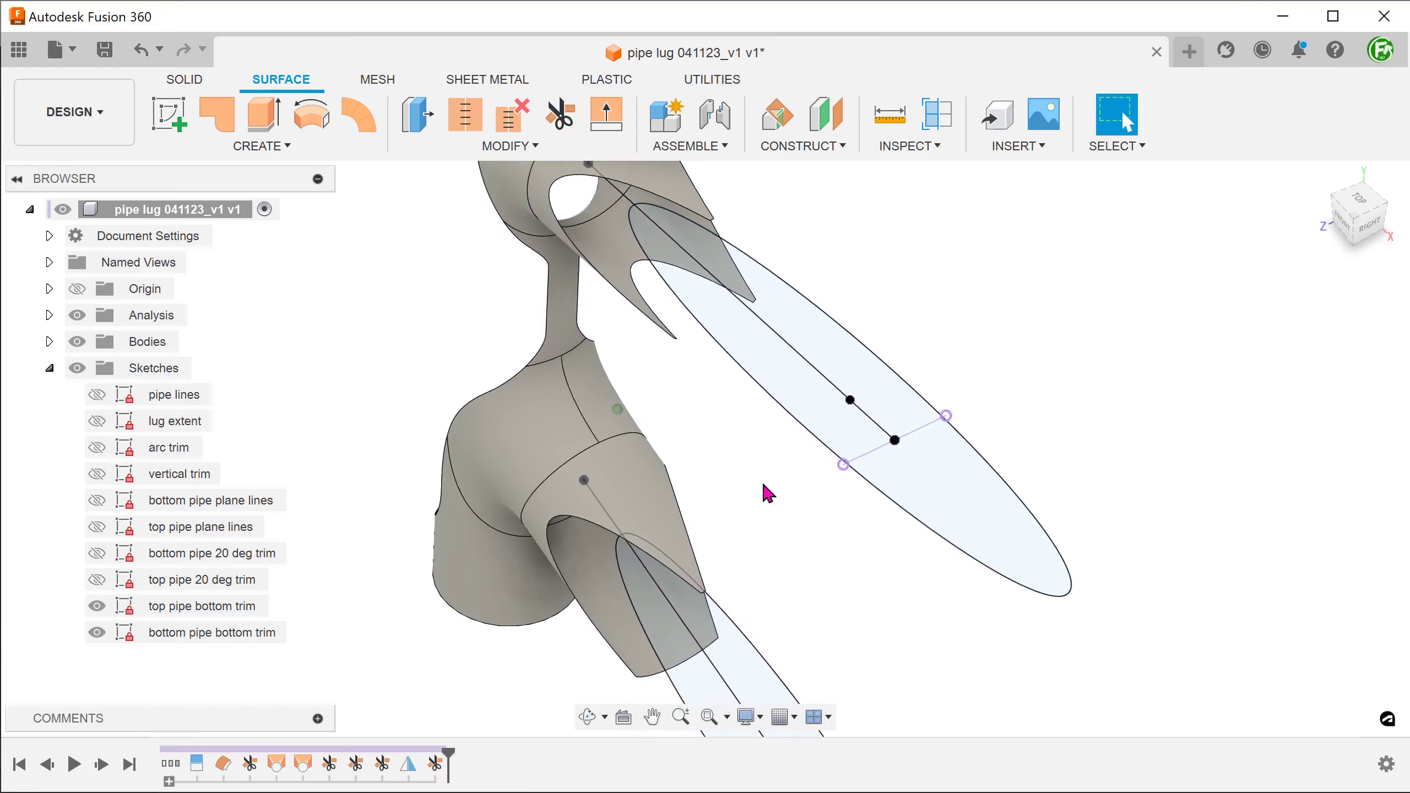
click(96, 607)
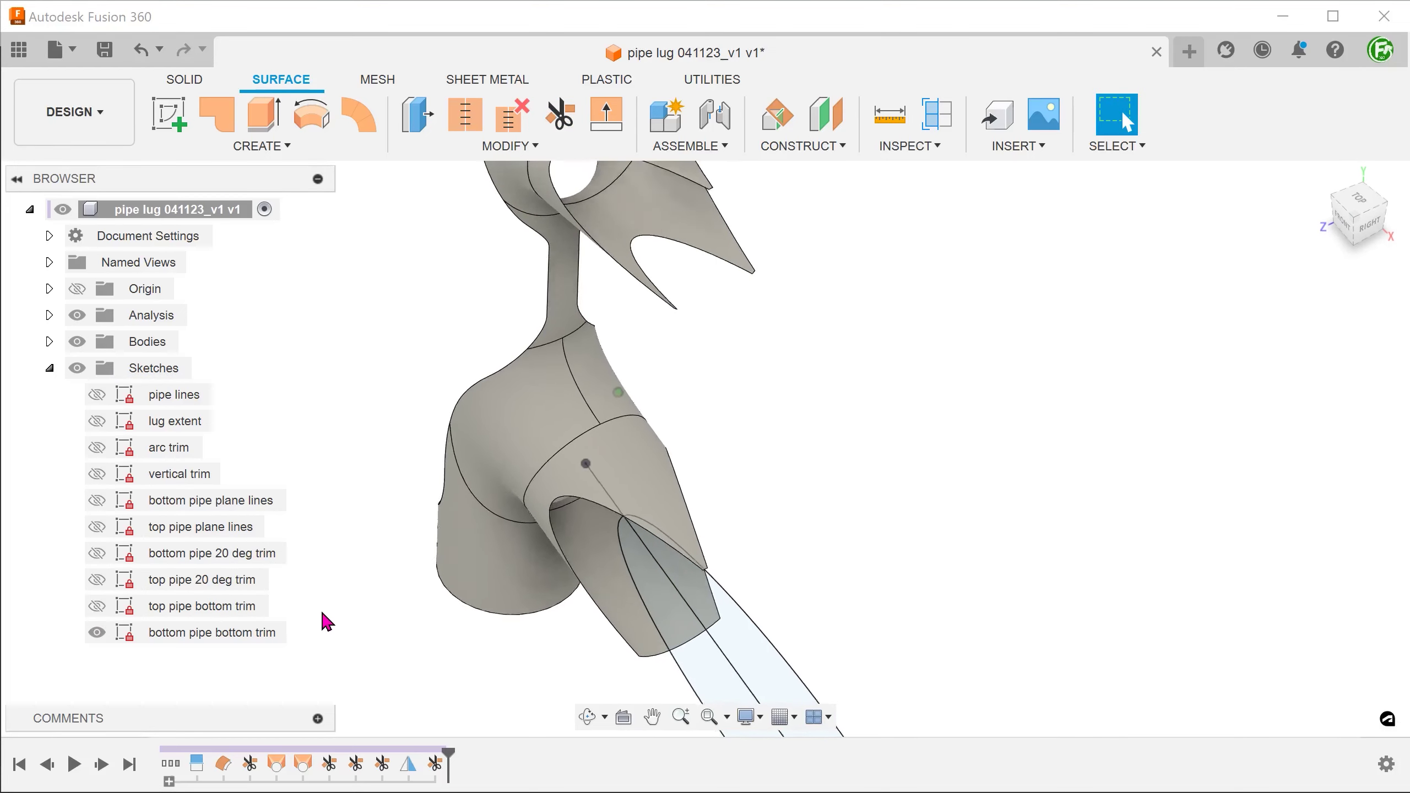
Step: Trim the underside of the bottom pipe surface with the "bottom pipe bottom trim" ellipse, removing the area inside it, and hide the sketch
right_click(379, 464)
click(374, 392)
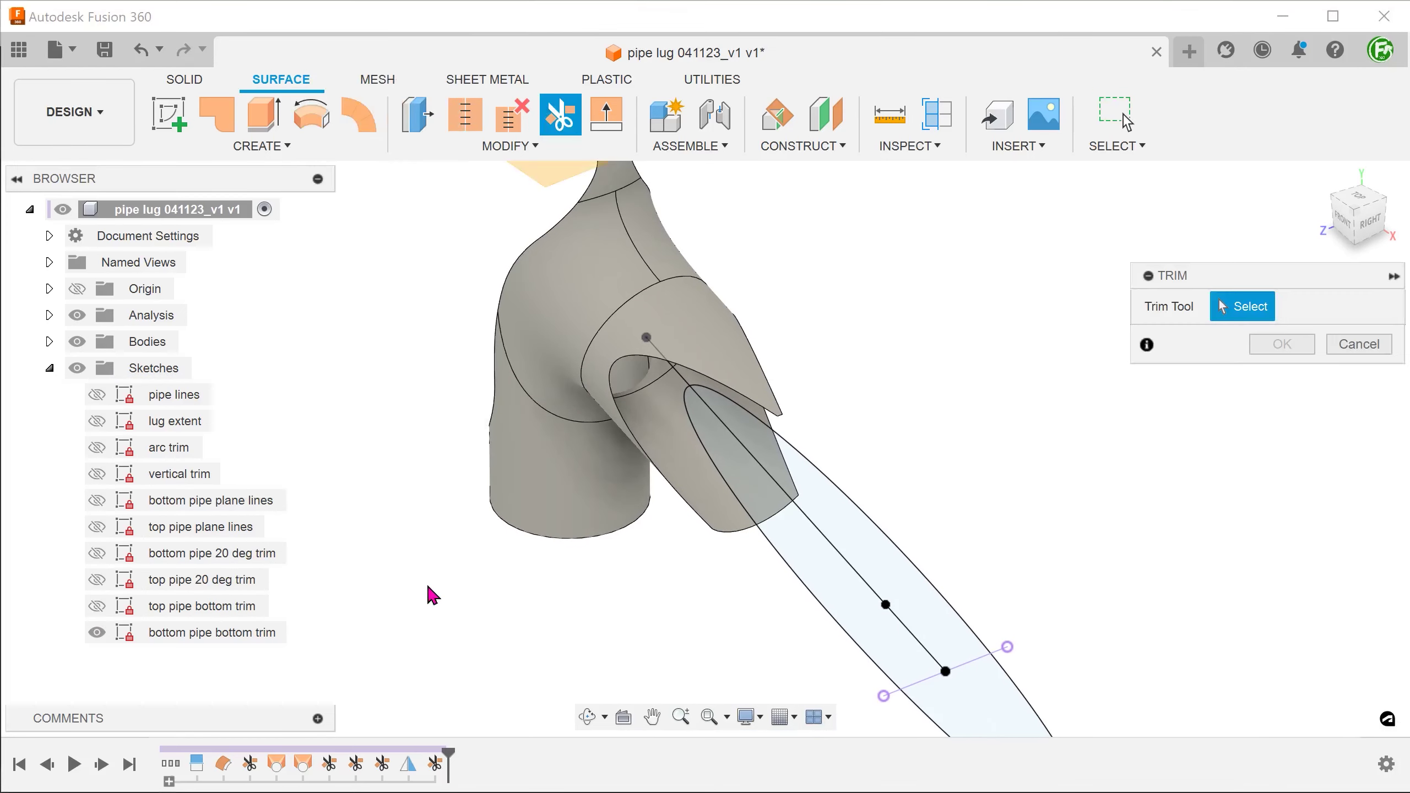
click(791, 579)
scroll(705, 608, up, 1)
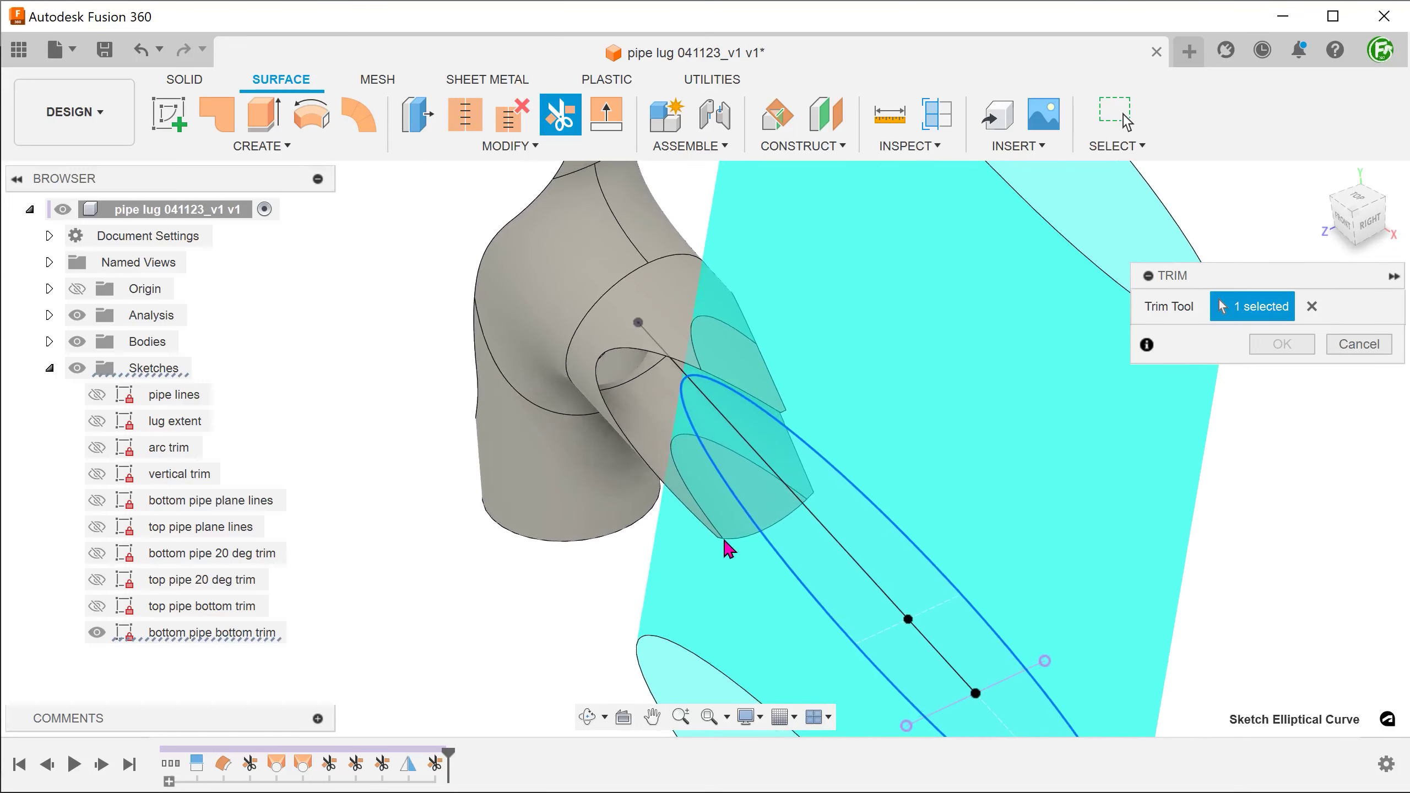
click(731, 528)
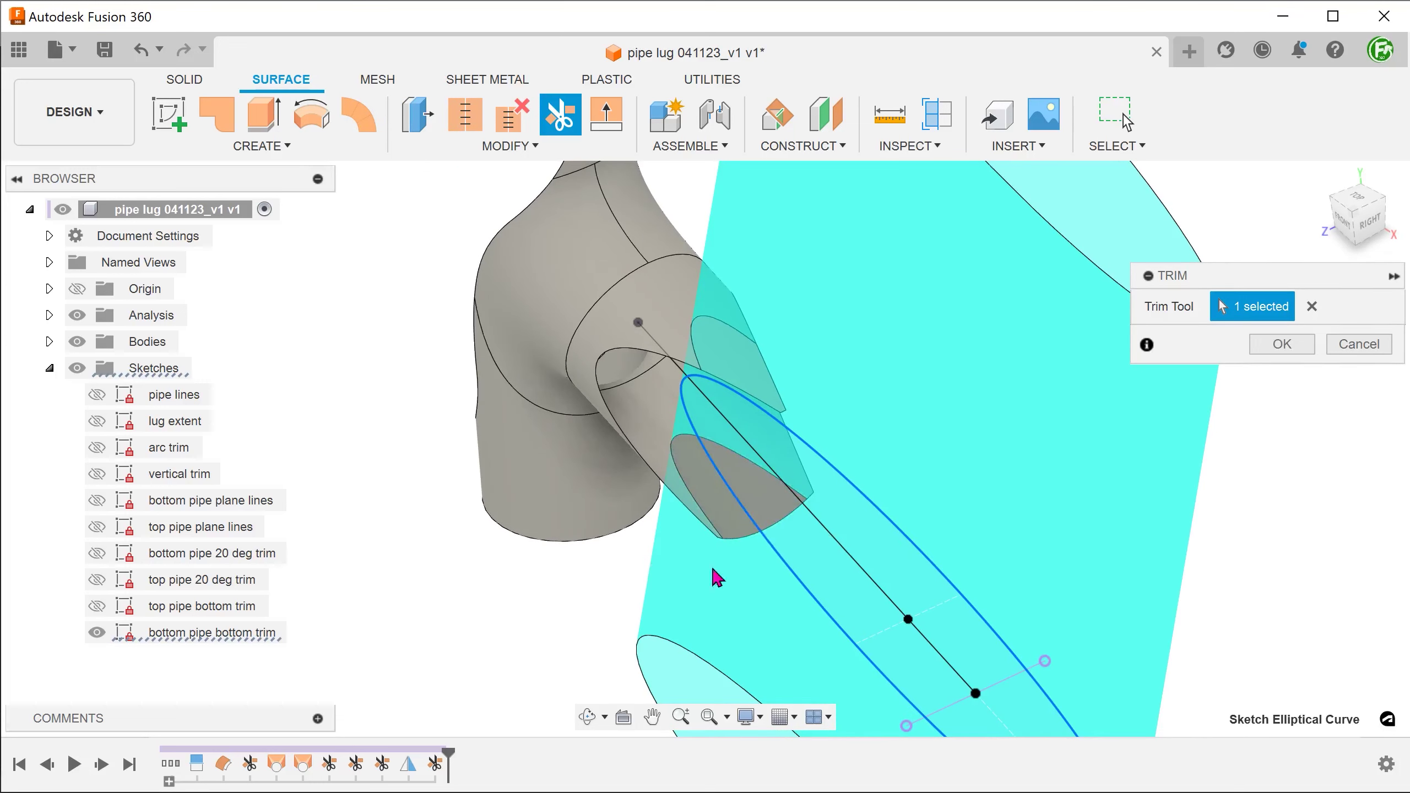
click(1277, 348)
click(96, 632)
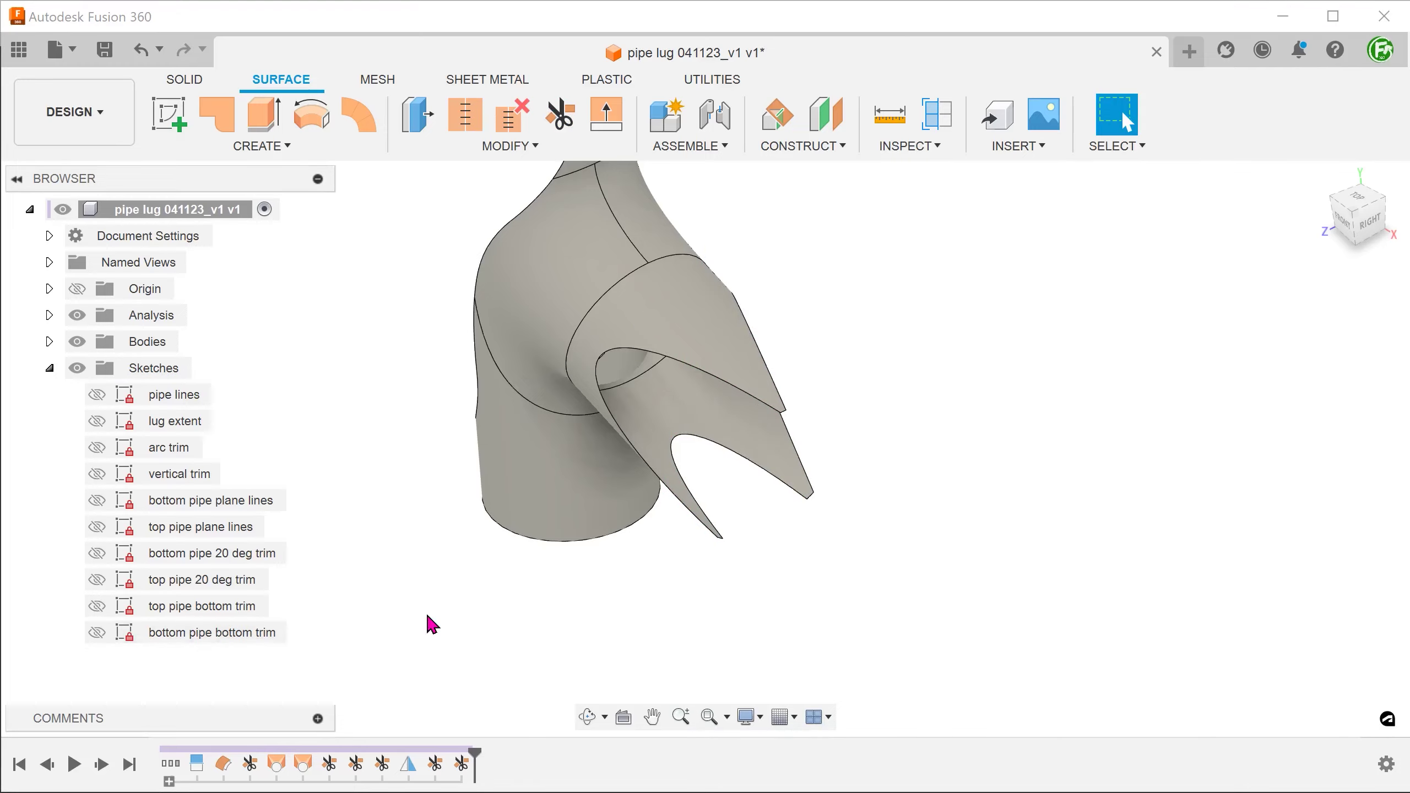
Step: Thicken the stitched lug surface by 1 mm on one side as a new body
shift+middle_drag(636, 627, 480, 675)
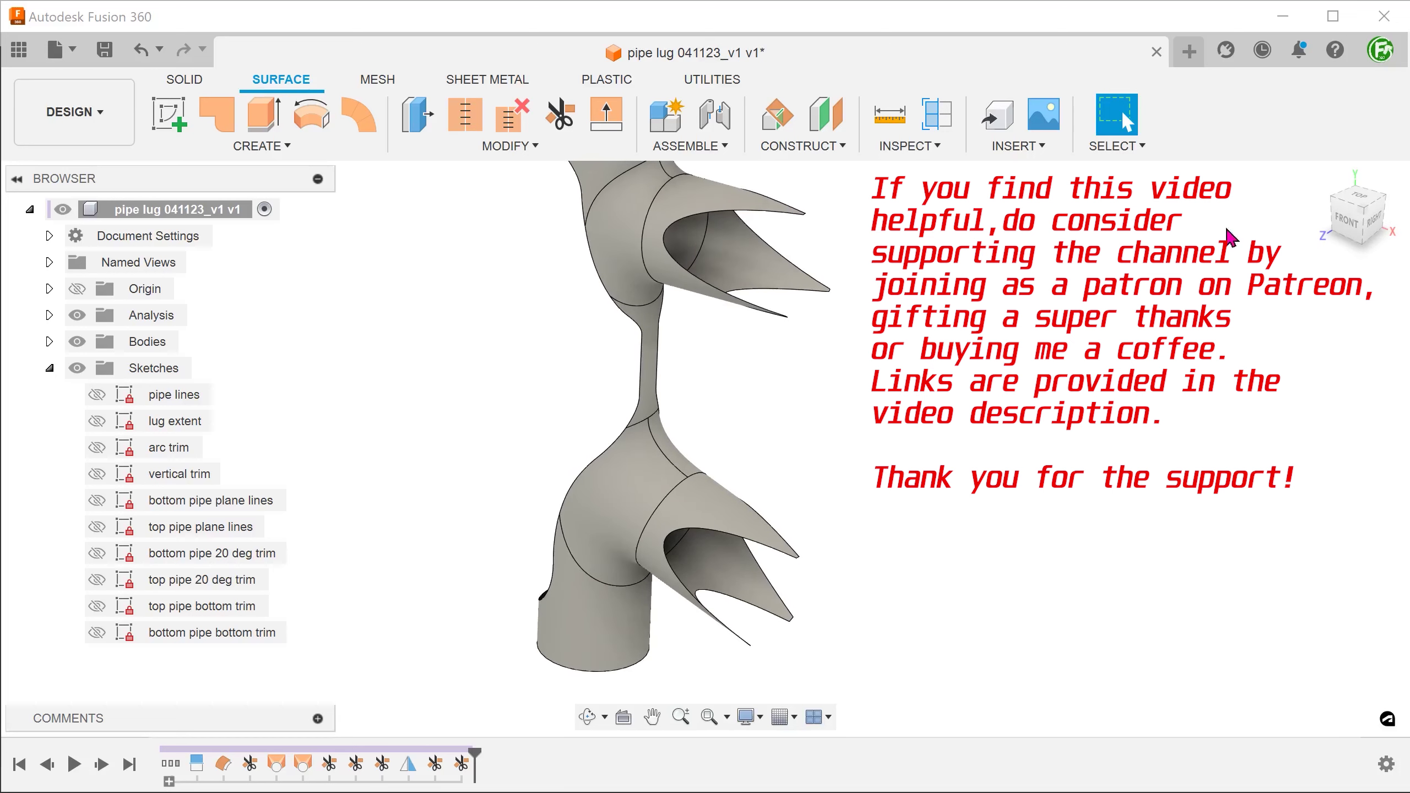
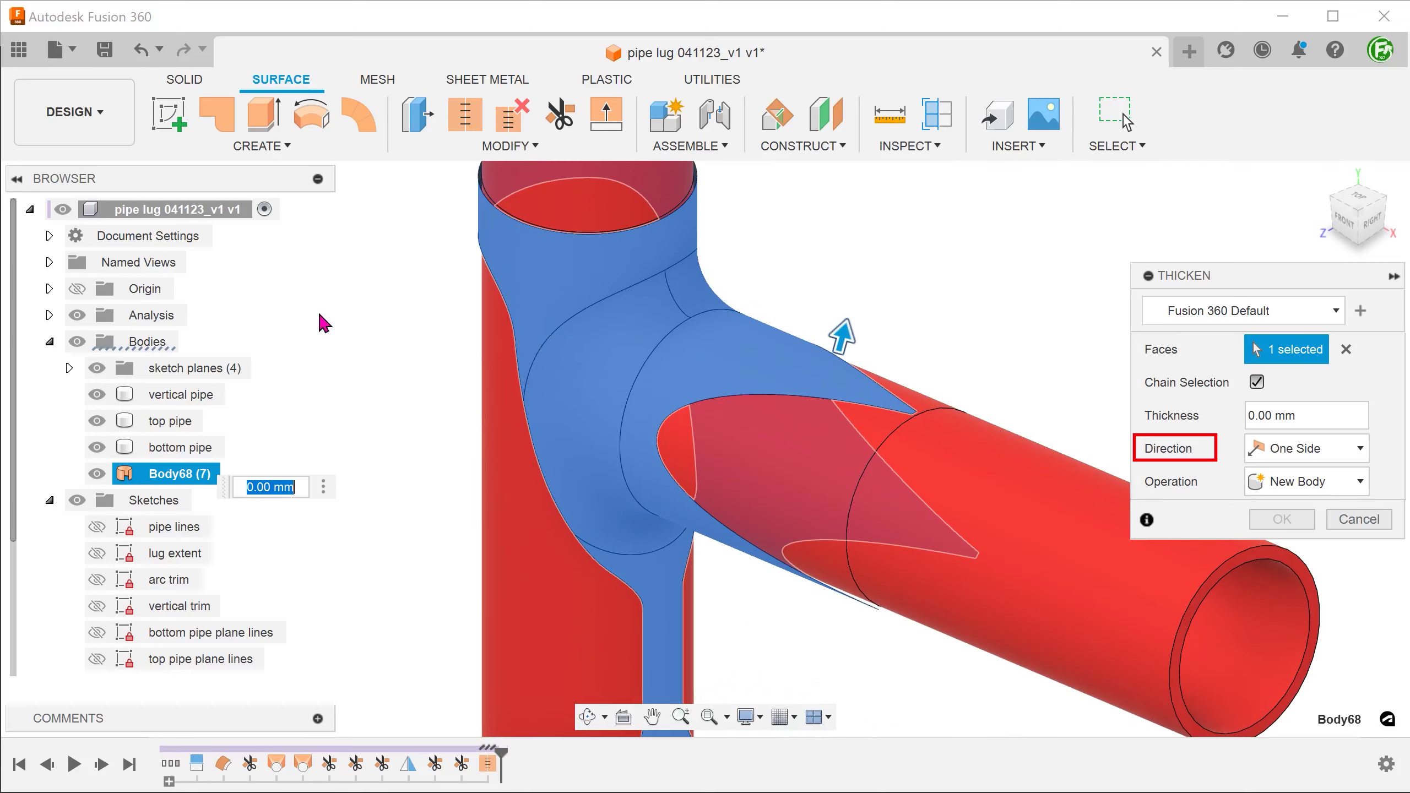
text(1)
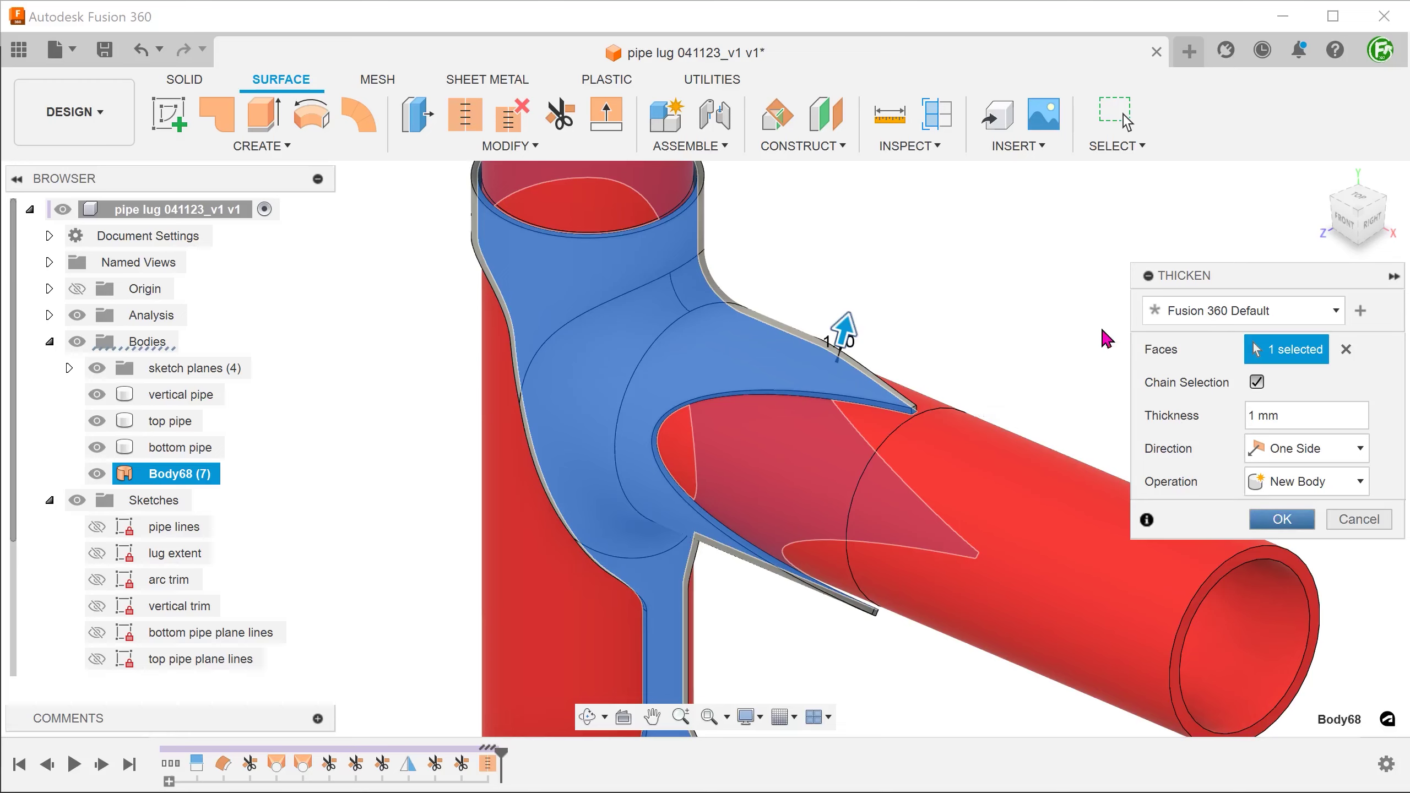
key(Return)
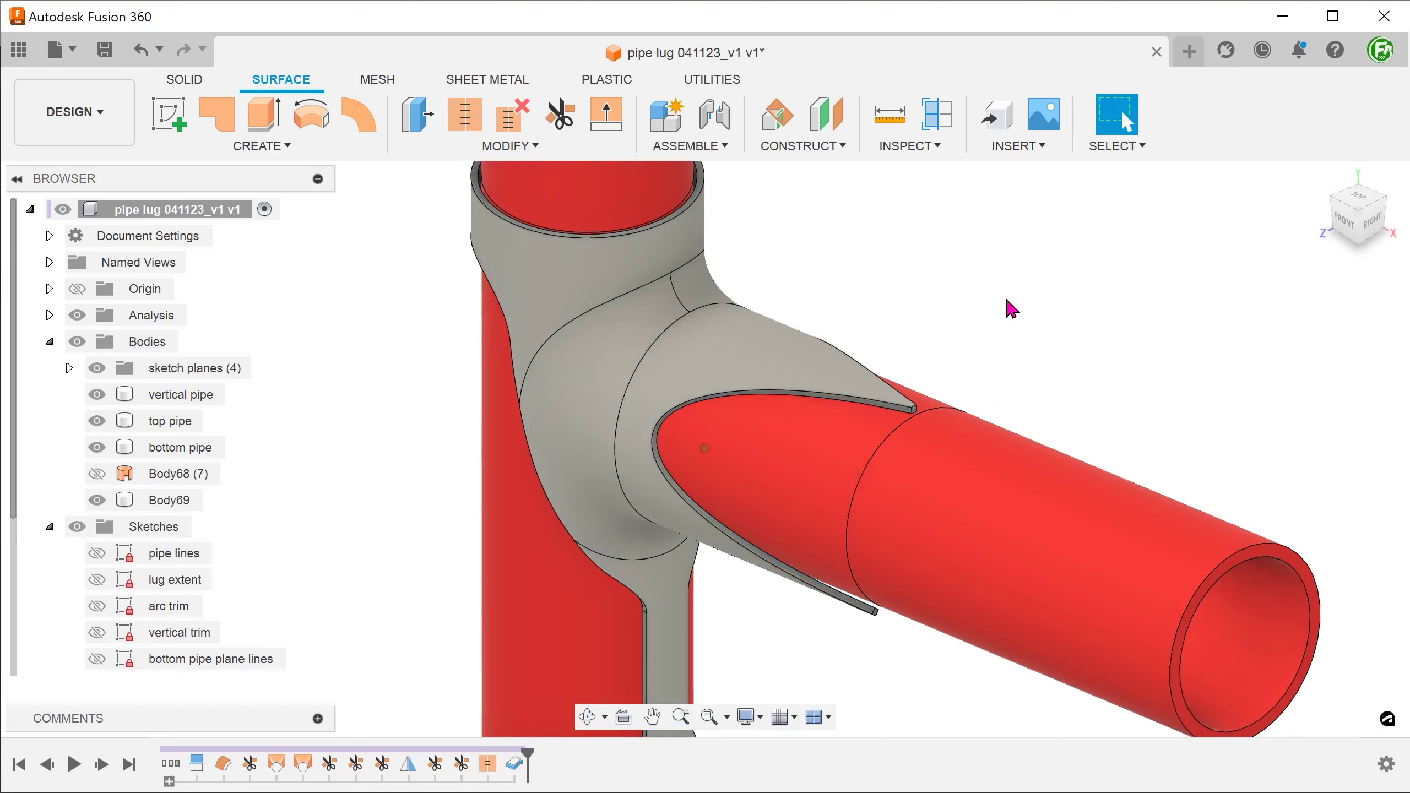
Step: Inspect the thickened lug around the angled pipes, restore the HOME view and create a sketch on the front XY origin plane
scroll(1006, 303, down, 2)
shift+middle_drag(1004, 299, 999, 299)
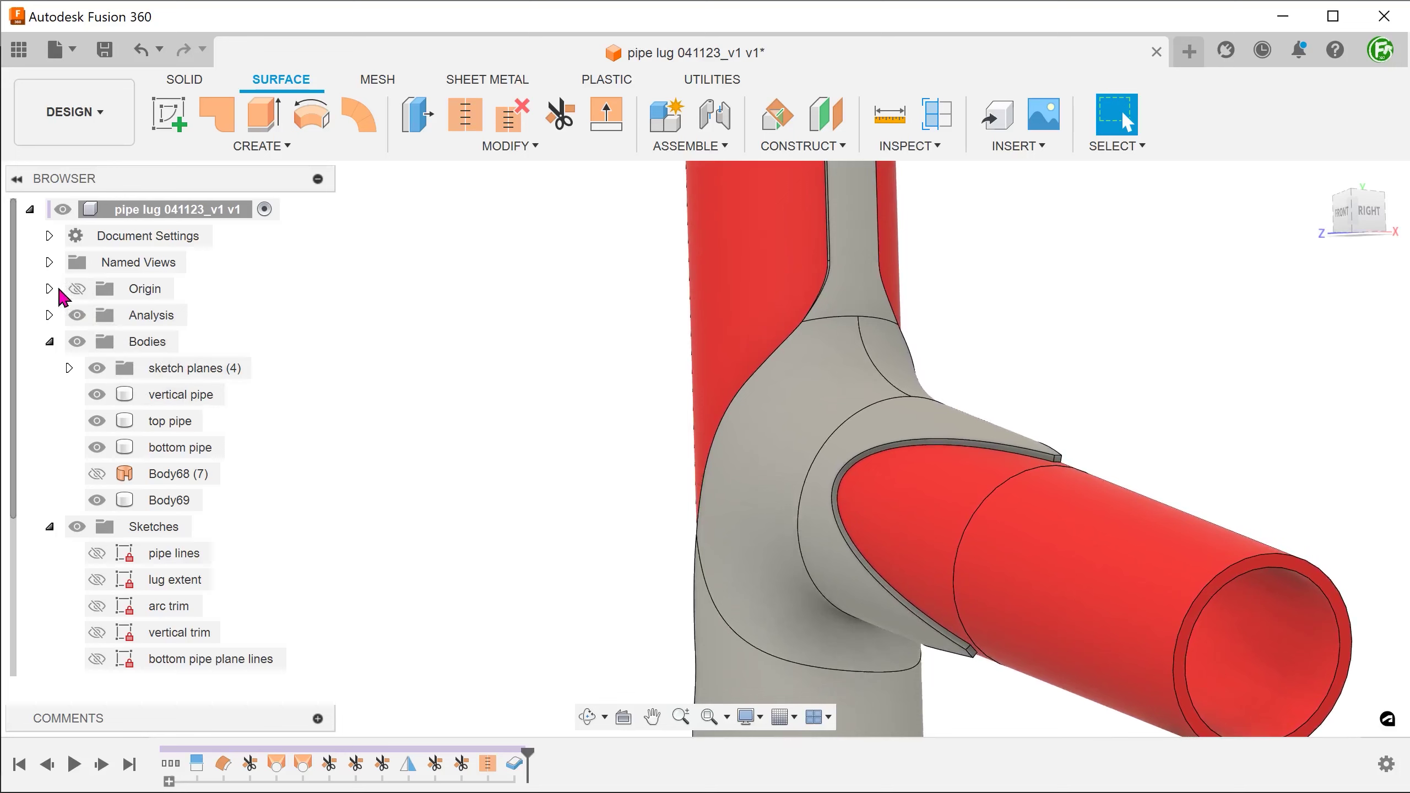
click(49, 262)
double_click(139, 369)
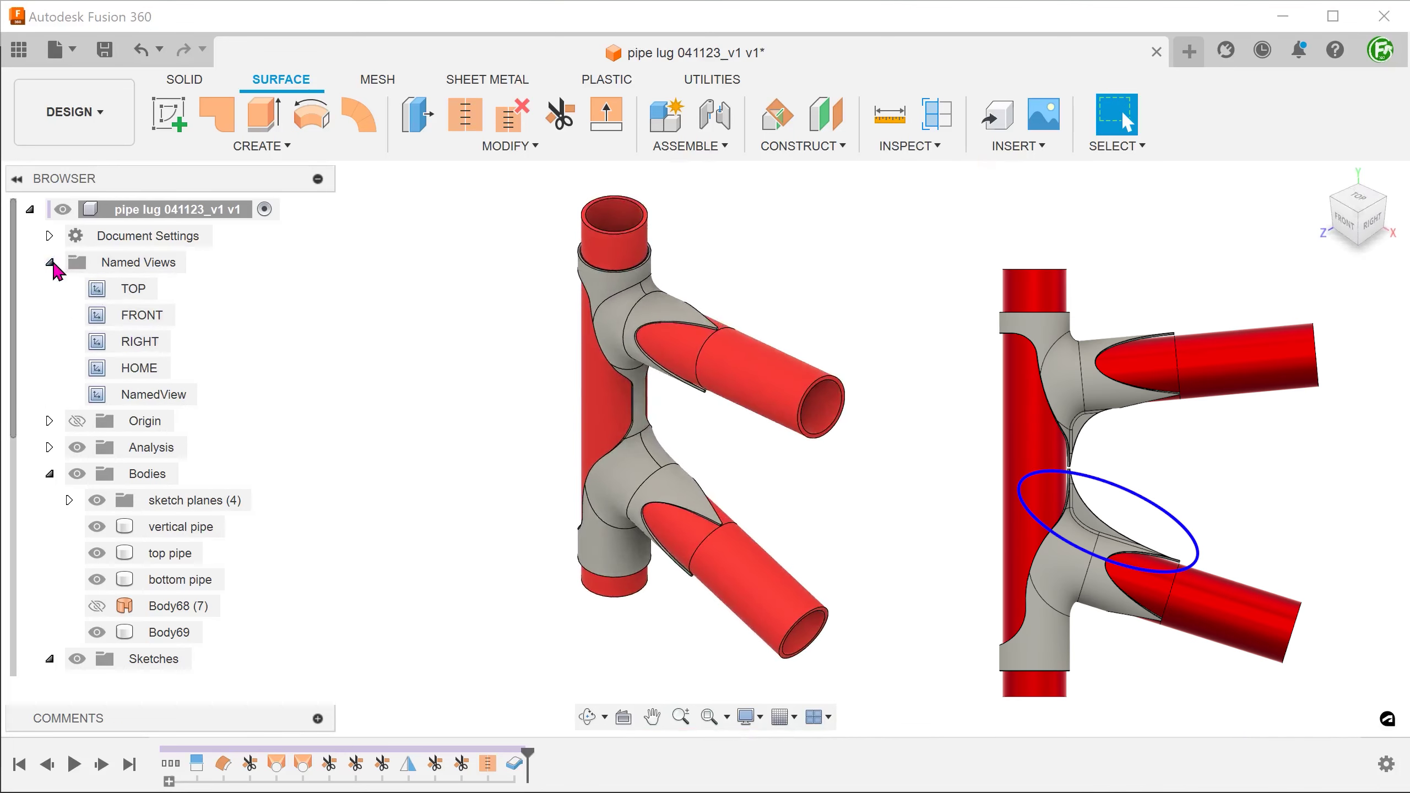
click(50, 263)
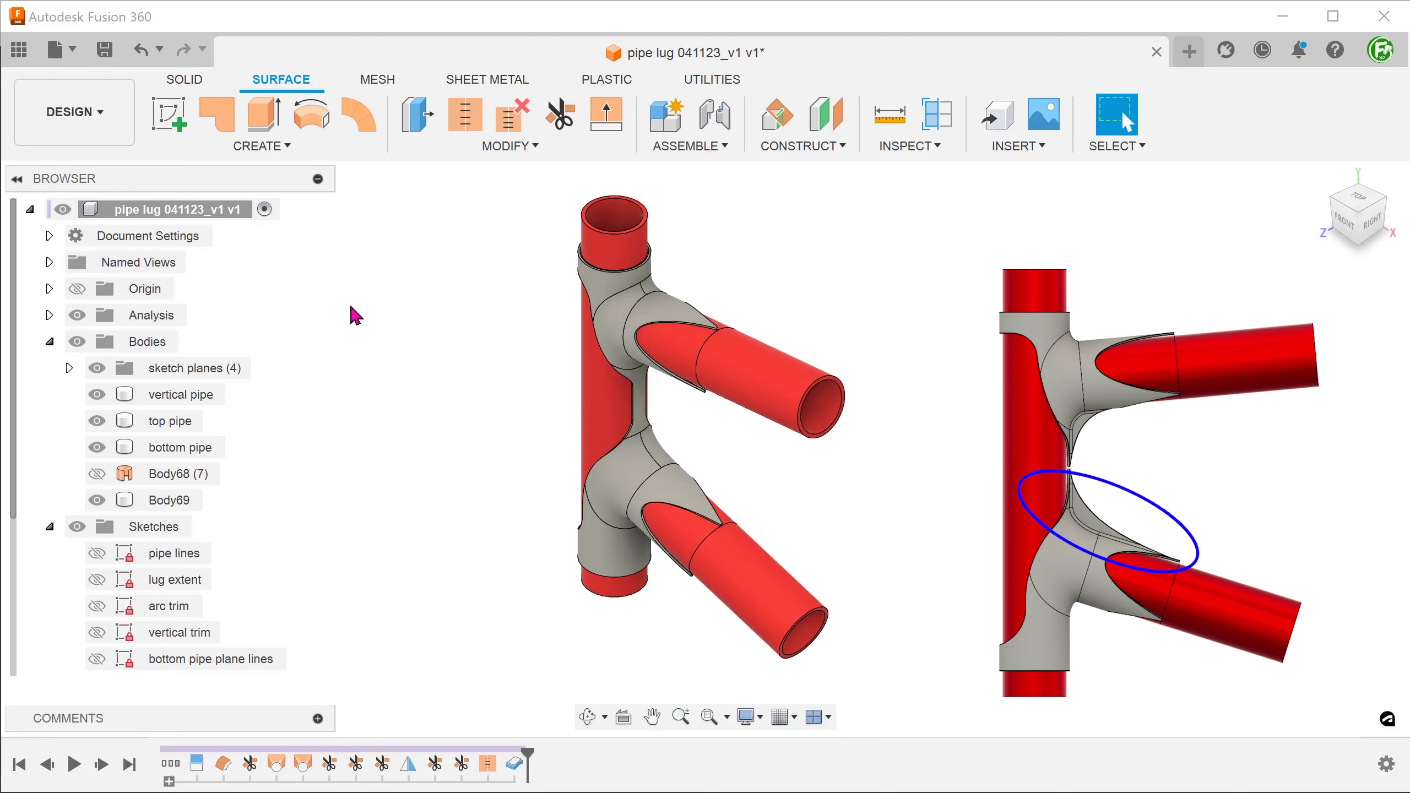
right_click(389, 324)
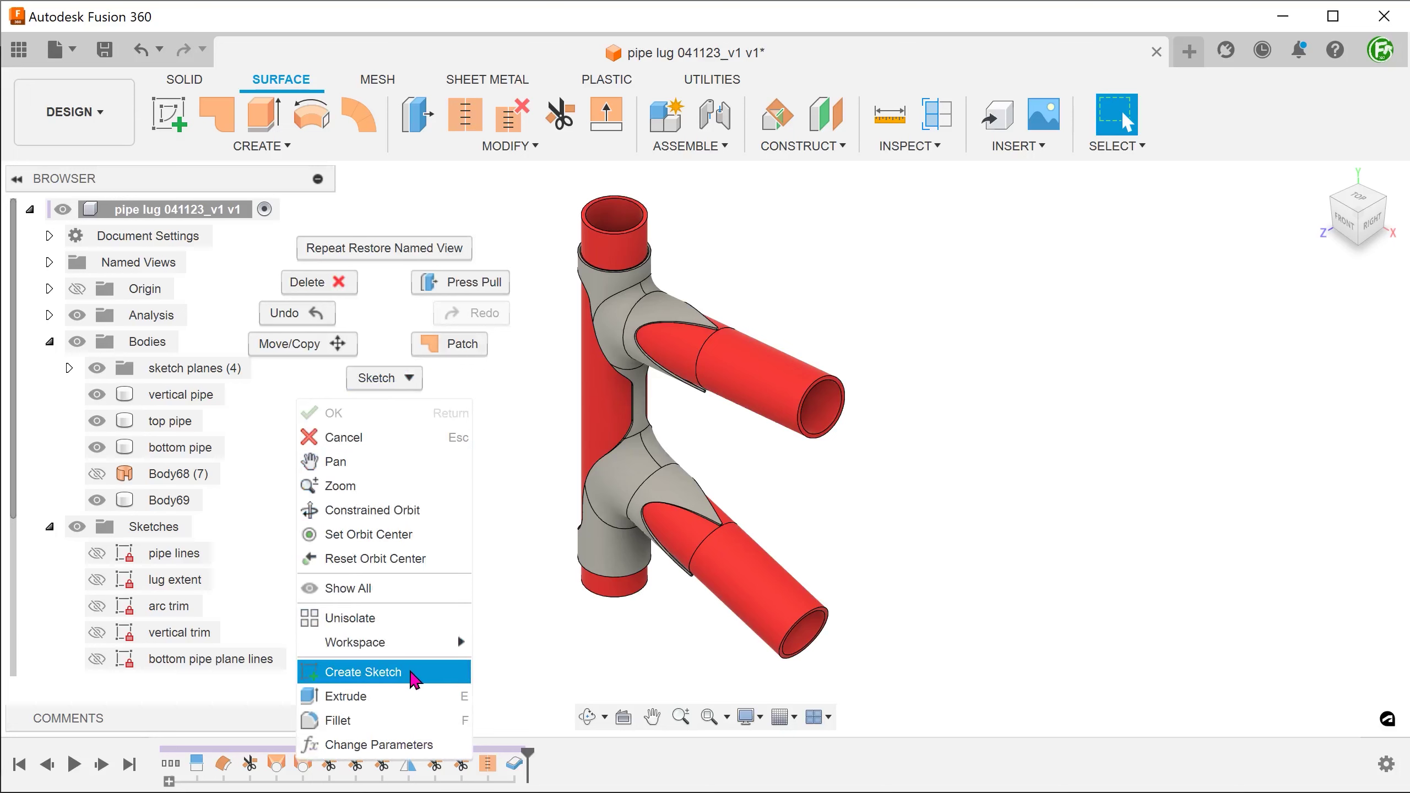
click(409, 672)
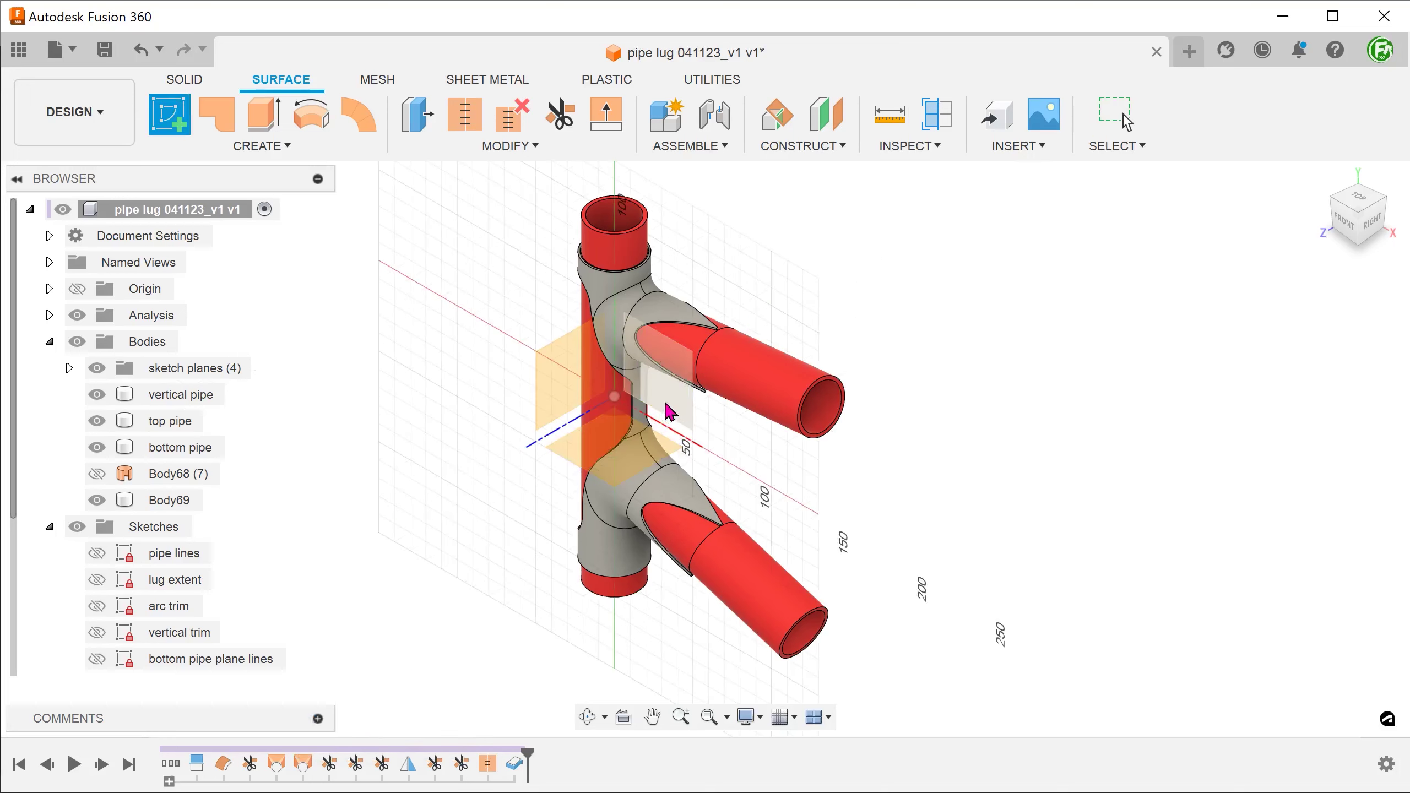
click(671, 412)
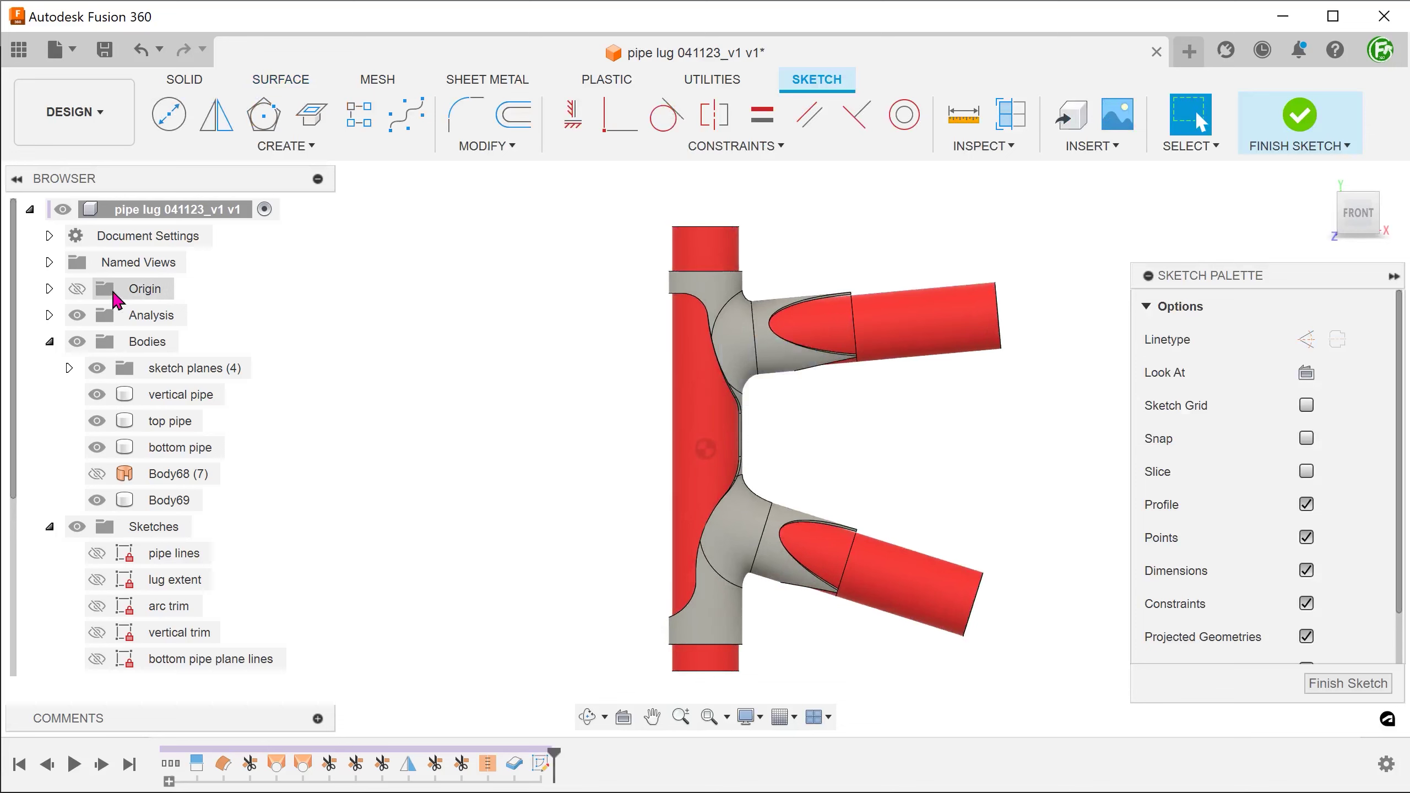
Step: Restore the HOME view and use Intersect to create sketch curves from the lug's middle strip, lower blend face and bottom pipe sleeve face
click(49, 262)
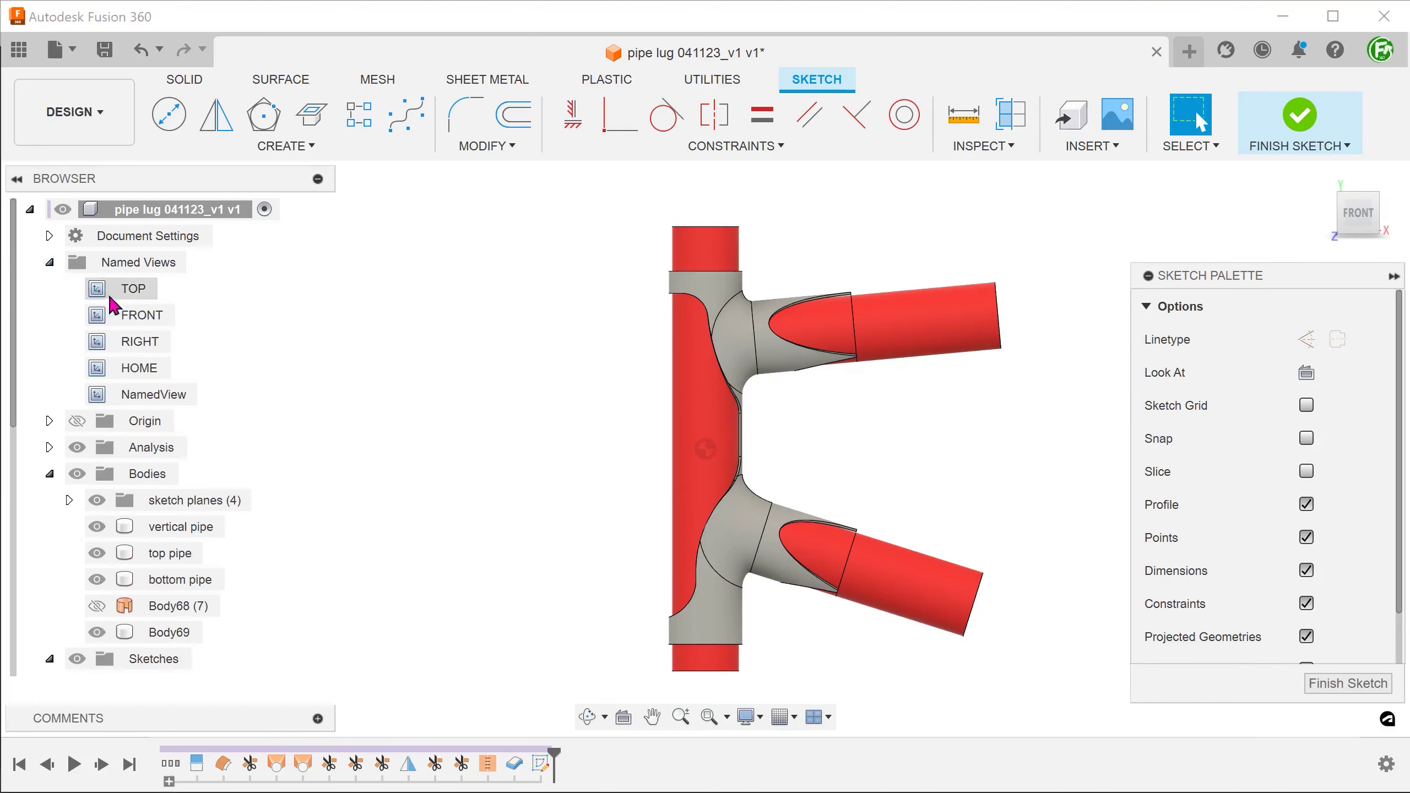
double_click(139, 368)
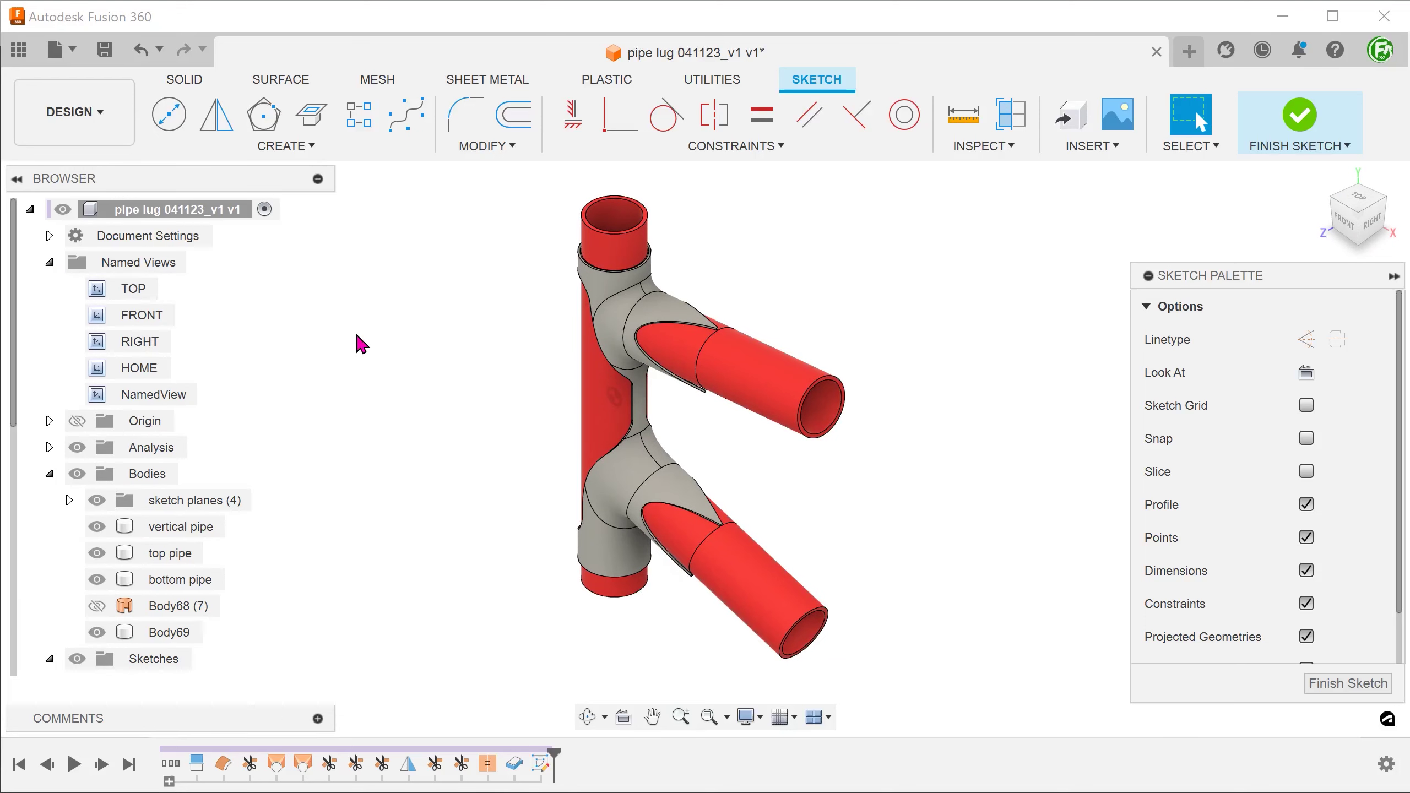
click(286, 146)
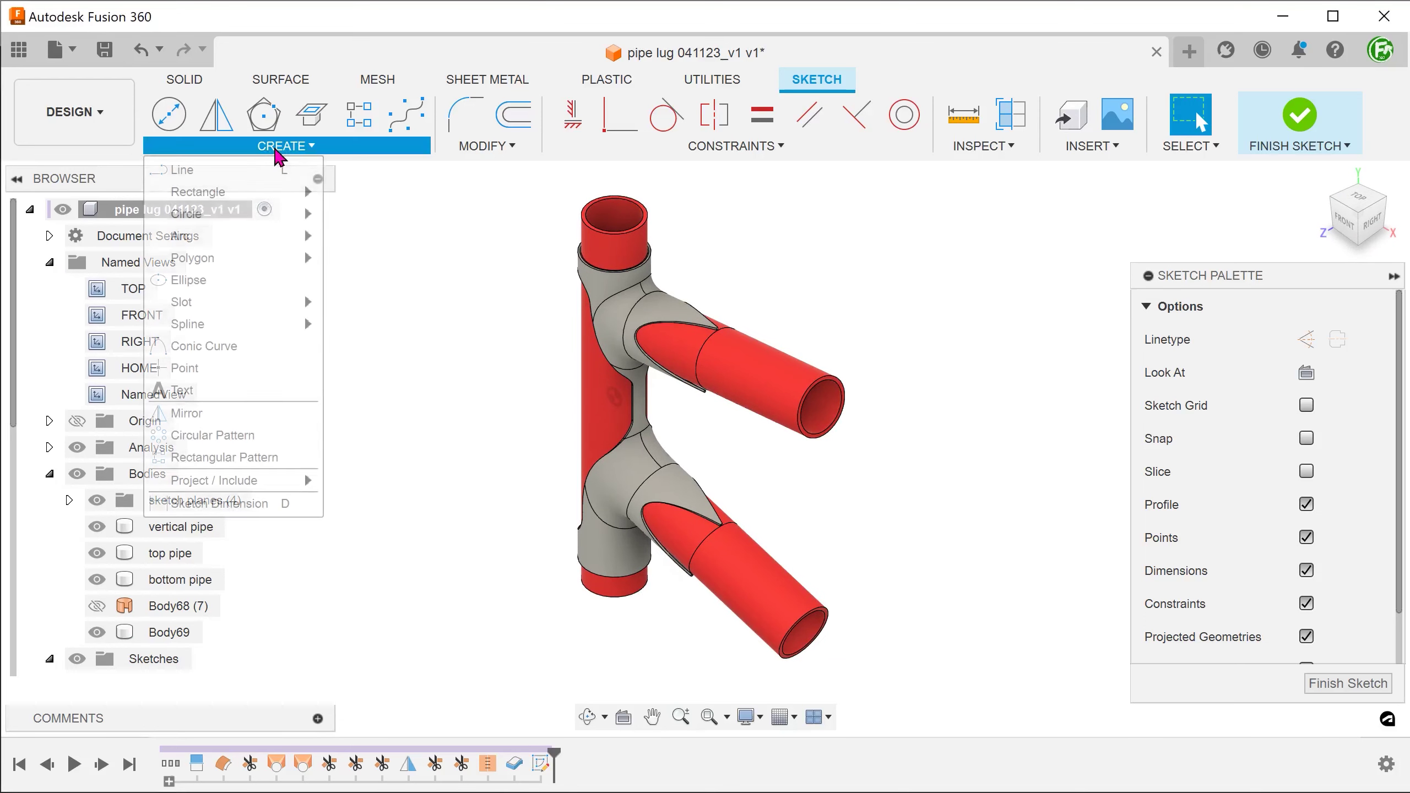
mouse_move(304, 479)
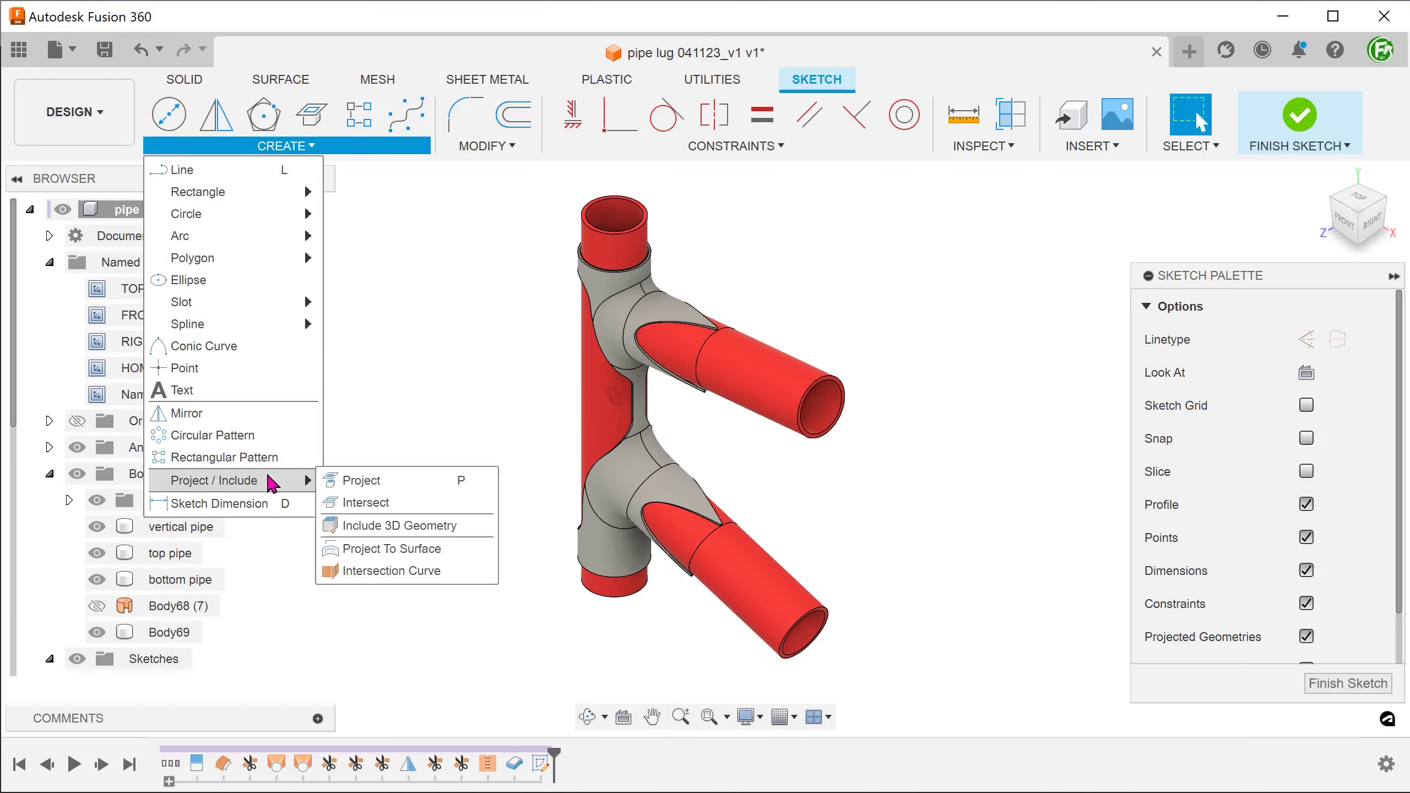
click(409, 504)
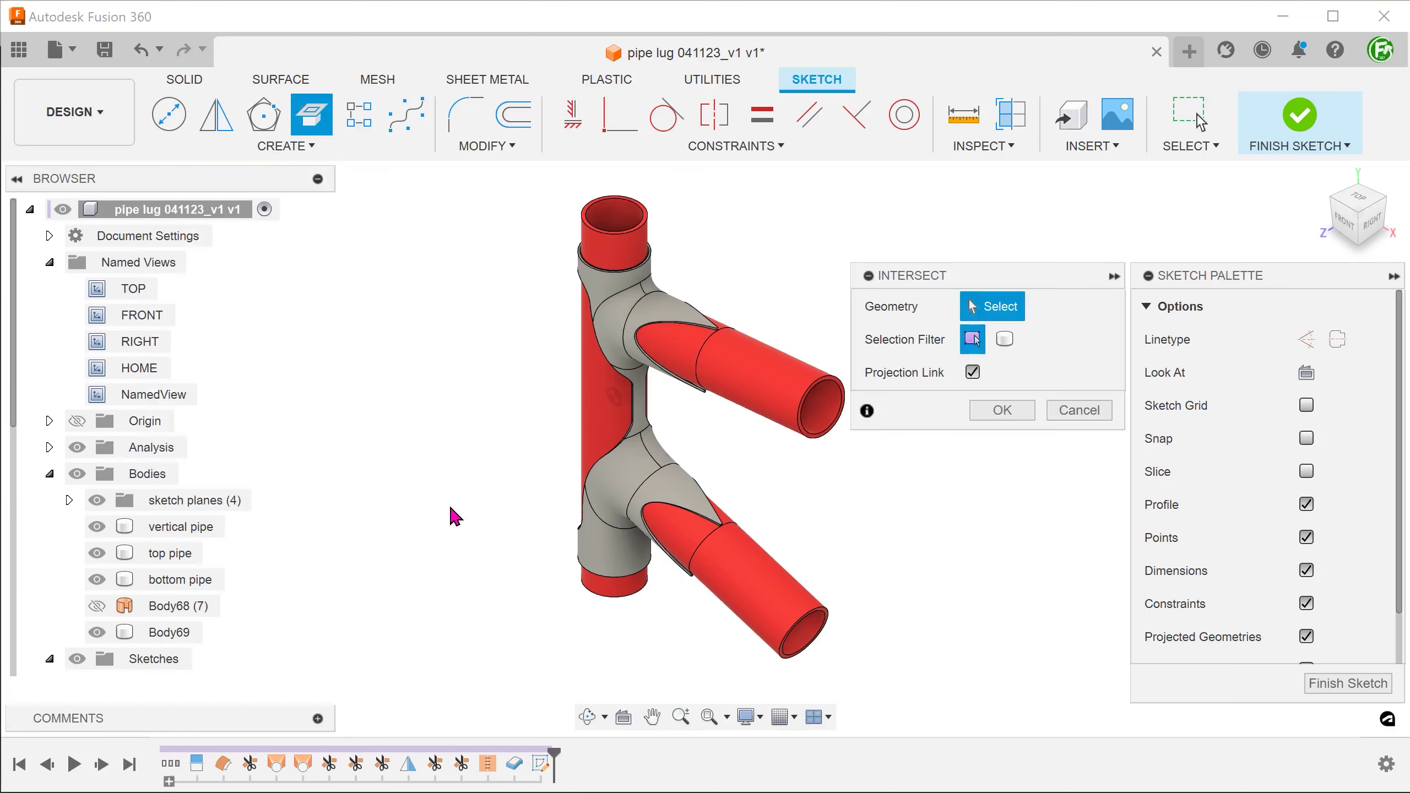
scroll(455, 516, up, 10)
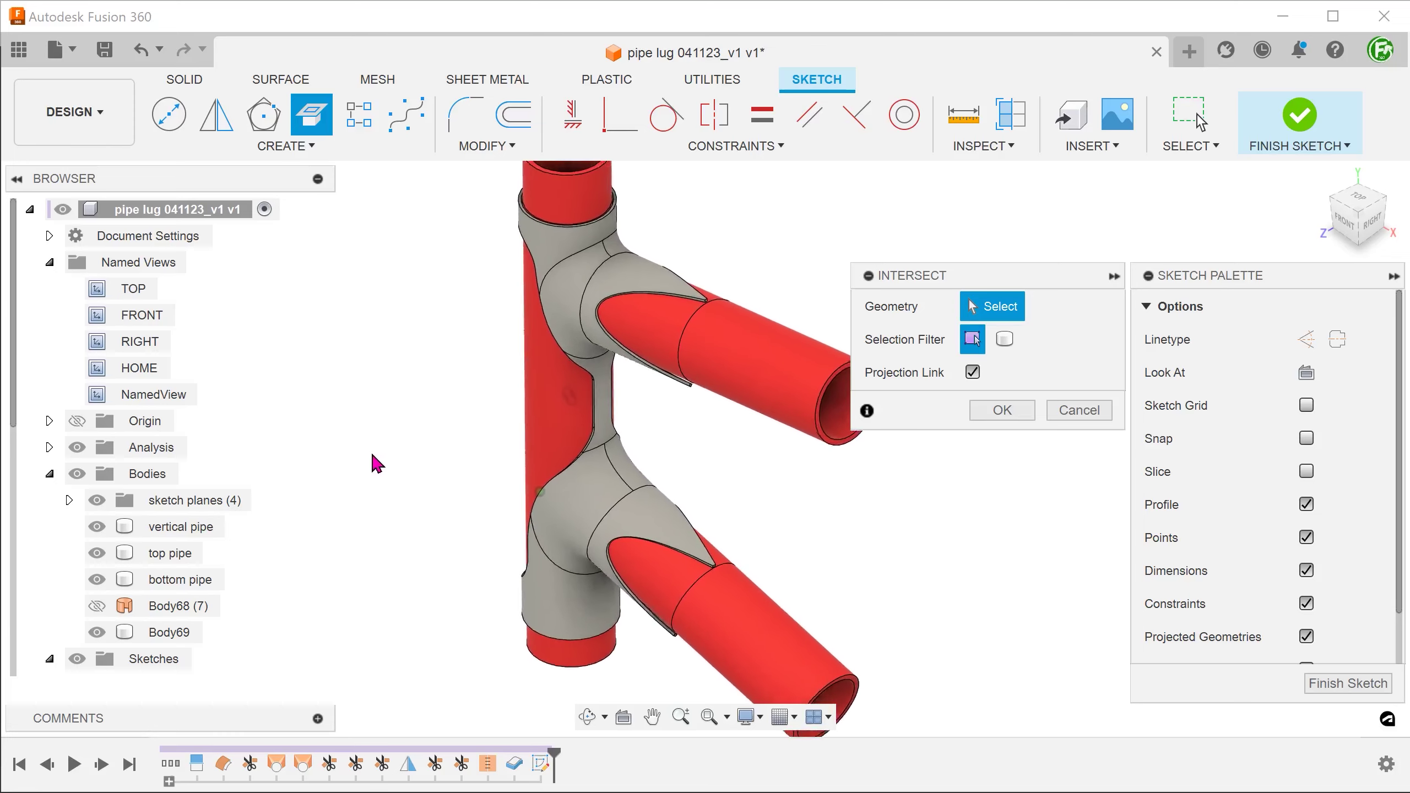
scroll(349, 457, up, 5)
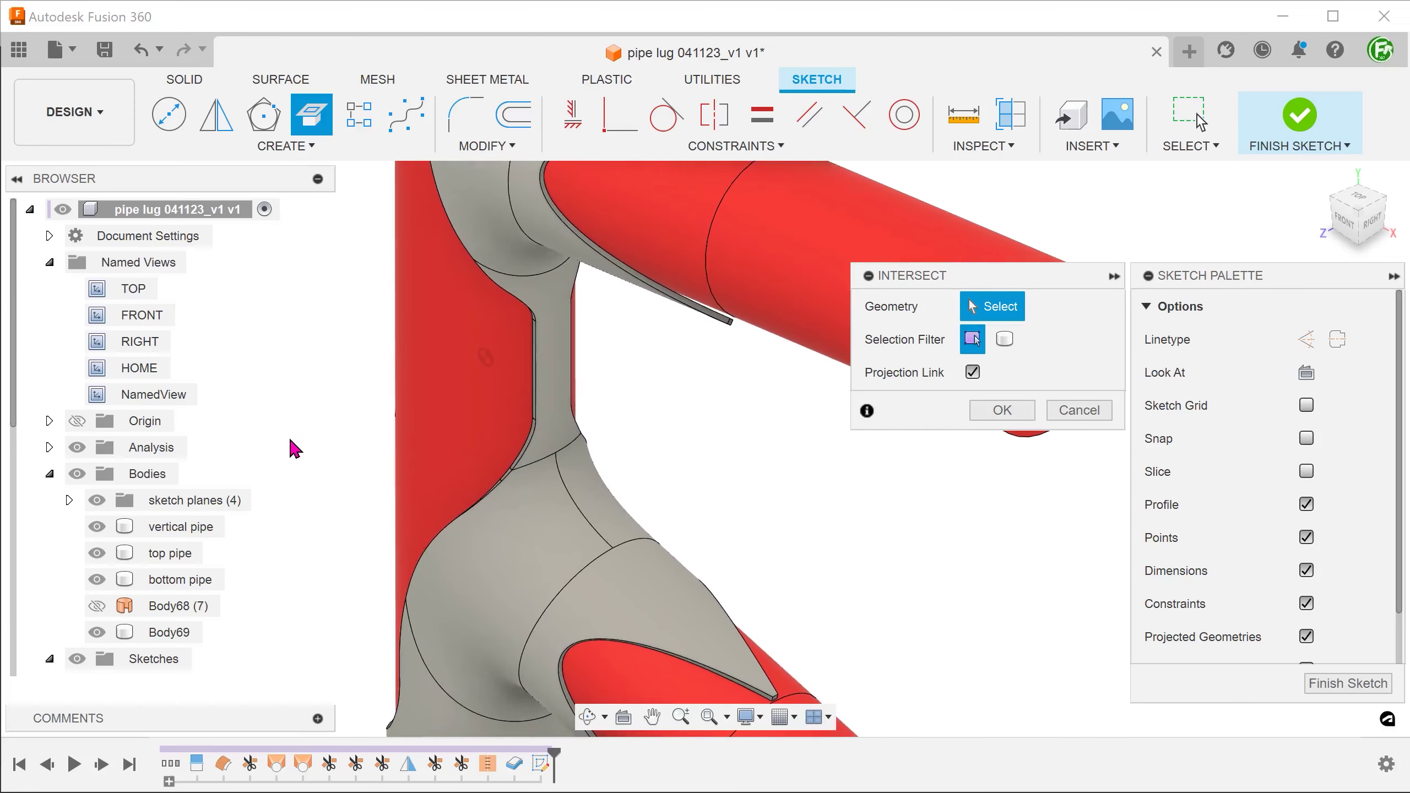
click(552, 418)
click(540, 513)
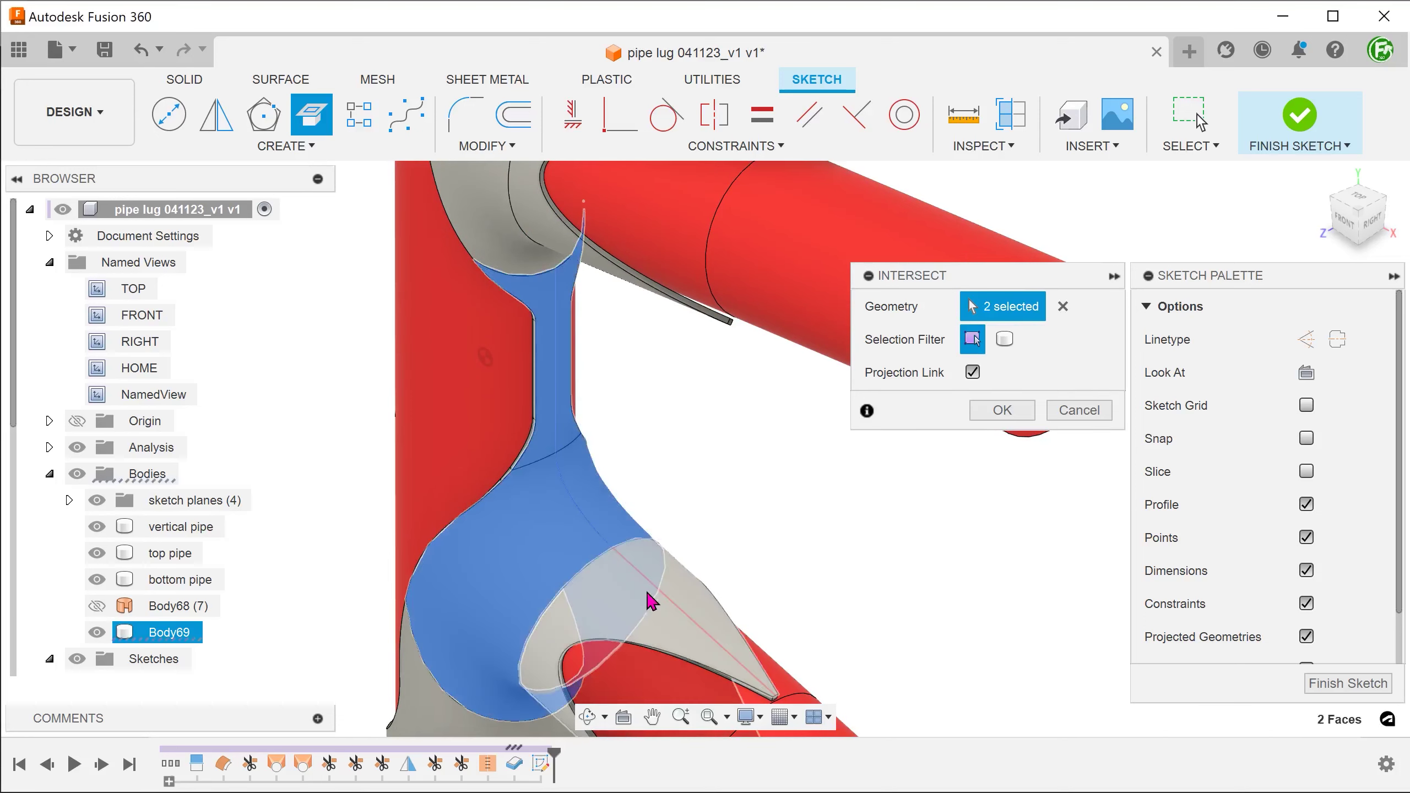
click(659, 612)
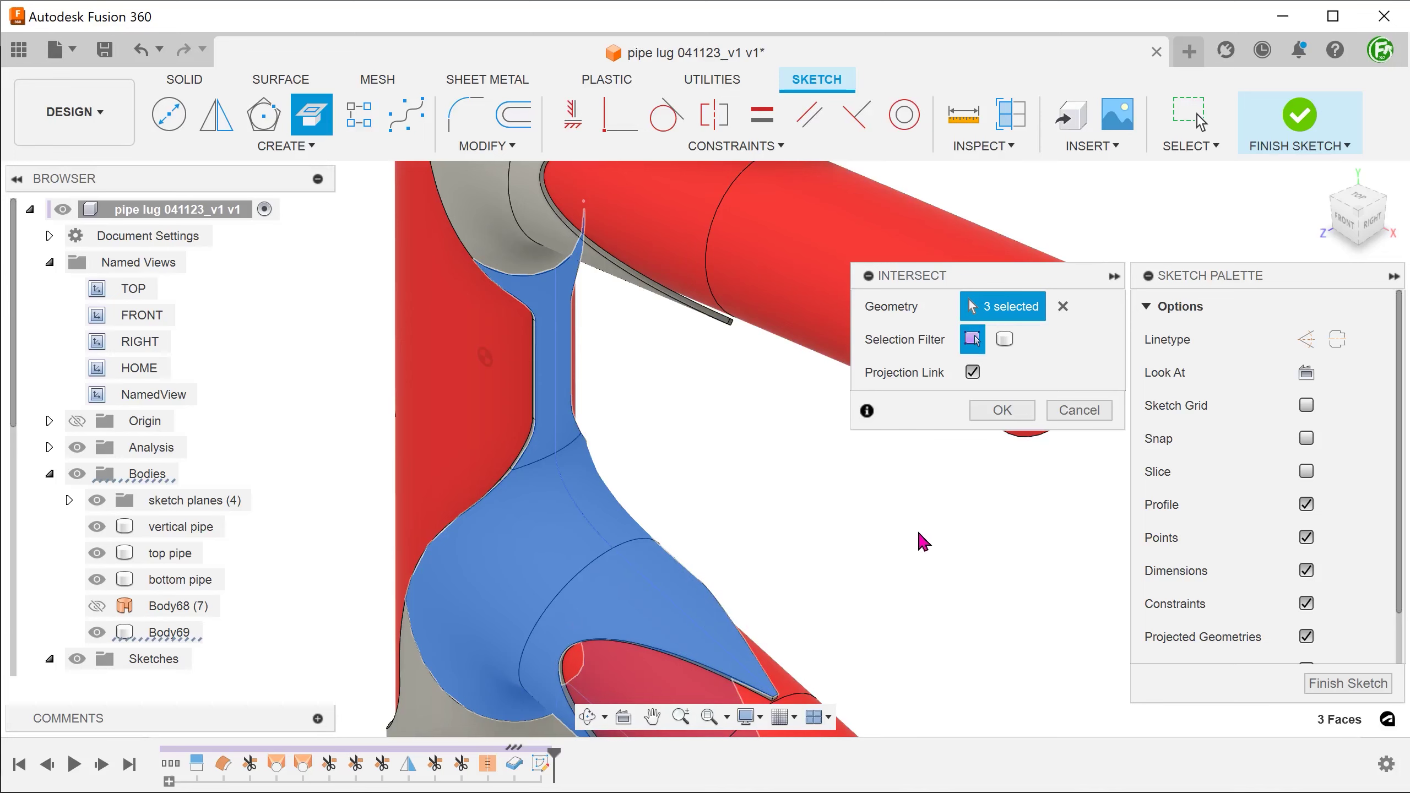
click(984, 412)
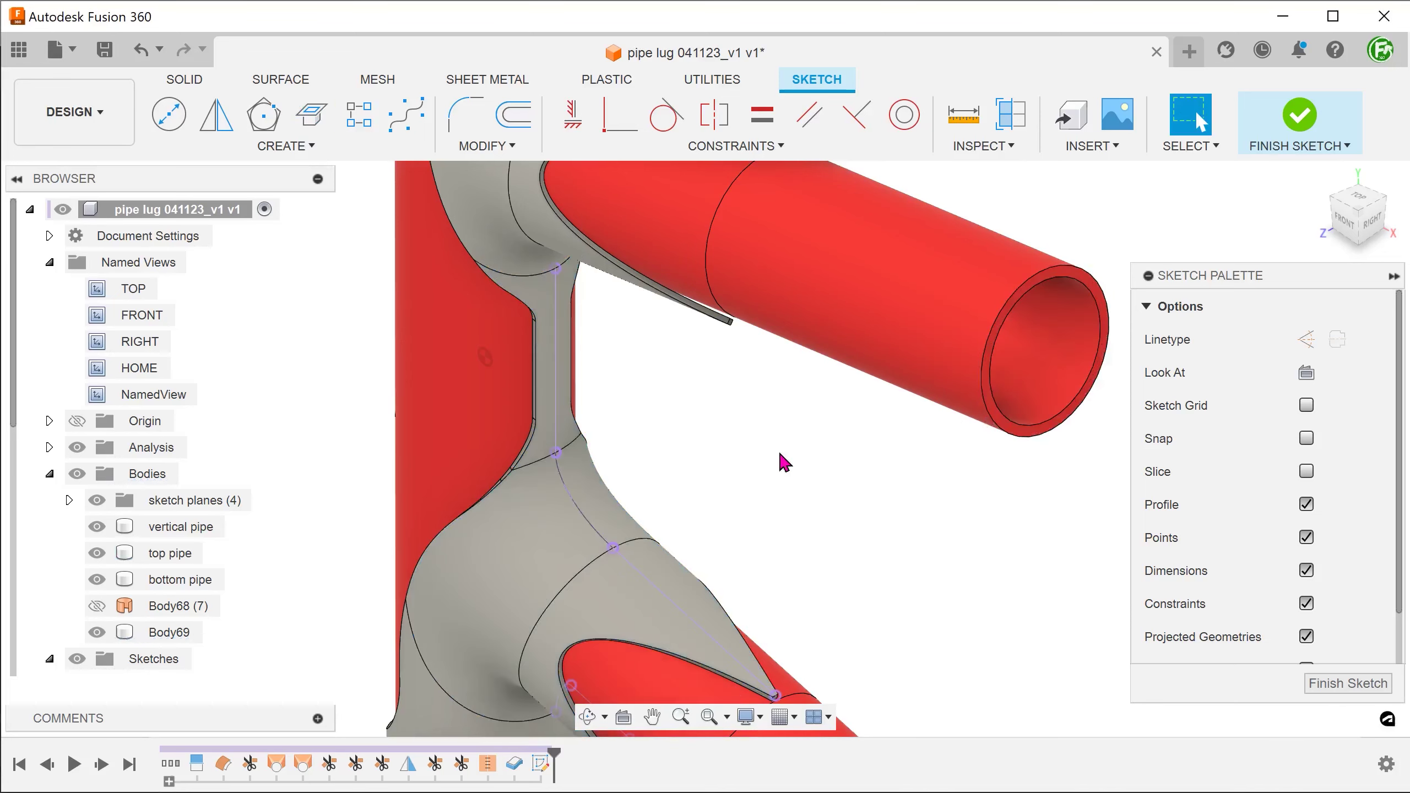
Step: Check the intersection lines and arc along the lug, view the sketch face-on and hide the Bodies folder
click(556, 342)
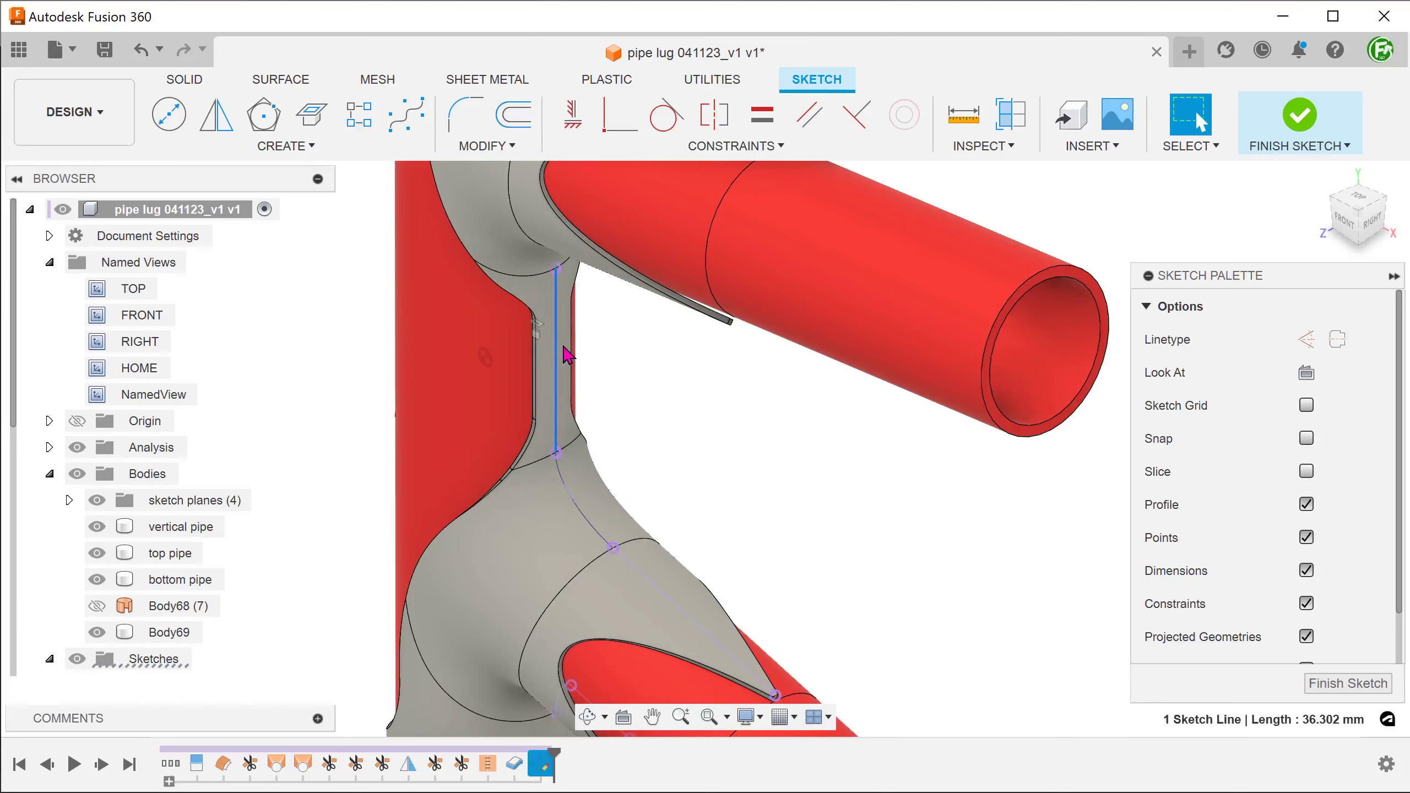
click(566, 485)
click(658, 591)
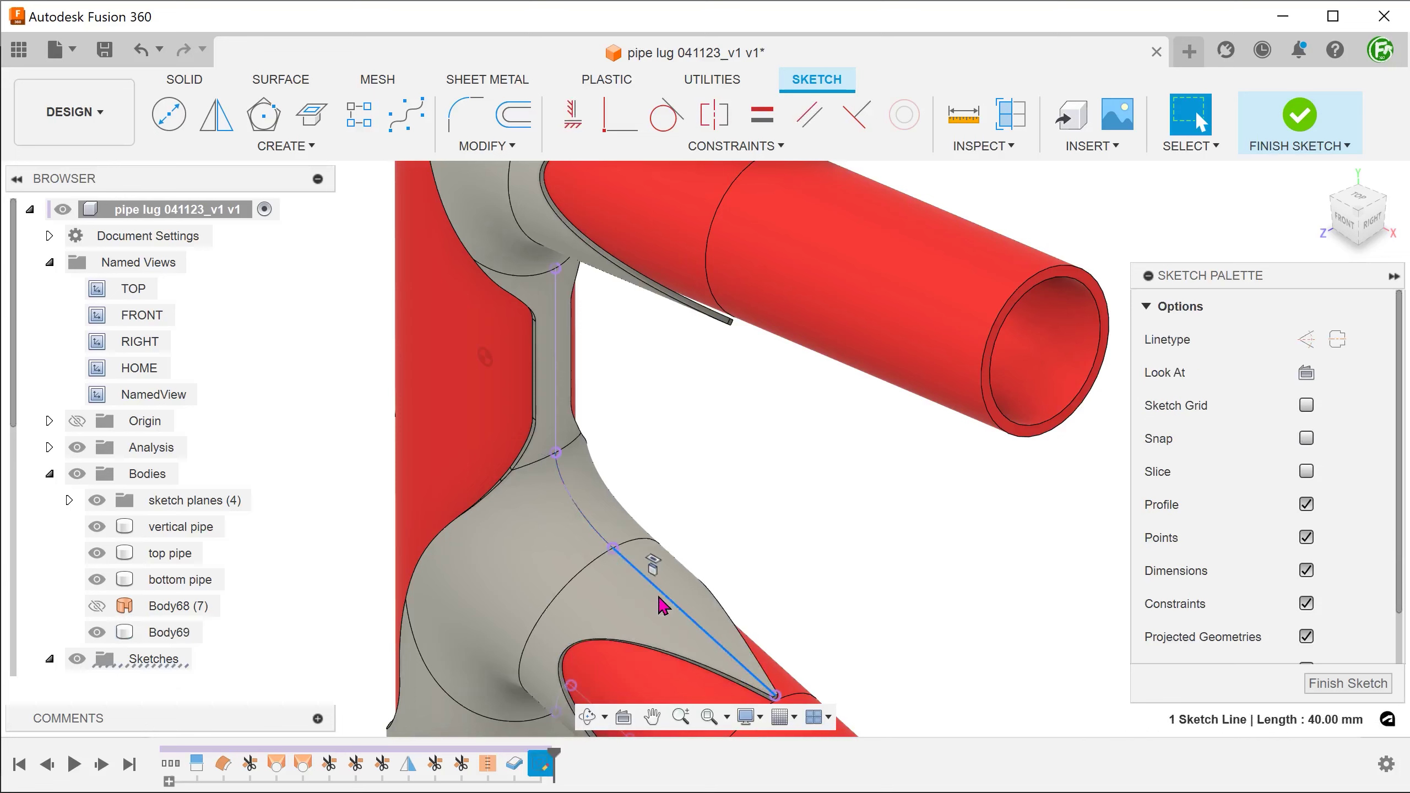
click(898, 578)
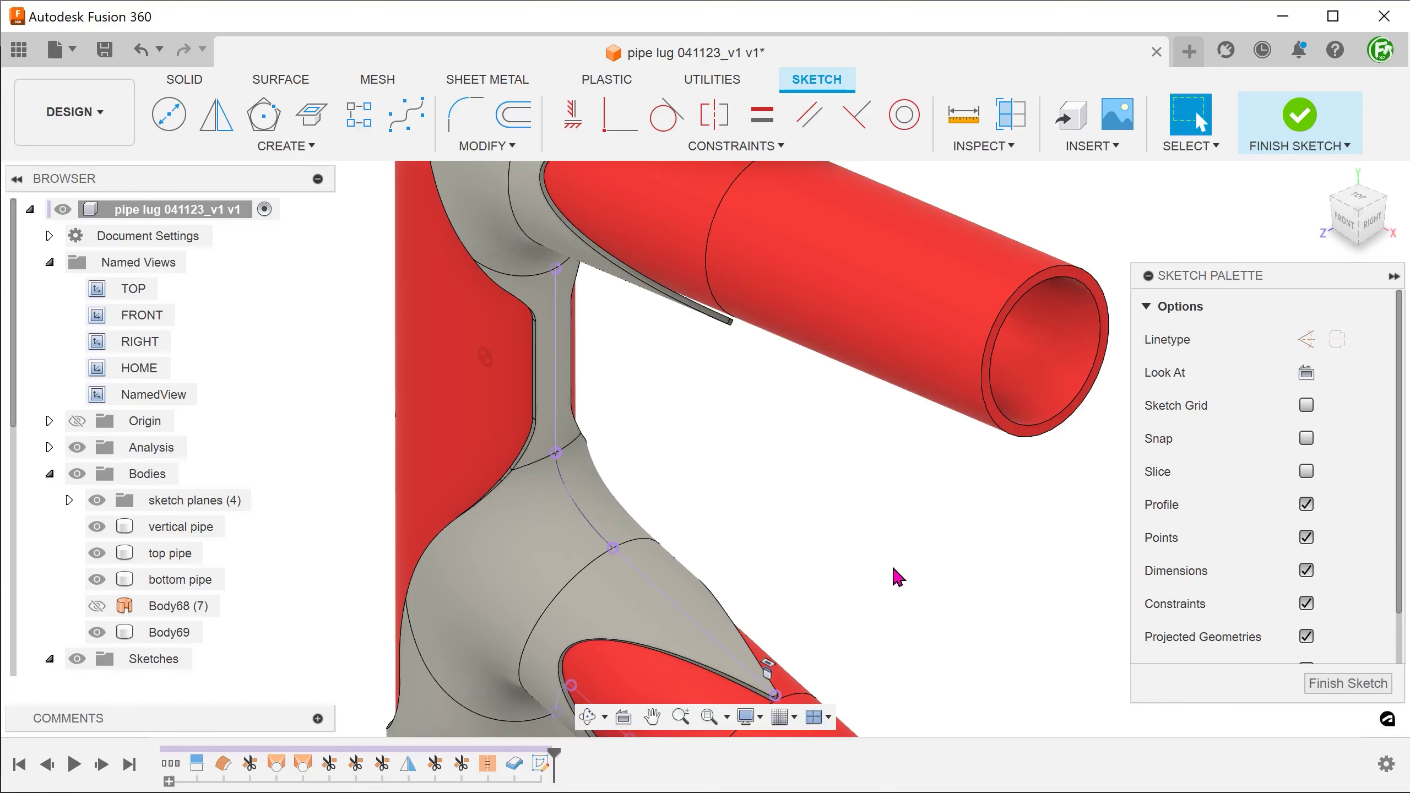
click(1307, 372)
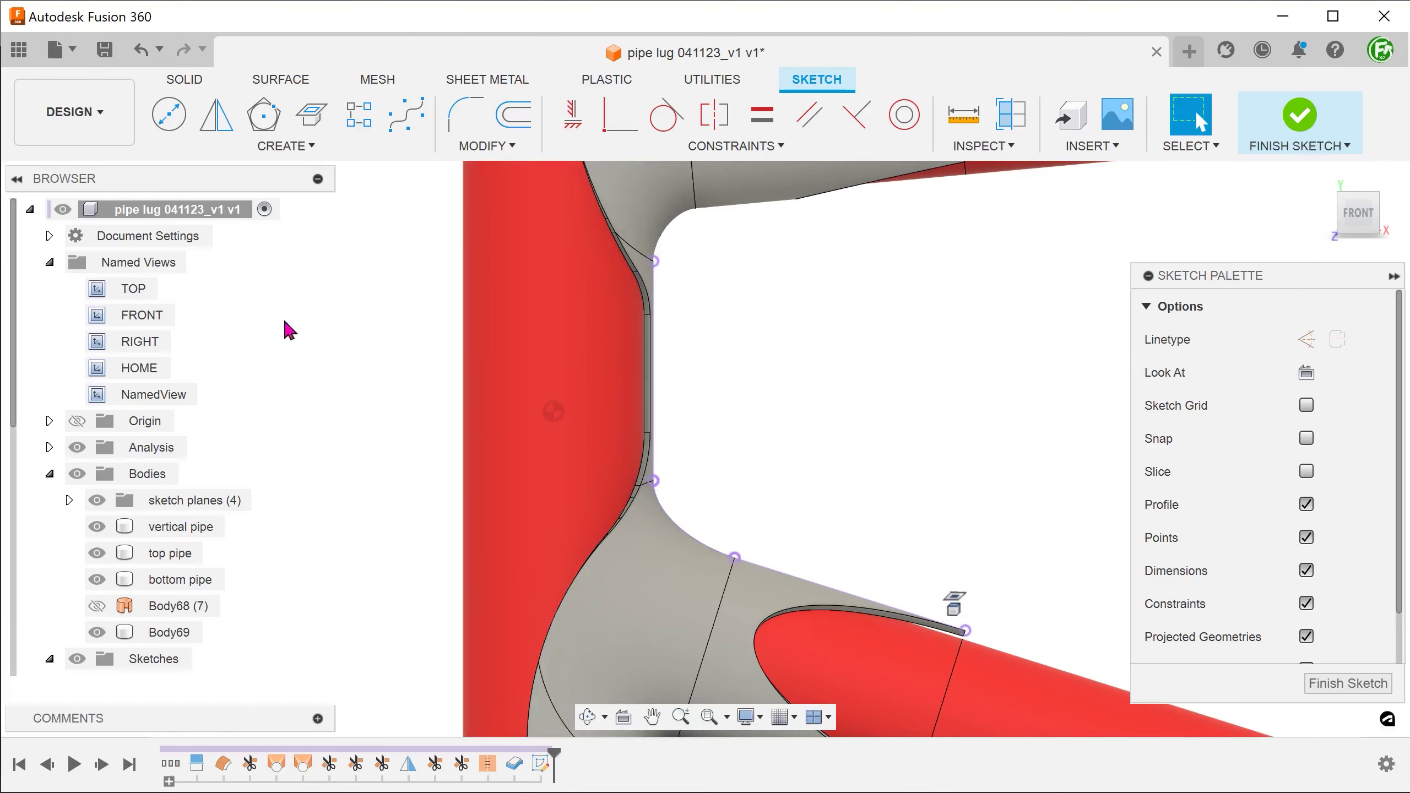
click(77, 473)
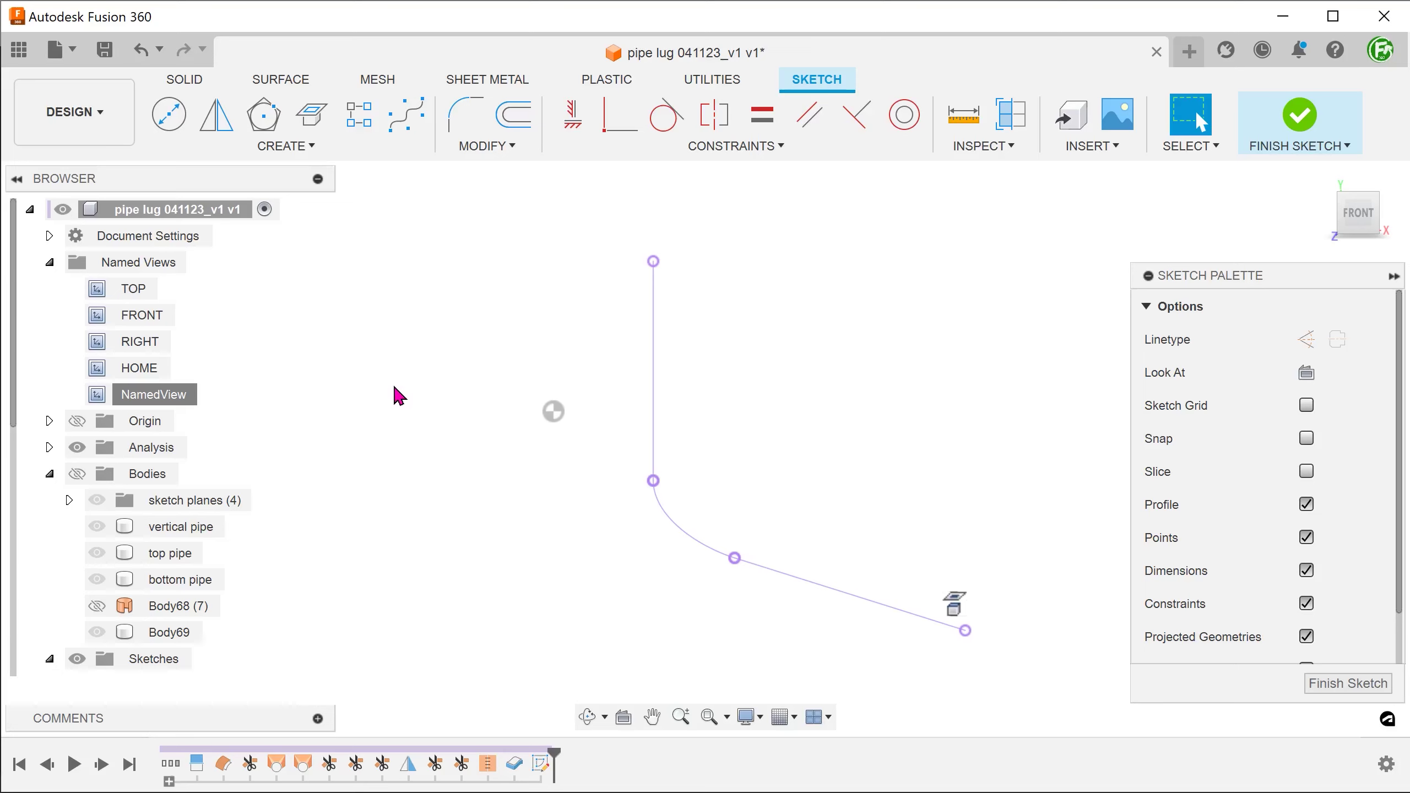
Step: Offset the chained intersection curves by -0.2 mm, towards the inside of the lug
click(452, 146)
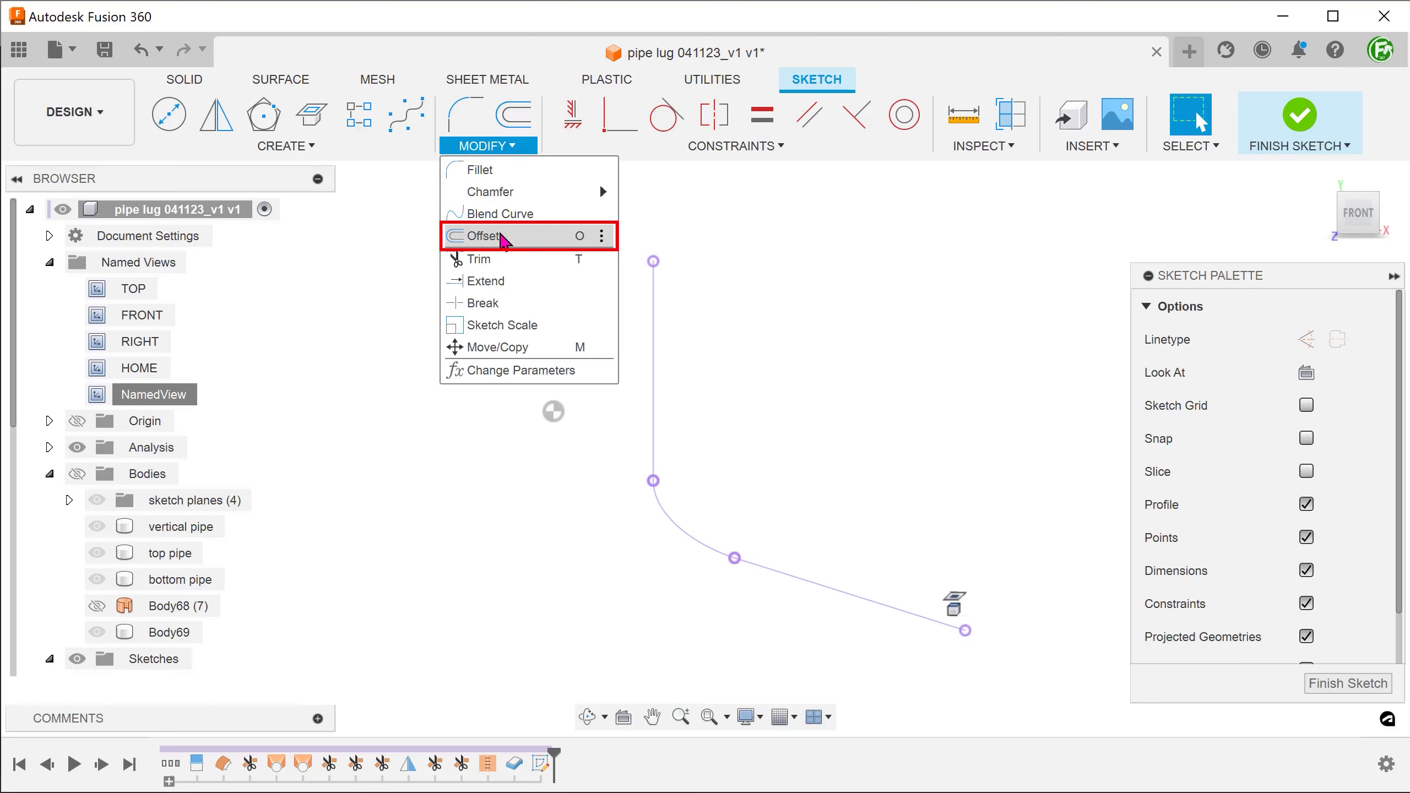
click(503, 238)
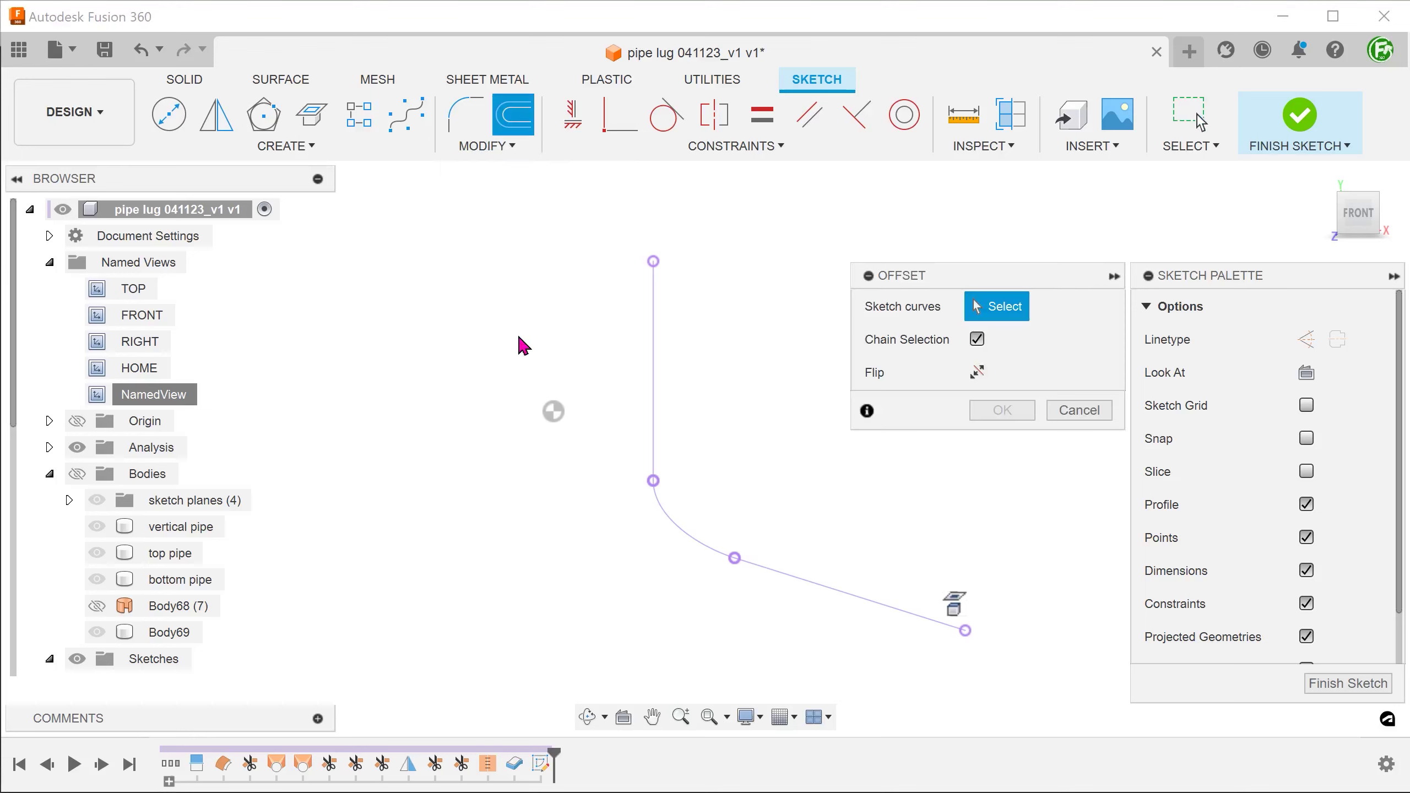
click(654, 384)
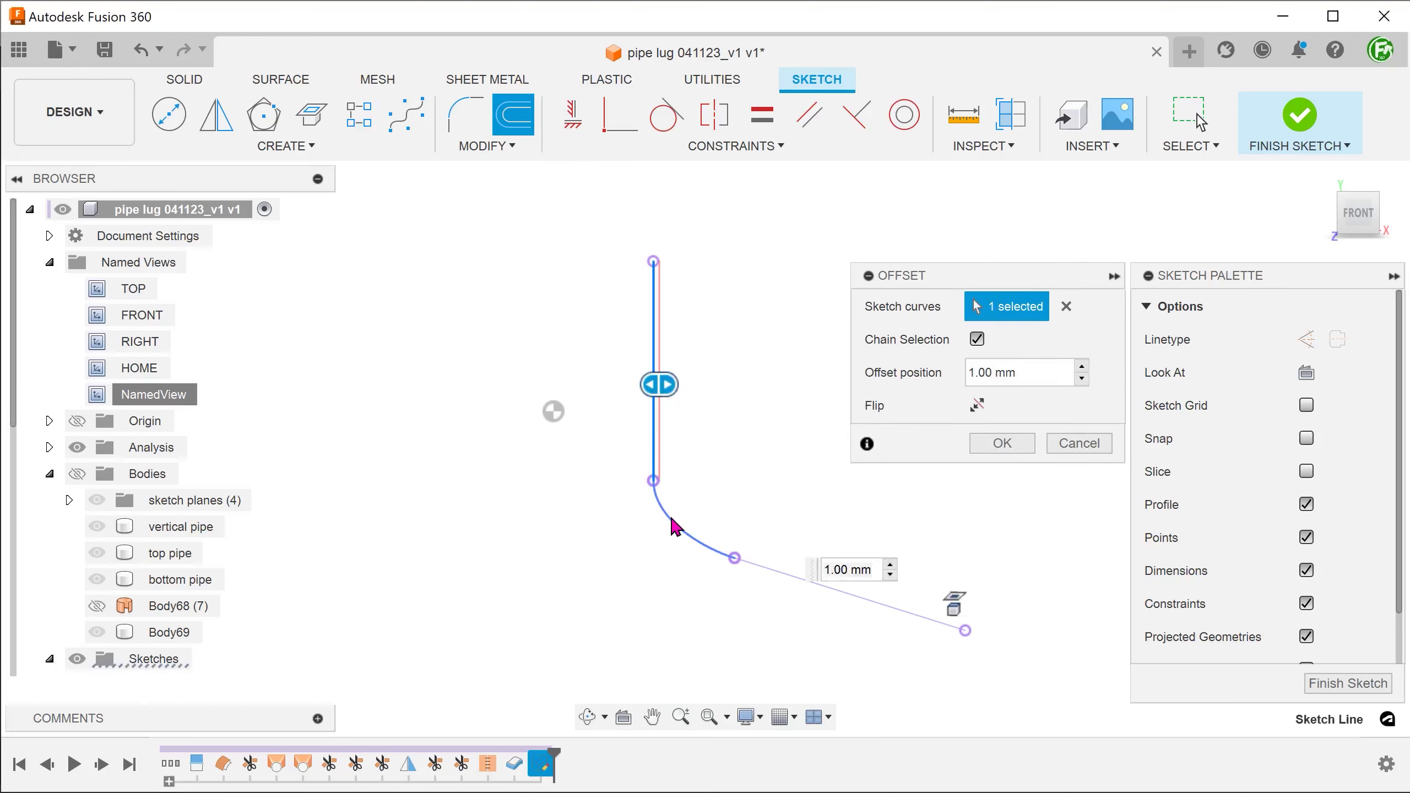
click(821, 579)
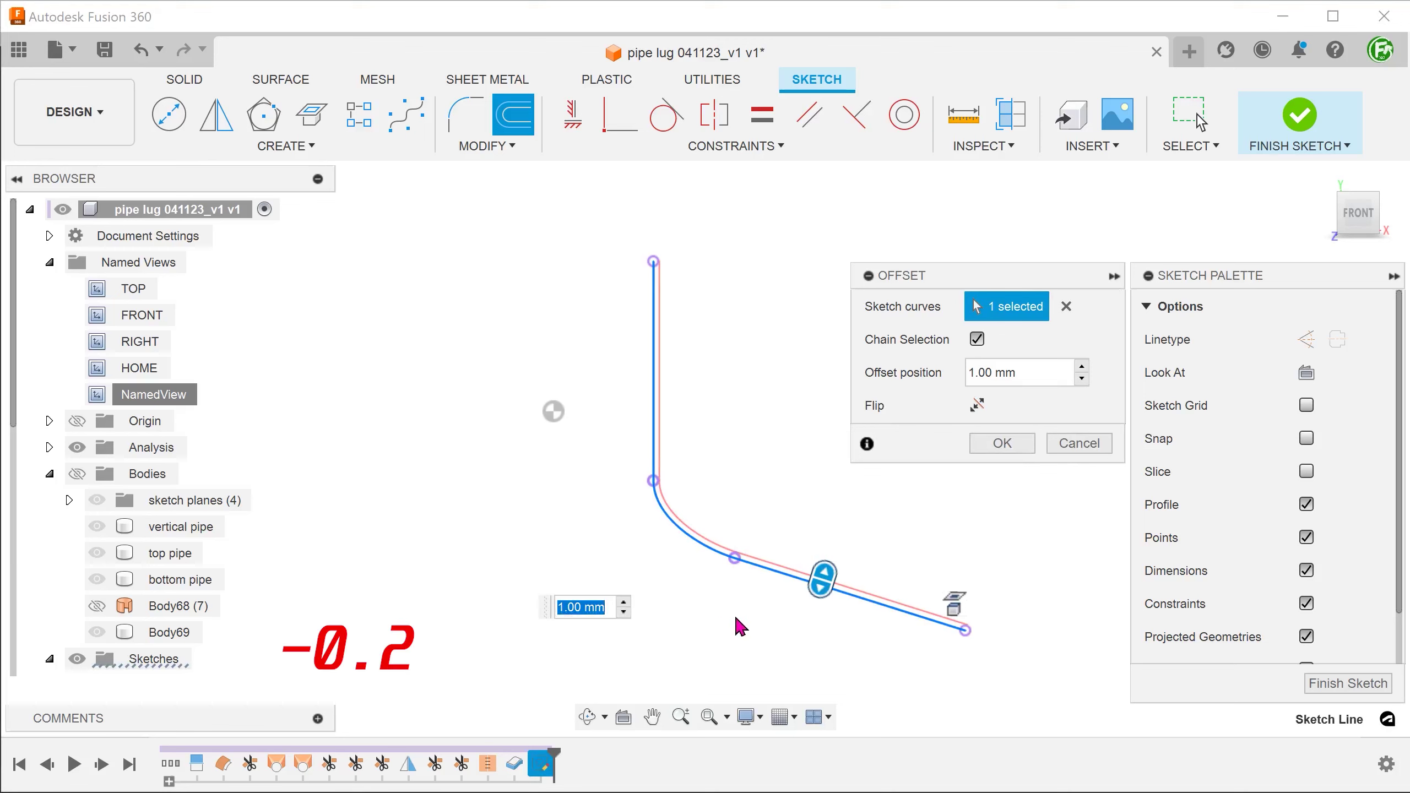
drag(822, 580, 812, 617)
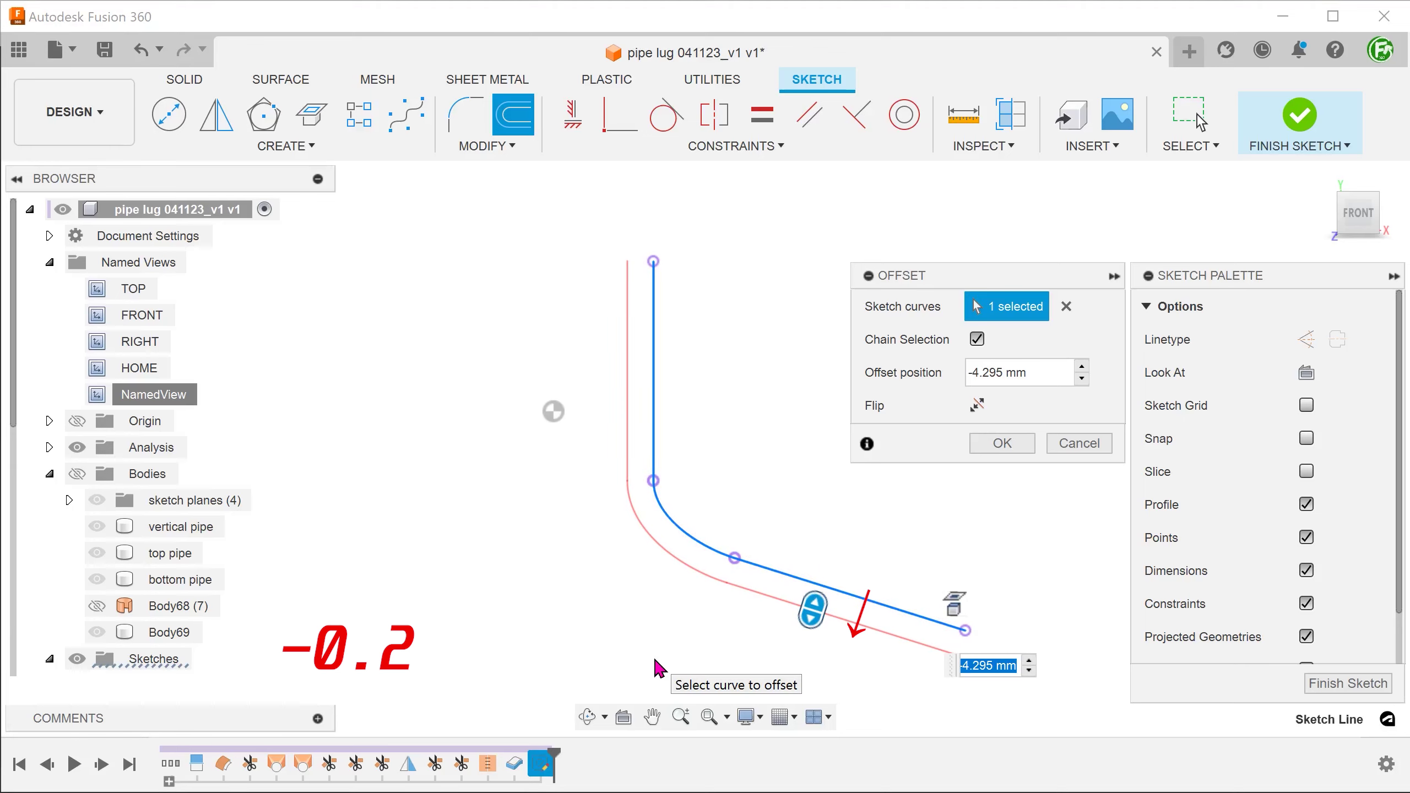
text(-0.2)
key(Return)
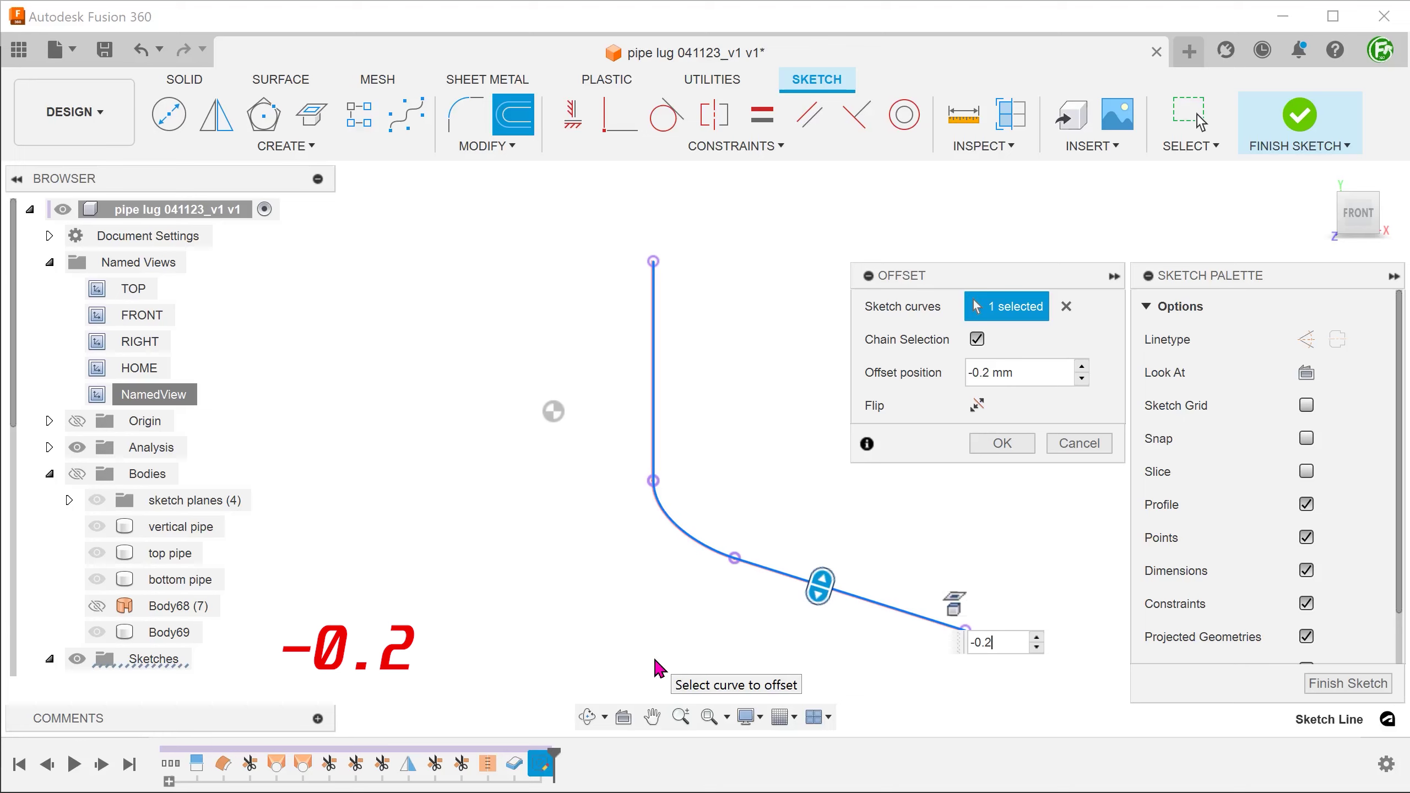
key(Return)
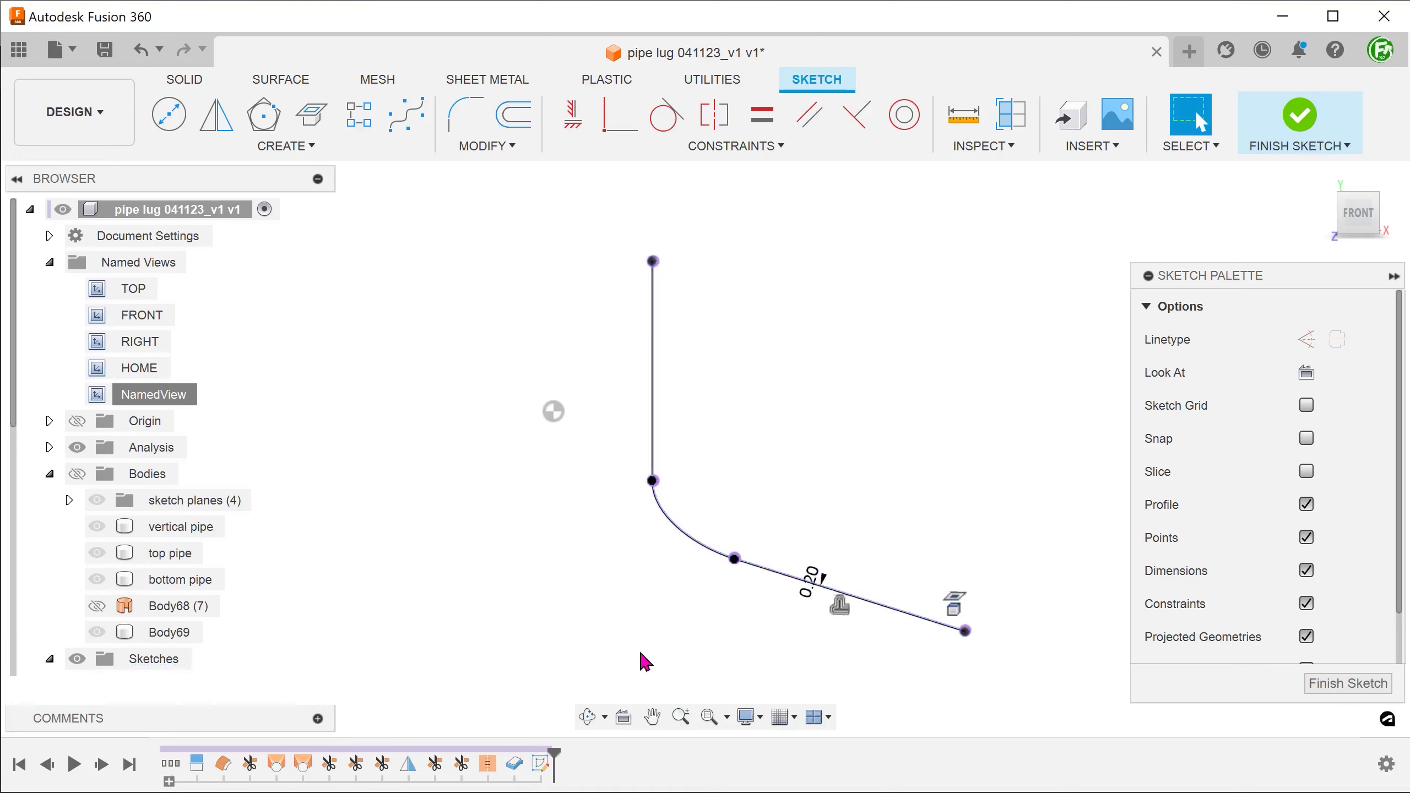
Step: Hide the sketch's projected geometries, leaving only the offset curves displayed
scroll(579, 643, up, 5)
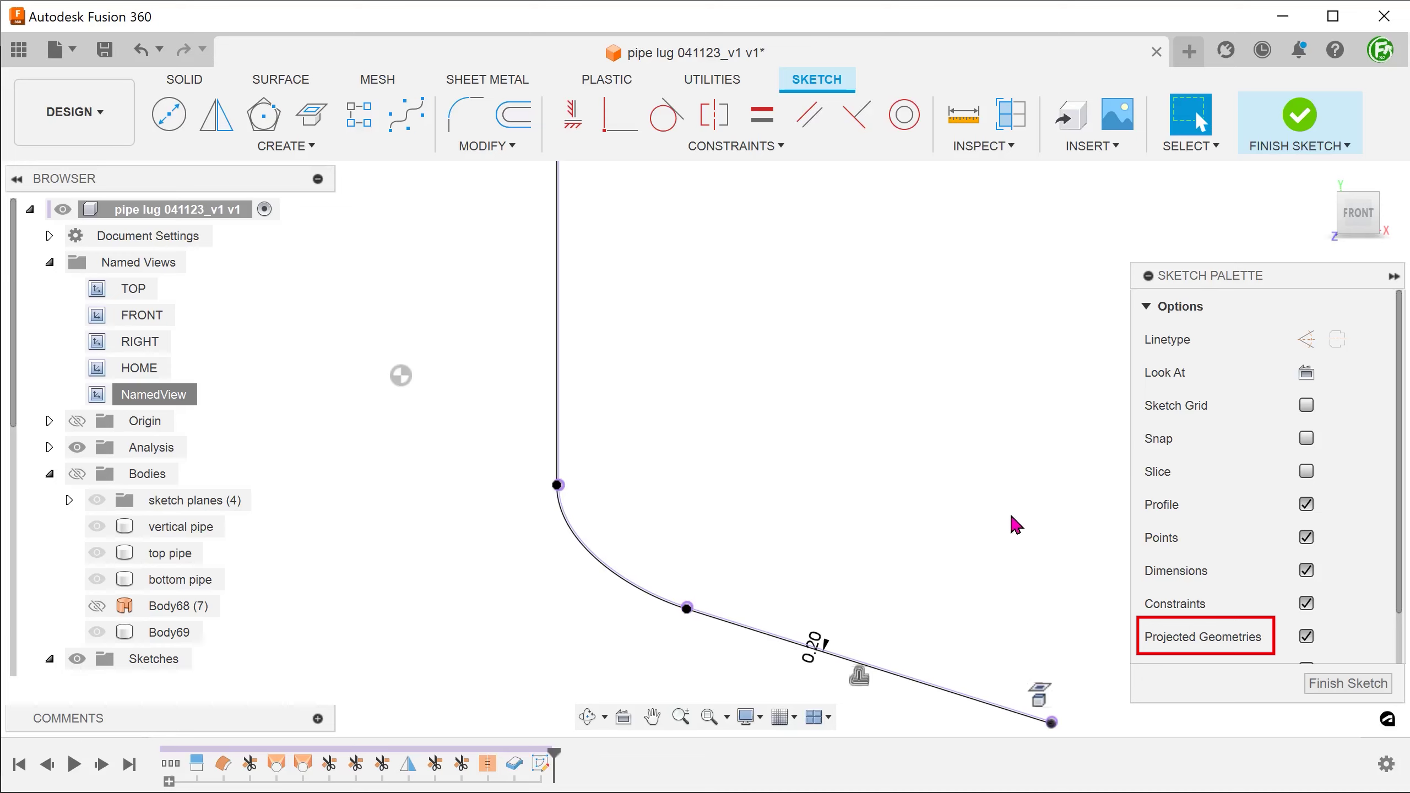
click(1307, 637)
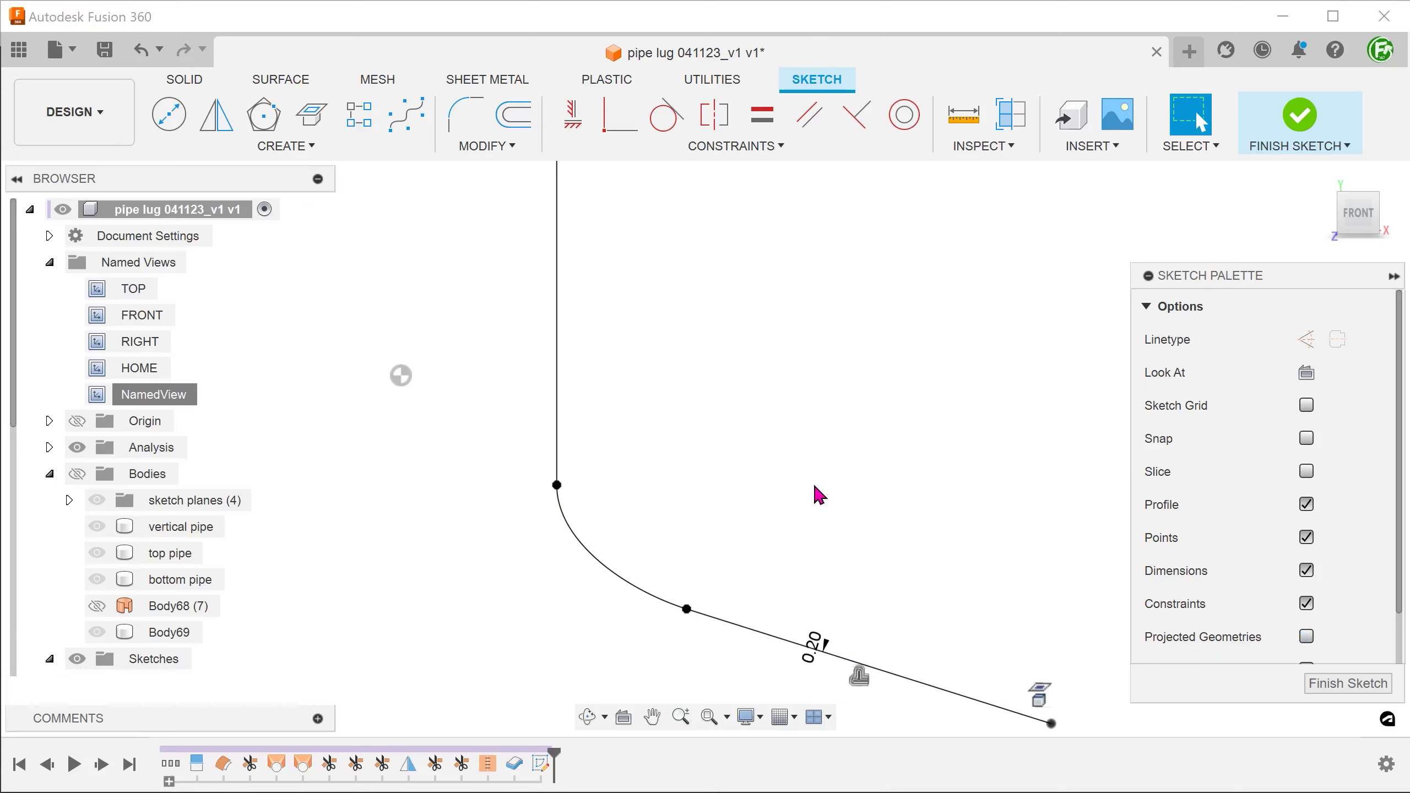
scroll(815, 486, down, 2)
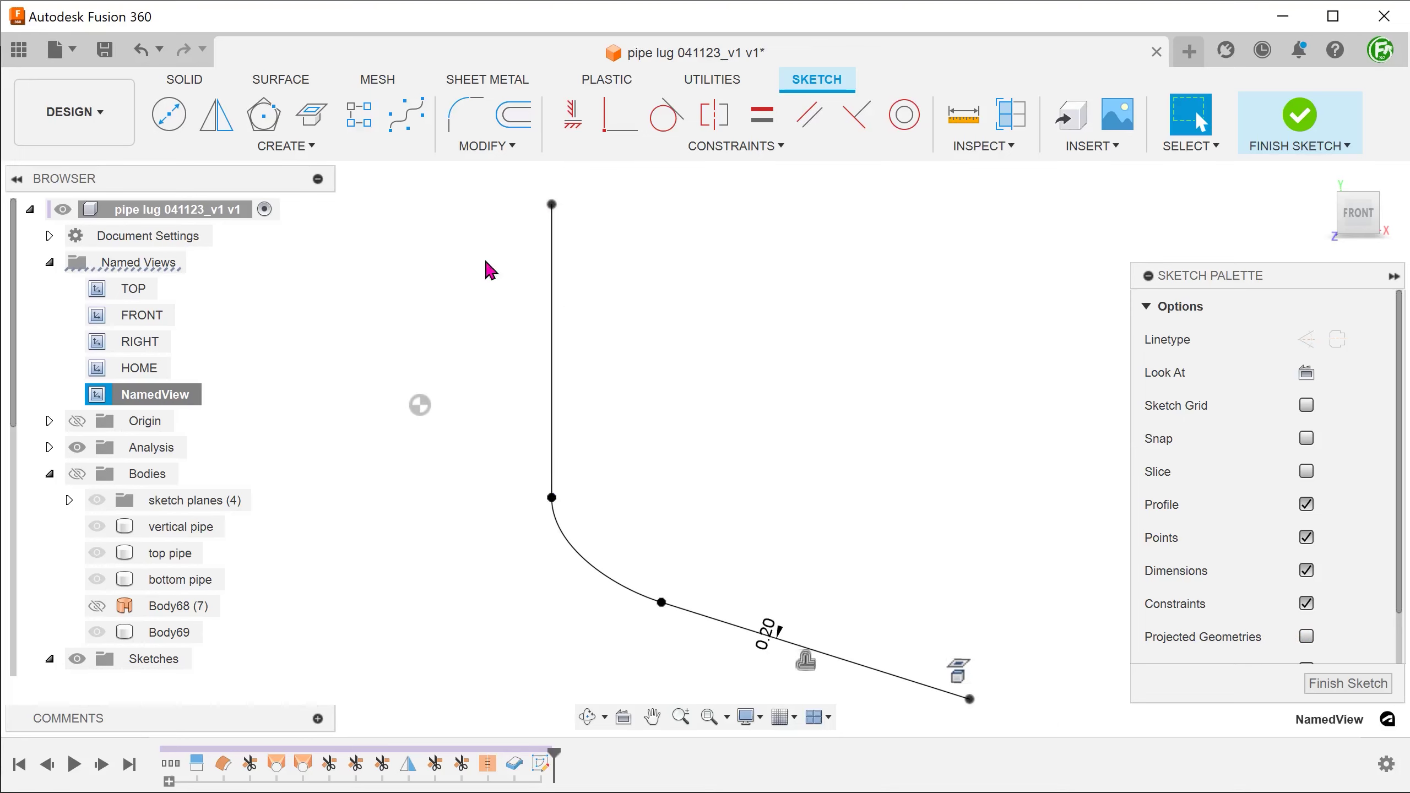
Step: Draw a four-point fit point spline from the vertical offset line to the sloped offset line, closing a web profile over the arc
click(288, 146)
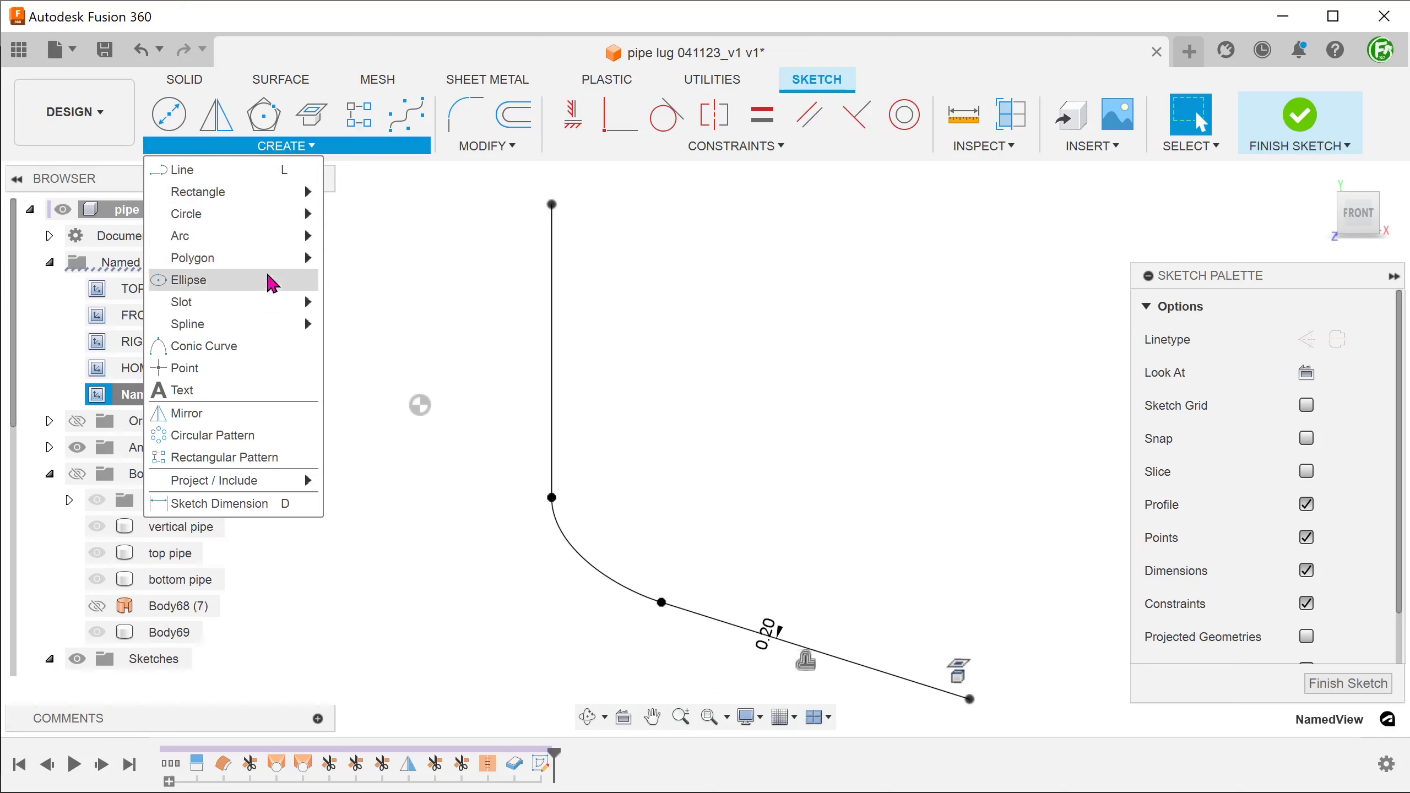
mouse_move(277, 322)
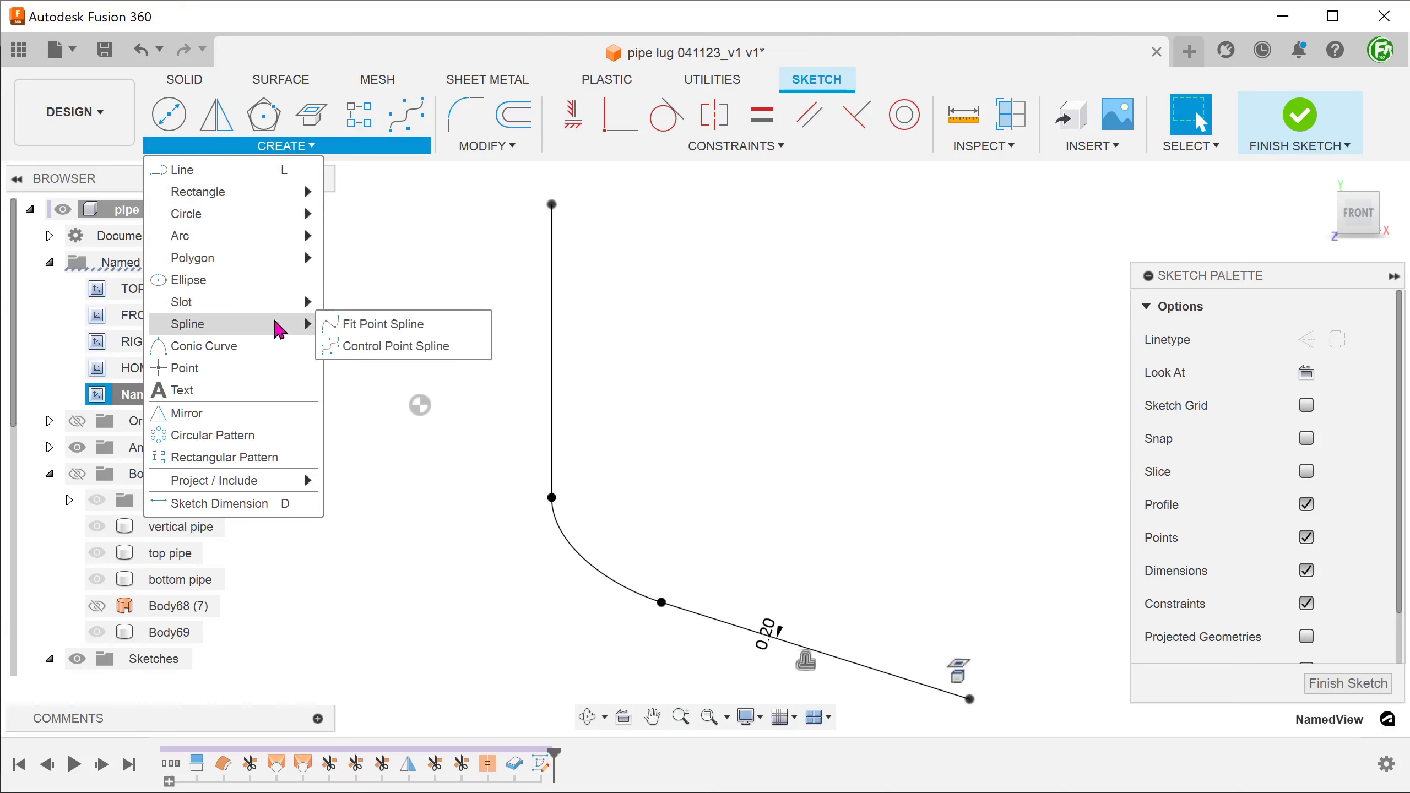
click(379, 327)
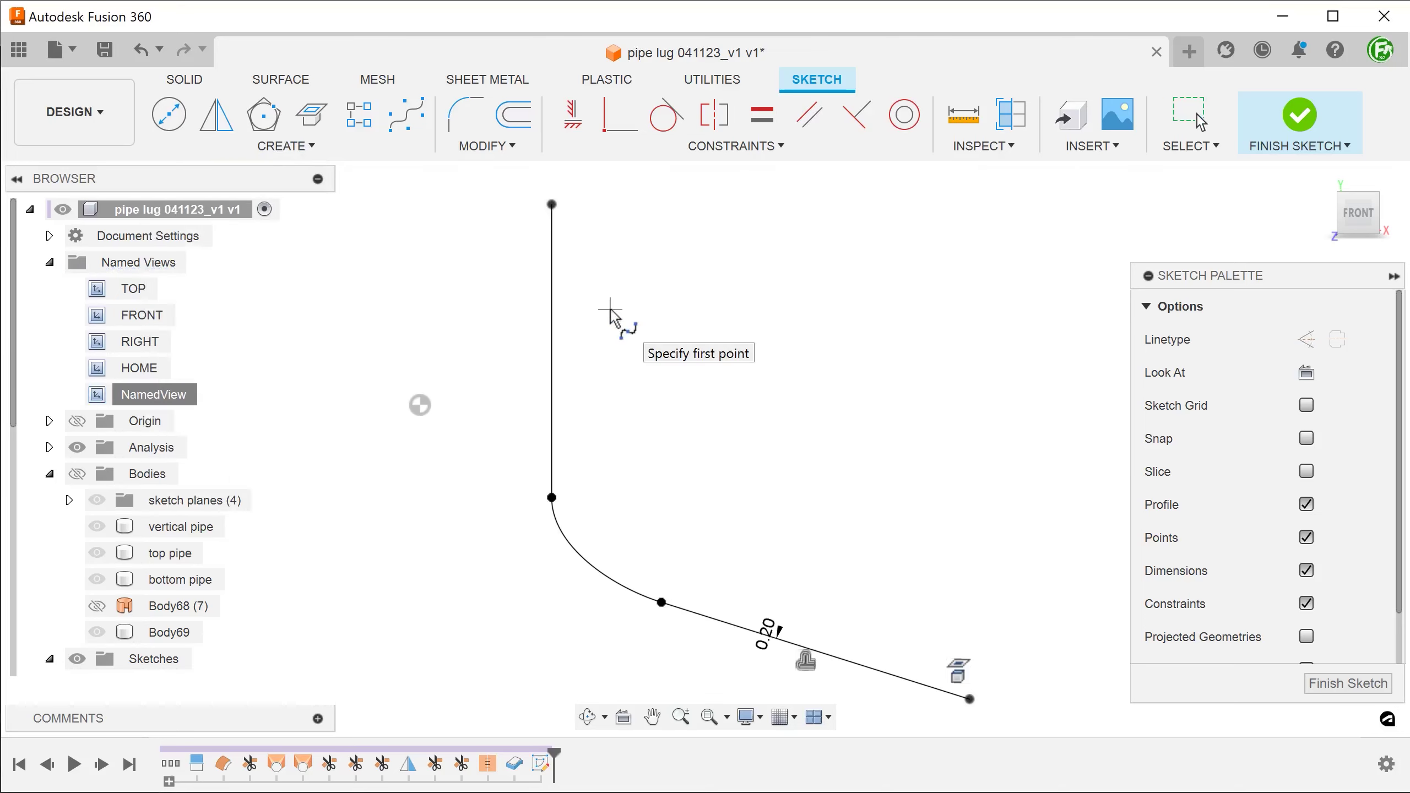
click(551, 372)
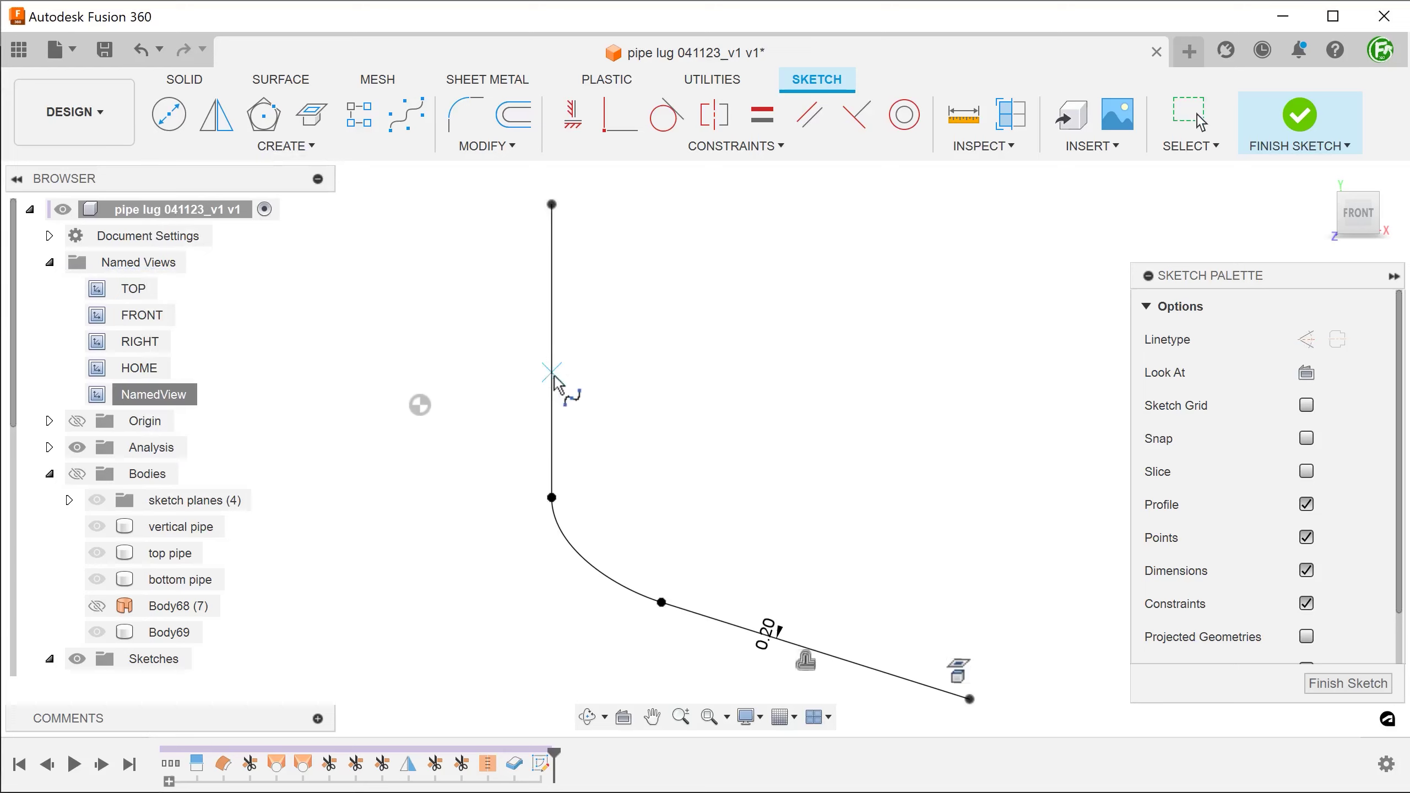
click(621, 478)
click(702, 561)
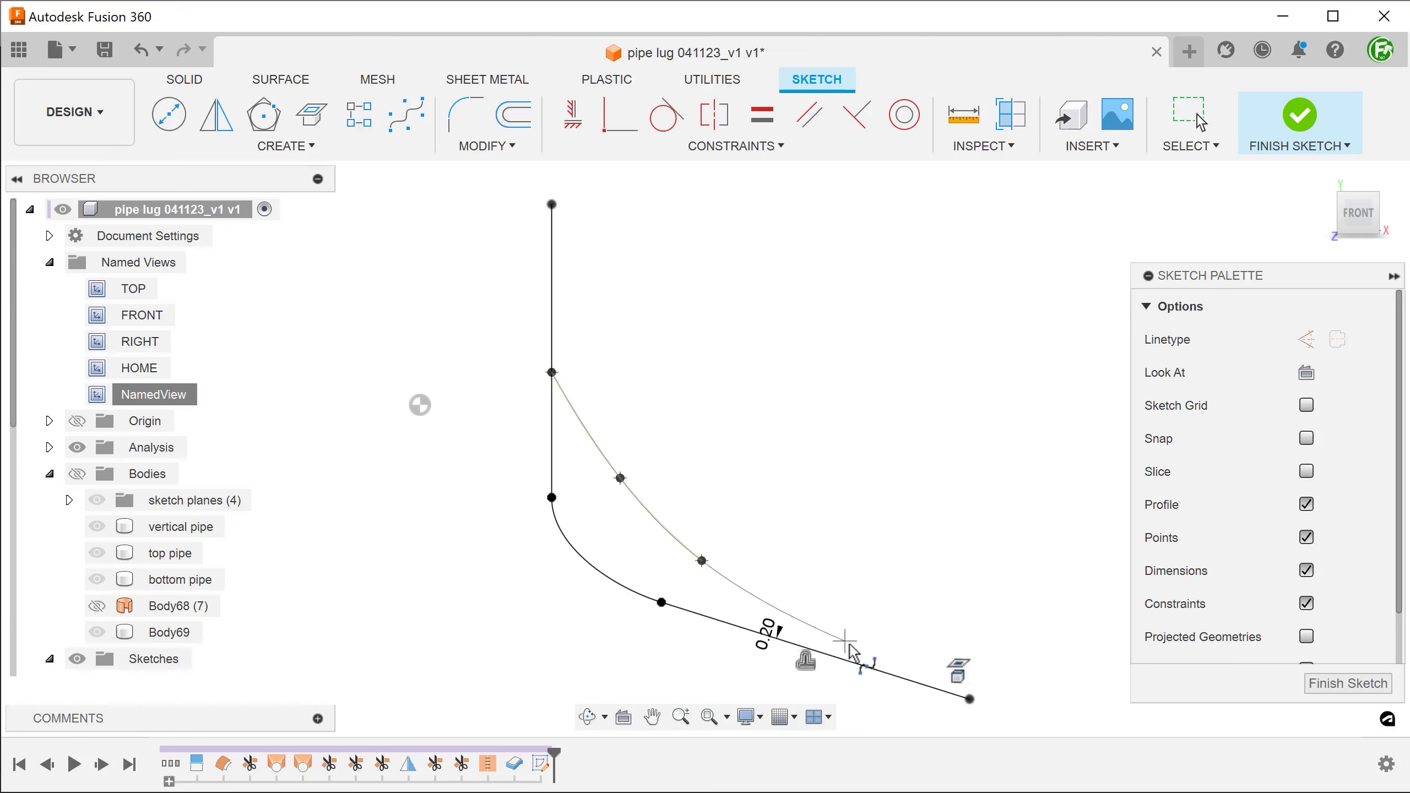
double_click(891, 674)
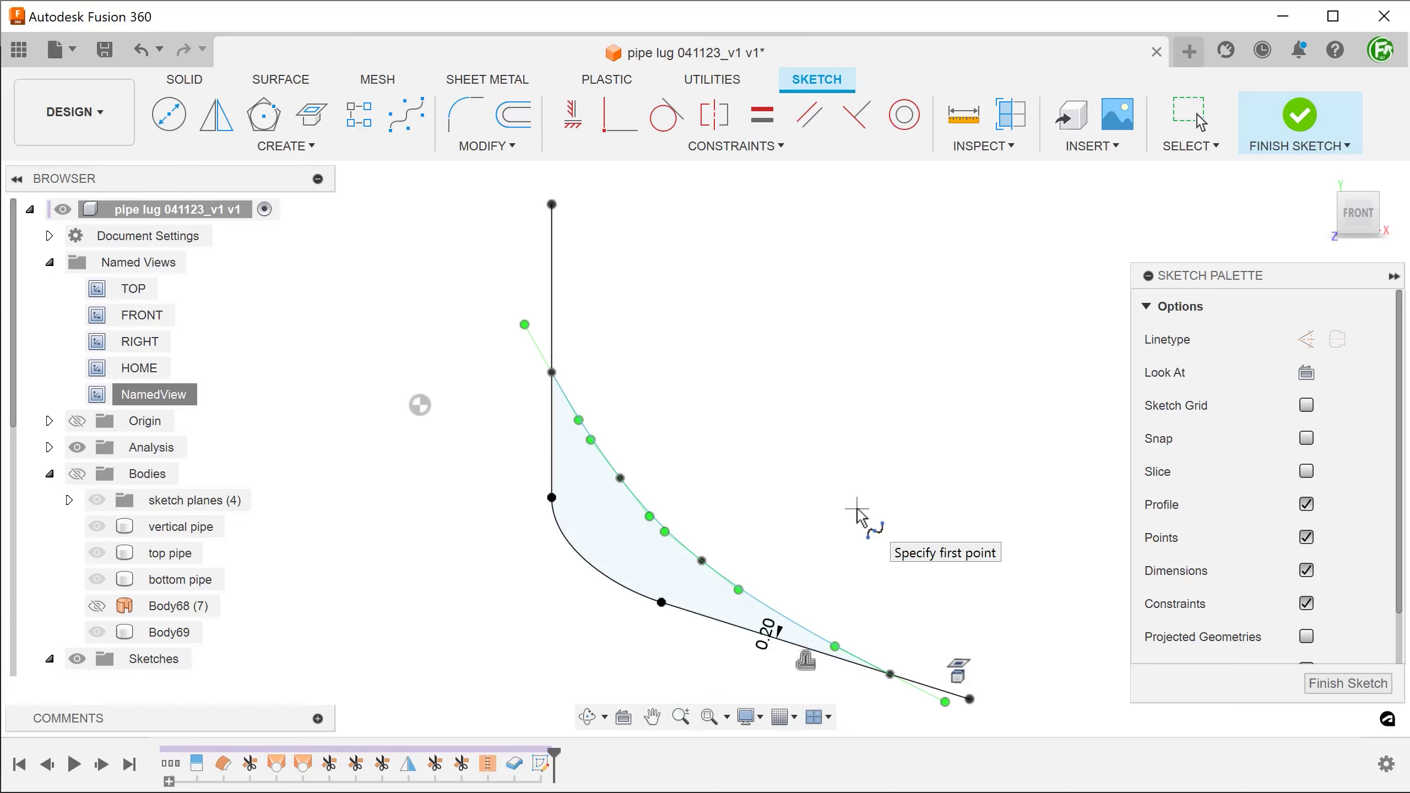
key(Escape)
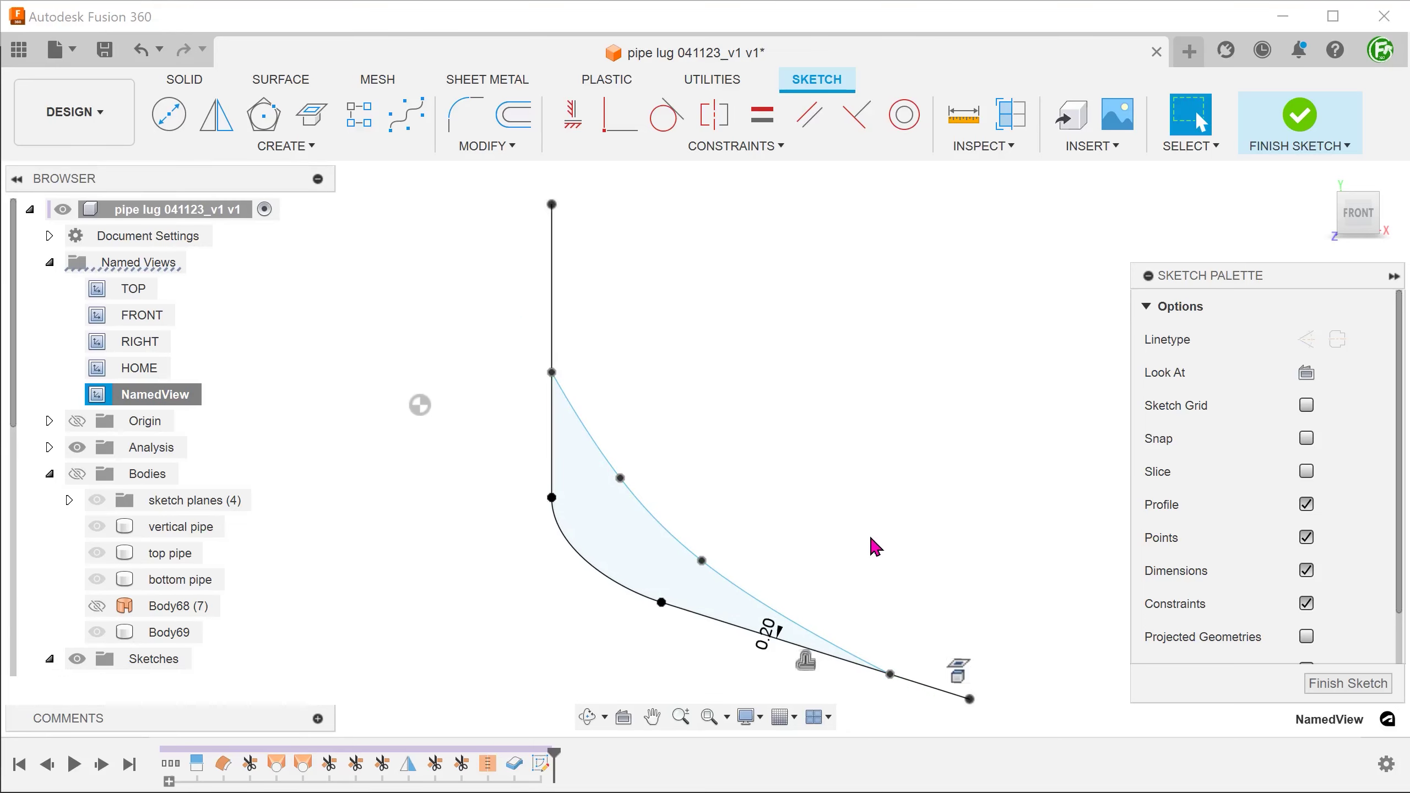
Step: Constrain the spline tangent to the vertical offset line at its upper end and to the sloped offset line at its lower end
click(668, 127)
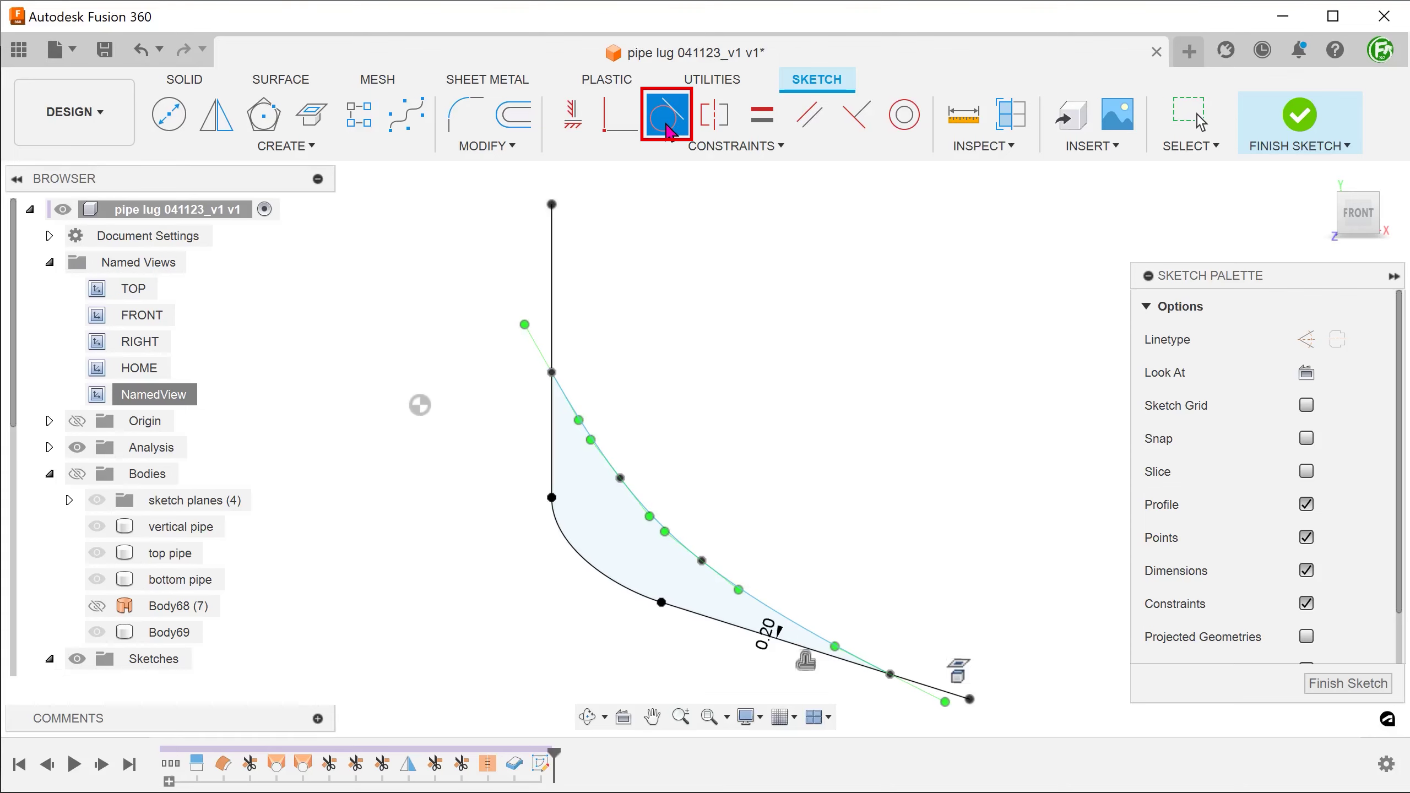
scroll(641, 280, up, 2)
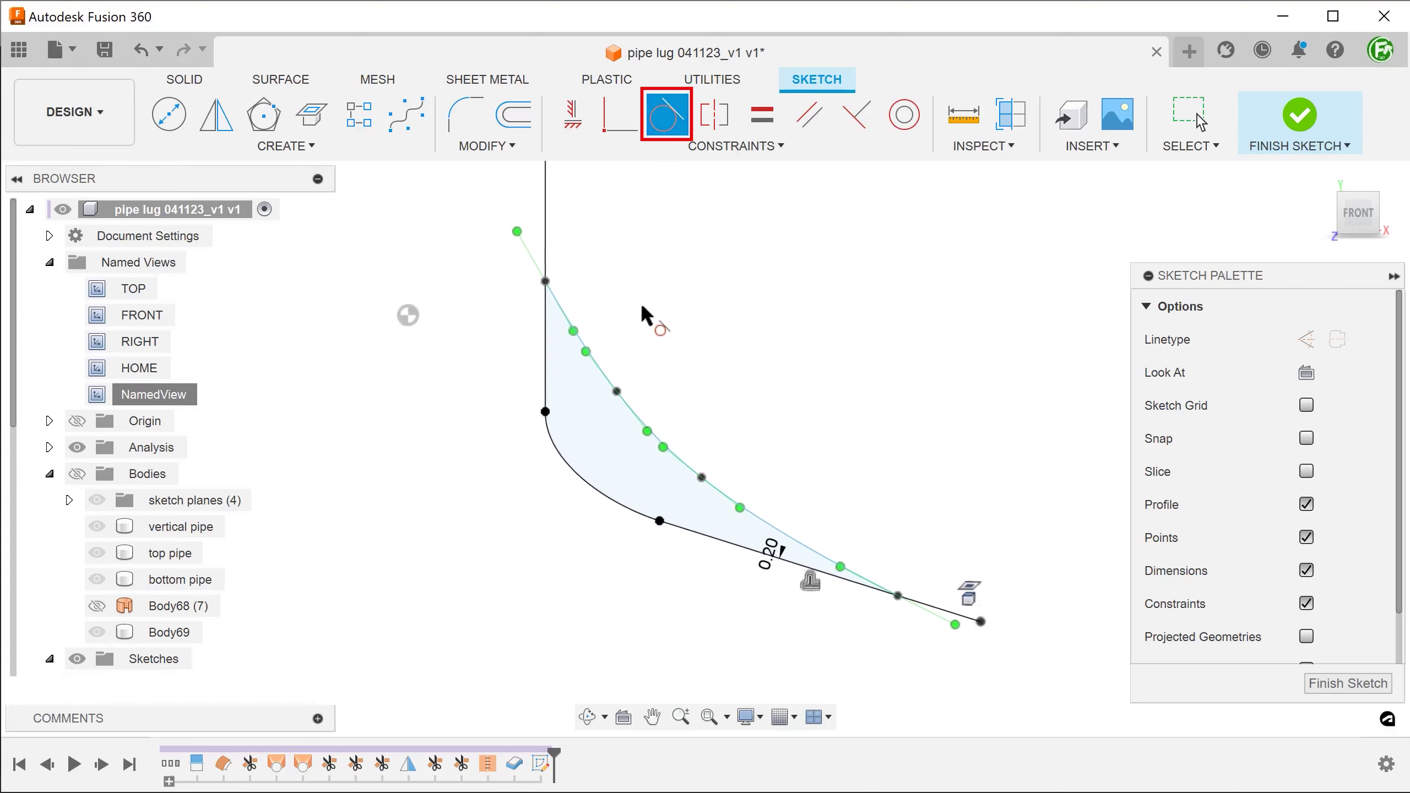
scroll(640, 303, up, 2)
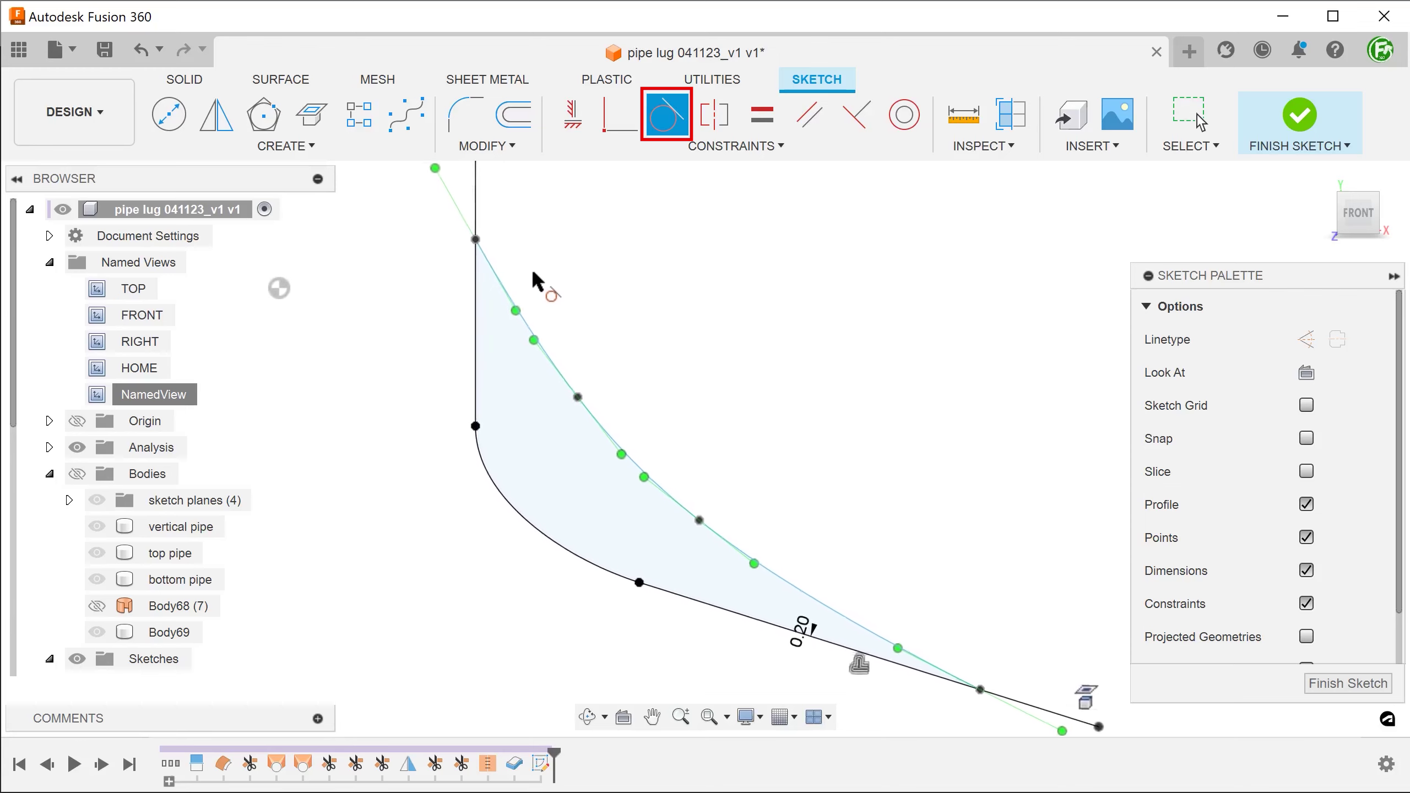
click(526, 332)
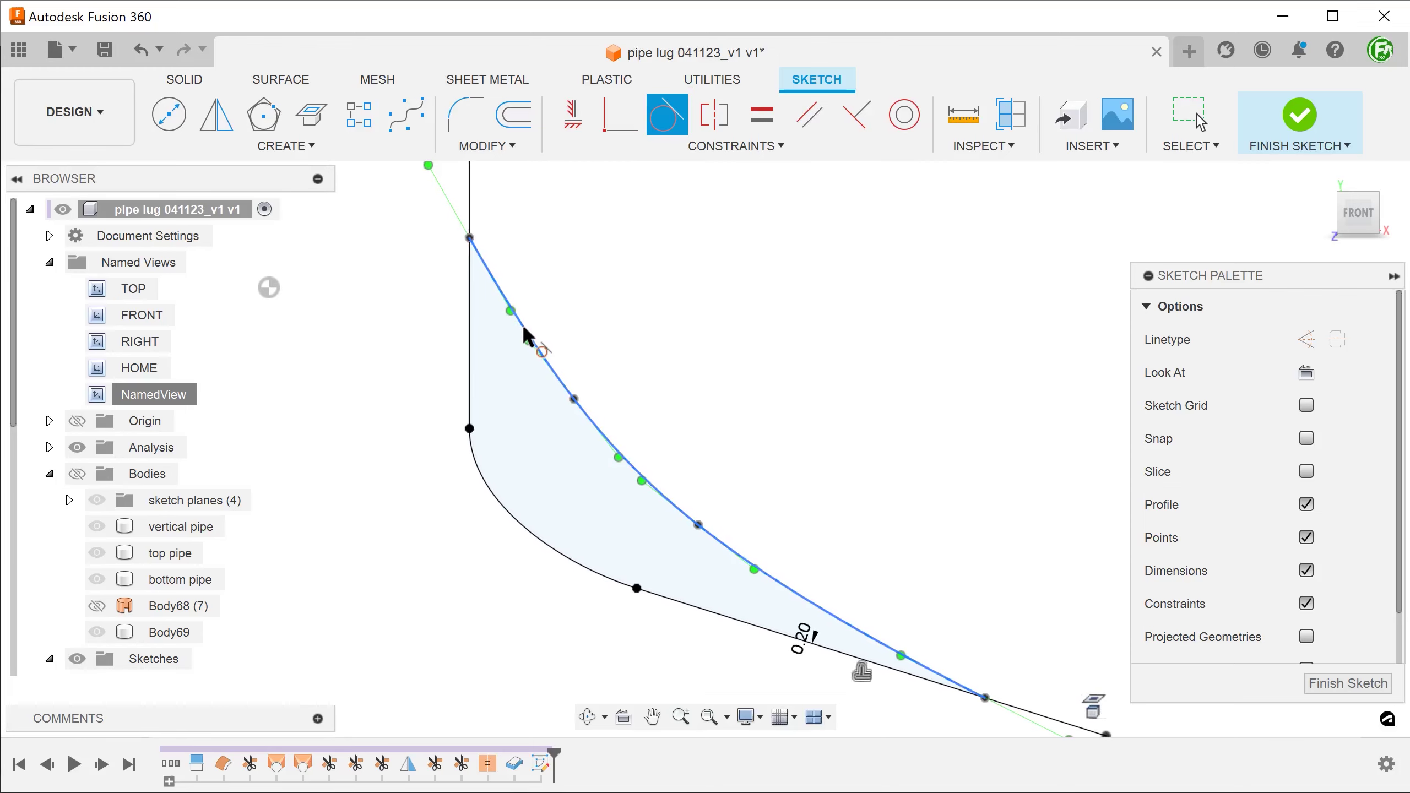
click(470, 199)
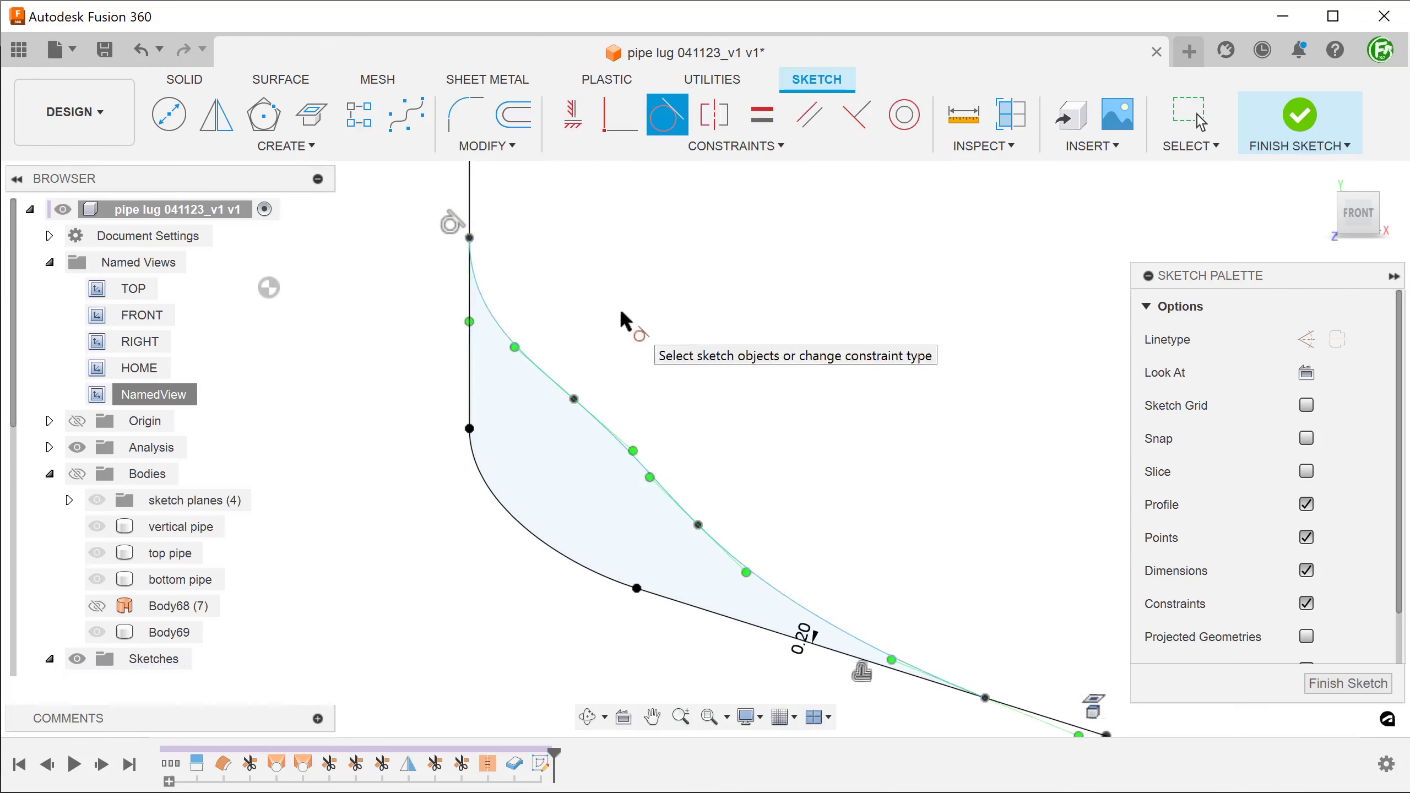
click(839, 627)
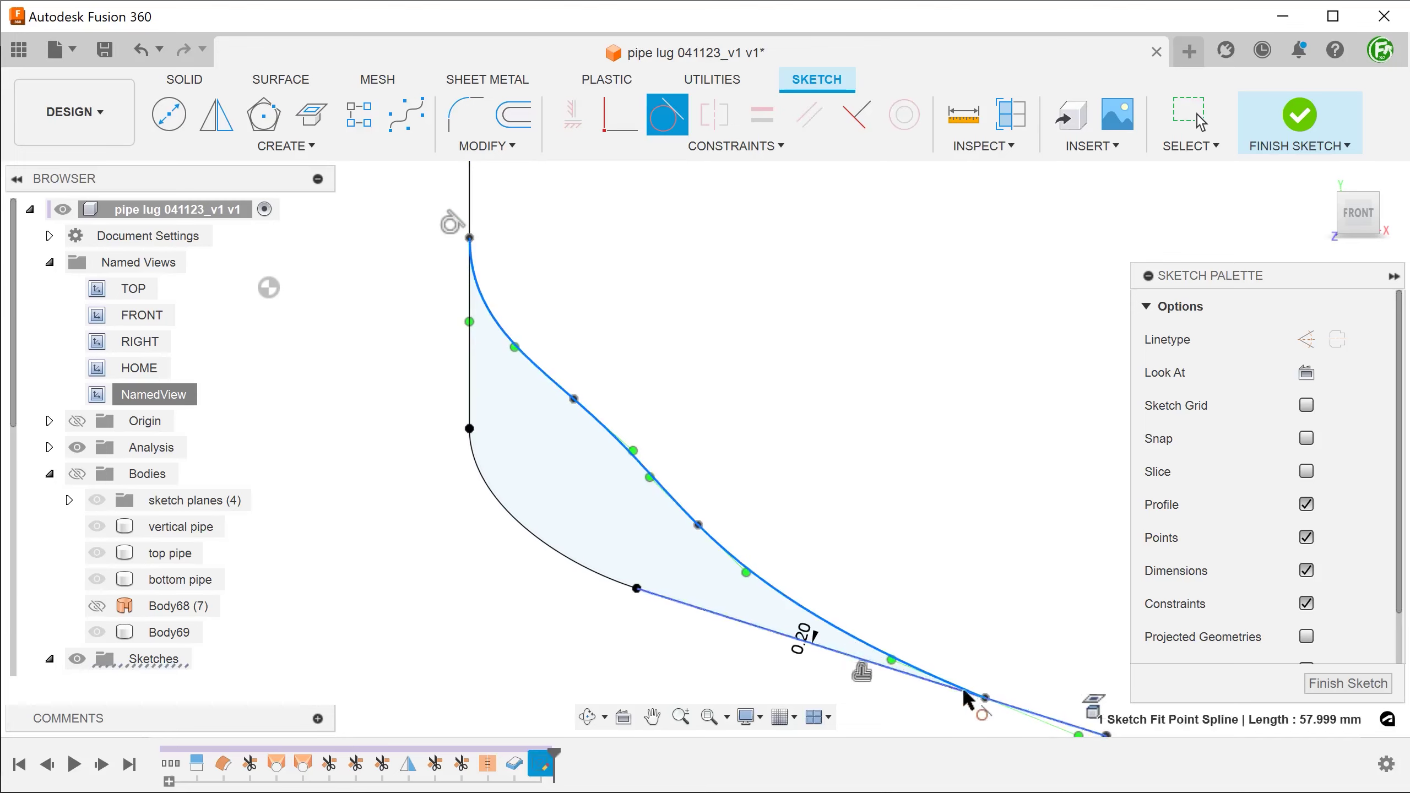
click(1033, 706)
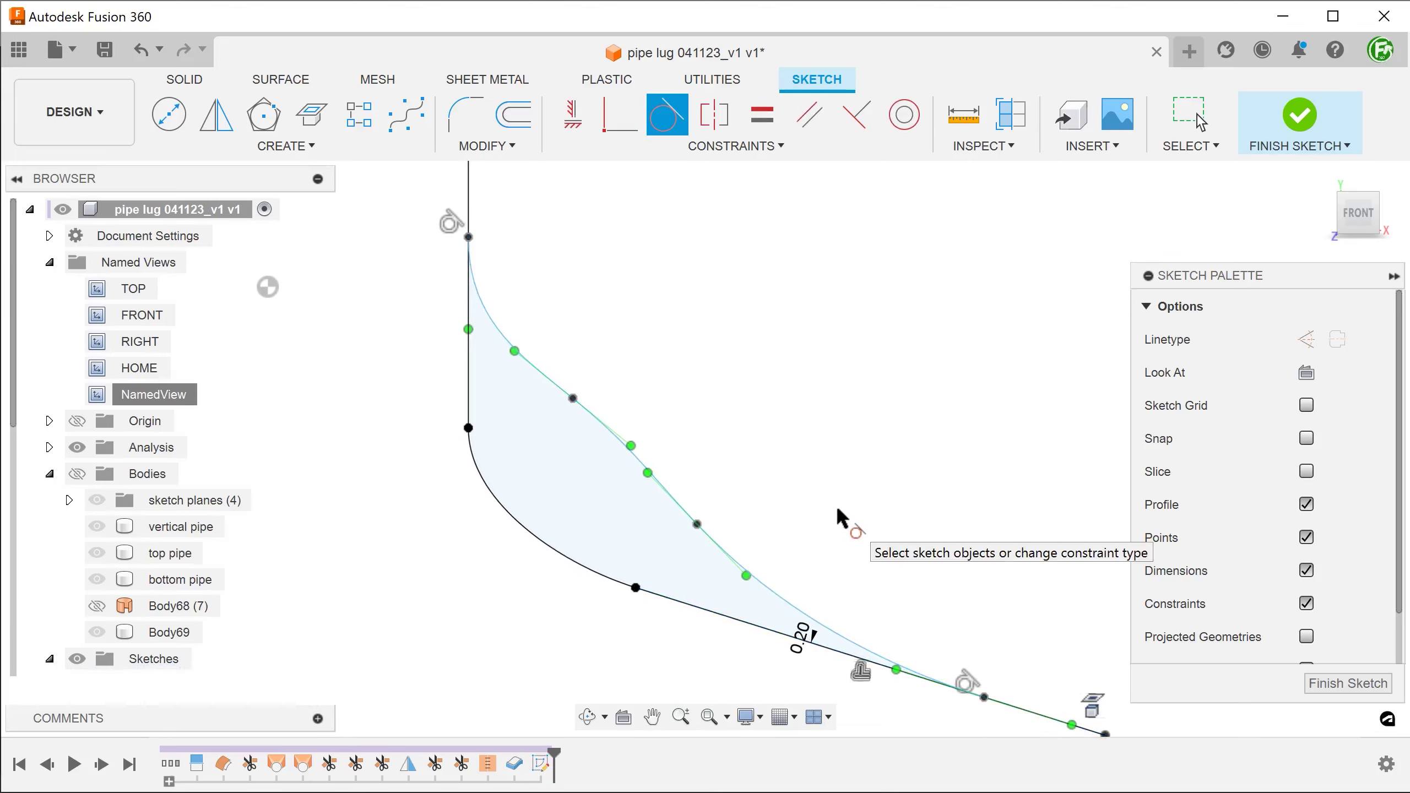
key(Escape)
Step: Move the spline's two middle fit points slightly inward towards the arc to smooth it into a single concave curve
middle_drag(684, 488, 642, 488)
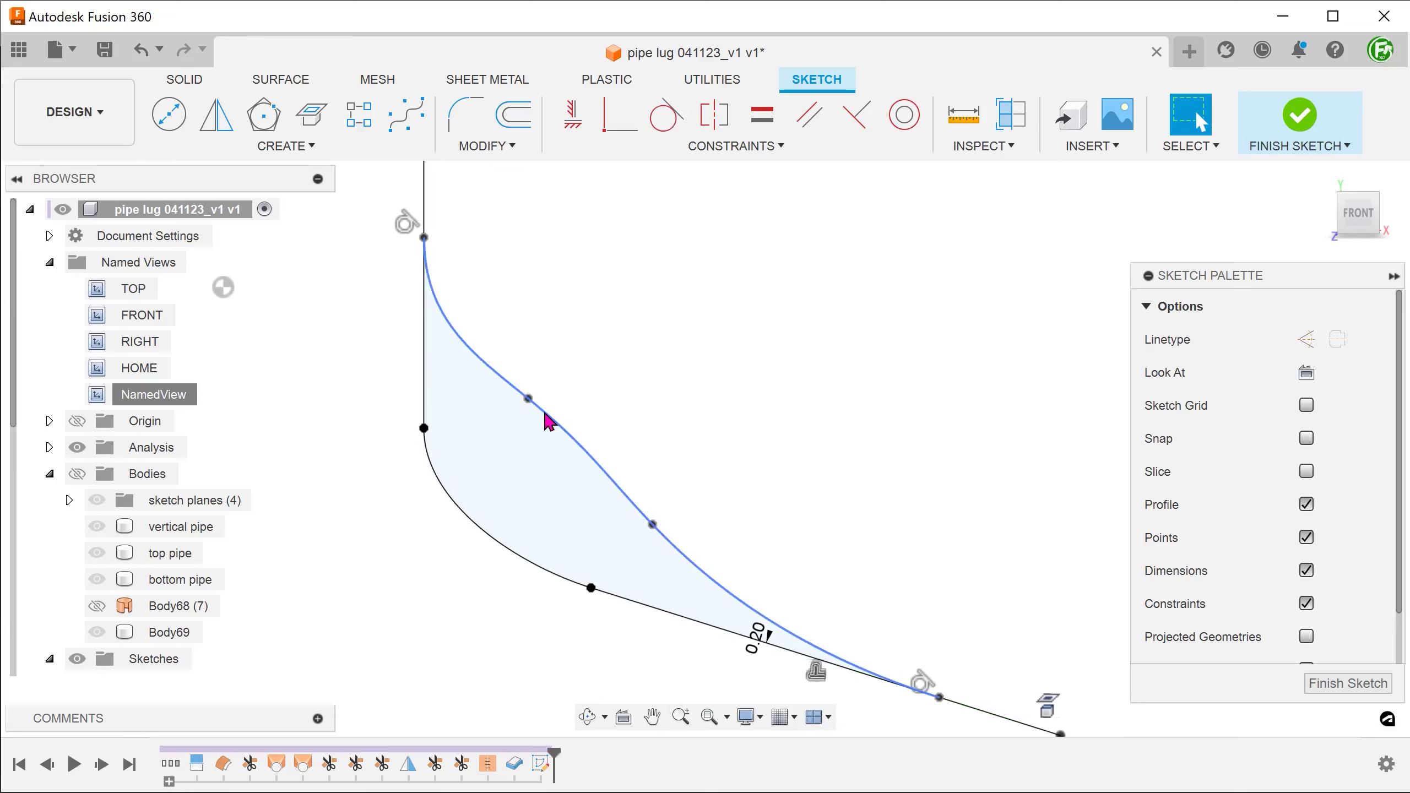
drag(529, 400, 518, 427)
drag(652, 524, 636, 537)
drag(511, 434, 507, 421)
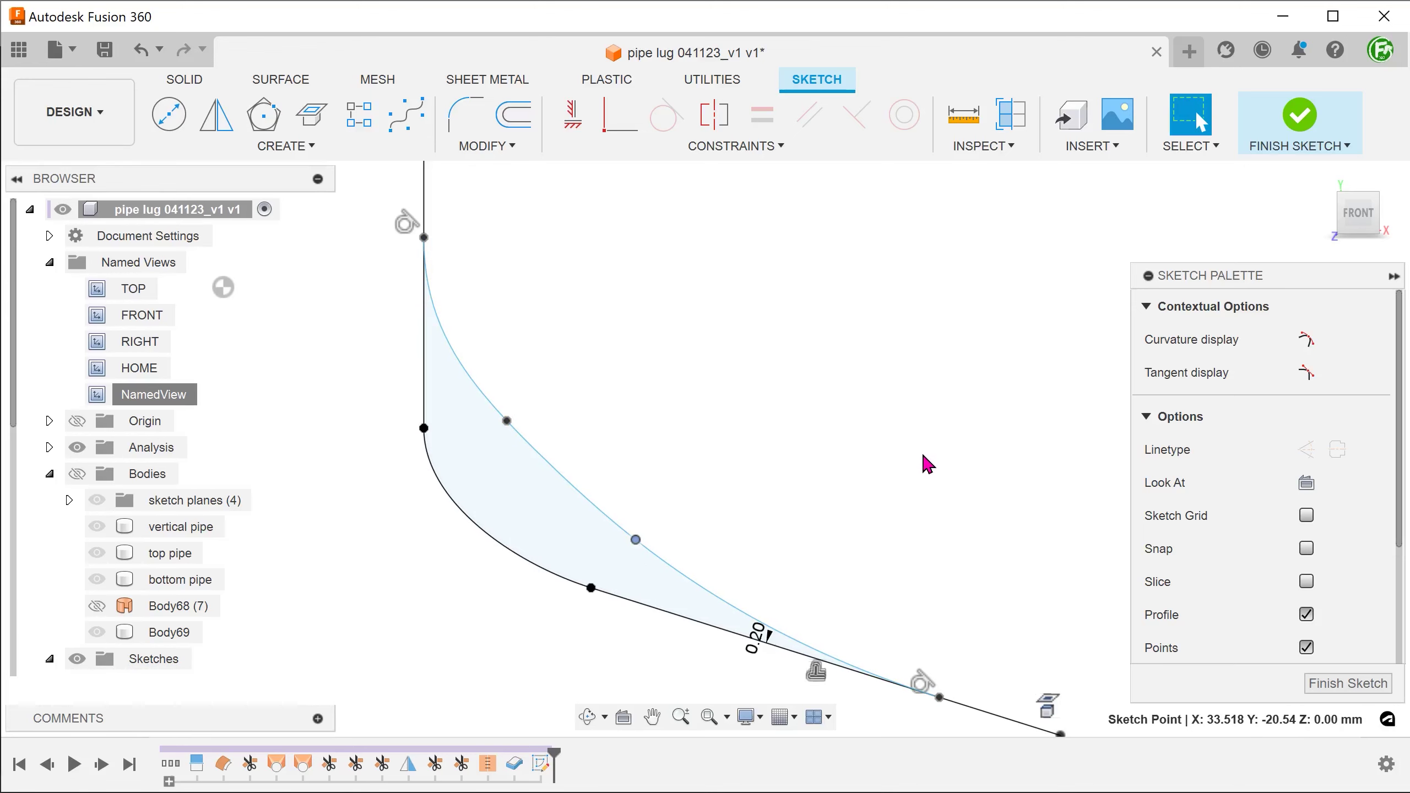
Step: Finish the web profile sketch and show the Bodies folder again to see the spline against the lug
click(1297, 119)
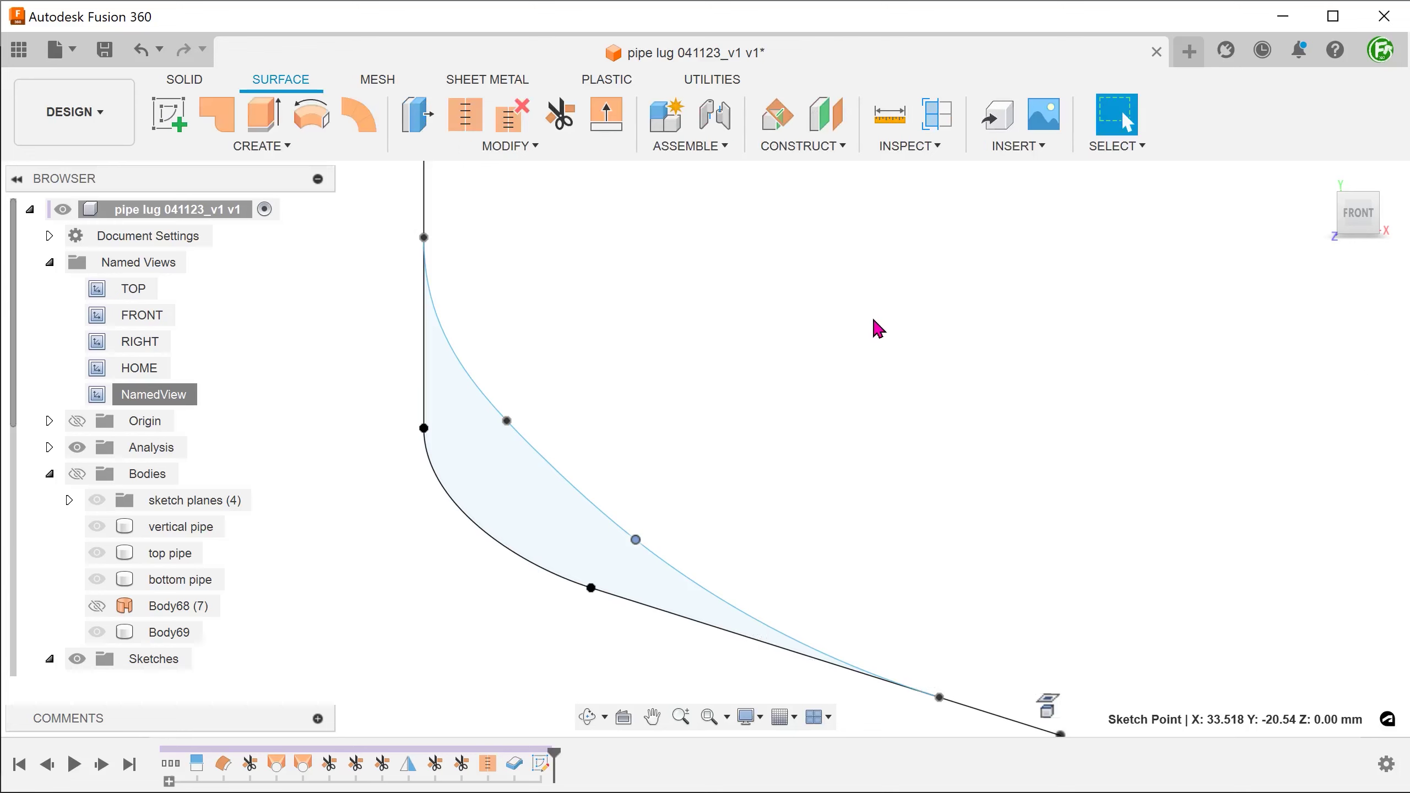
click(845, 329)
scroll(819, 332, down, 3)
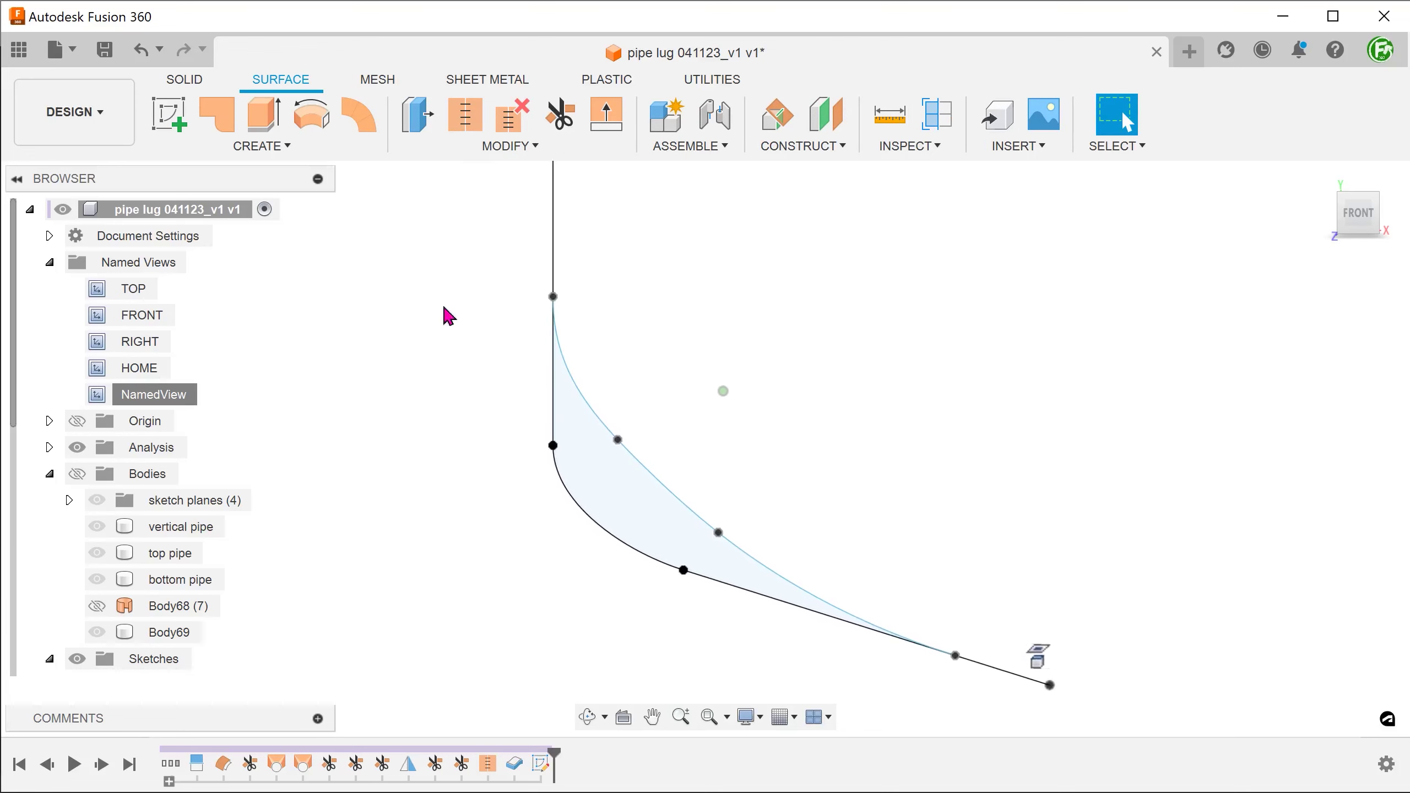
click(77, 474)
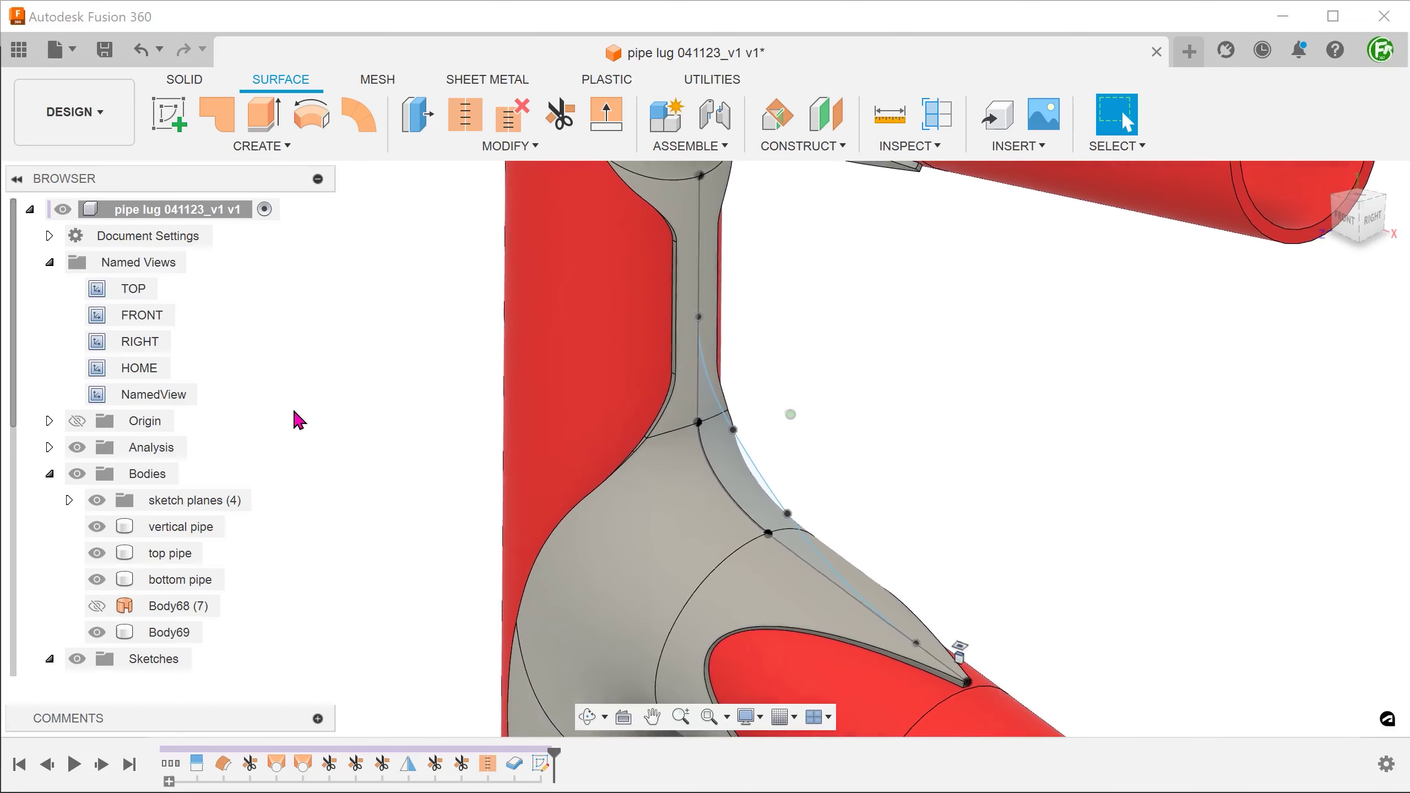
click(725, 471)
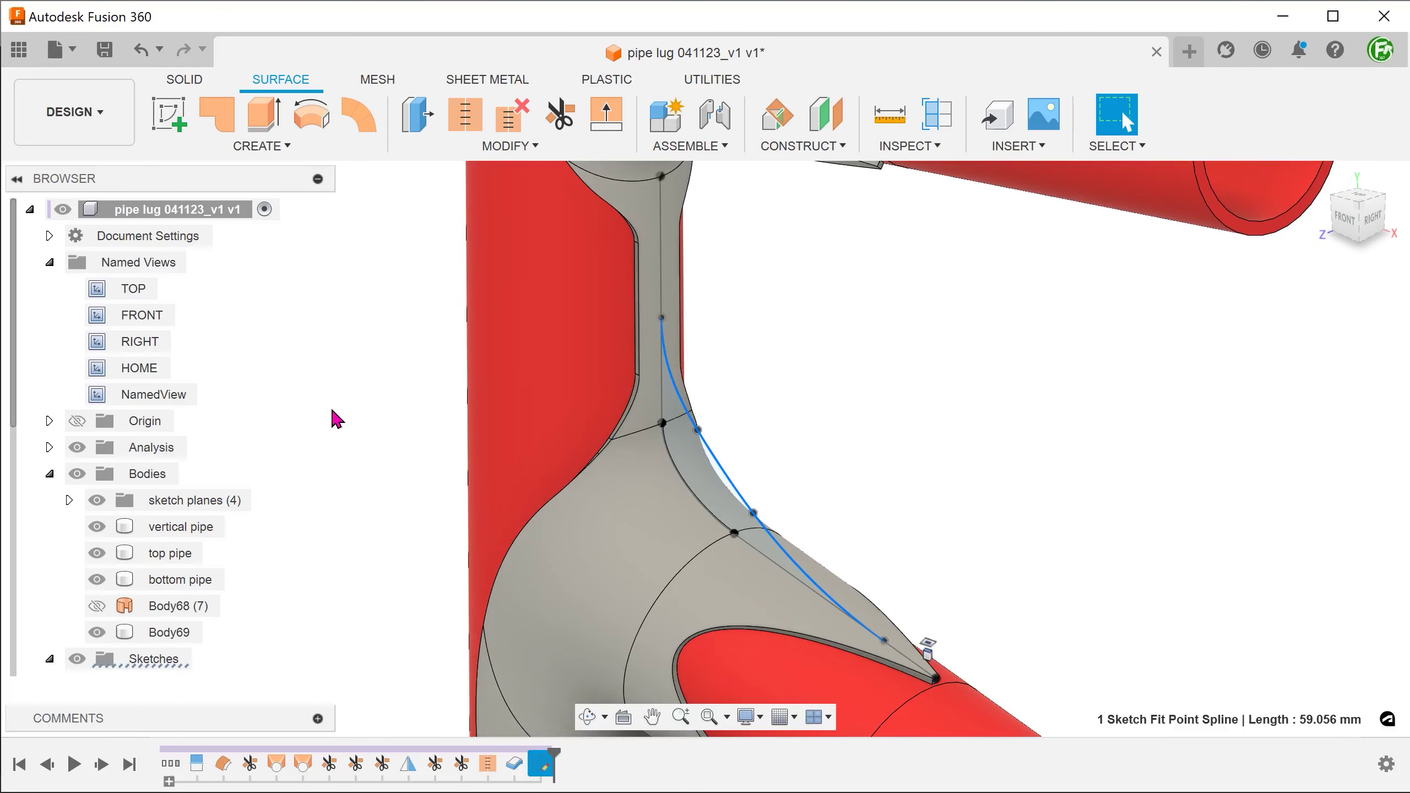
key(Escape)
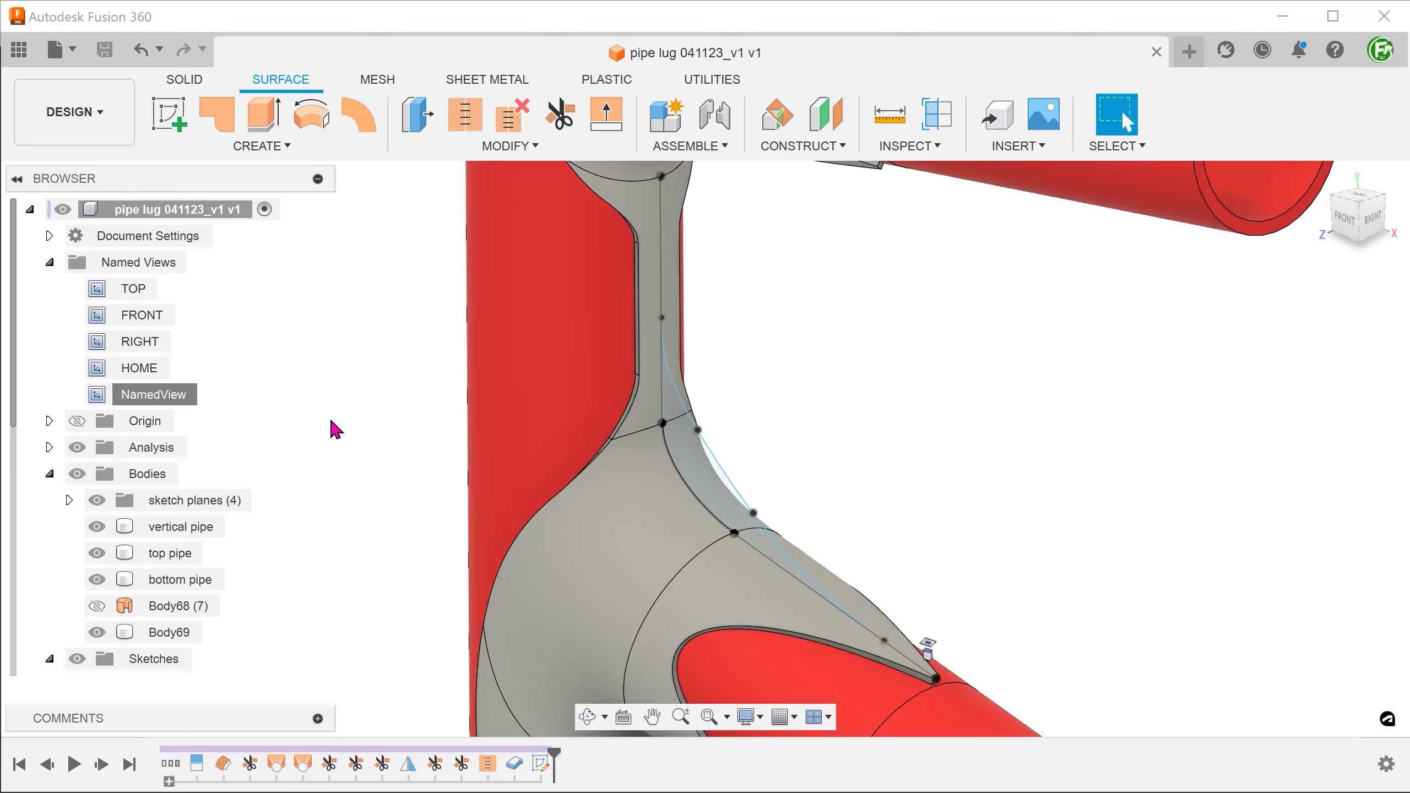
Step: Create a 1 mm thick rib from the spline, with symmetric thickness direction and extent To Next against the lug
click(185, 81)
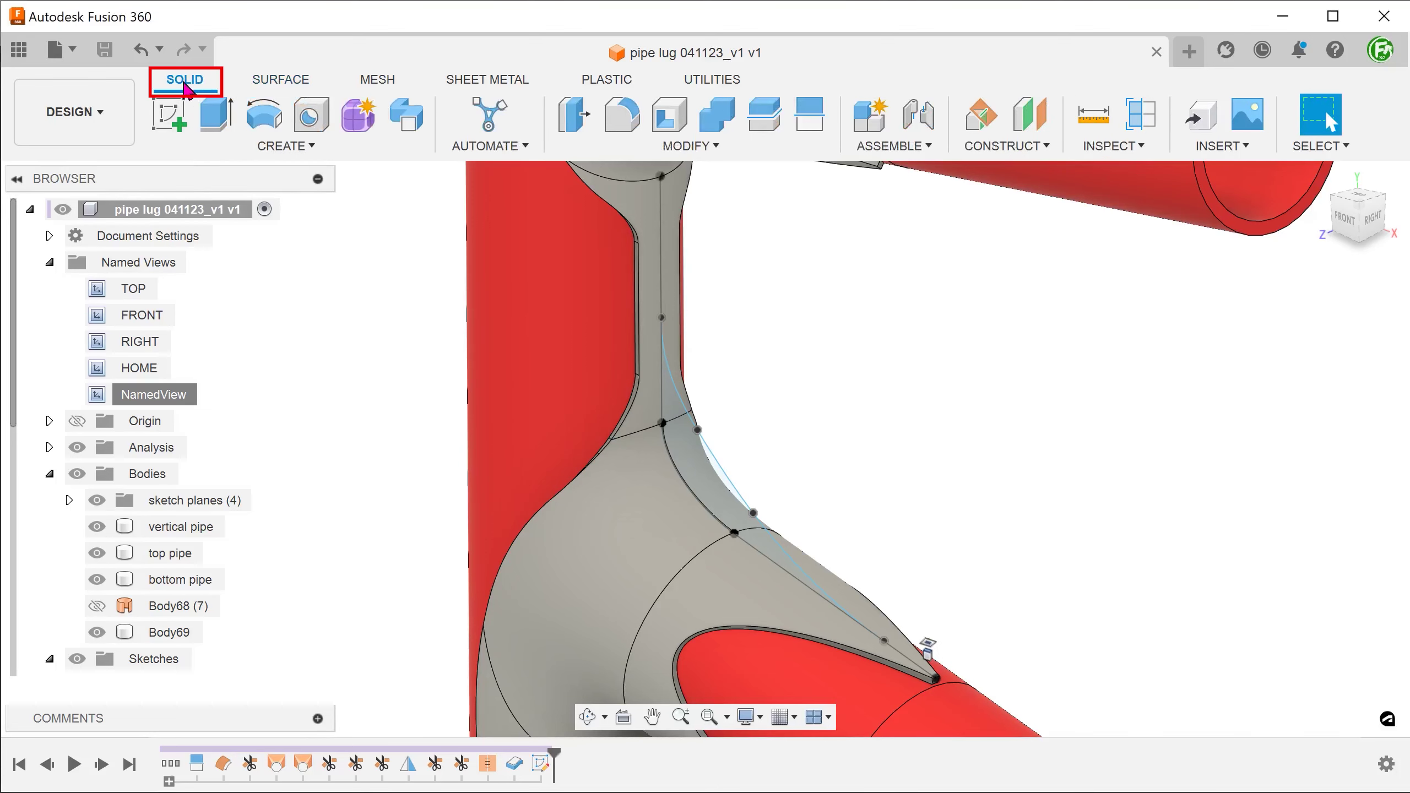
click(268, 146)
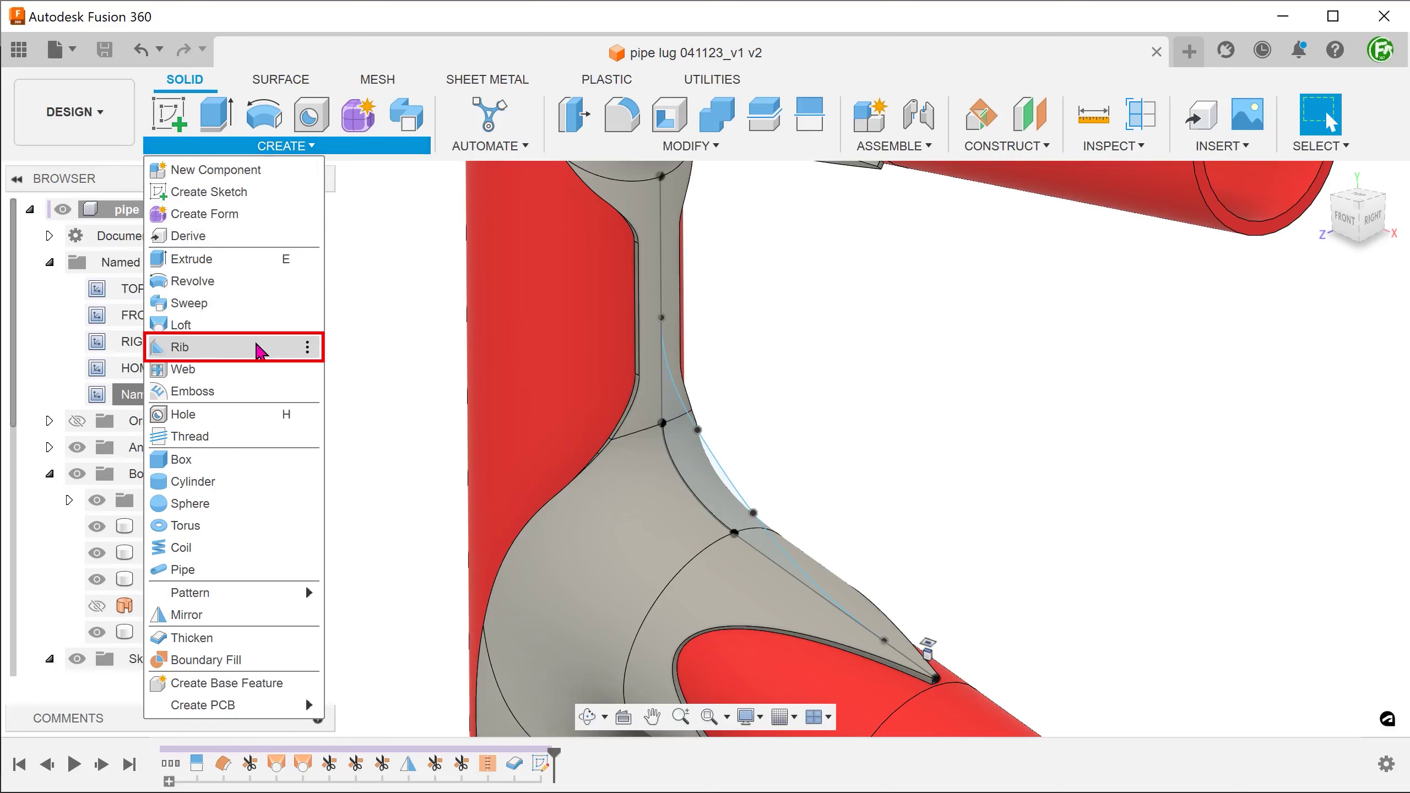
click(259, 349)
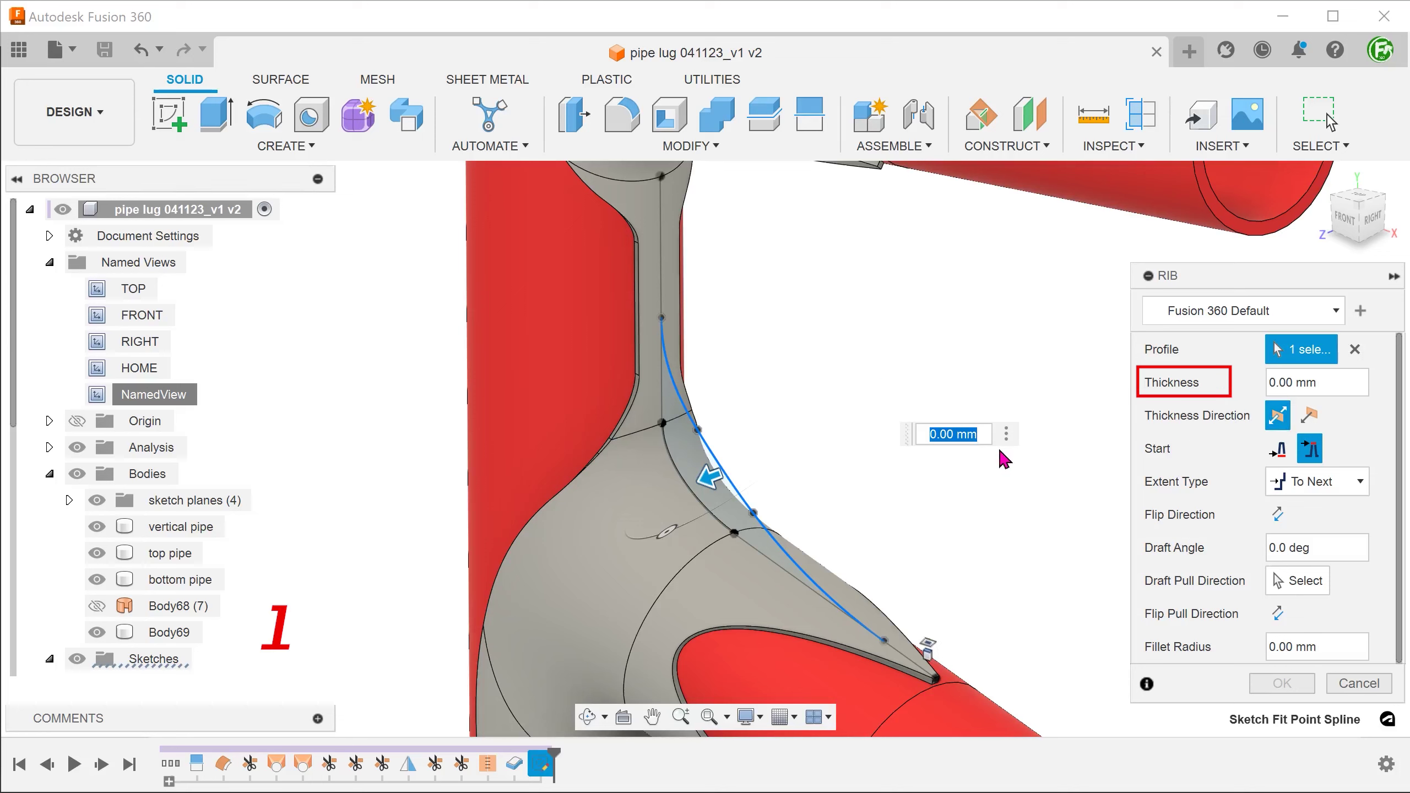
text(1)
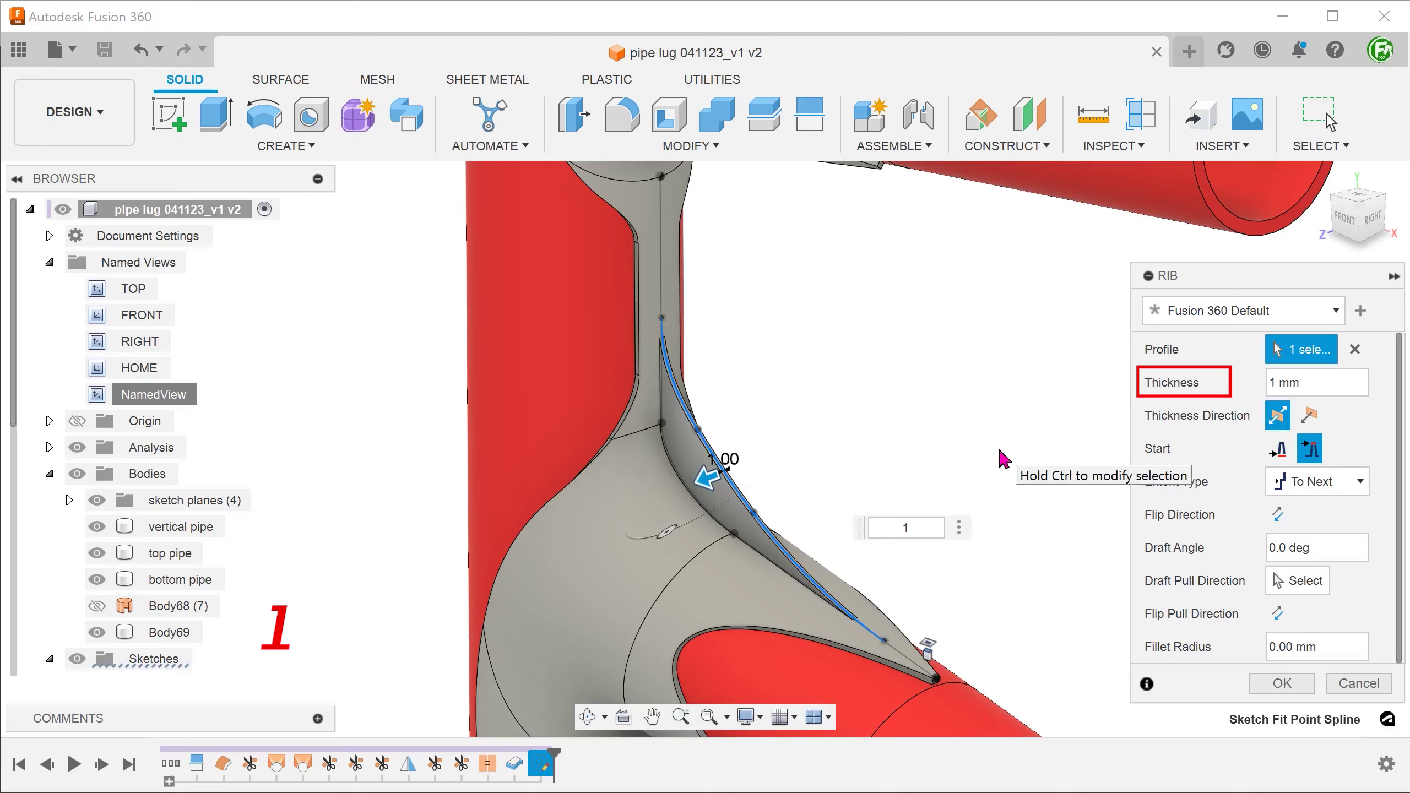
mouse_move(860, 422)
shift+middle_down()
mouse_move(837, 413)
mouse_move(869, 409)
shift+middle_up()
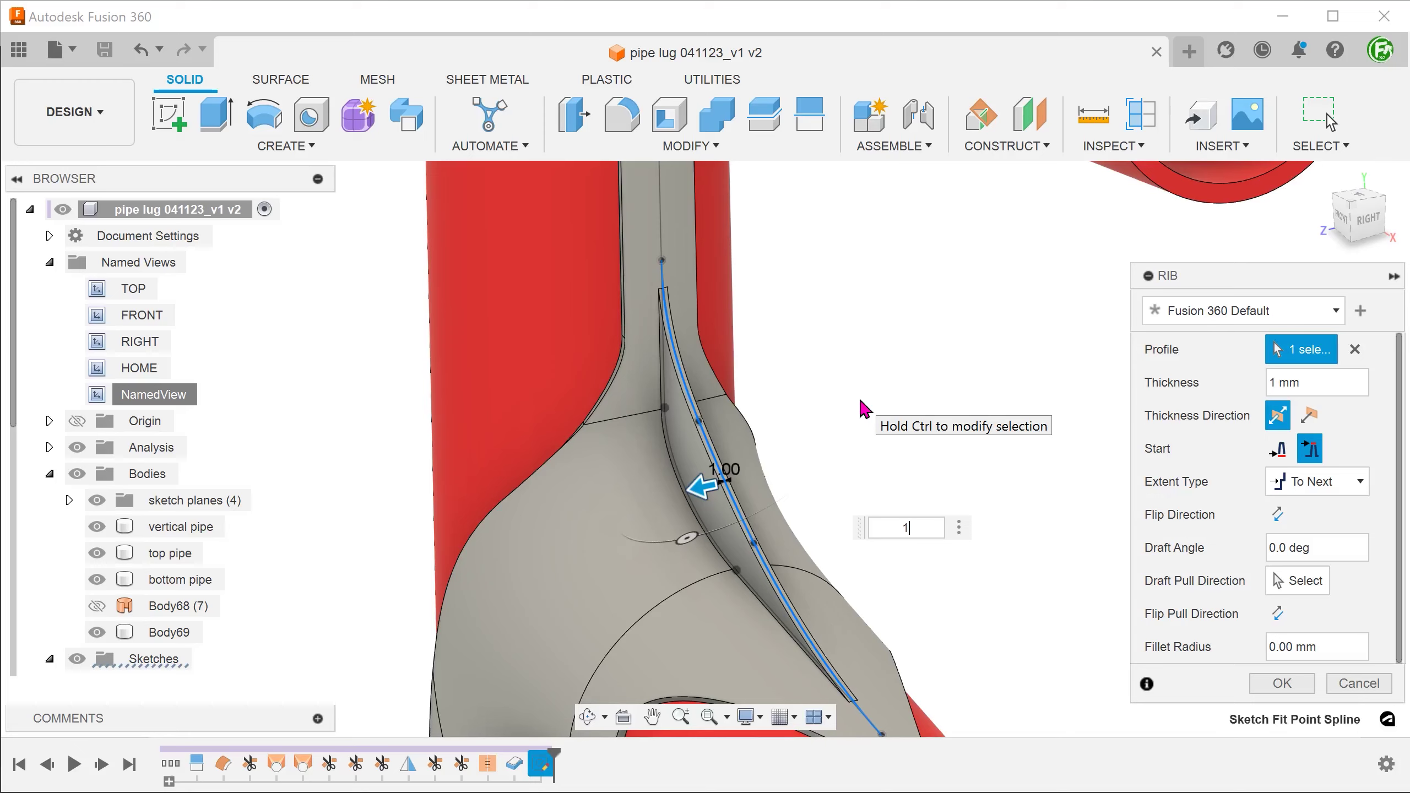
click(1280, 683)
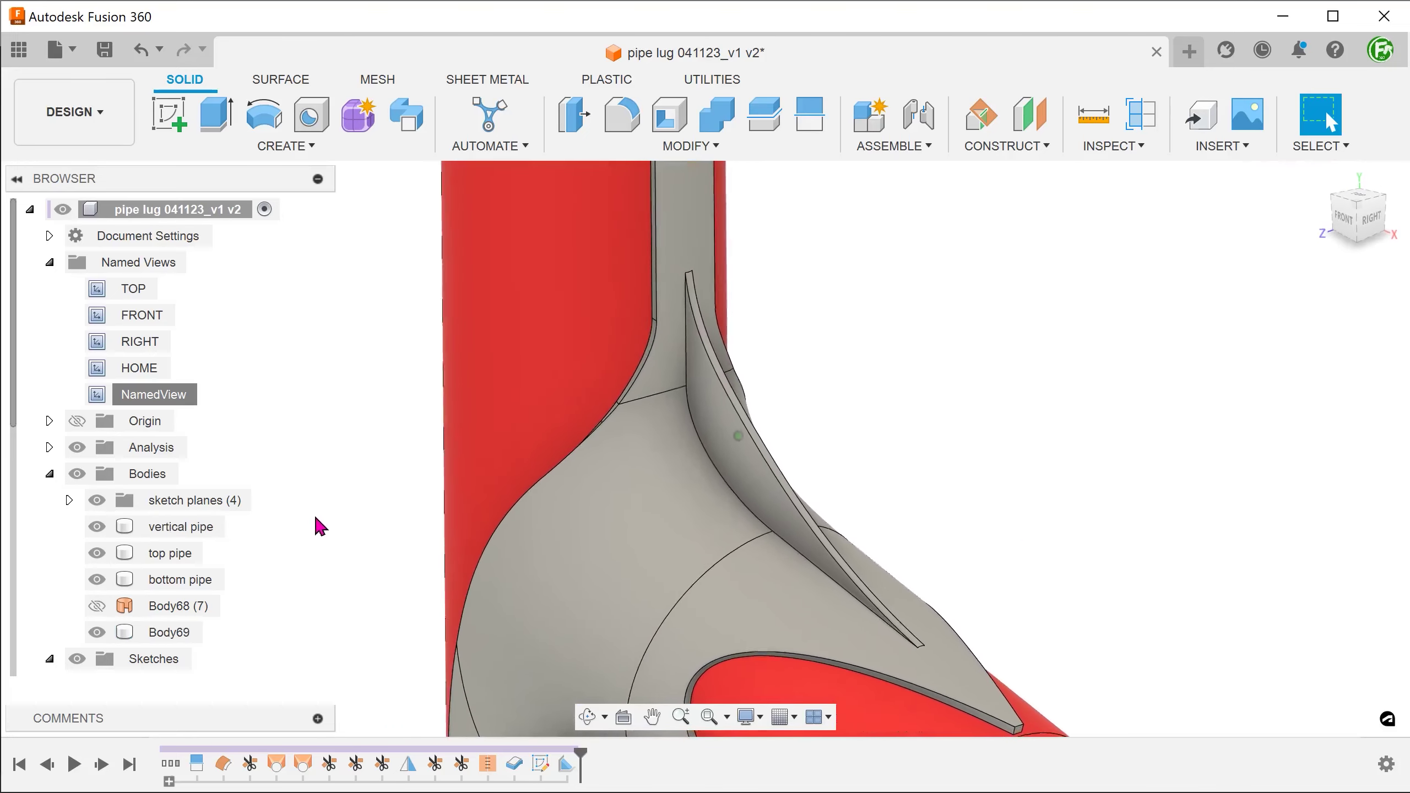
Step: Hide the vertical pipe and select the lug body, leaving the angled pipes displayed
click(96, 528)
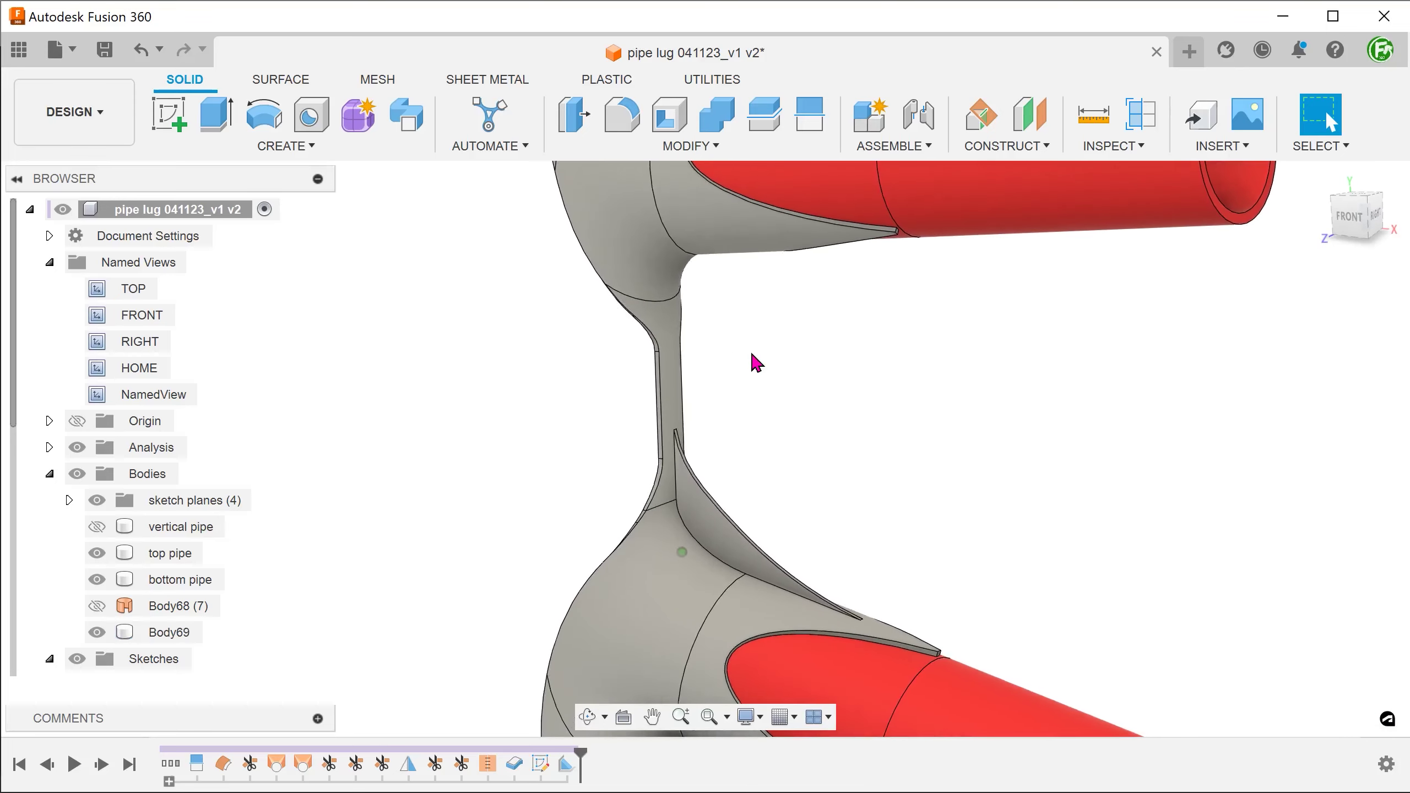
click(809, 254)
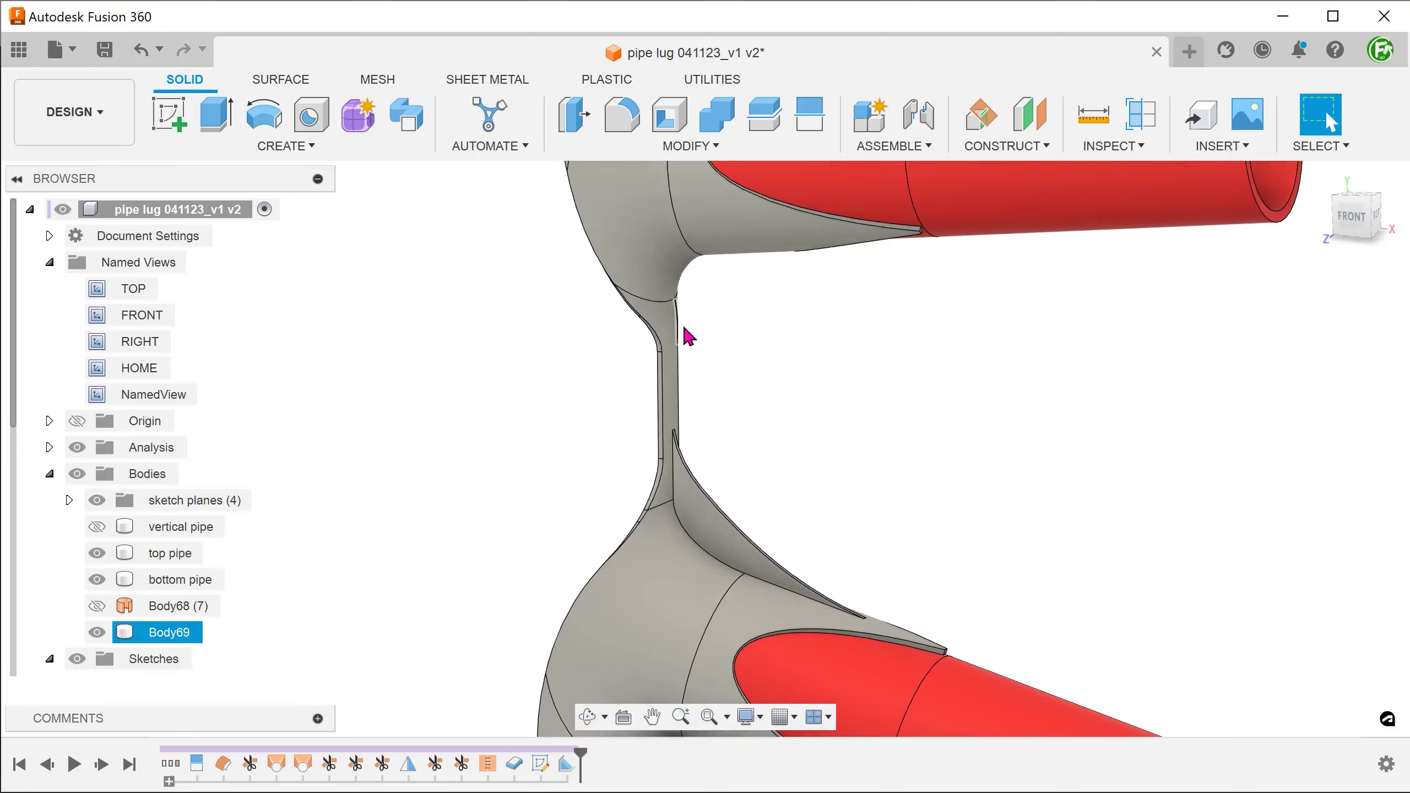